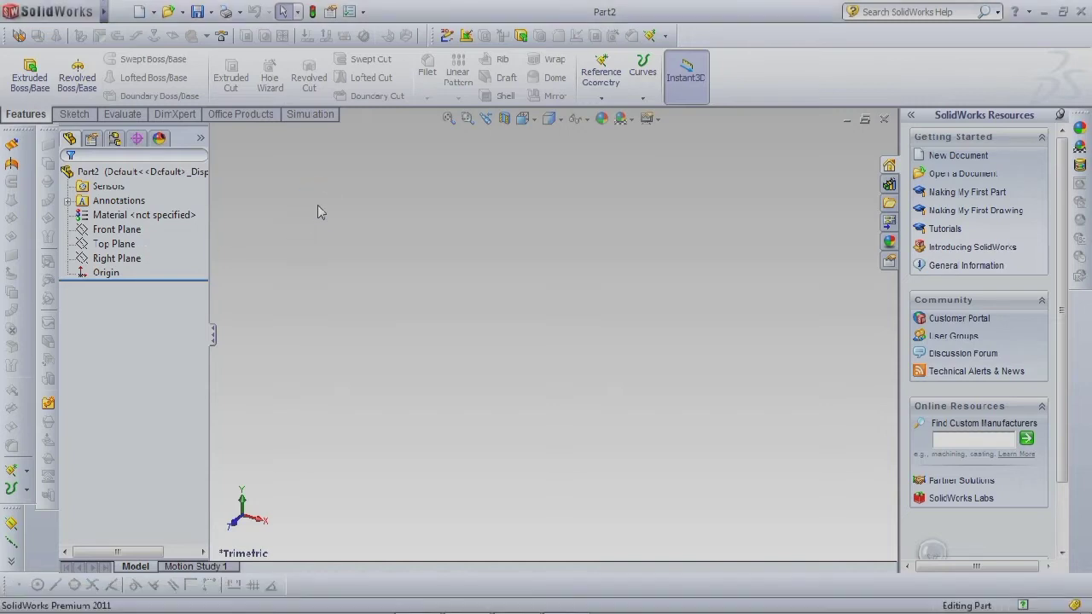
Start a sketch on the Top Plane and draw a center rectangle about 152 by 141 mm from the origin.
{"action": "left_click", "coordinate": [118, 244]}
{"action": "left_click", "coordinate": [127, 221]}
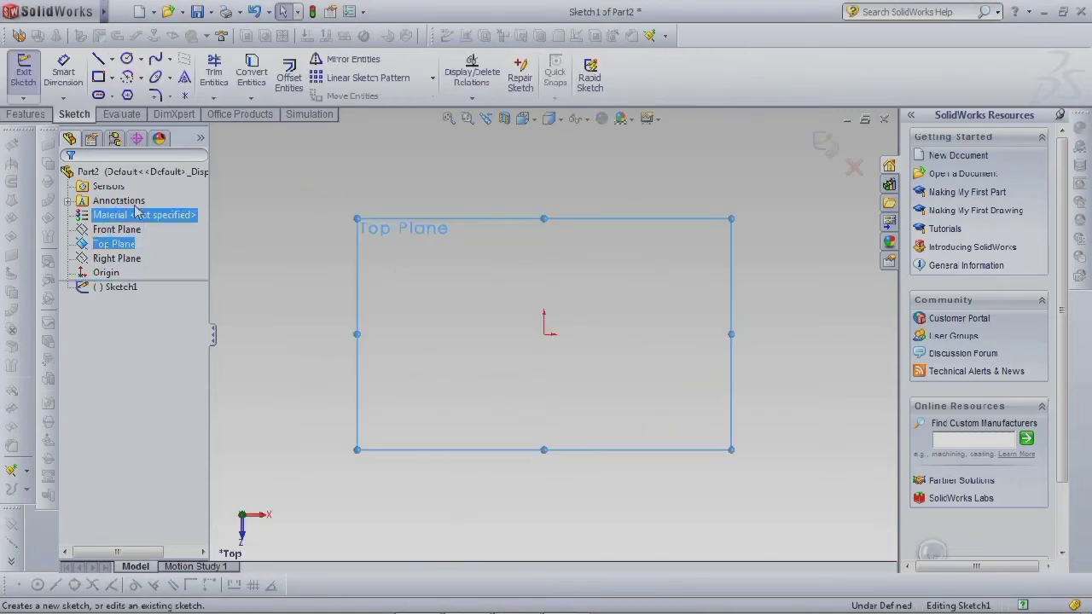
{"action": "left_click", "coordinate": [112, 77]}
{"action": "left_click", "coordinate": [138, 112]}
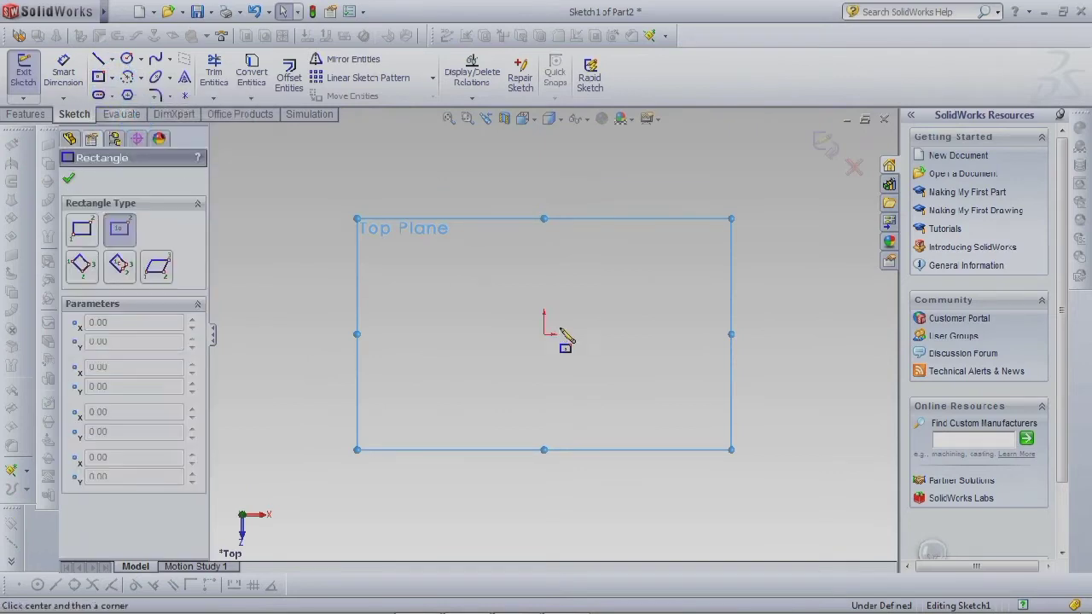
{"action": "left_click", "coordinate": [545, 334]}
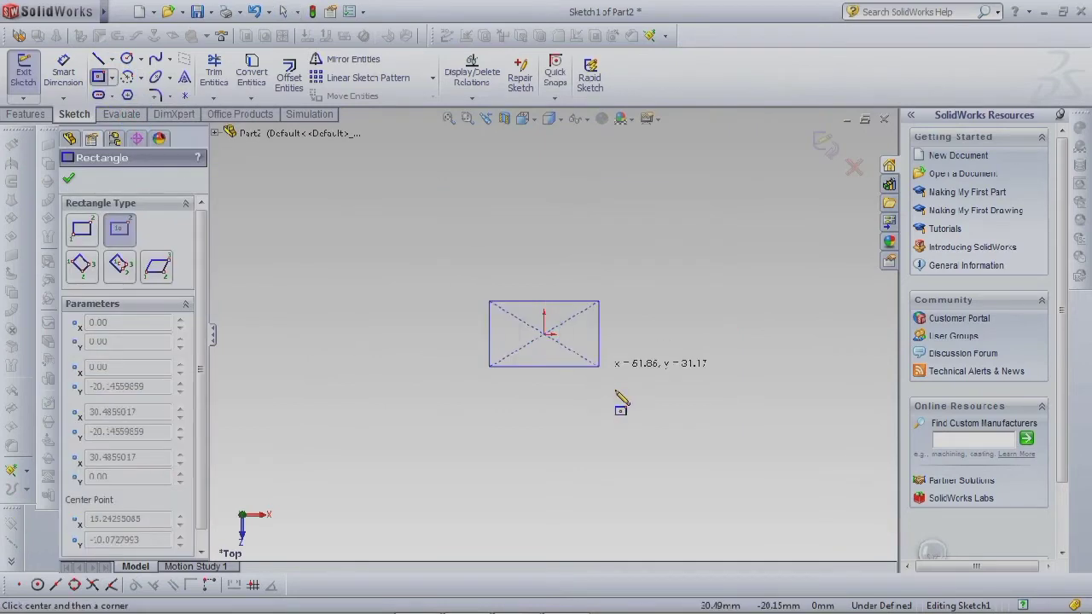
{"action": "left_click", "coordinate": [703, 481]}
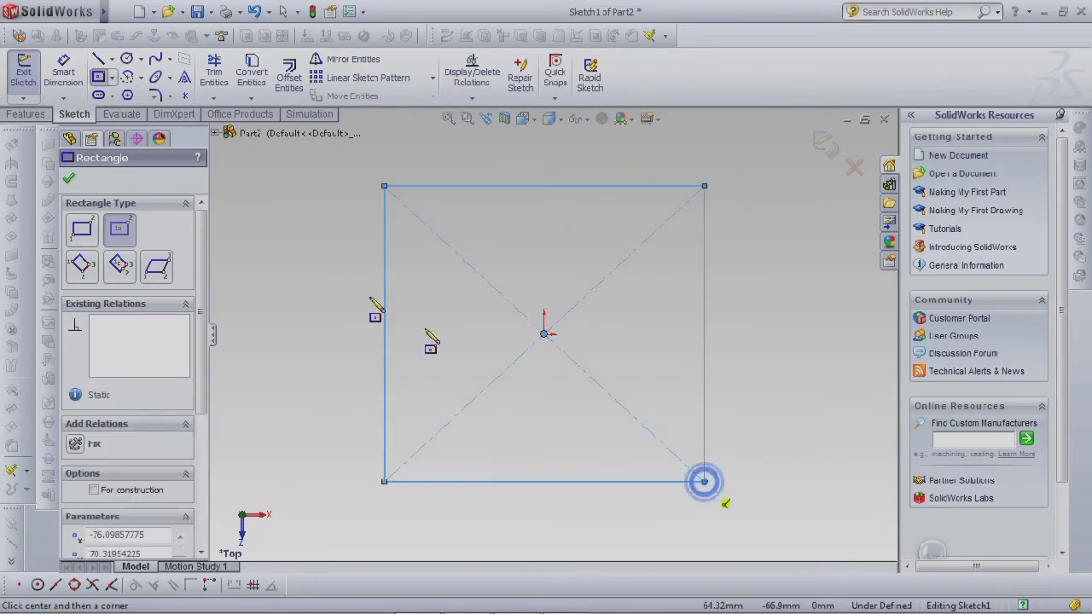
Add an equal relation between the rectangle's upper and left edges to make it a square.
{"action": "left_click", "coordinate": [77, 85]}
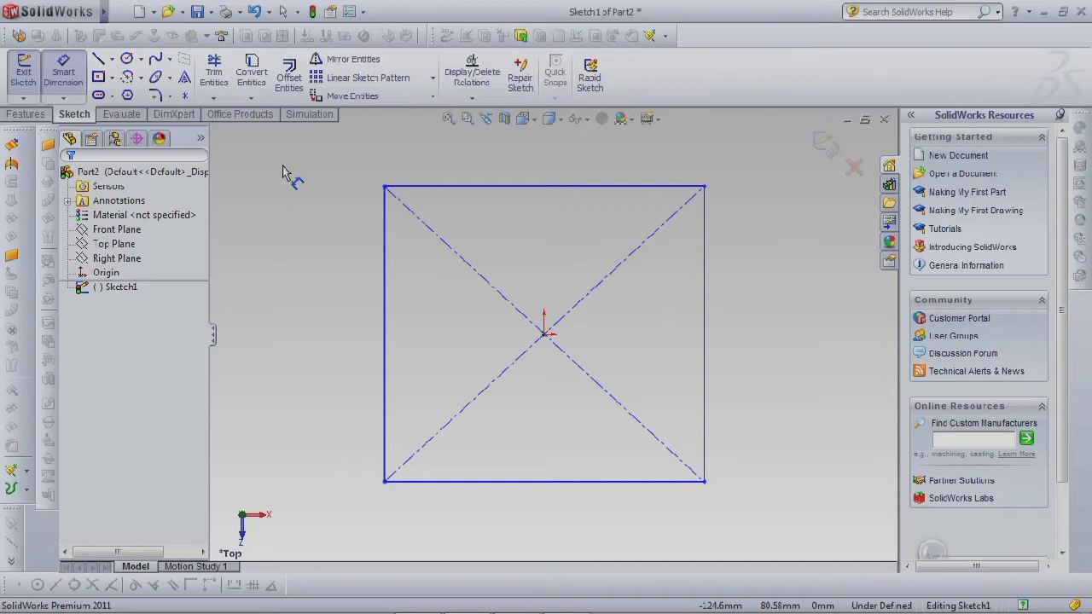
{"action": "key", "text": "Escape"}
{"action": "left_click", "coordinate": [463, 186]}
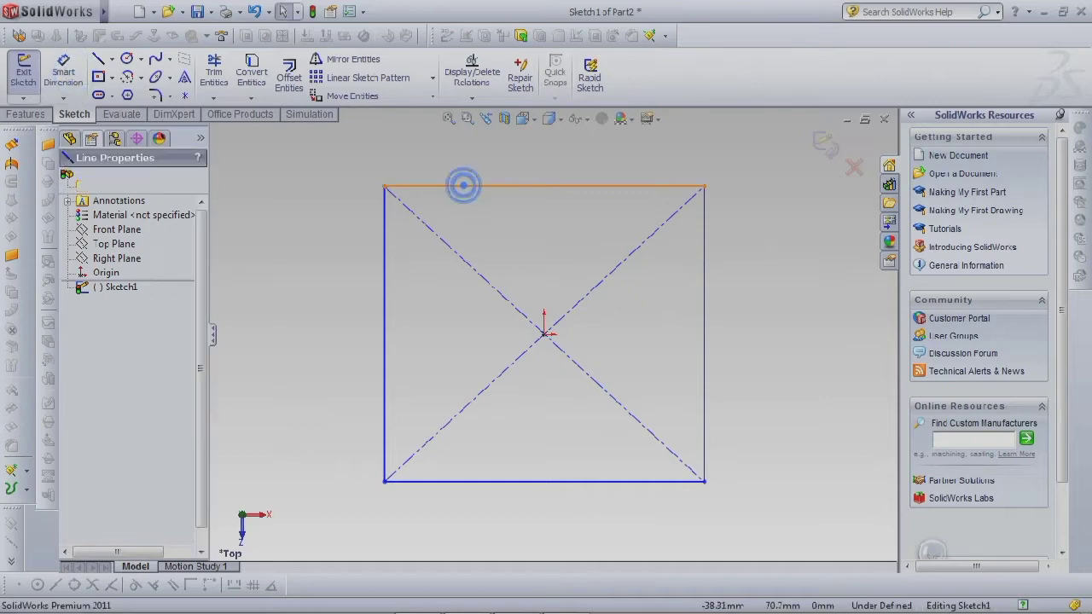
{"action": "left_click", "coordinate": [384, 264], "text": "ctrl"}
{"action": "left_click", "coordinate": [521, 193]}
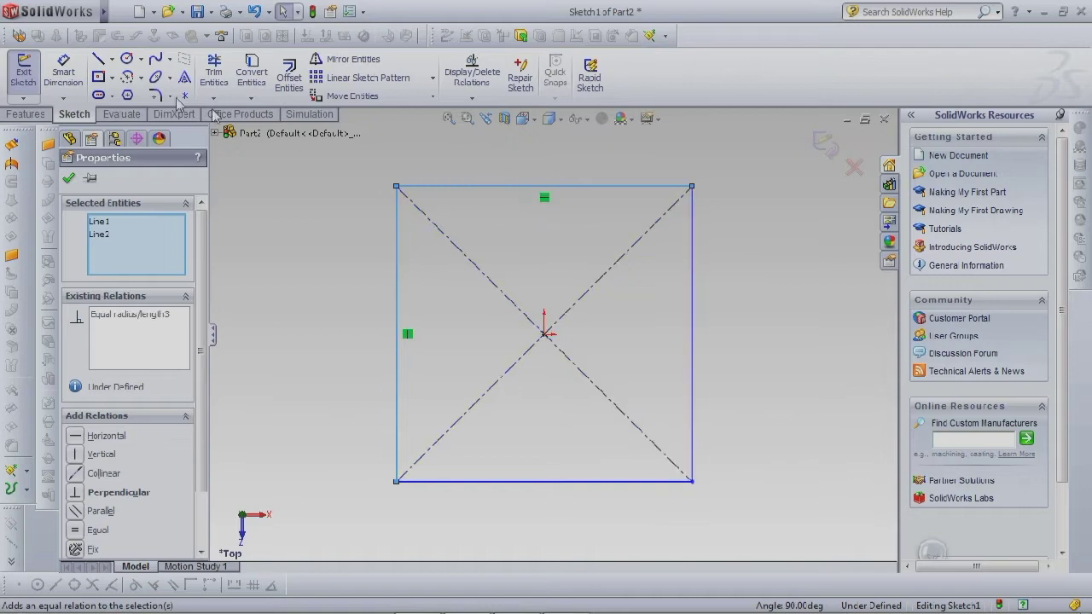
{"action": "left_click", "coordinate": [68, 177]}
Dimension the square's upper edge to 100 mm.
{"action": "left_click", "coordinate": [63, 72]}
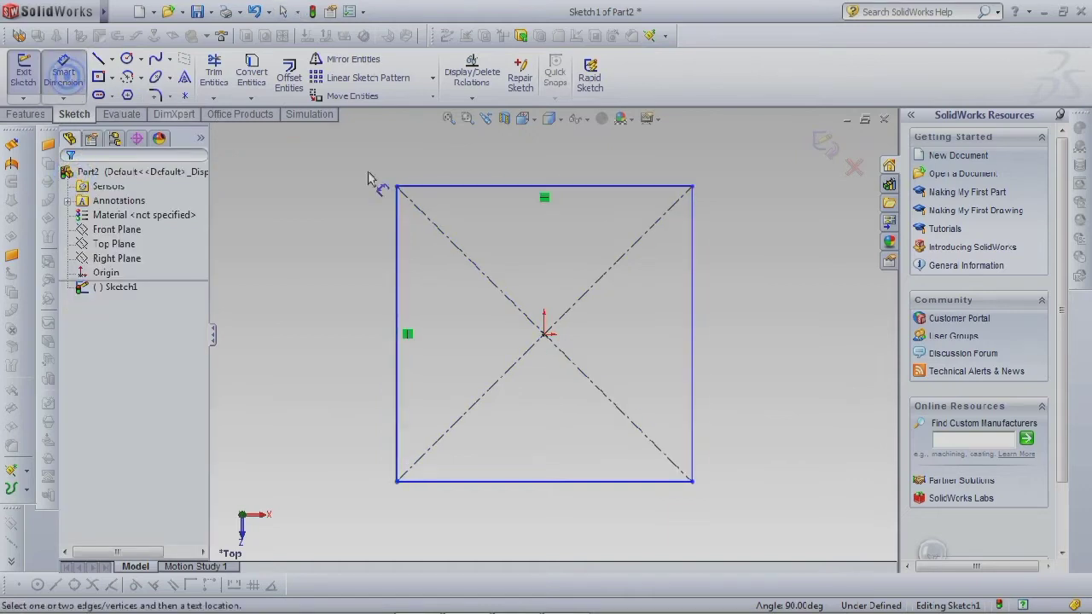
{"action": "left_click", "coordinate": [475, 190]}
{"action": "left_click", "coordinate": [477, 167]}
{"action": "type", "text": "100"}
{"action": "key", "text": "Return"}
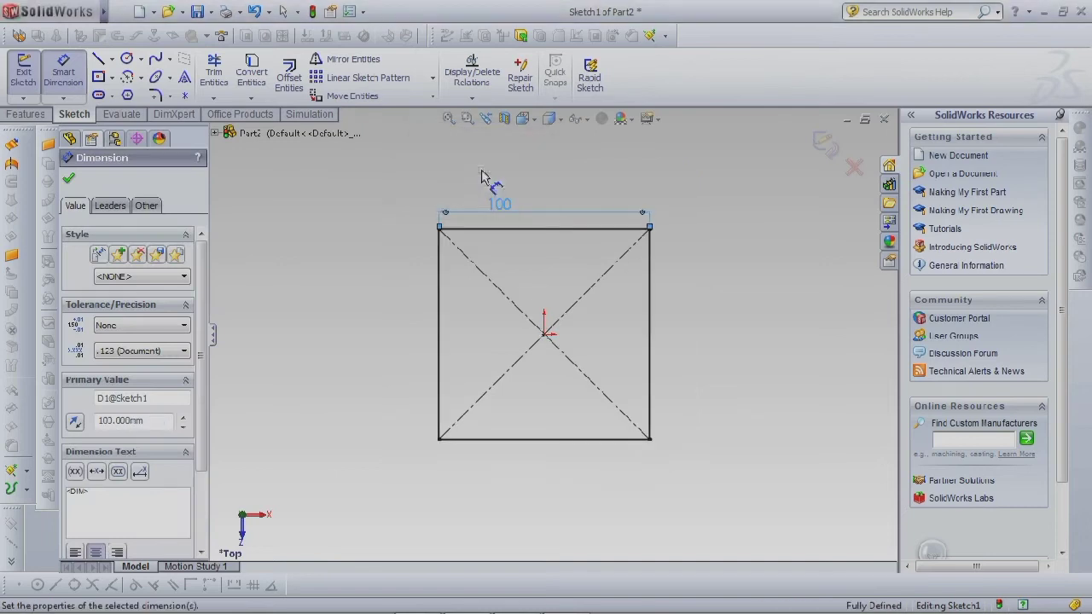
{"action": "left_click", "coordinate": [69, 180]}
Extrude the square profile as a blind boss 50 mm high and fit the block in view.
{"action": "left_click", "coordinate": [42, 116]}
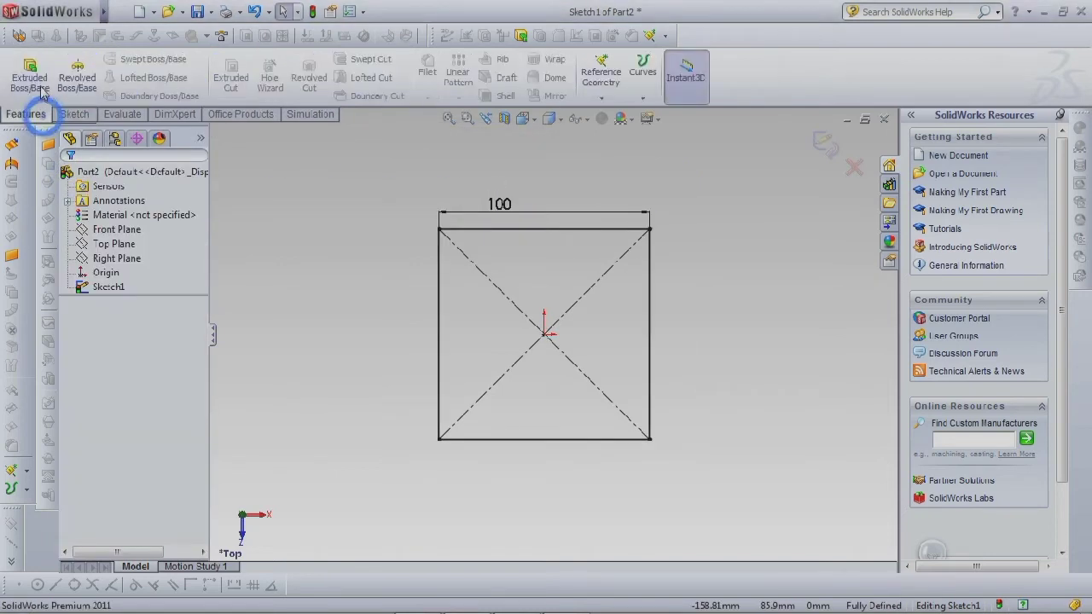
{"action": "left_click", "coordinate": [31, 77]}
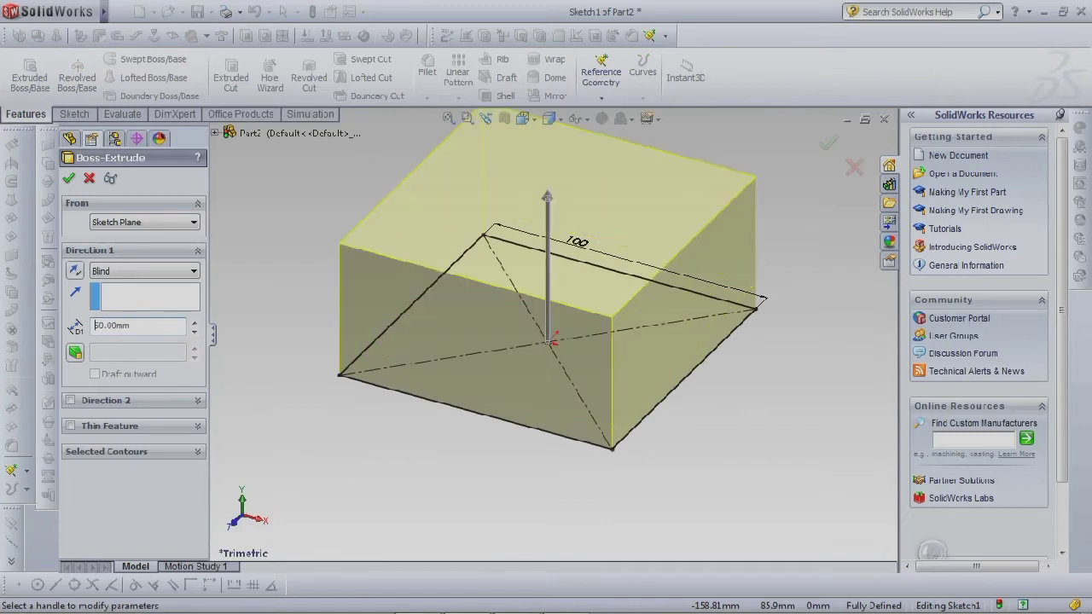
{"action": "left_click", "coordinate": [70, 180]}
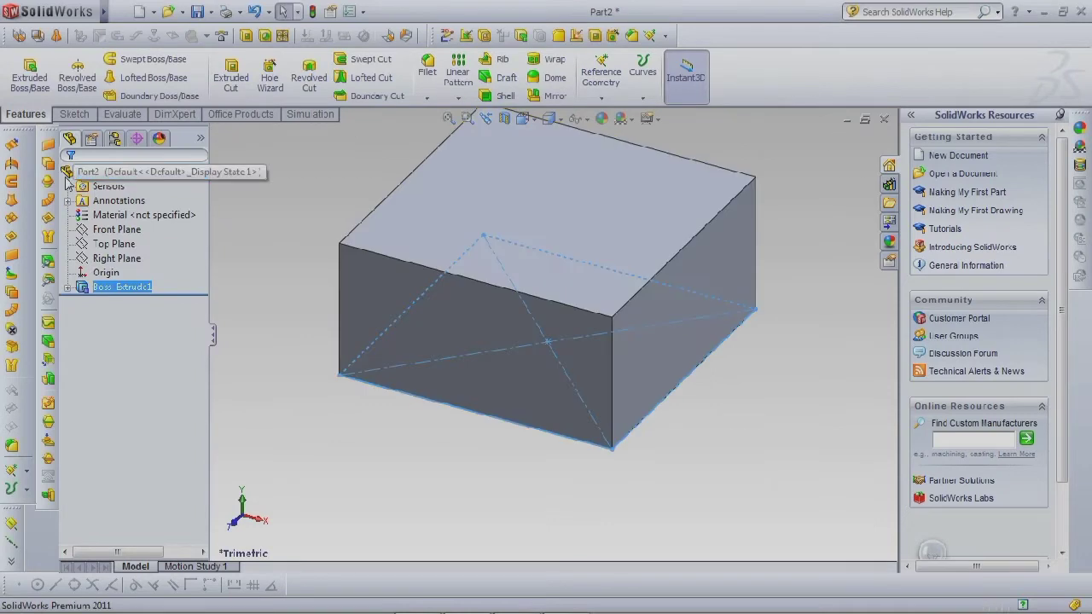
{"action": "left_click", "coordinate": [426, 483]}
{"action": "key", "text": "f"}
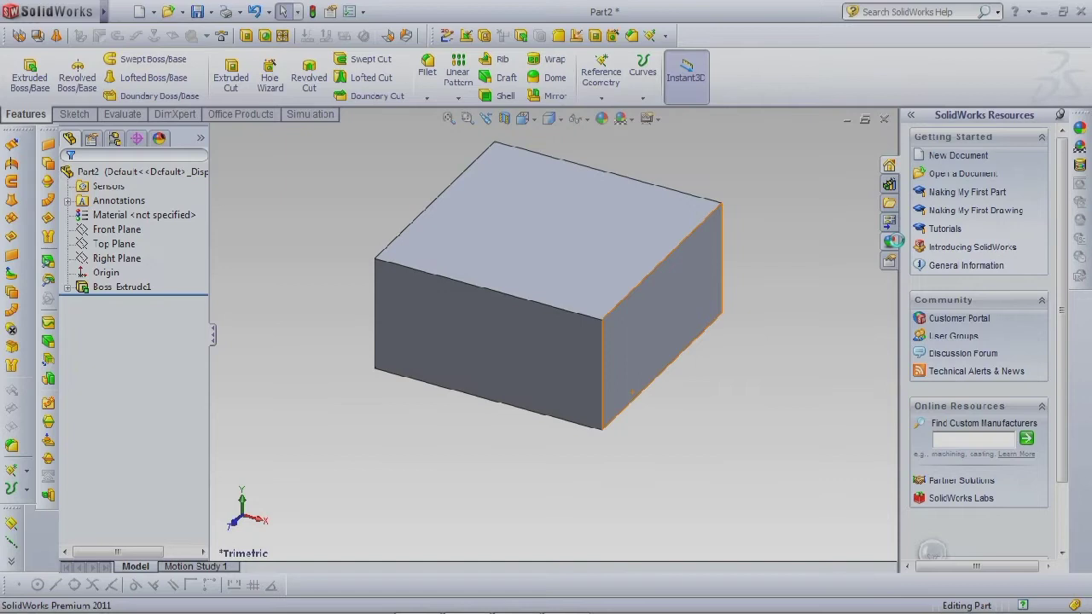
Open the appearances library and expand the Wood category under Organic.
{"action": "left_click", "coordinate": [891, 240]}
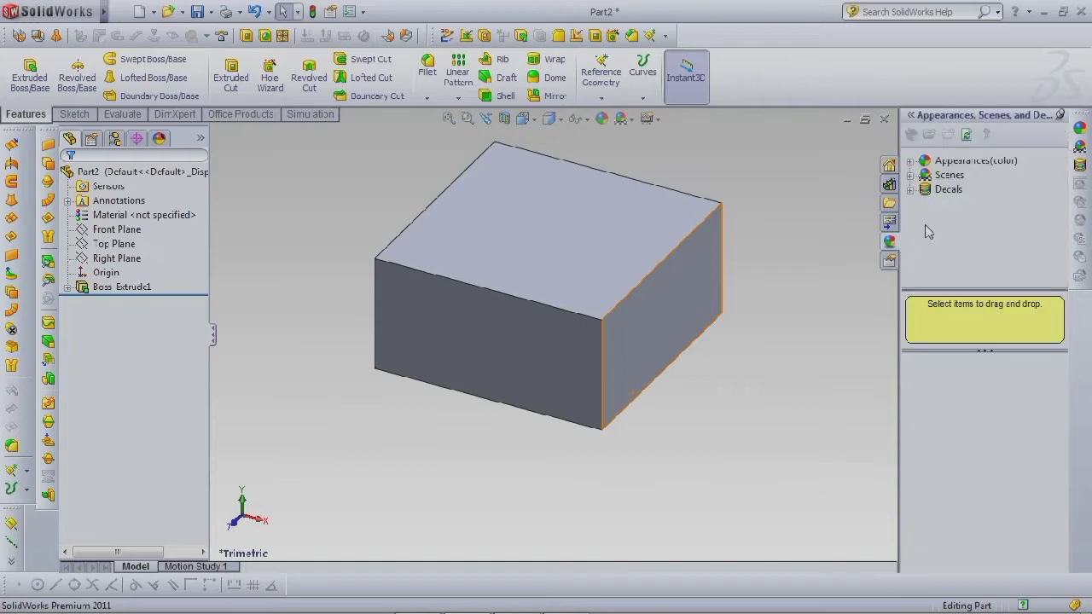
{"action": "left_click", "coordinate": [910, 162]}
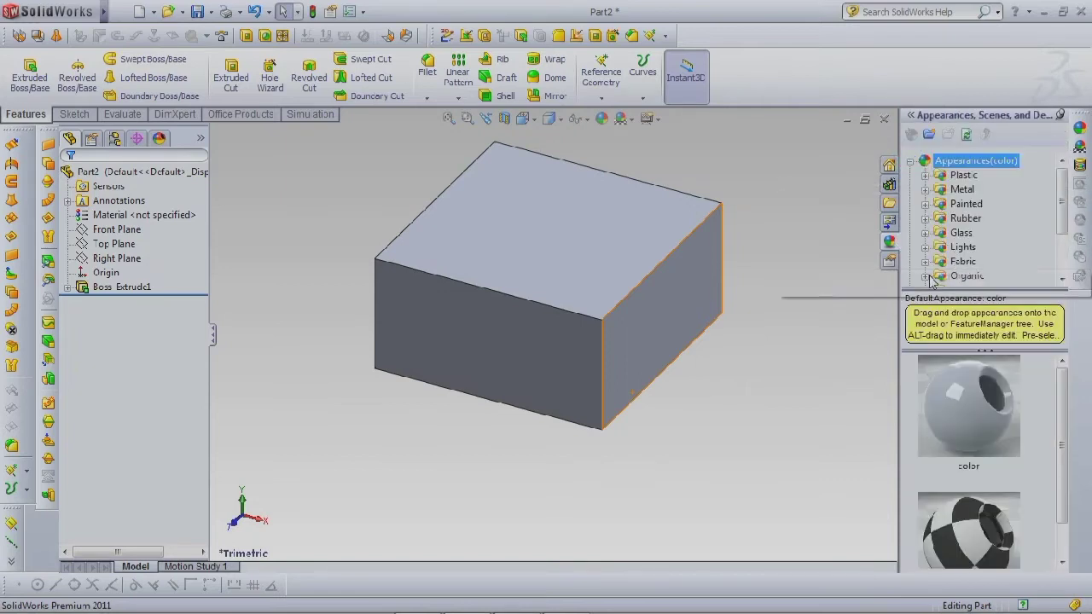
{"action": "left_click", "coordinate": [928, 278]}
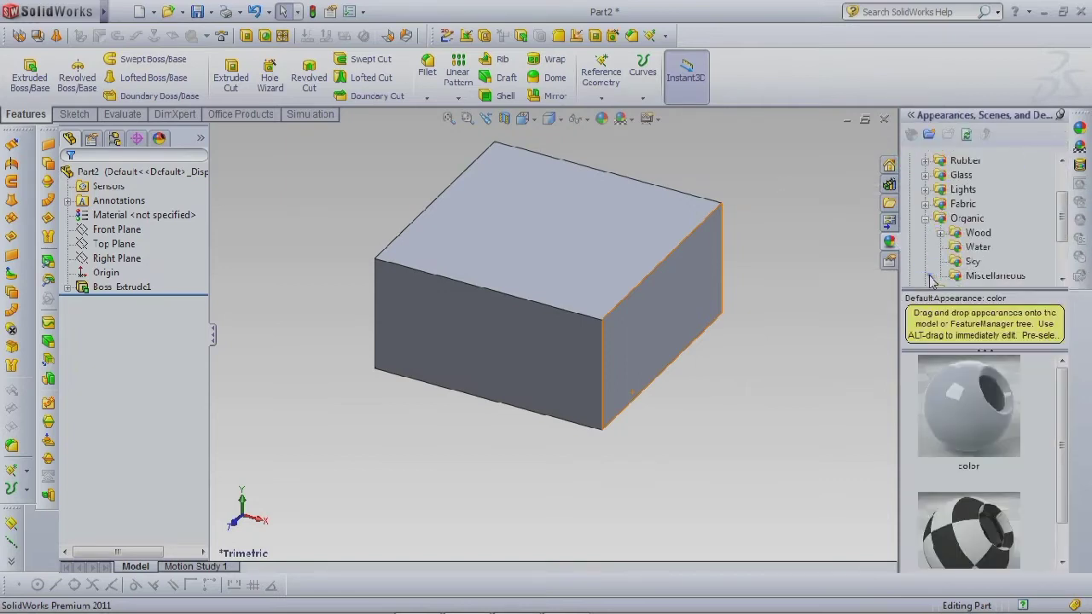
{"action": "left_click", "coordinate": [940, 234]}
Try the polished american beech, unfinished american beech and unfinished beech endgrain appearances on the block.
{"action": "left_click", "coordinate": [993, 188]}
{"action": "double_click", "coordinate": [990, 422]}
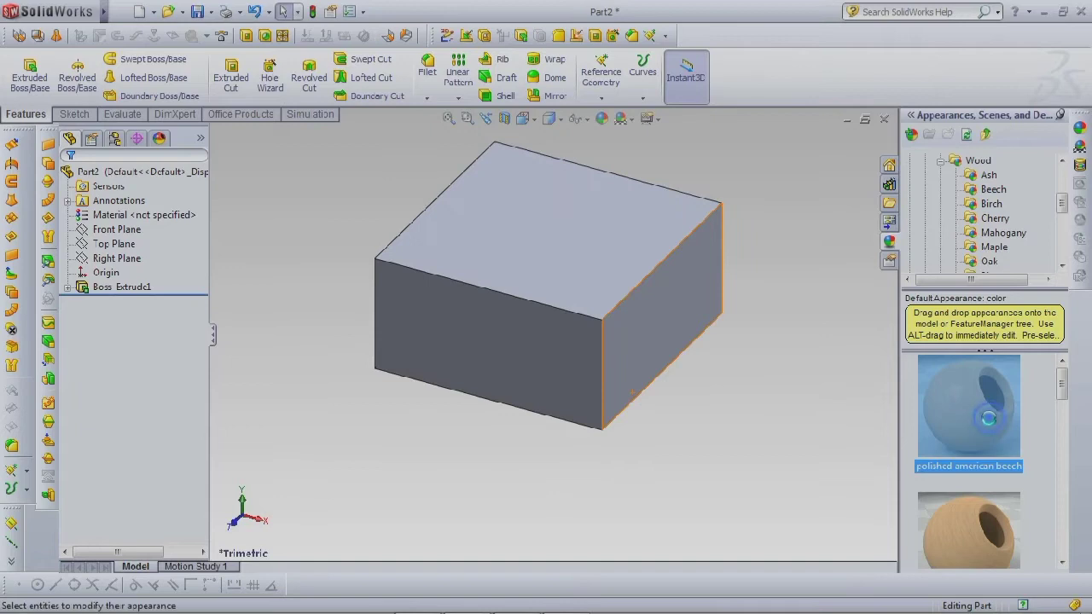
{"action": "scroll", "coordinate": [987, 469], "scroll_direction": "down", "scroll_amount": 1}
{"action": "double_click", "coordinate": [985, 508]}
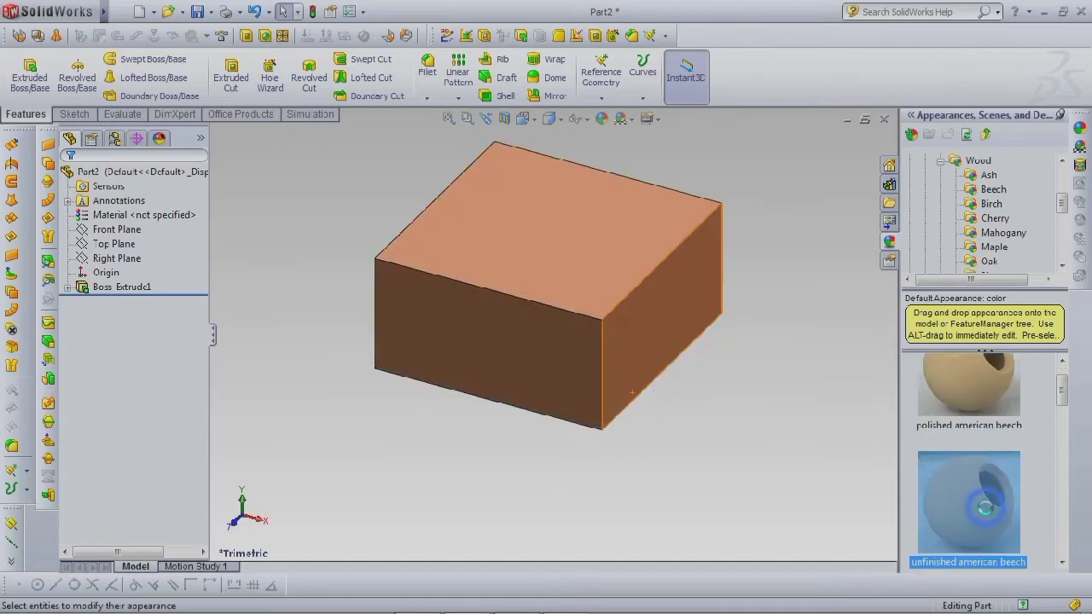
{"action": "mouse_move", "coordinate": [1012, 489]}
{"action": "scroll", "coordinate": [1011, 484], "scroll_direction": "down", "scroll_amount": 1}
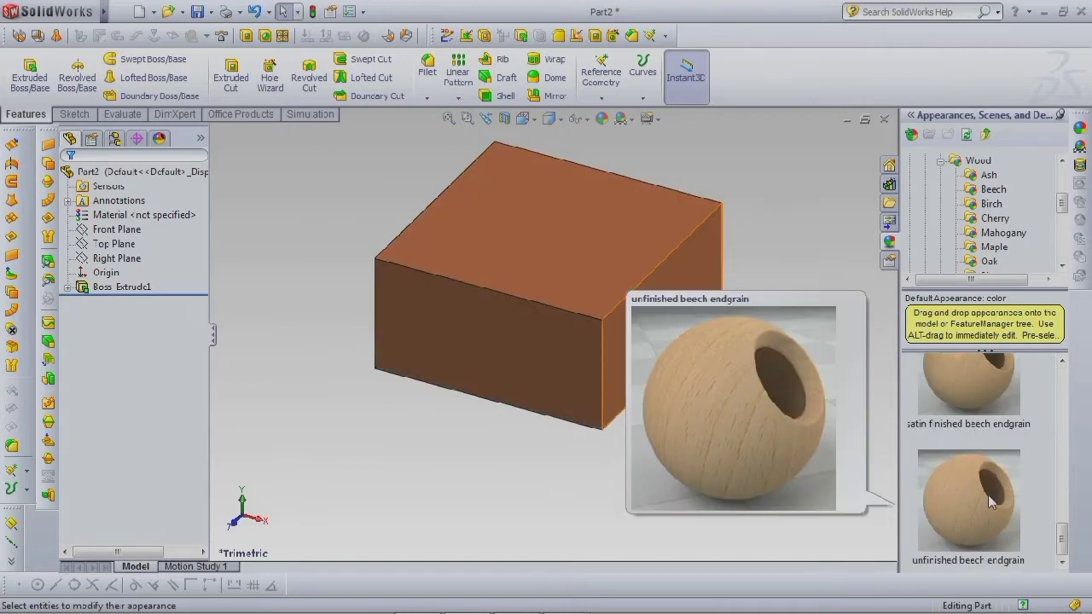
{"action": "double_click", "coordinate": [988, 495]}
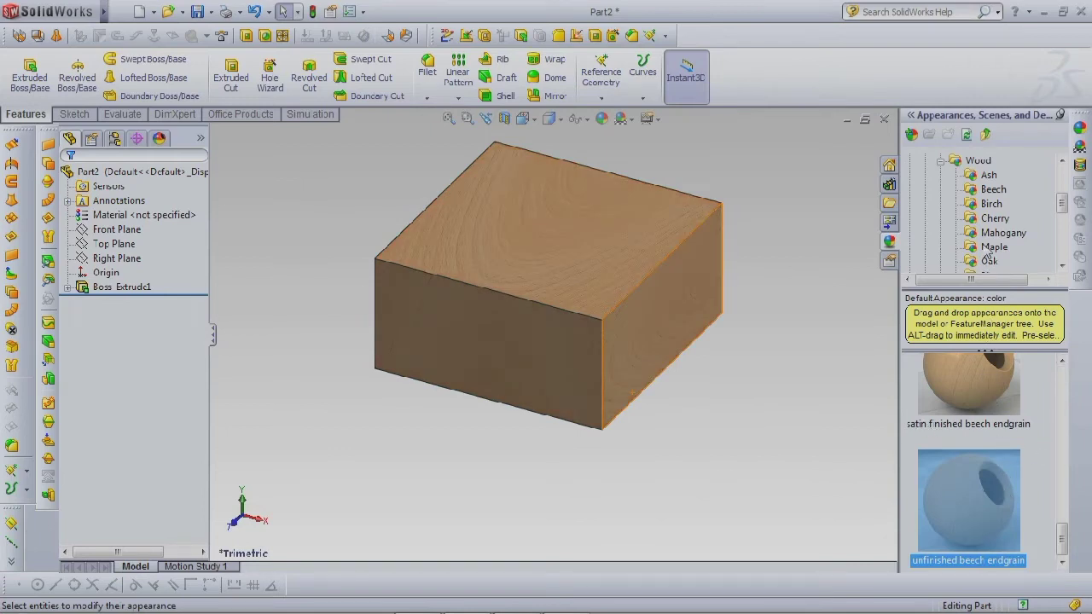
Apply the unfinished cherry endgrain appearance from the Cherry woods to the block.
{"action": "left_click", "coordinate": [993, 220]}
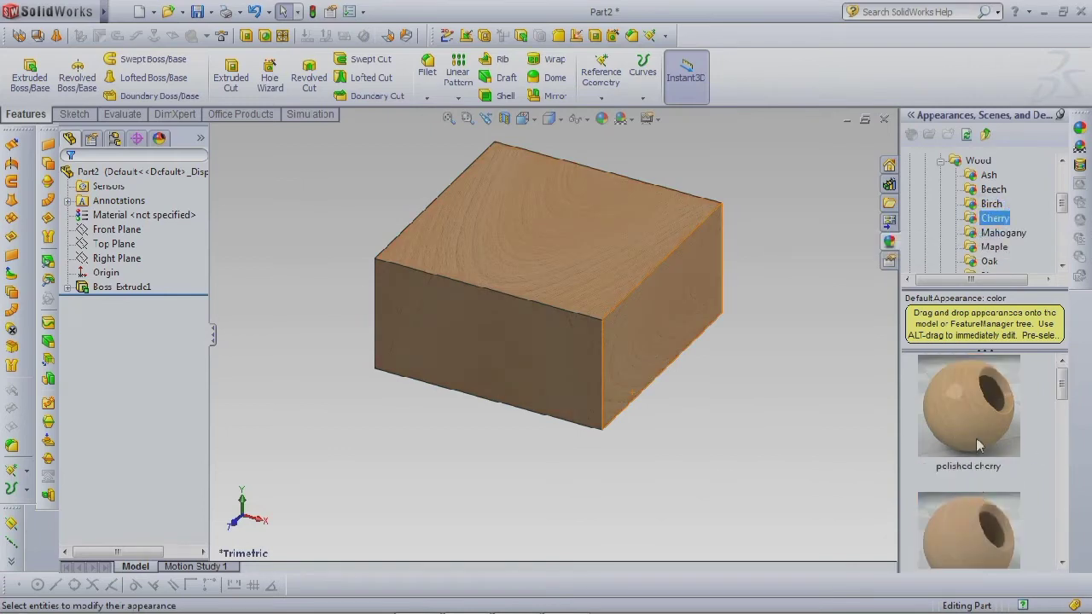
{"action": "scroll", "coordinate": [975, 465], "scroll_direction": "down", "scroll_amount": 1}
{"action": "left_click", "coordinate": [966, 488]}
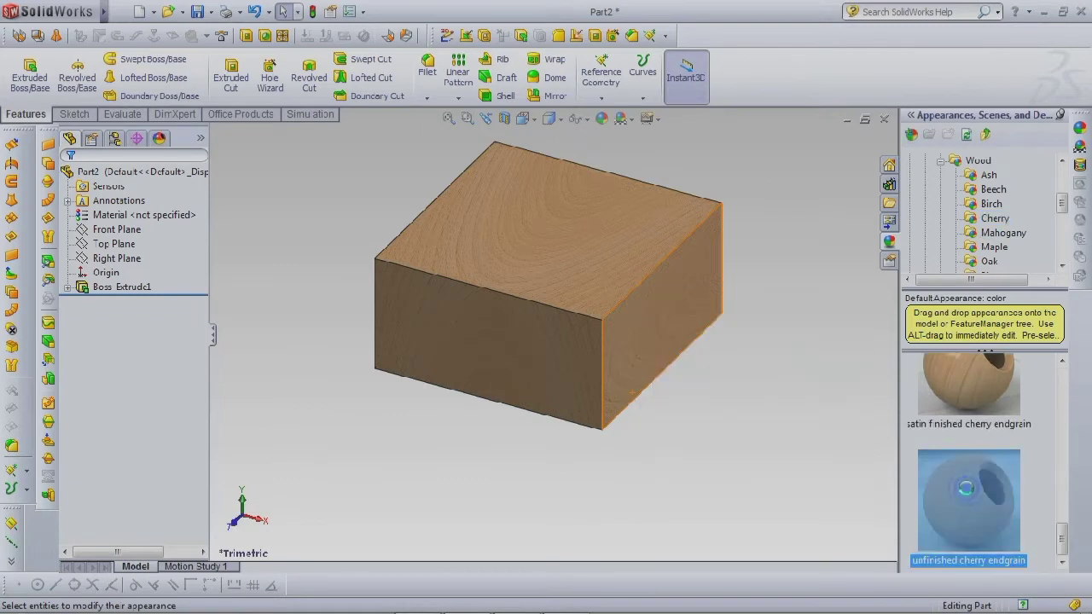
{"action": "left_click_drag", "start_coordinate": [966, 488], "coordinate": [457, 385]}
{"action": "left_click_drag", "start_coordinate": [415, 355], "coordinate": [402, 313]}
{"action": "key", "text": "z"}
{"action": "key", "text": "z"}
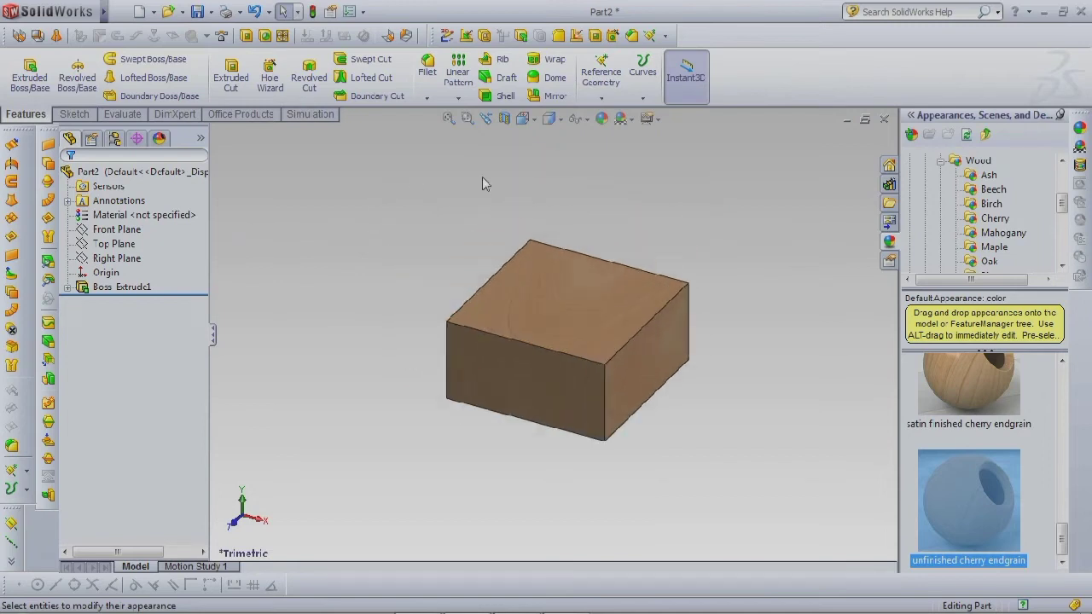
Turn on the perspective display for the block.
{"action": "left_click", "coordinate": [657, 119]}
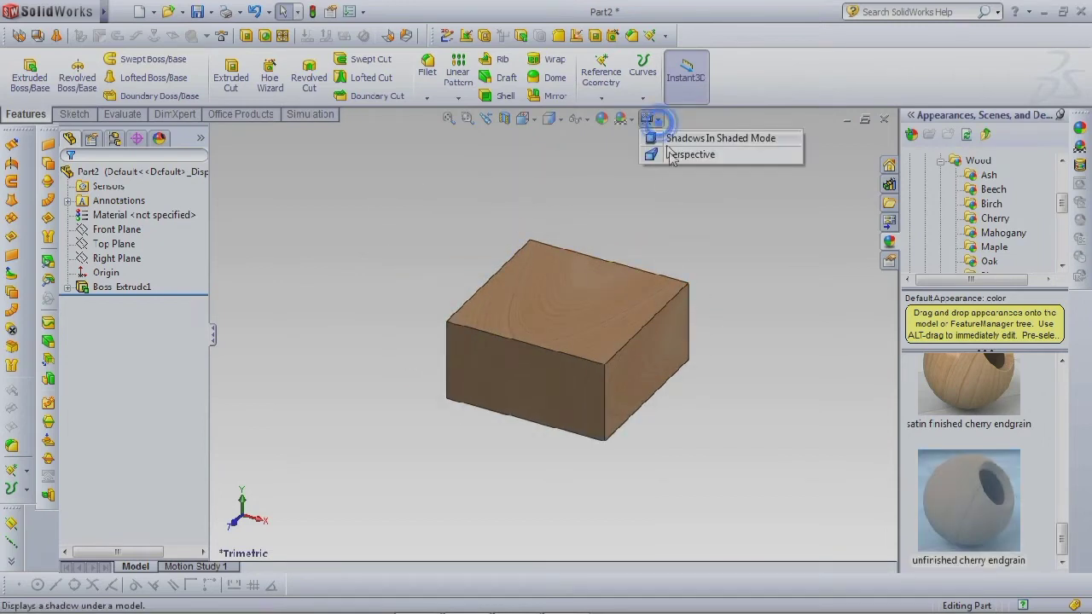
{"action": "left_click", "coordinate": [675, 153]}
{"action": "middle_click_drag", "start_coordinate": [713, 196], "coordinate": [731, 249]}
Start a sketch on the block's top face and orient the view normal to it.
{"action": "left_click", "coordinate": [560, 311]}
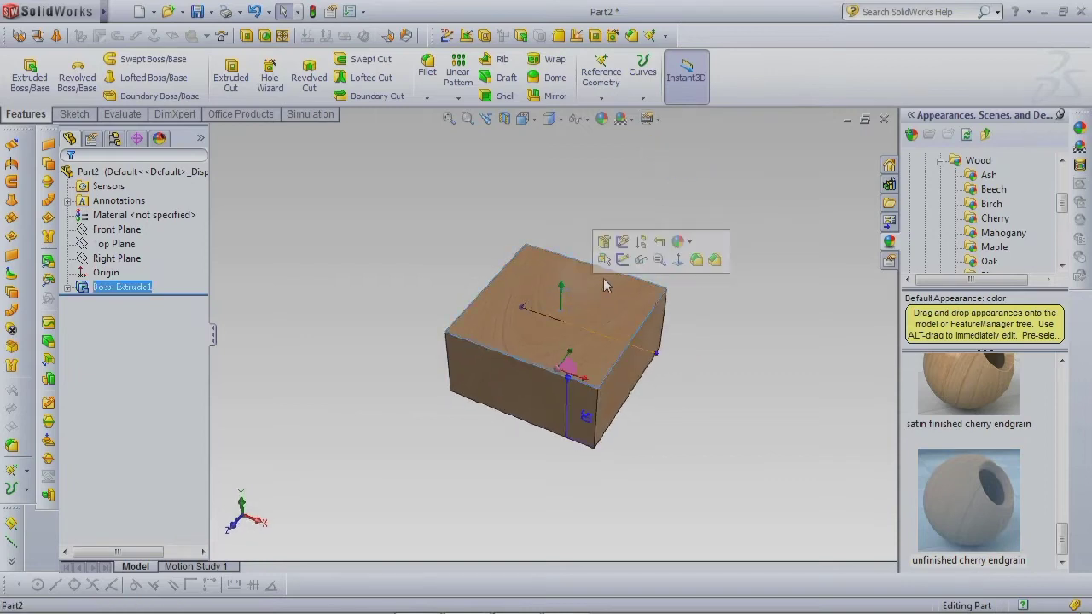
{"action": "left_click", "coordinate": [623, 261]}
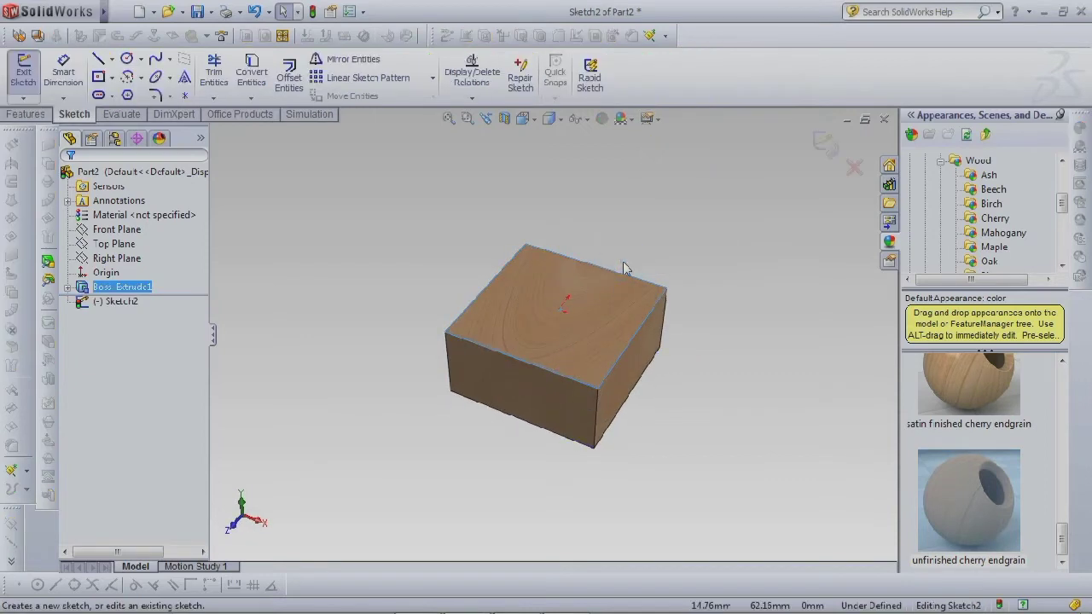
{"action": "left_click", "coordinate": [525, 119]}
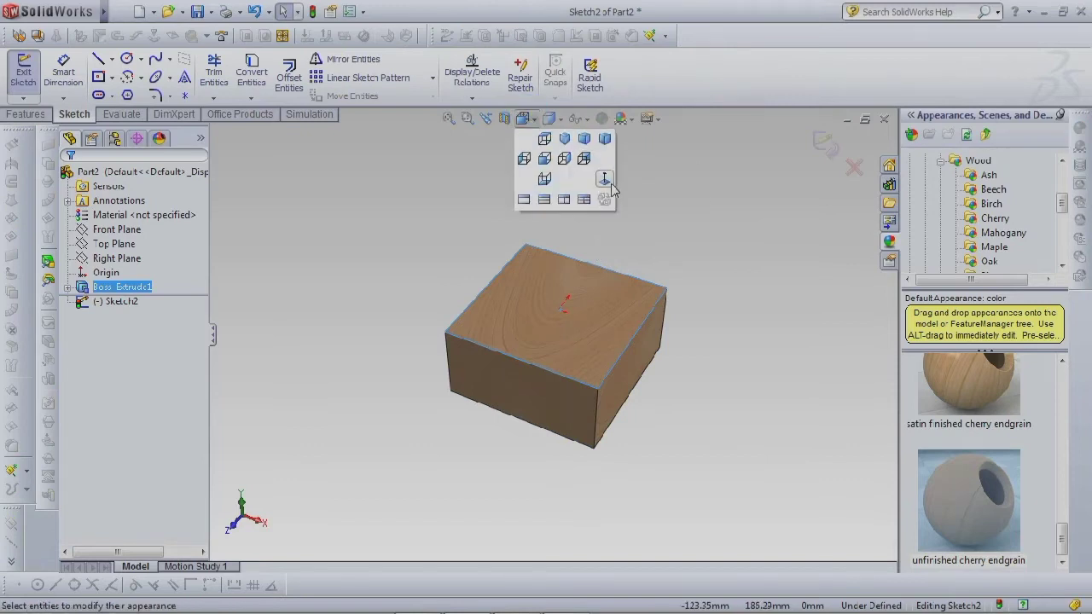
{"action": "left_click", "coordinate": [607, 182]}
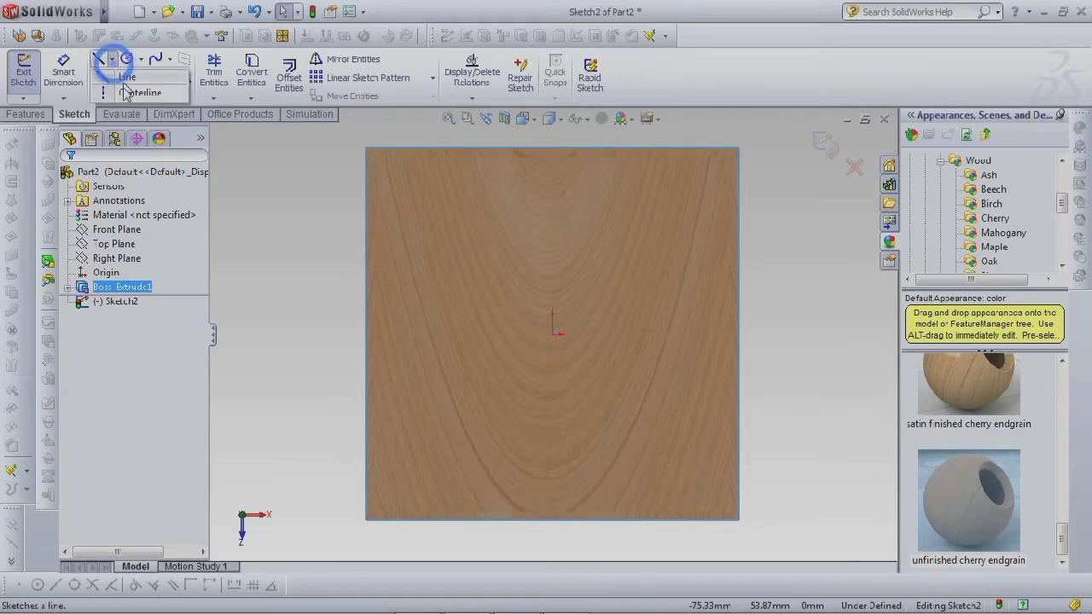
Draw a vertical centerline 100 mm long between the midpoints of the top face's upper and lower edges.
{"action": "left_click", "coordinate": [100, 59]}
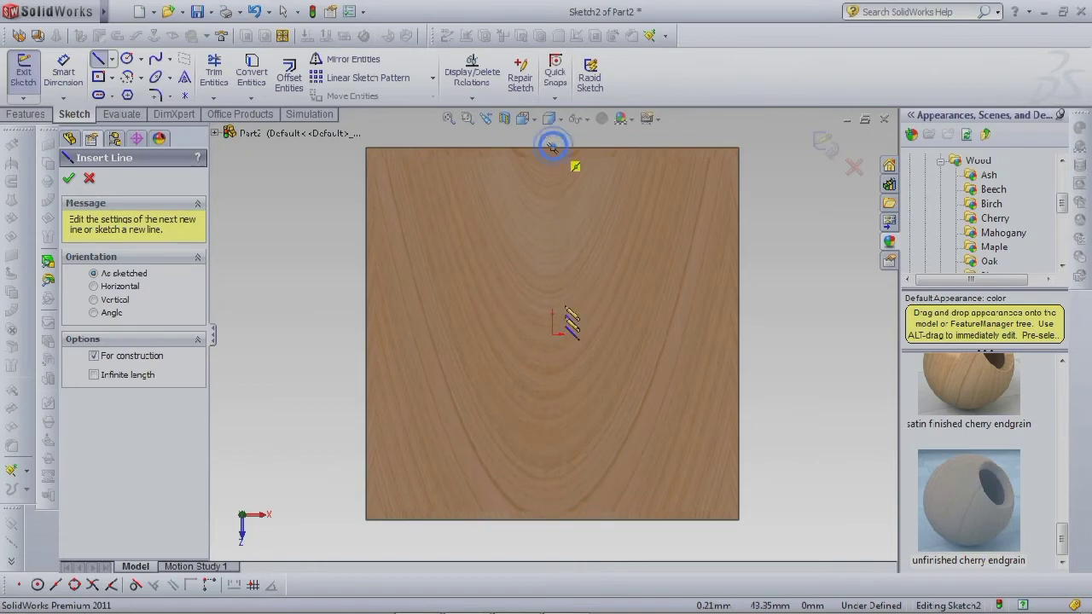
{"action": "left_click", "coordinate": [552, 148]}
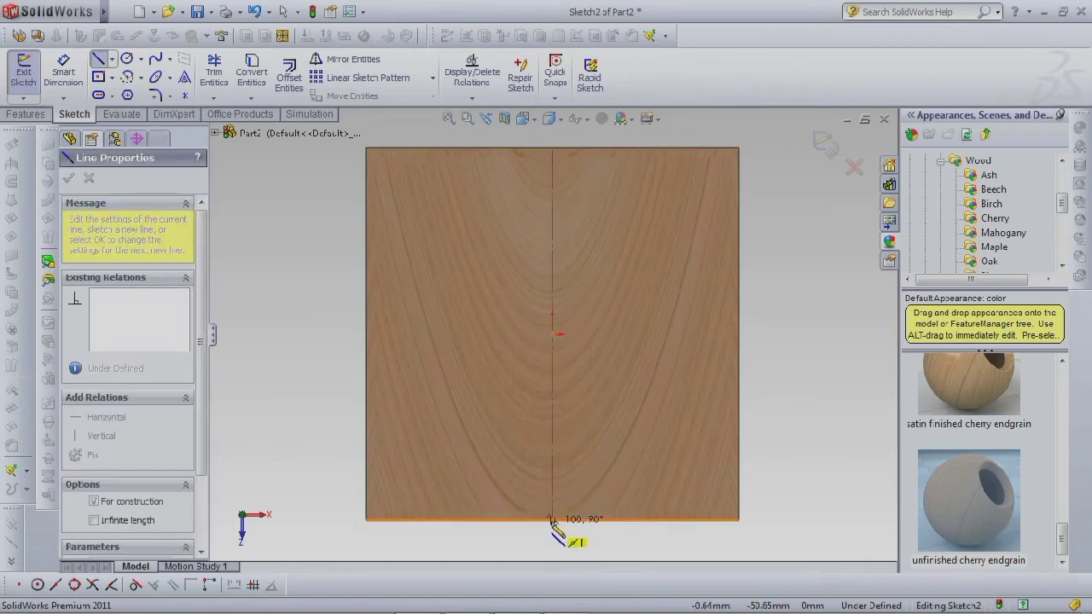
{"action": "left_click", "coordinate": [552, 519]}
{"action": "right_click", "coordinate": [552, 519]}
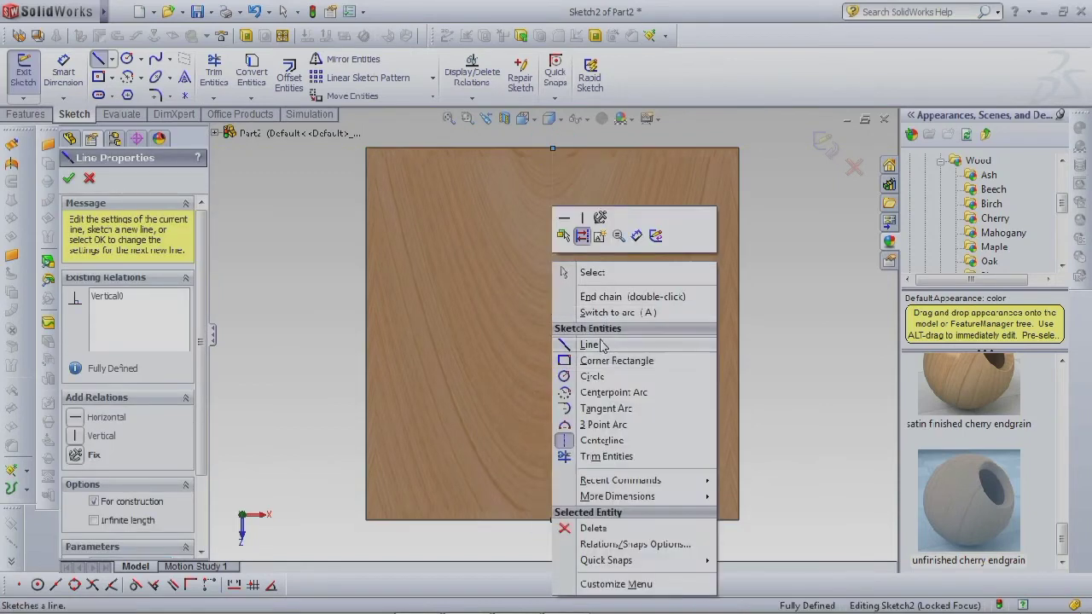
Draw a solid horizontal line across the top face between the midpoints of its right and left edges.
{"action": "left_click", "coordinate": [601, 345]}
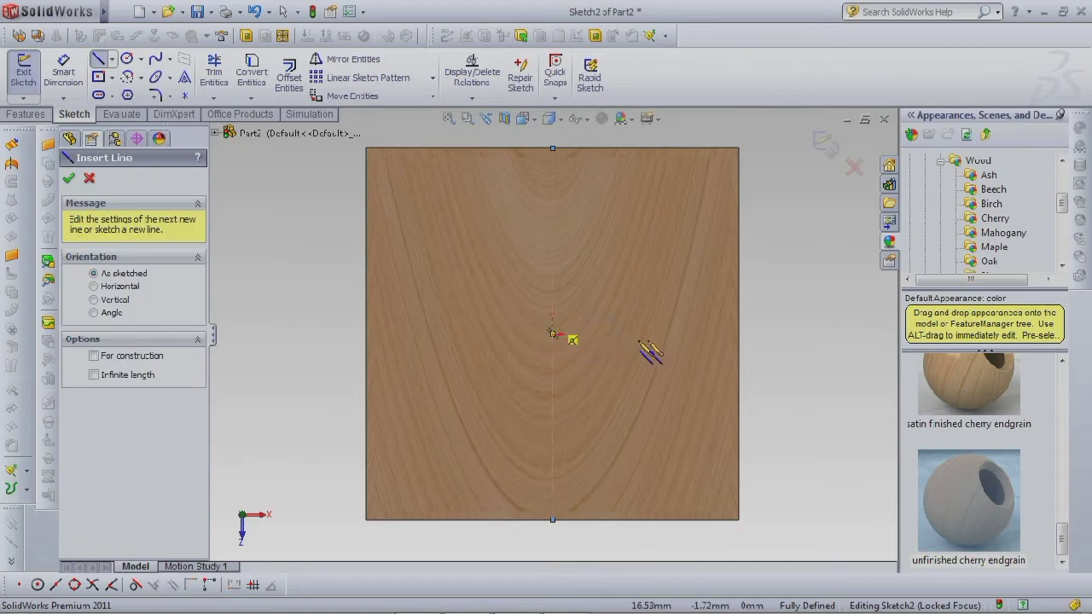
{"action": "left_click", "coordinate": [737, 332]}
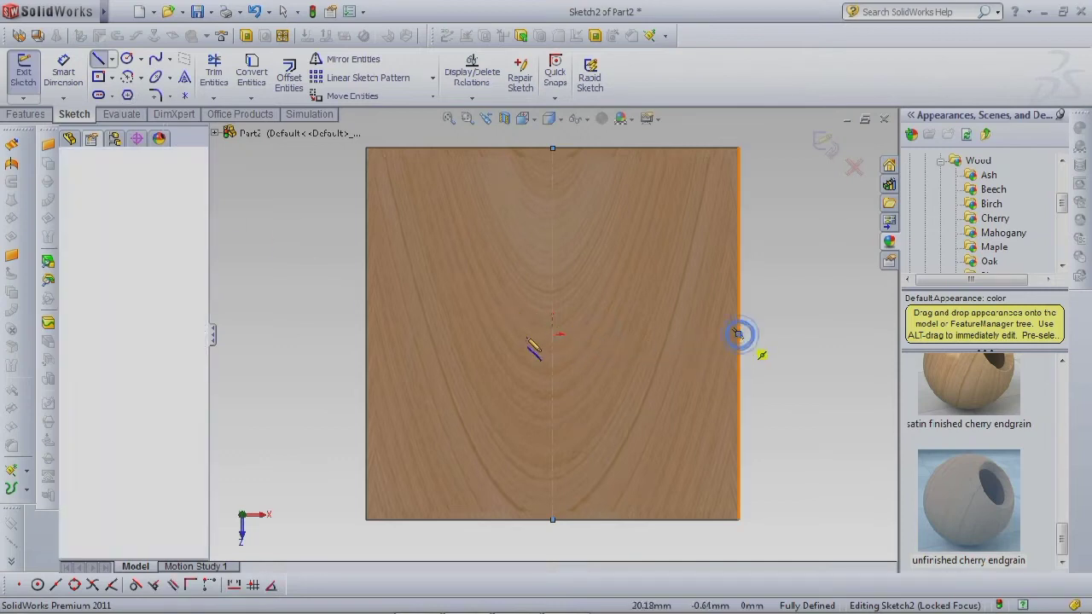
{"action": "left_click", "coordinate": [365, 333]}
{"action": "right_click", "coordinate": [365, 335]}
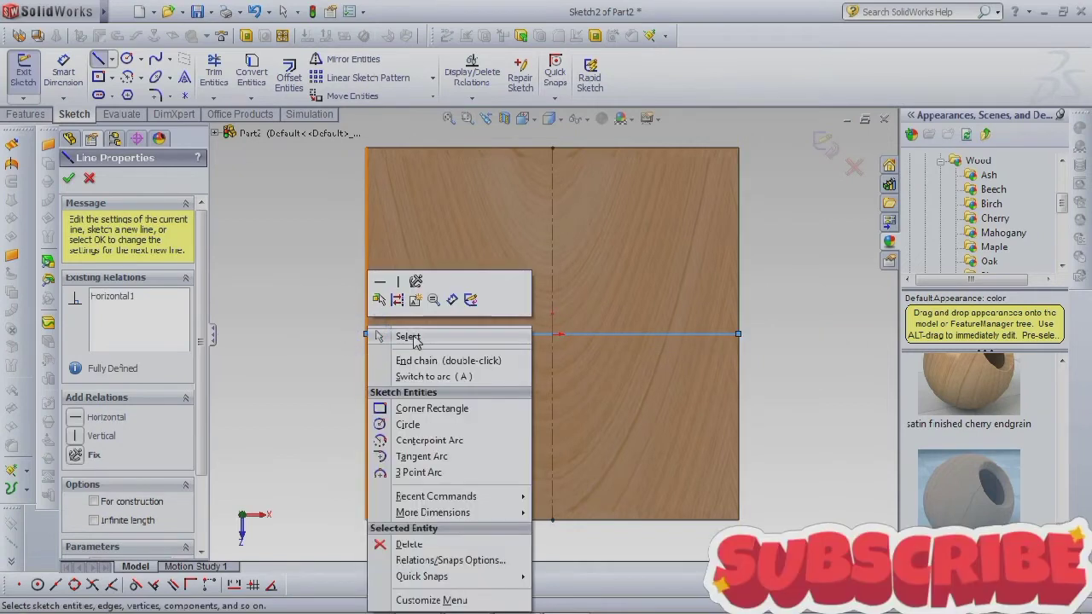
{"action": "left_click", "coordinate": [401, 339]}
Sketch an L-shaped corner on the face's upper left: a vertical line about 34 mm down from the upper edge and a horizontal line to the left edge.
{"action": "left_click", "coordinate": [98, 58]}
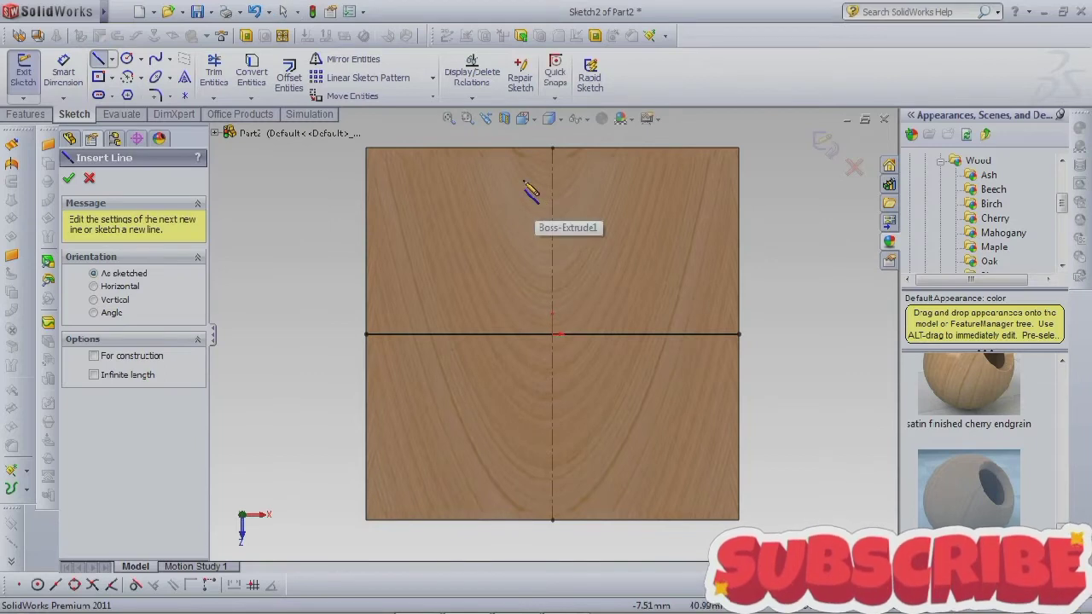
{"action": "left_click", "coordinate": [511, 148]}
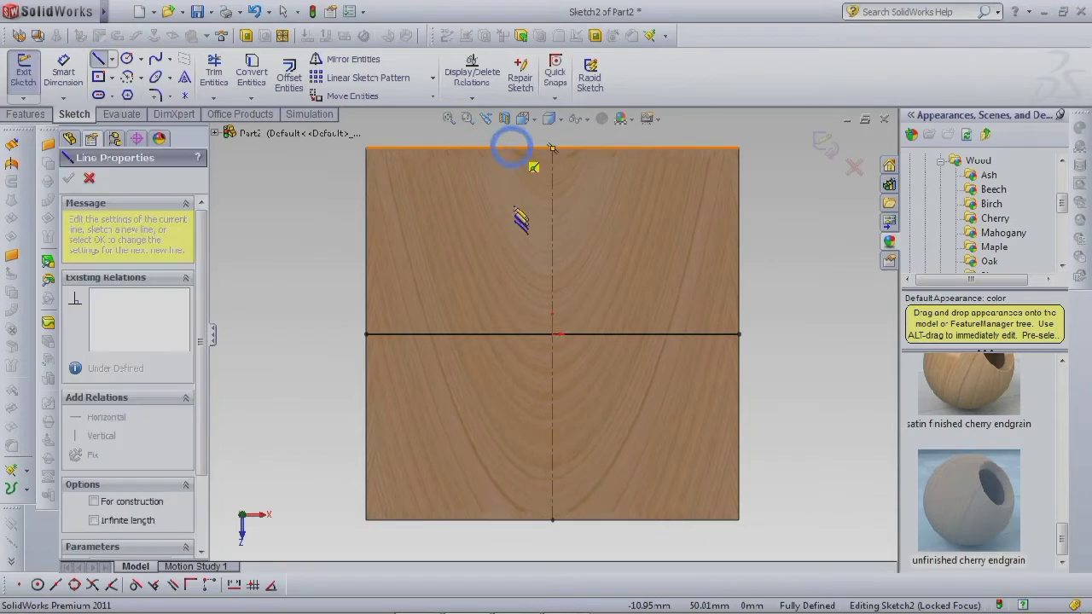
{"action": "left_click", "coordinate": [512, 273]}
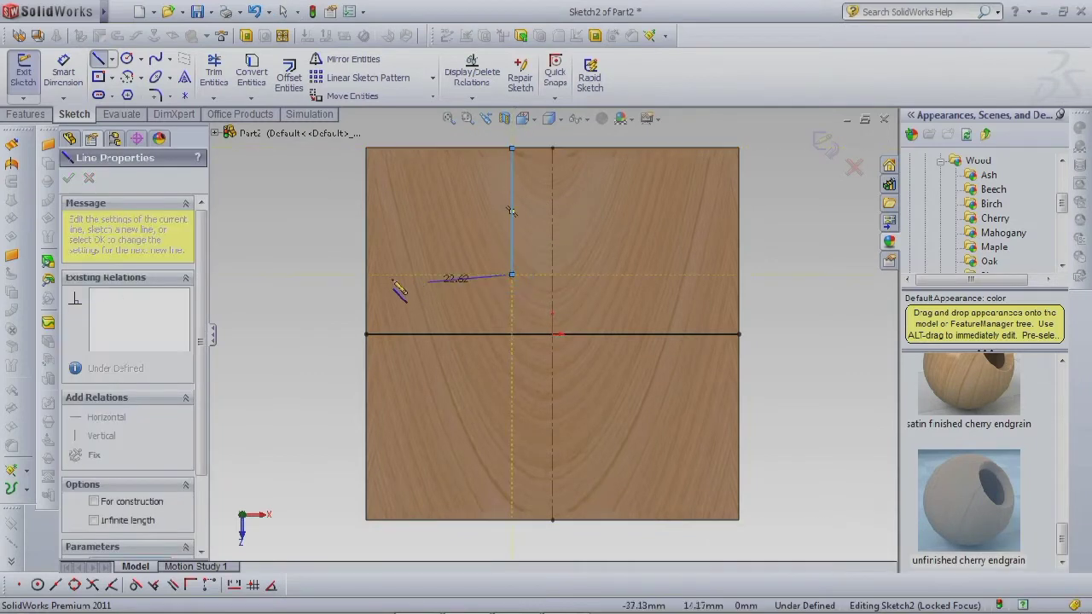
{"action": "left_click", "coordinate": [365, 274]}
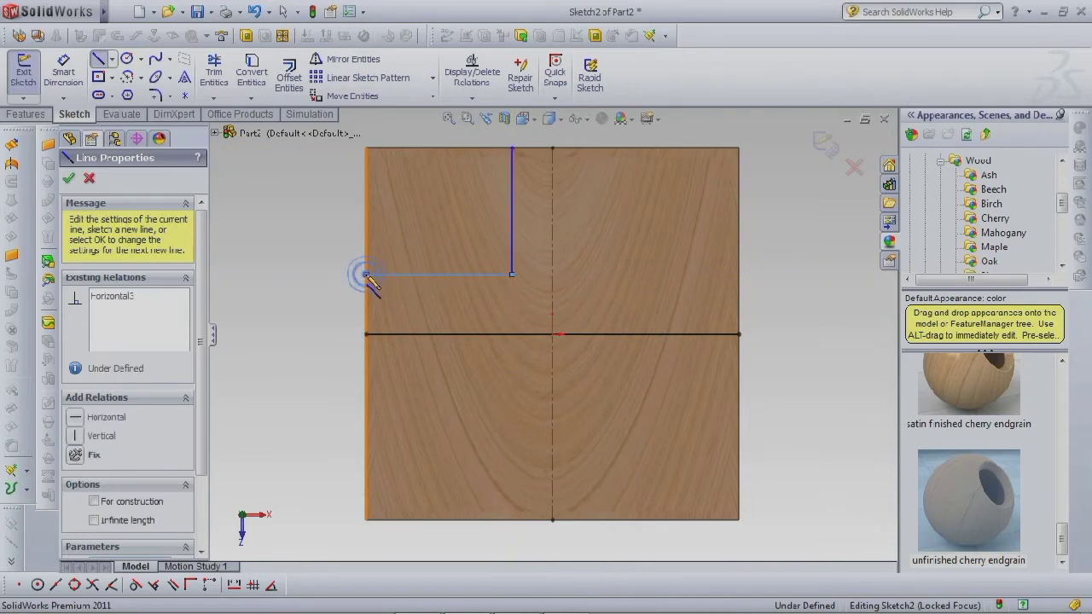
{"action": "right_click", "coordinate": [365, 419]}
{"action": "left_click", "coordinate": [401, 322]}
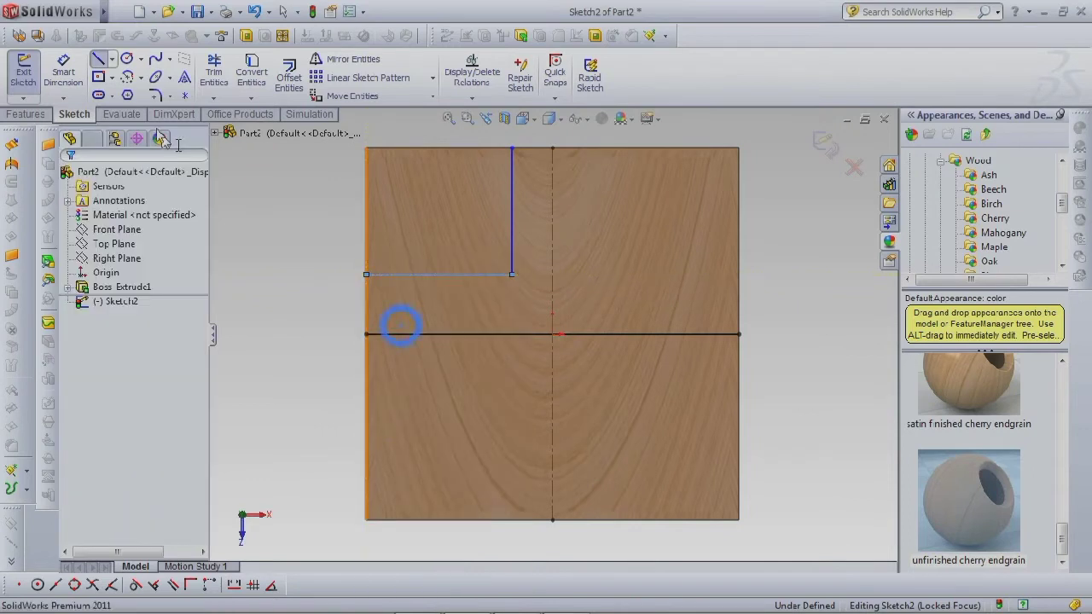
Sketch the lower-left L: a horizontal line about 39 mm from the left edge, aligned under the upper corner, and a vertical line to the lower edge.
{"action": "left_click", "coordinate": [98, 60]}
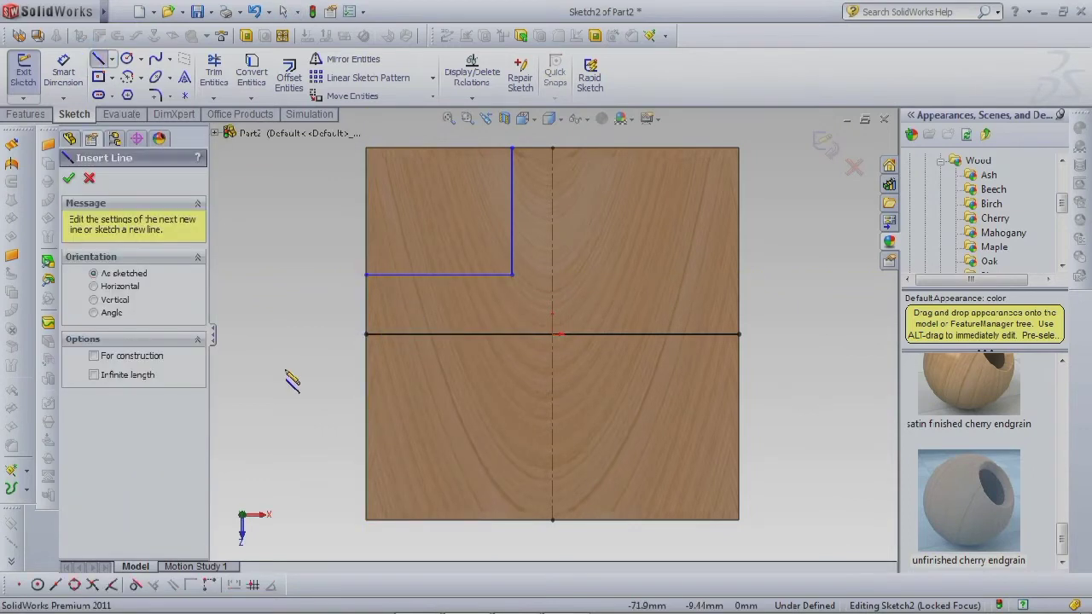
{"action": "left_click", "coordinate": [366, 394]}
{"action": "left_click", "coordinate": [511, 394]}
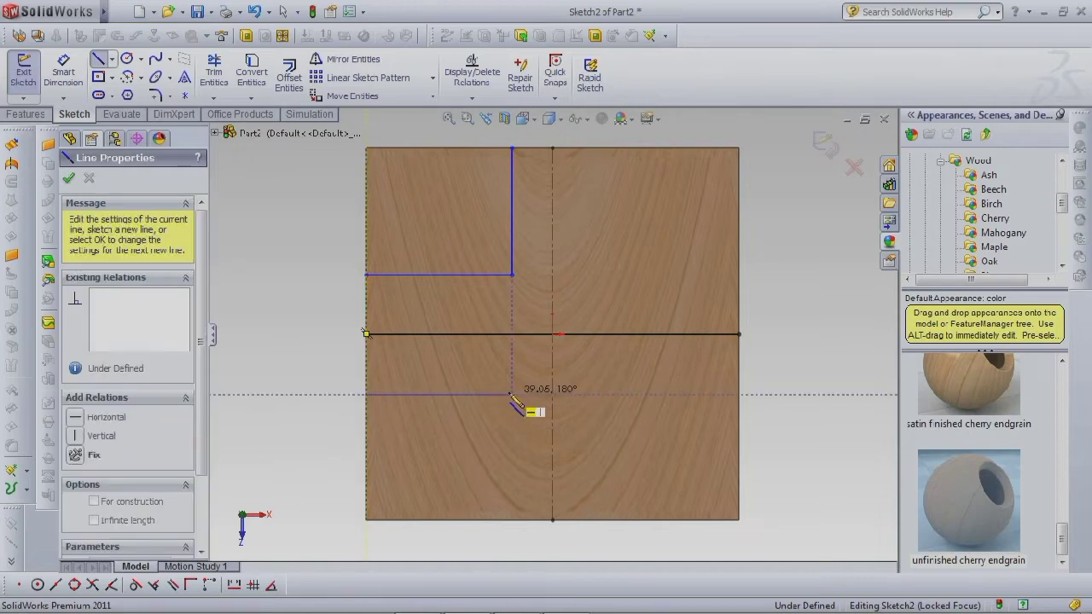
{"action": "left_click", "coordinate": [512, 520]}
{"action": "right_click", "coordinate": [512, 520]}
{"action": "left_click", "coordinate": [553, 327]}
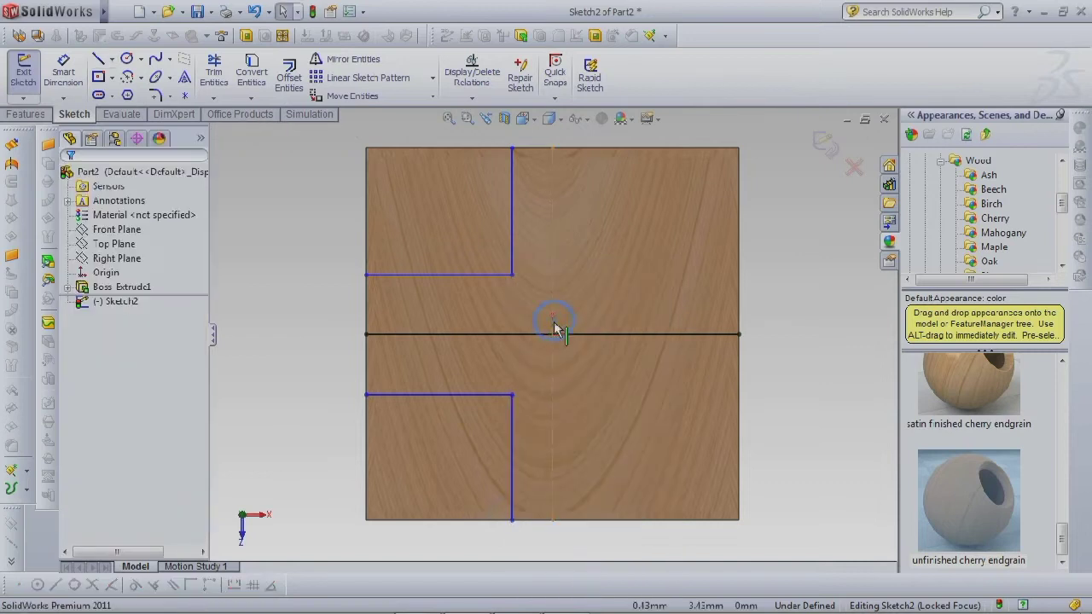
Sketch the lower-right L: a vertical line up from the lower edge, level with the lower-left corner, and a horizontal line to the right edge.
{"action": "left_click", "coordinate": [577, 522]}
{"action": "right_click", "coordinate": [577, 522]}
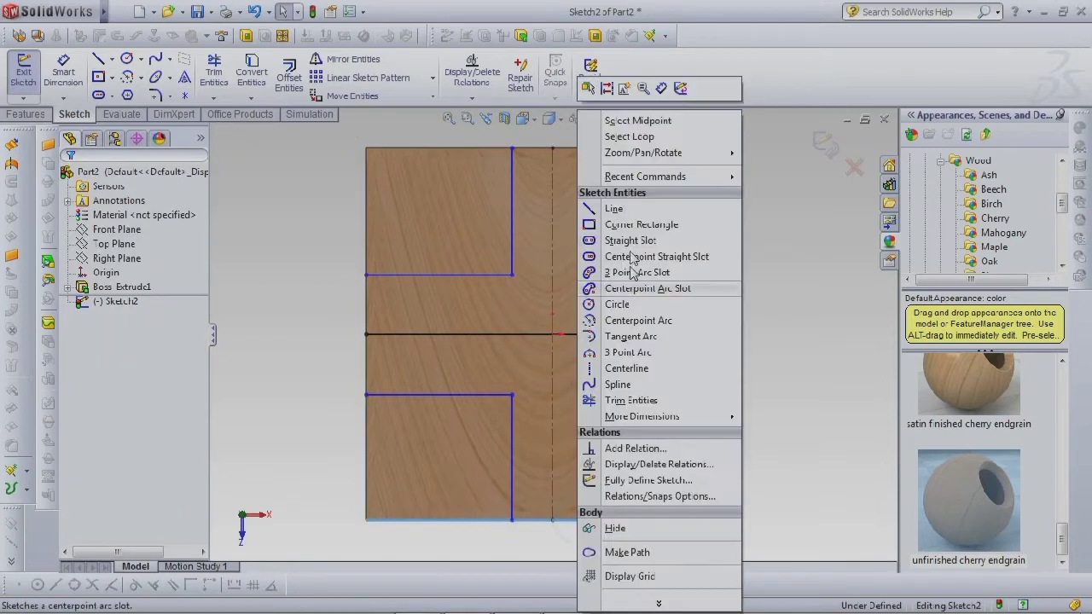
{"action": "left_click", "coordinate": [623, 208]}
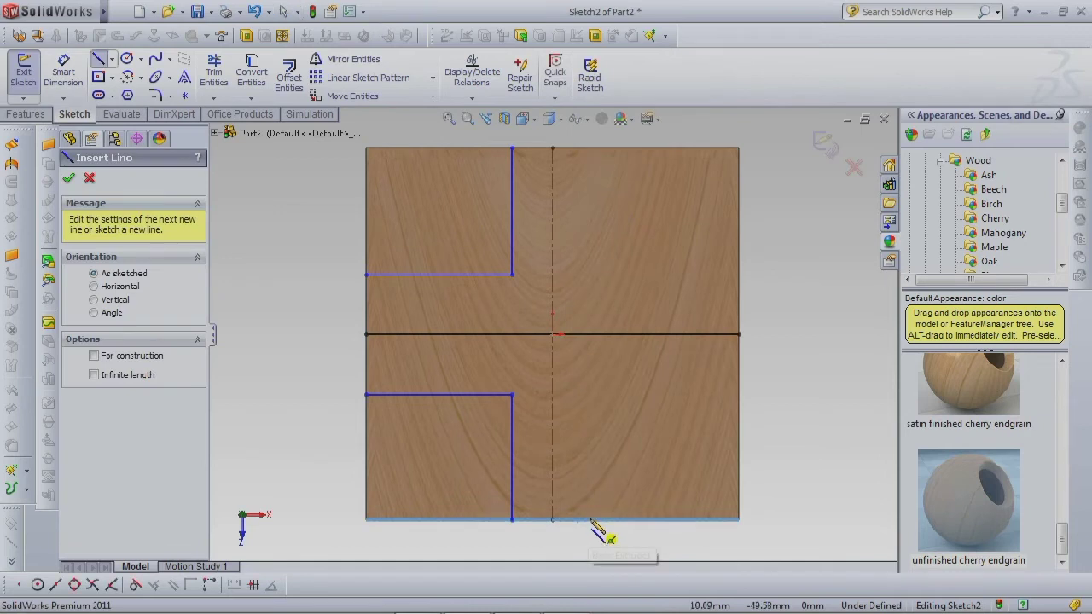
{"action": "left_click", "coordinate": [590, 518]}
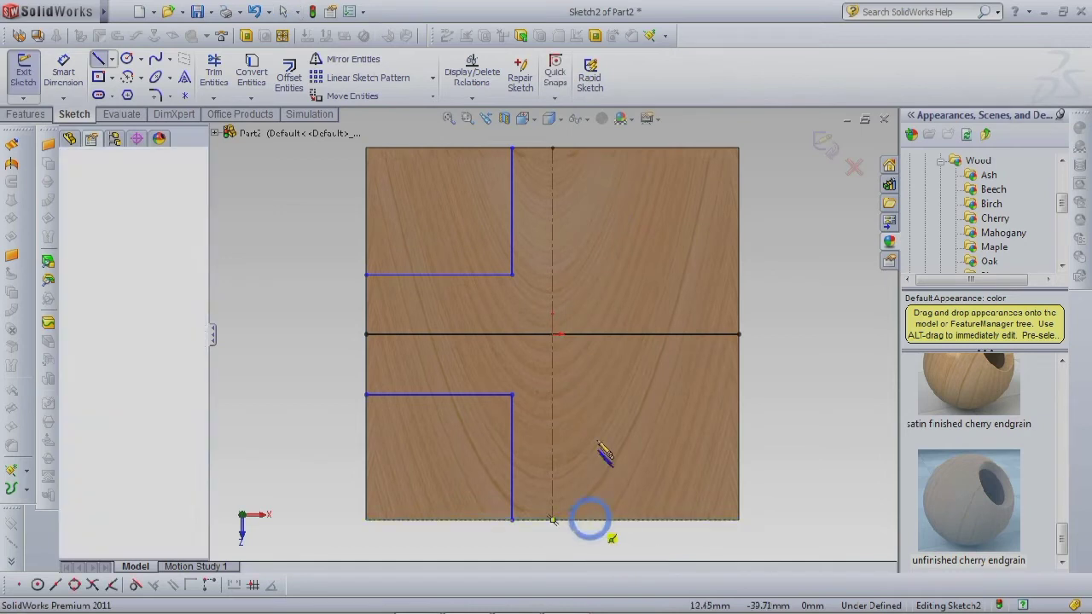
{"action": "left_click", "coordinate": [590, 394]}
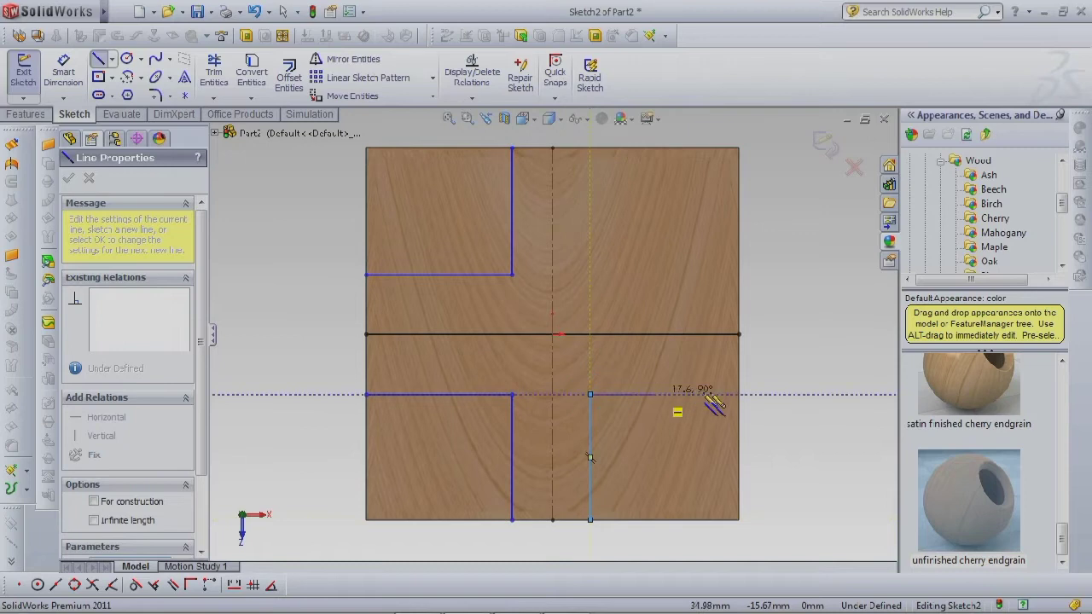
{"action": "left_click", "coordinate": [739, 394]}
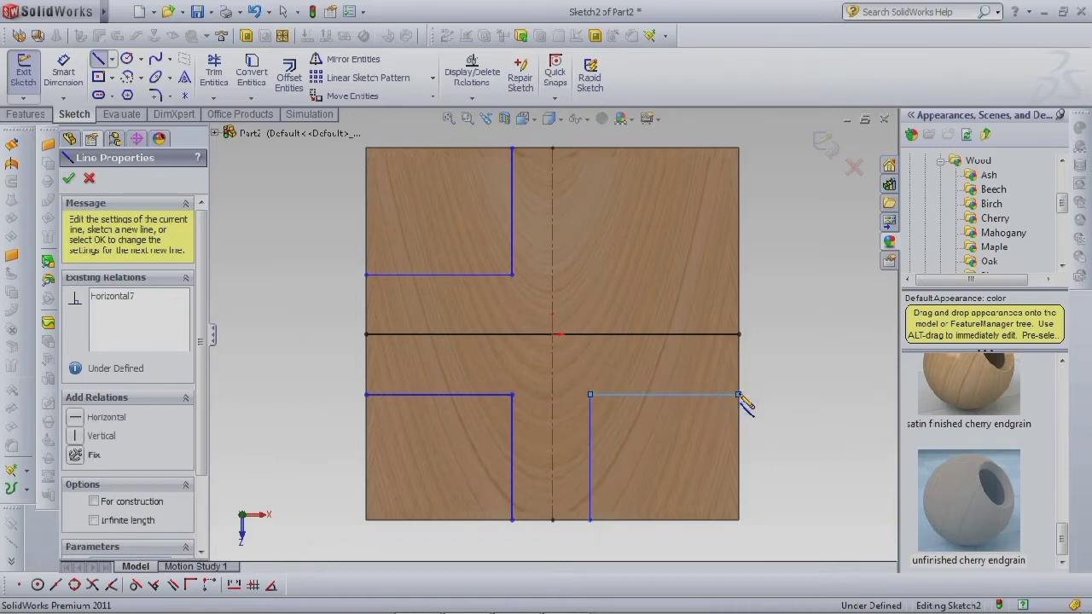
{"action": "right_click", "coordinate": [740, 328]}
{"action": "left_click", "coordinate": [783, 334]}
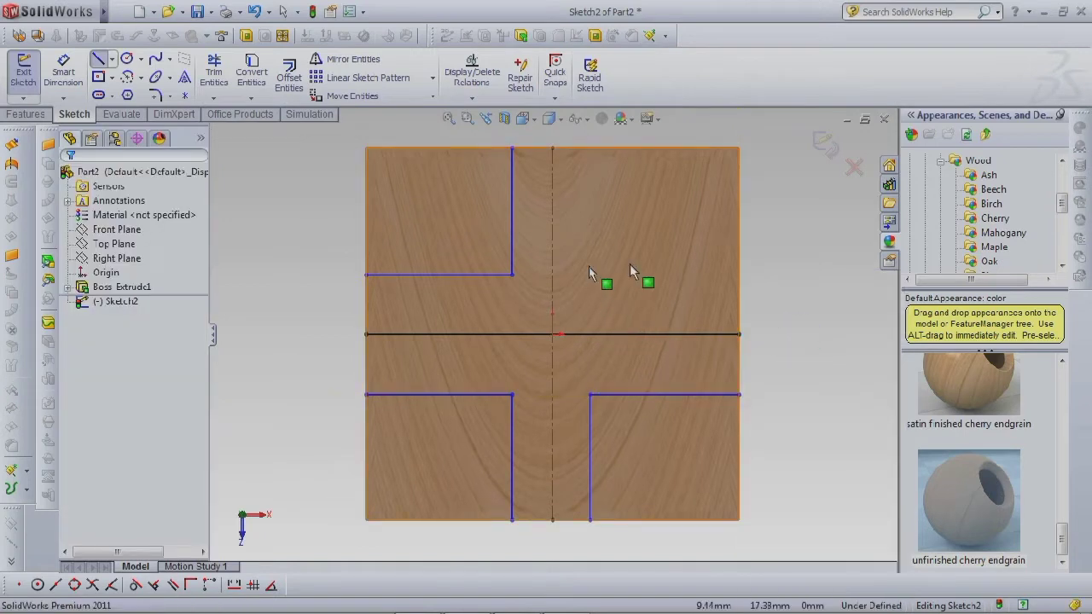
Draw the upper-right vertical line to the upper edge, starting level with the upper-left corner and directly above the lower-right corner.
{"action": "right_click", "coordinate": [742, 274]}
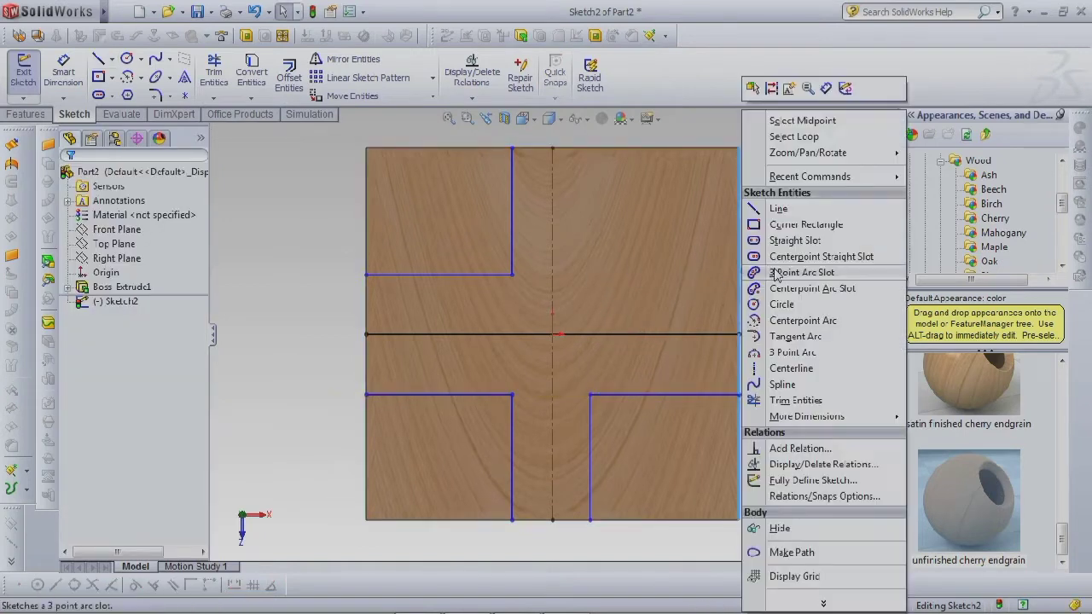
{"action": "left_click", "coordinate": [778, 208]}
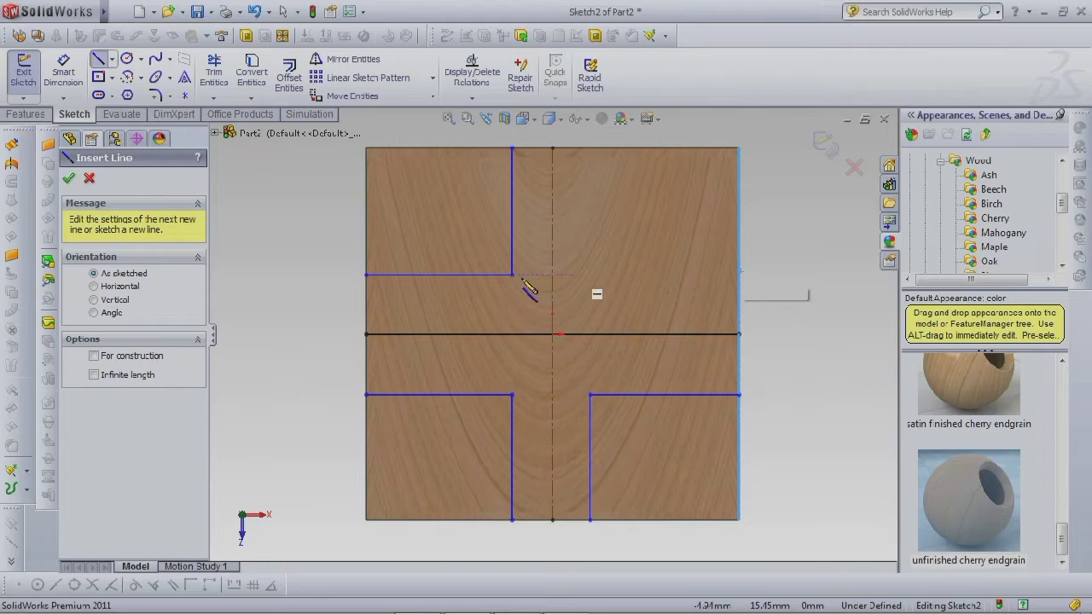
{"action": "left_click", "coordinate": [590, 274]}
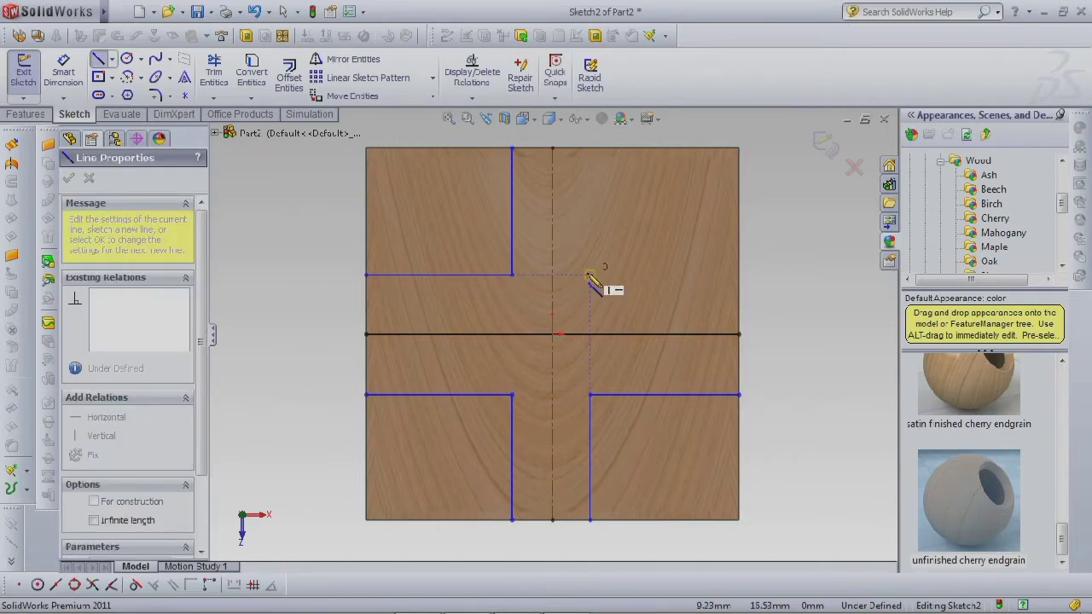
{"action": "left_click", "coordinate": [590, 149]}
{"action": "right_click", "coordinate": [590, 149]}
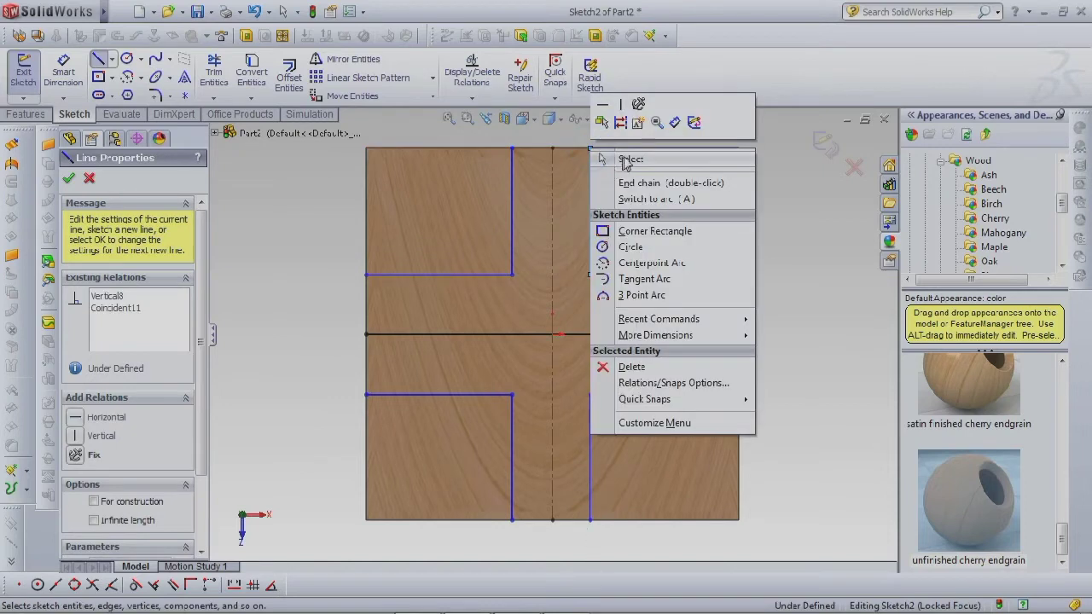
{"action": "left_click", "coordinate": [630, 159]}
Draw a horizontal line about 40 mm long from the upper-right vertical line's lower end to the face's right edge.
{"action": "right_click", "coordinate": [640, 204]}
{"action": "left_click", "coordinate": [678, 208]}
{"action": "left_click", "coordinate": [590, 275]}
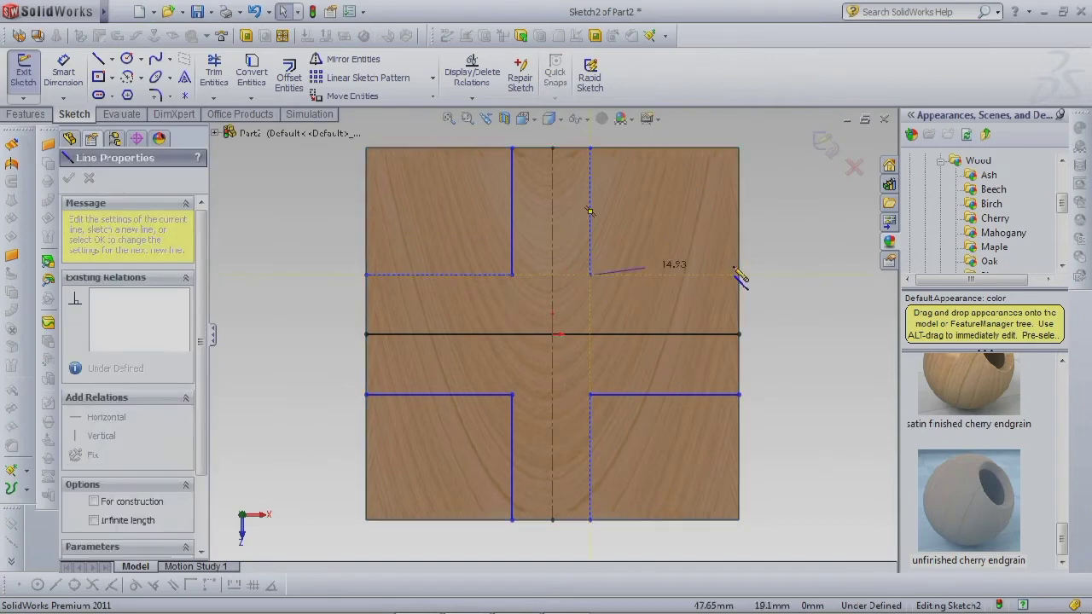
{"action": "left_click", "coordinate": [738, 275]}
{"action": "right_click", "coordinate": [739, 274]}
{"action": "left_click", "coordinate": [751, 273]}
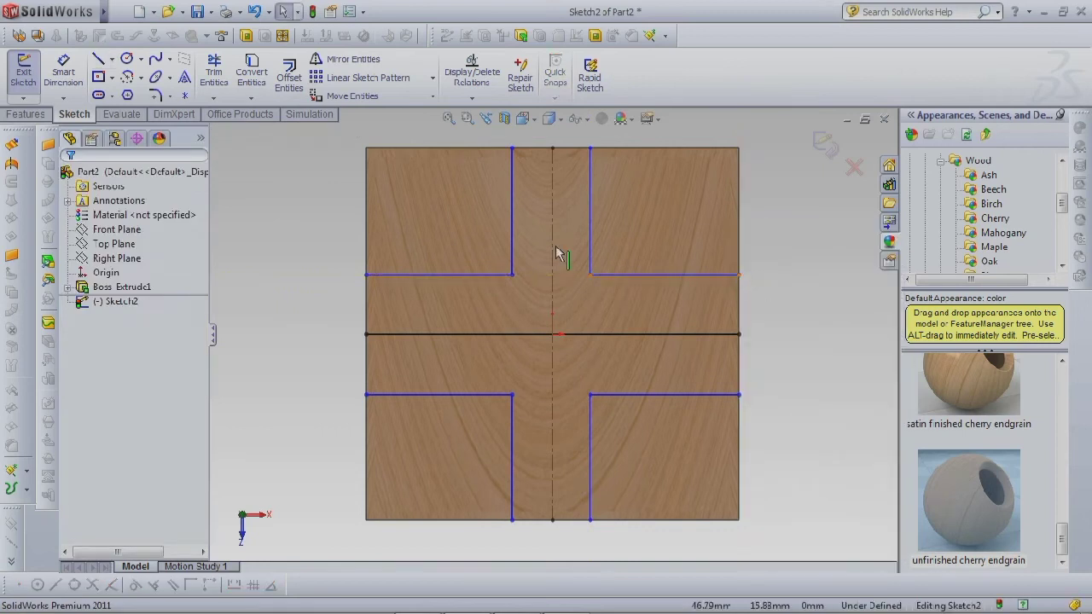
Make the two upper vertical lines symmetric about the vertical centerline.
{"action": "left_click", "coordinate": [513, 244]}
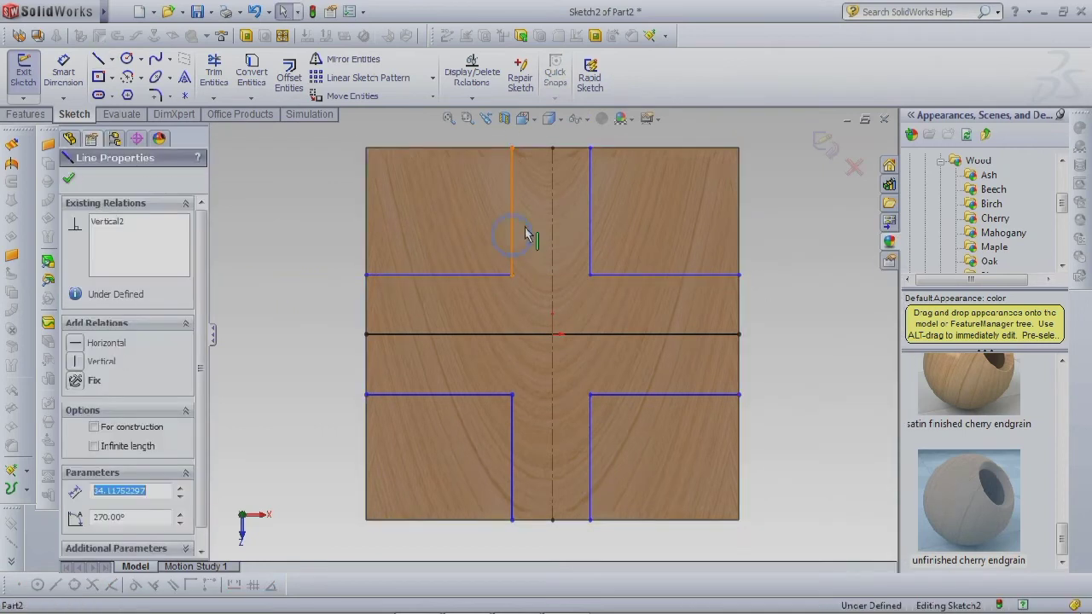
{"action": "left_click", "coordinate": [554, 226], "text": "ctrl"}
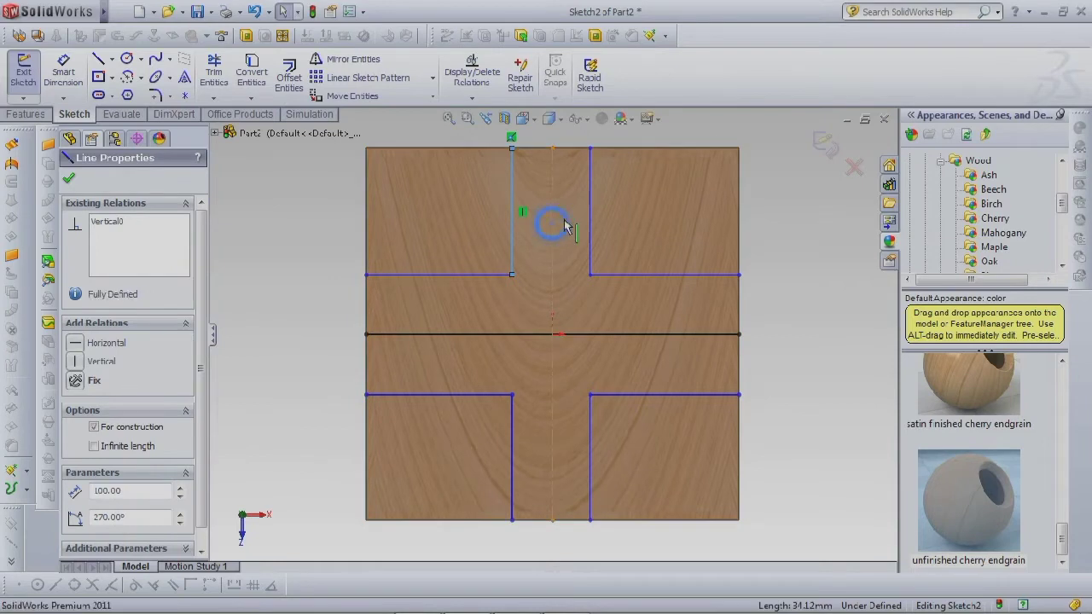
{"action": "left_click", "coordinate": [590, 220]}
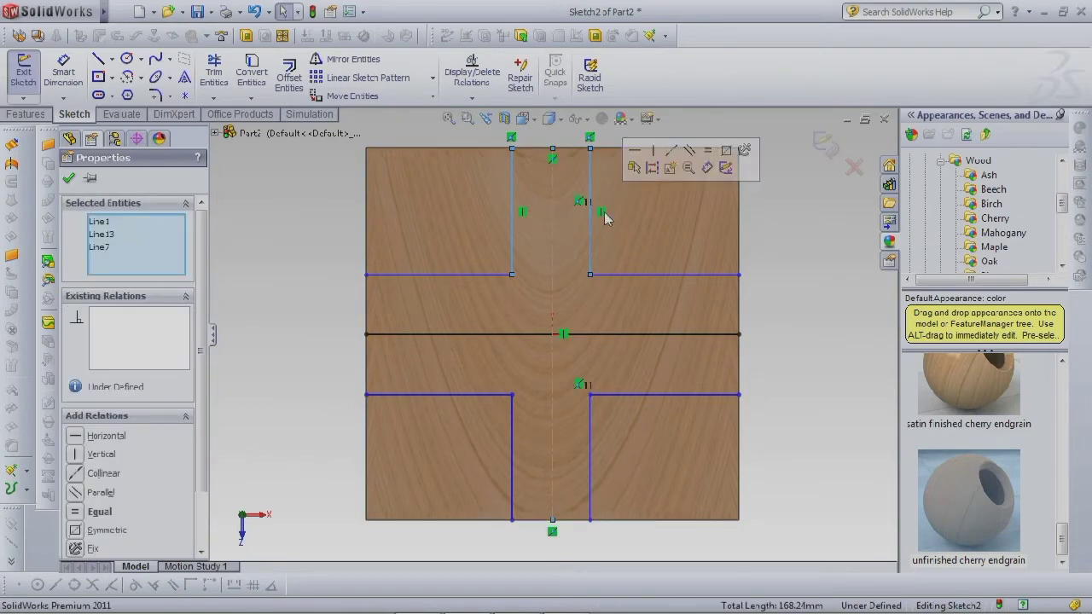
{"action": "left_click", "coordinate": [728, 161]}
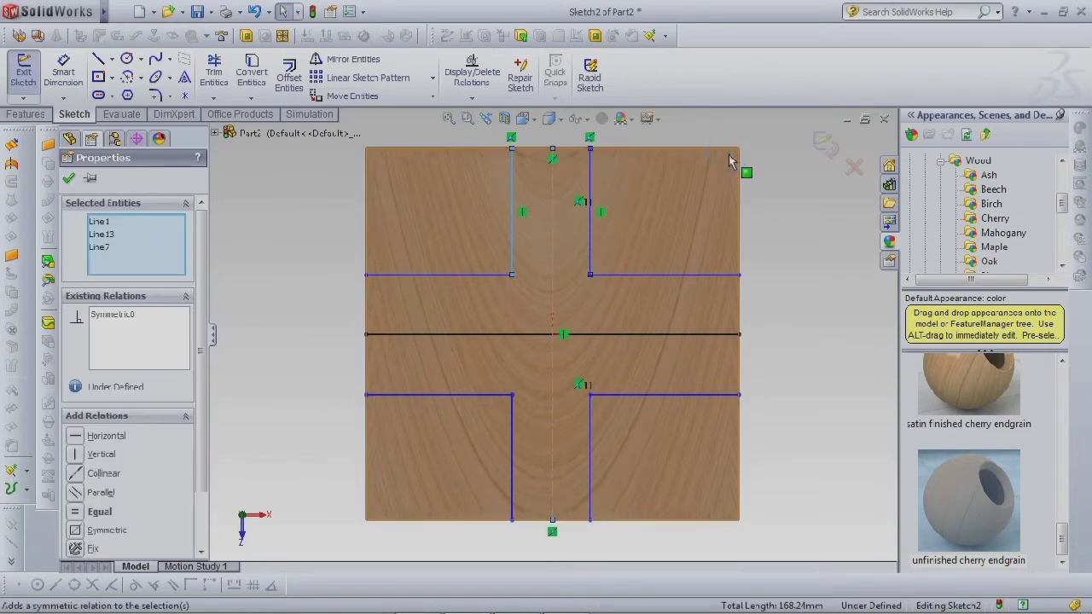
{"action": "left_click", "coordinate": [635, 275]}
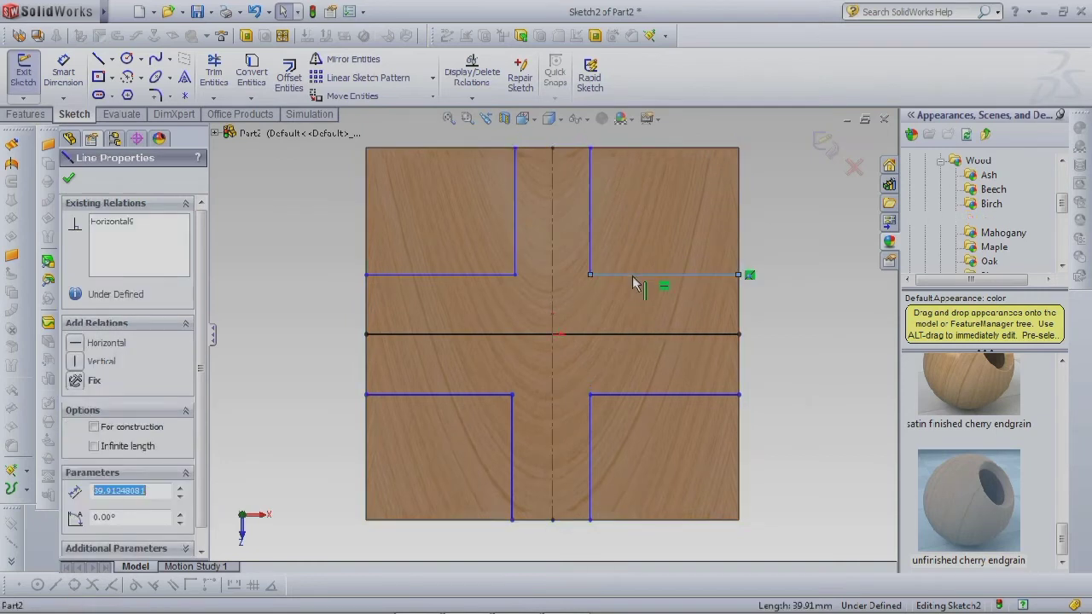
{"action": "left_click", "coordinate": [642, 335], "text": "ctrl"}
{"action": "left_click", "coordinate": [641, 396], "text": "ctrl"}
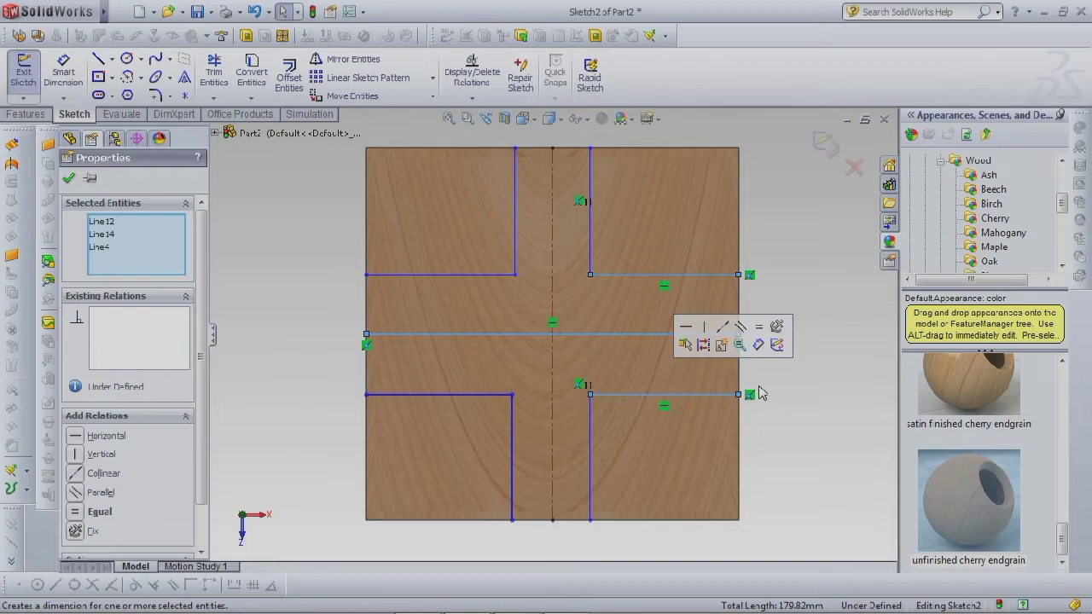
{"action": "left_click", "coordinate": [794, 388]}
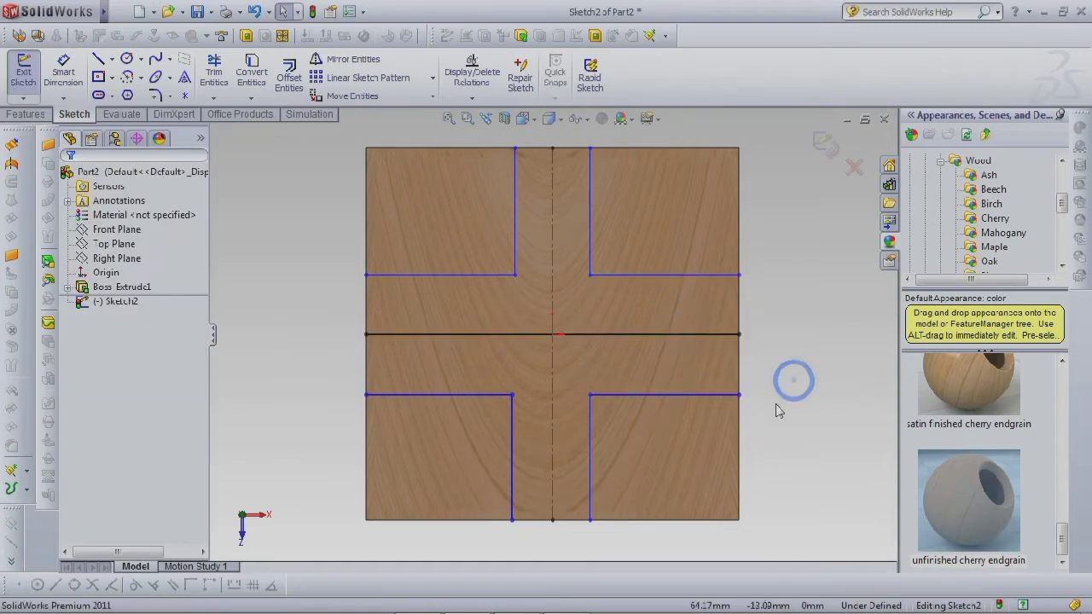
Make the two lower vertical lines symmetric about the vertical centerline.
{"action": "left_click", "coordinate": [512, 452]}
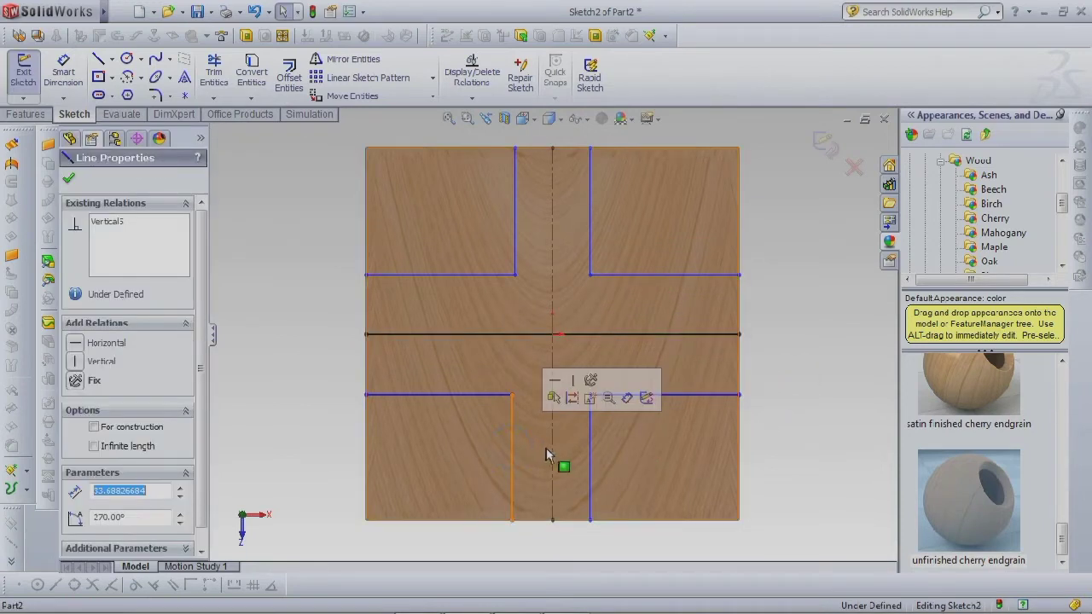
{"action": "left_click", "coordinate": [554, 456], "text": "ctrl"}
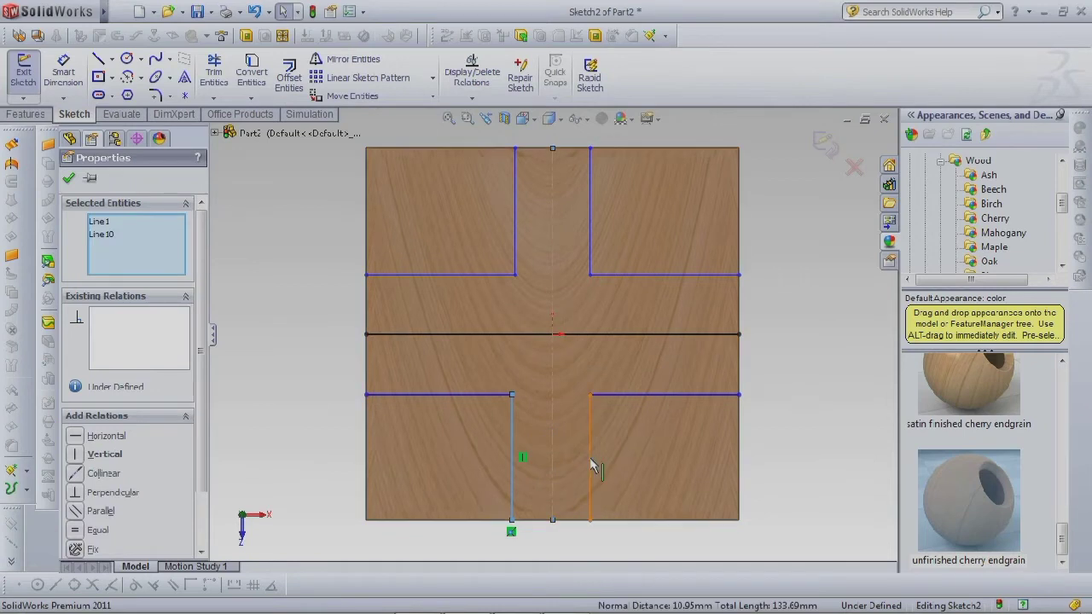
{"action": "left_click", "coordinate": [587, 460], "text": "ctrl"}
{"action": "left_click", "coordinate": [726, 391]}
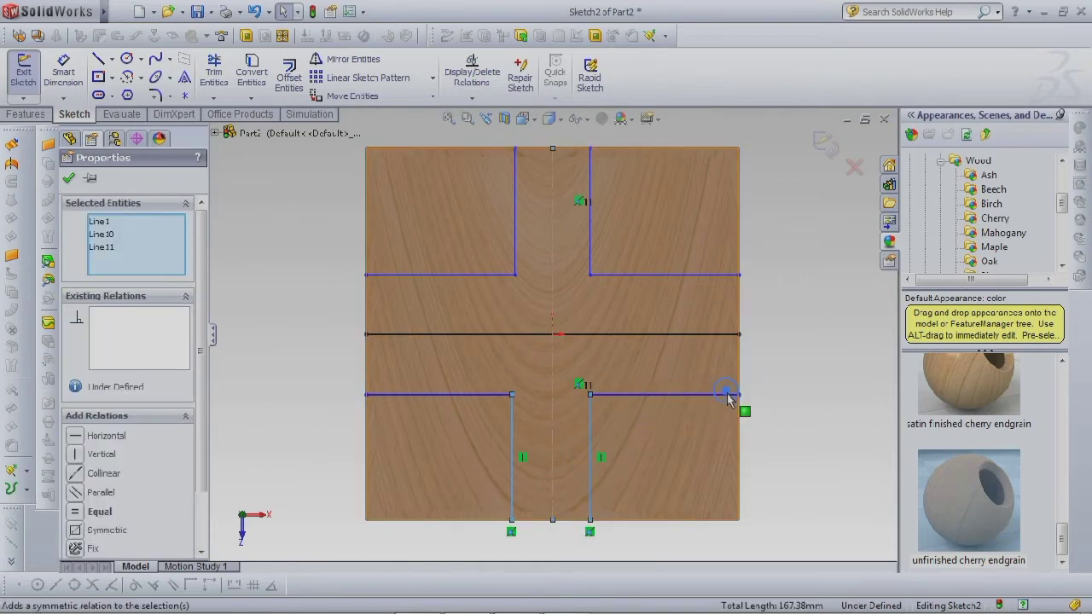
{"action": "right_click", "coordinate": [803, 423]}
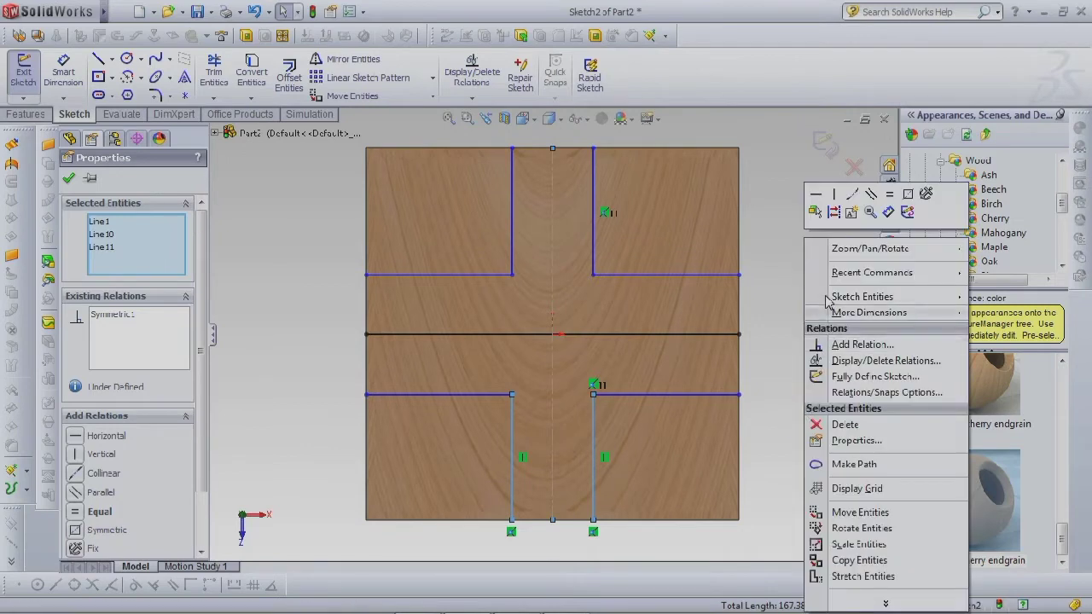
{"action": "left_click", "coordinate": [770, 441]}
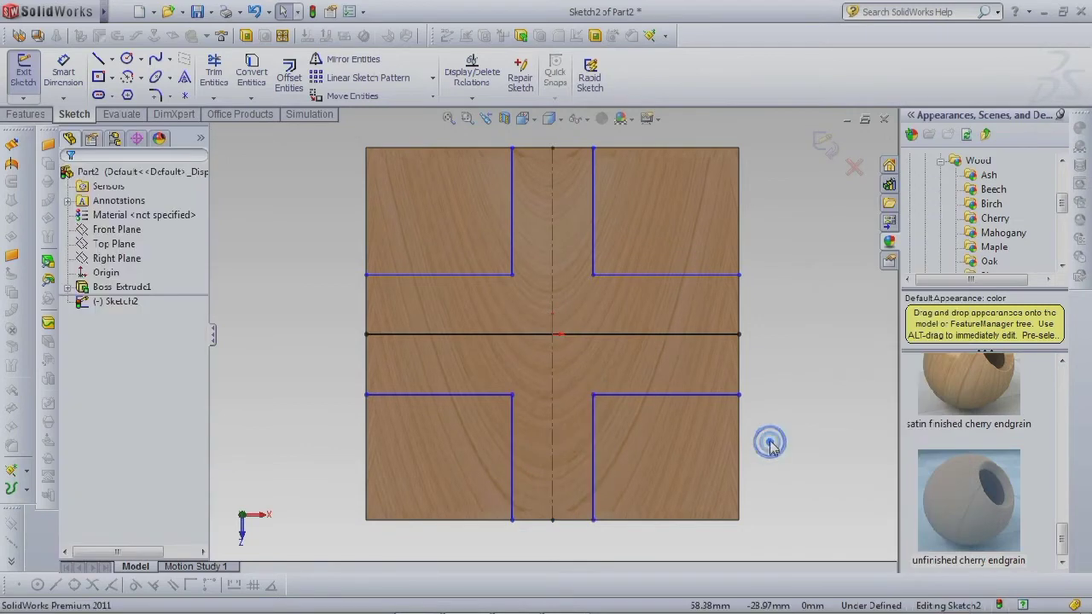
{"action": "left_click", "coordinate": [671, 395]}
{"action": "left_click", "coordinate": [670, 333], "text": "ctrl"}
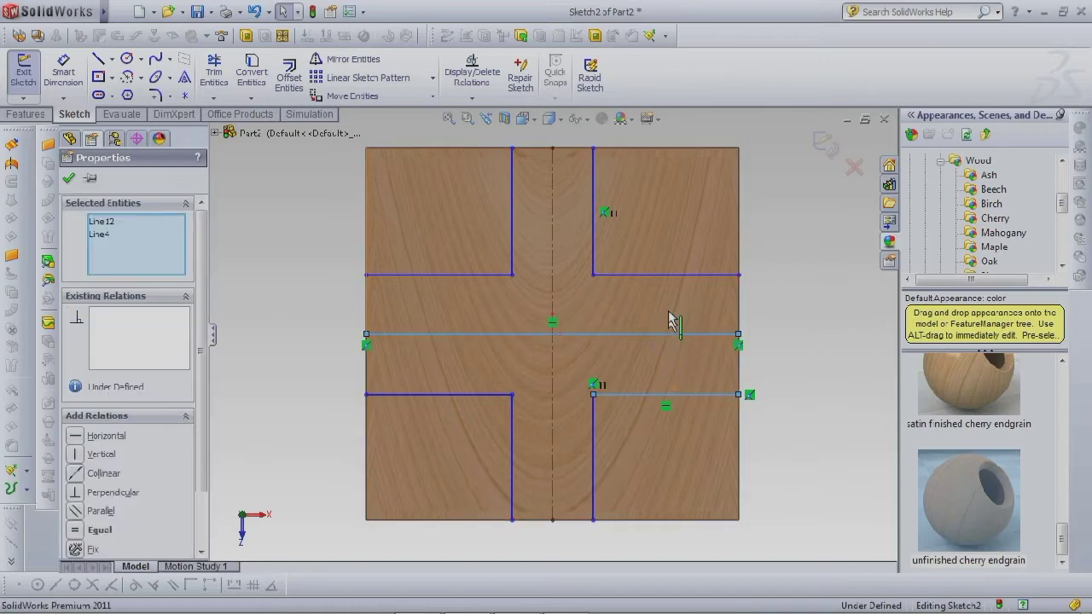
{"action": "left_click", "coordinate": [671, 275], "text": "ctrl"}
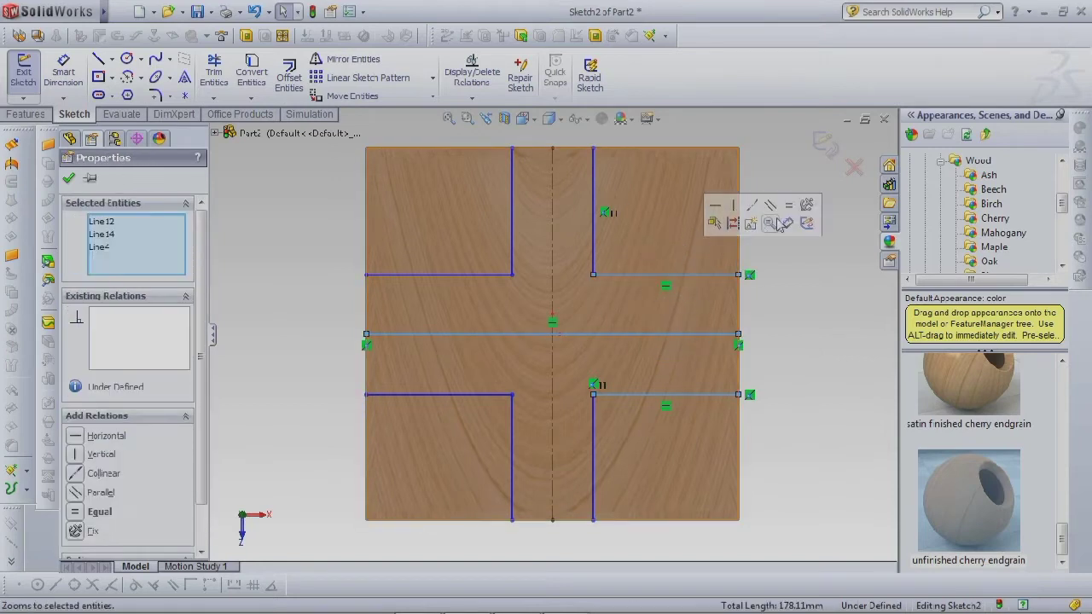
{"action": "left_click", "coordinate": [803, 318]}
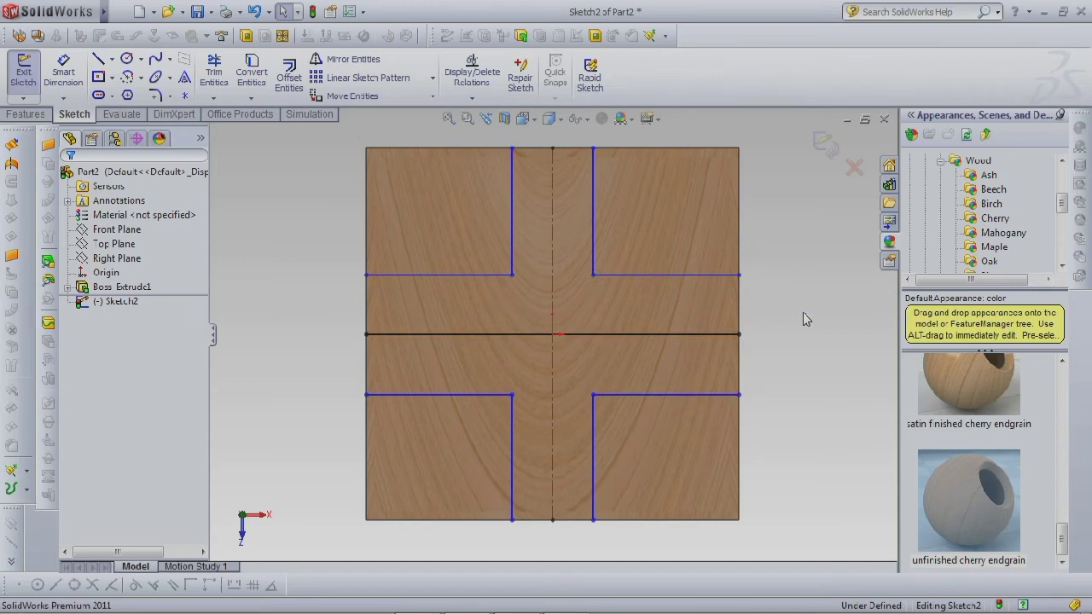
Convert the horizontal line through the face's centre into a construction line.
{"action": "left_click", "coordinate": [643, 275]}
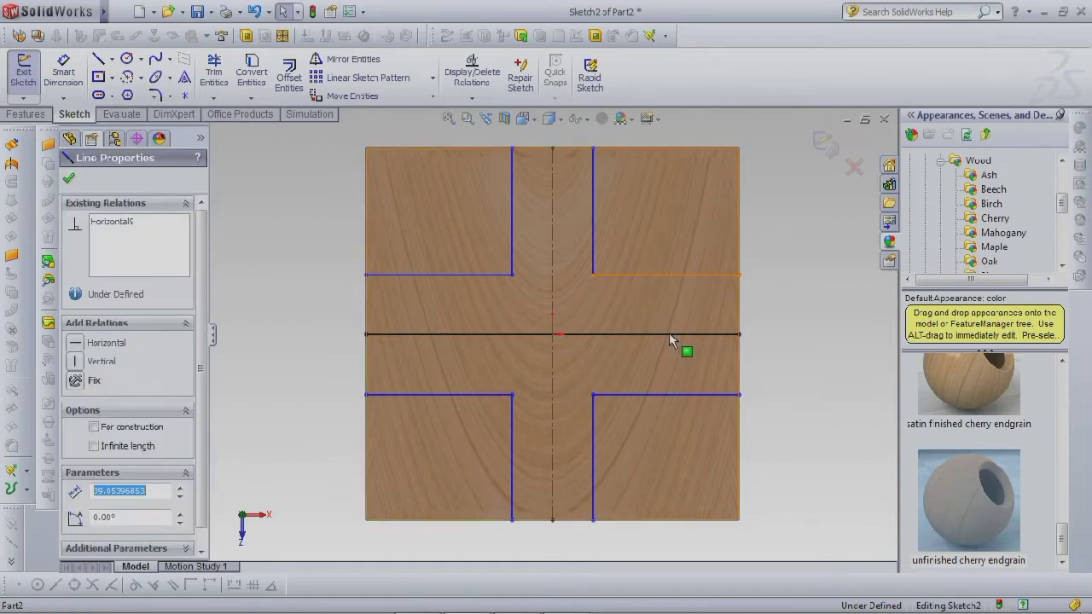
{"action": "left_click", "coordinate": [309, 299]}
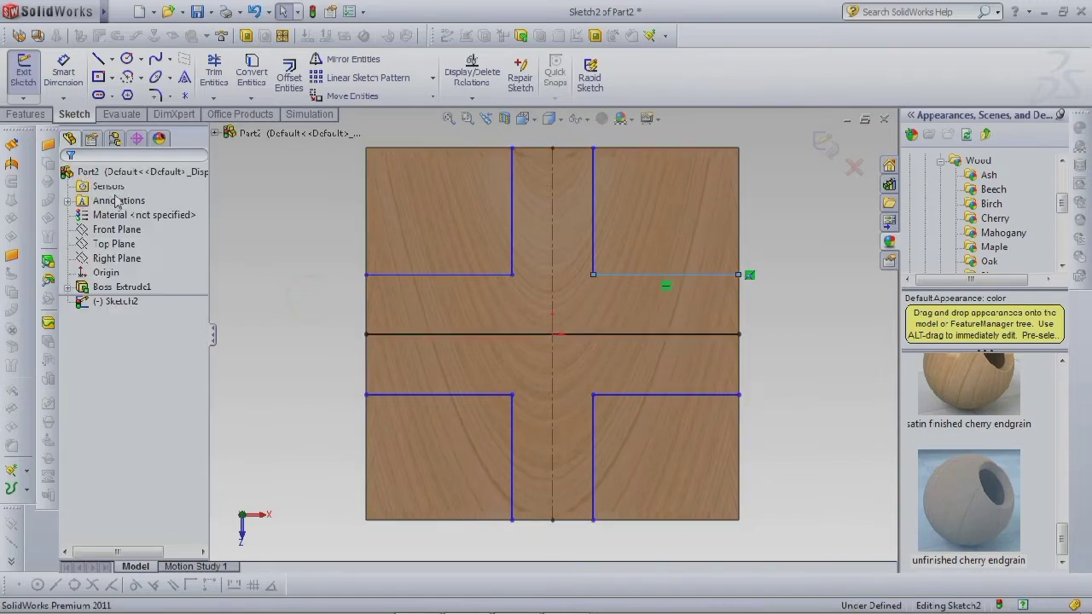
{"action": "left_click", "coordinate": [407, 336]}
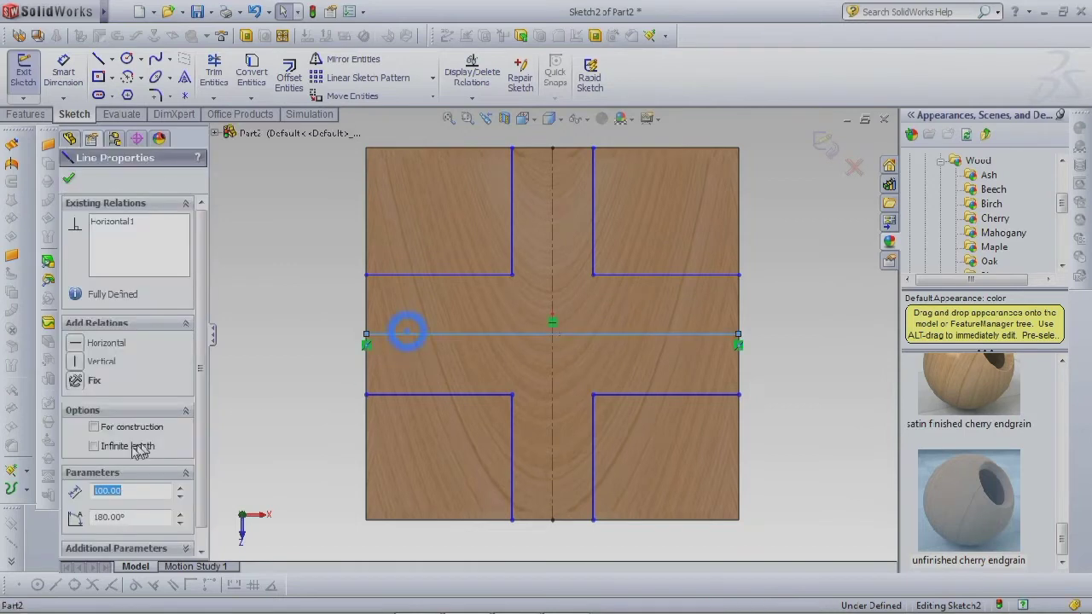
{"action": "left_click", "coordinate": [94, 427]}
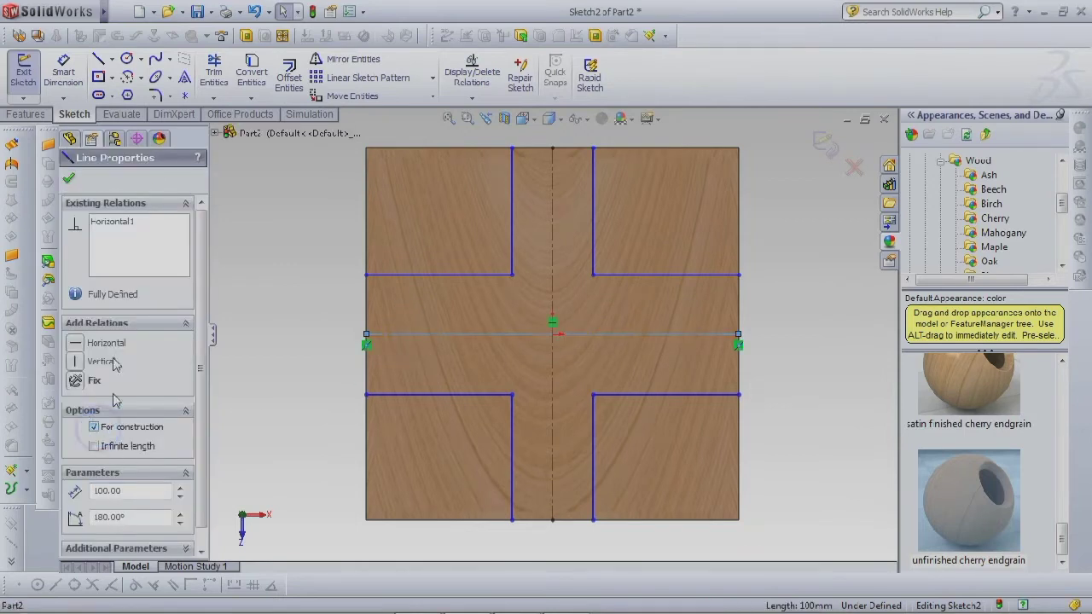
{"action": "left_click", "coordinate": [68, 178]}
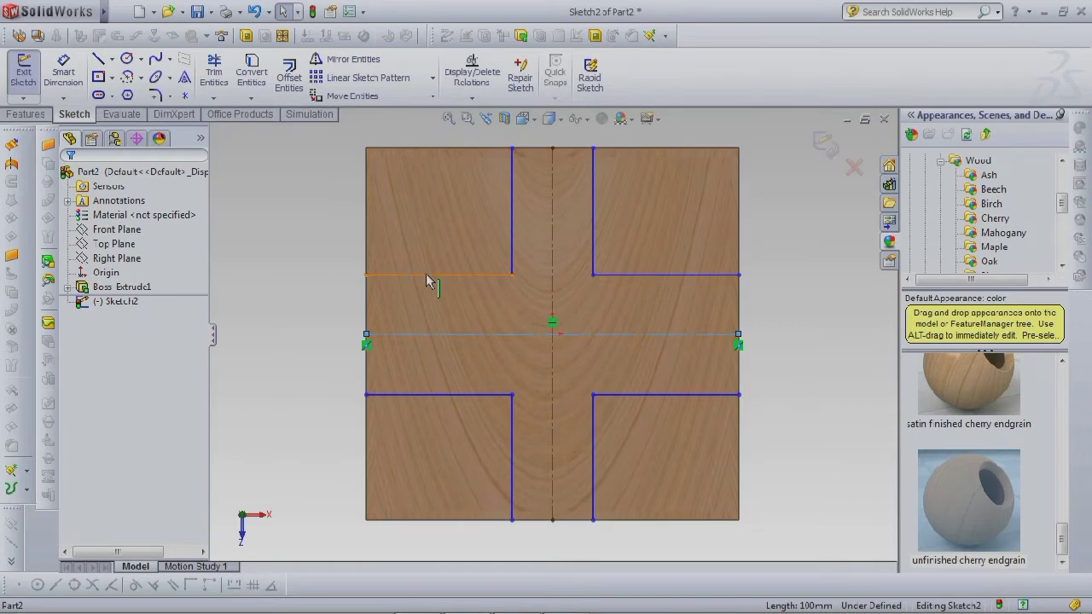
Make the two left horizontal profile lines symmetric about the horizontal centerline.
{"action": "left_click", "coordinate": [428, 275]}
{"action": "left_click", "coordinate": [430, 394], "text": "ctrl"}
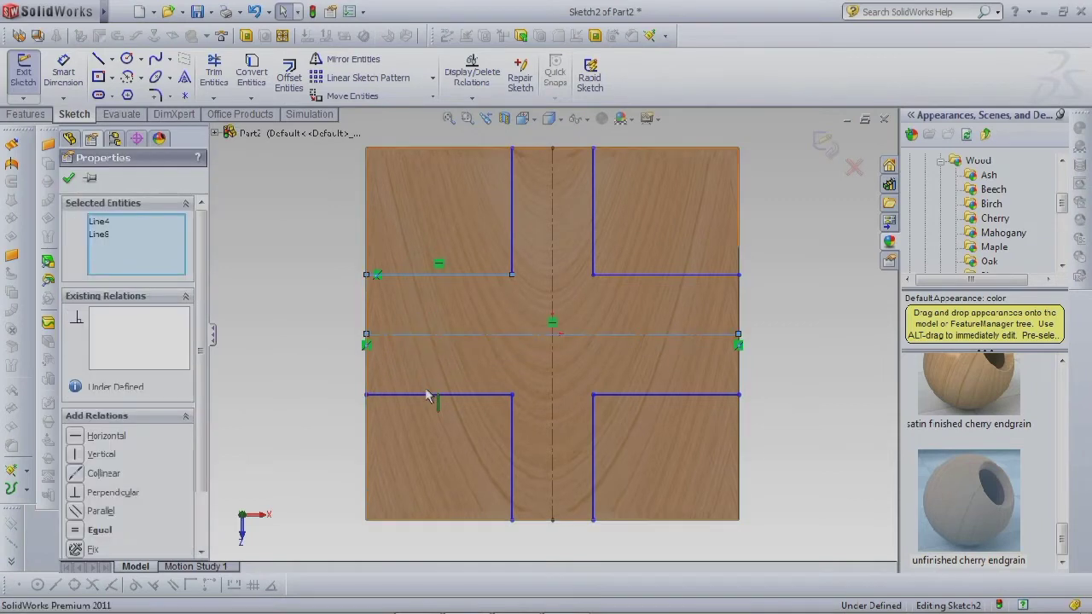
{"action": "left_click", "coordinate": [428, 393], "text": "ctrl"}
{"action": "left_click", "coordinate": [562, 330]}
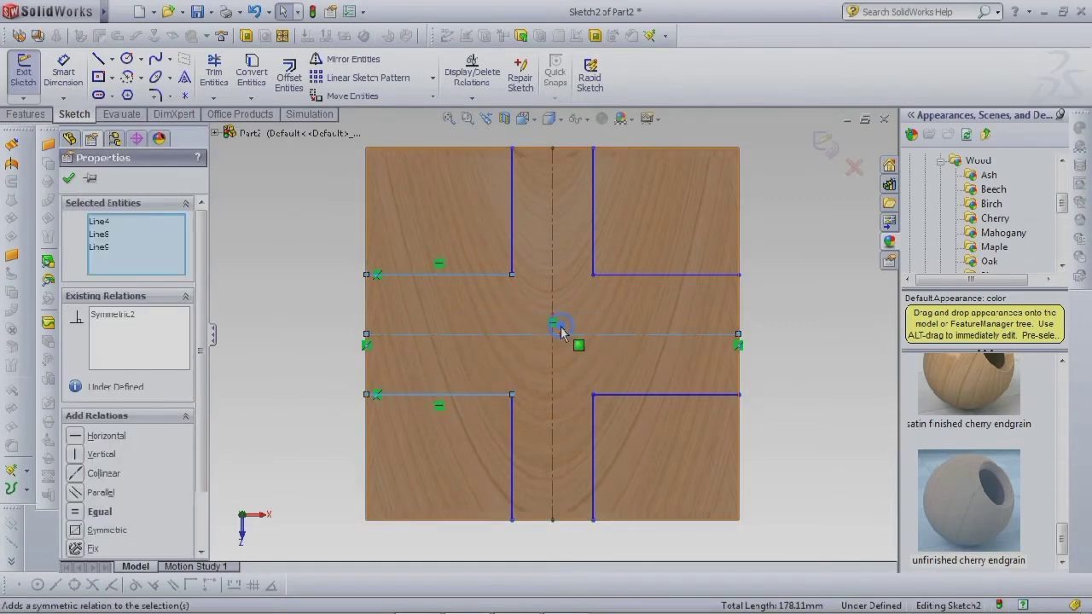
Make the two right horizontal profile lines symmetric about the horizontal centerline.
{"action": "left_click", "coordinate": [683, 275]}
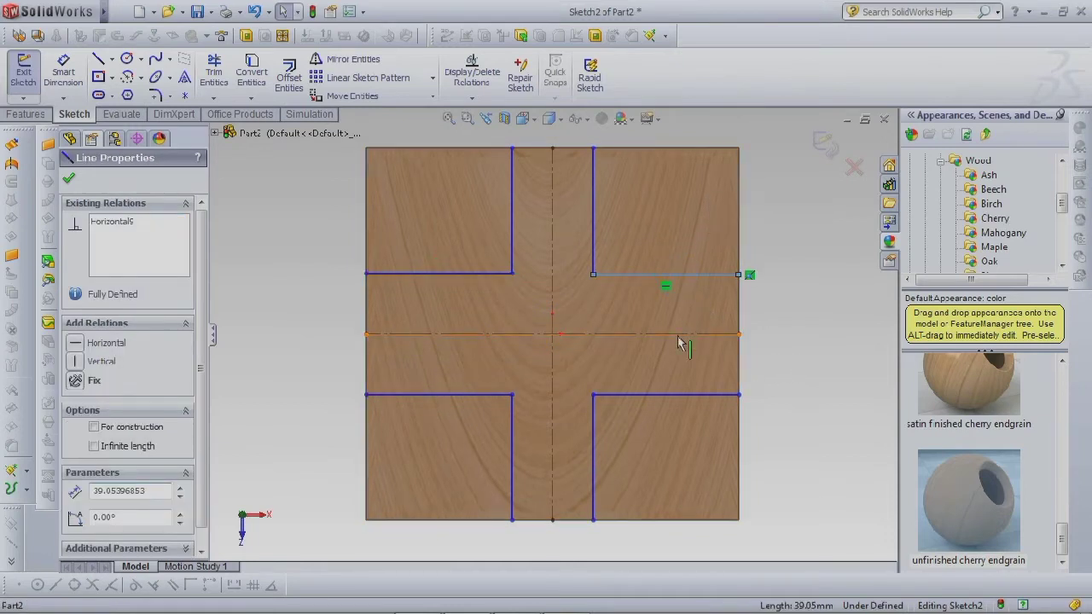
{"action": "left_click", "coordinate": [680, 334], "text": "ctrl"}
{"action": "left_click", "coordinate": [678, 395], "text": "ctrl"}
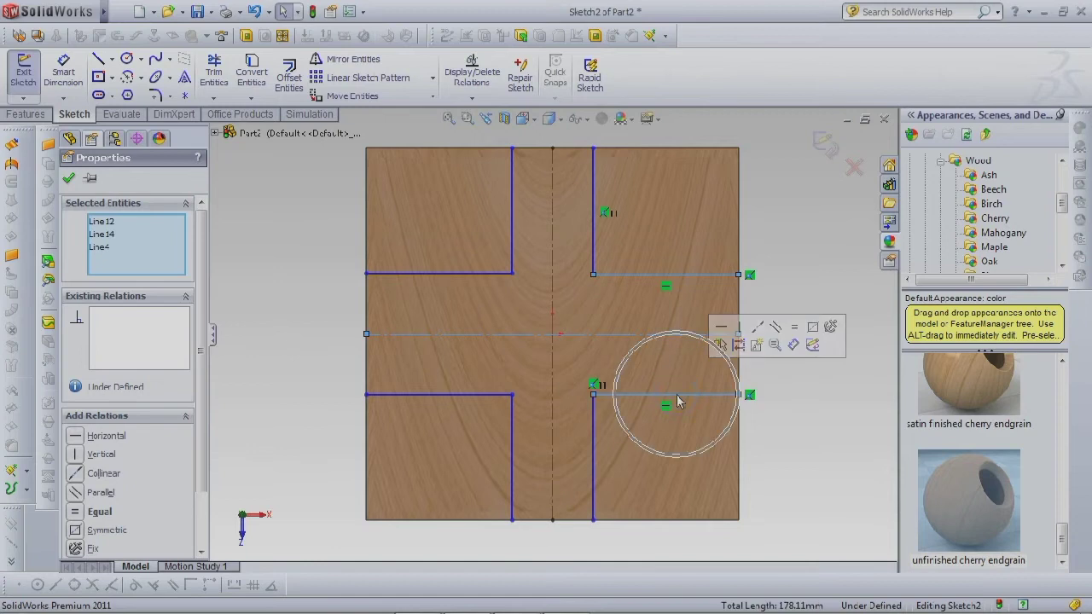
{"action": "left_click", "coordinate": [812, 332]}
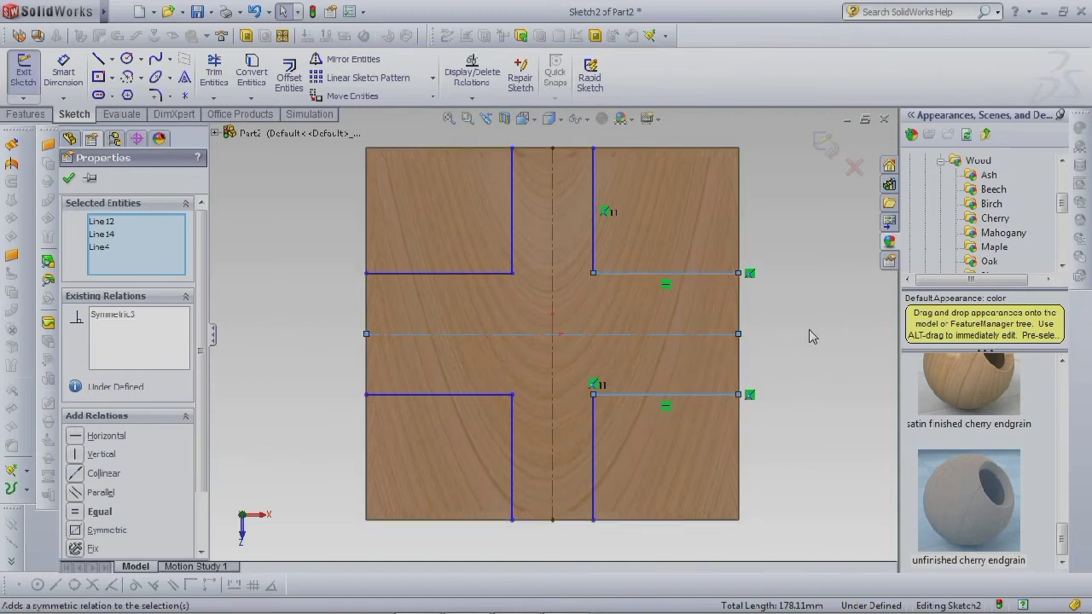
{"action": "left_click", "coordinate": [70, 179]}
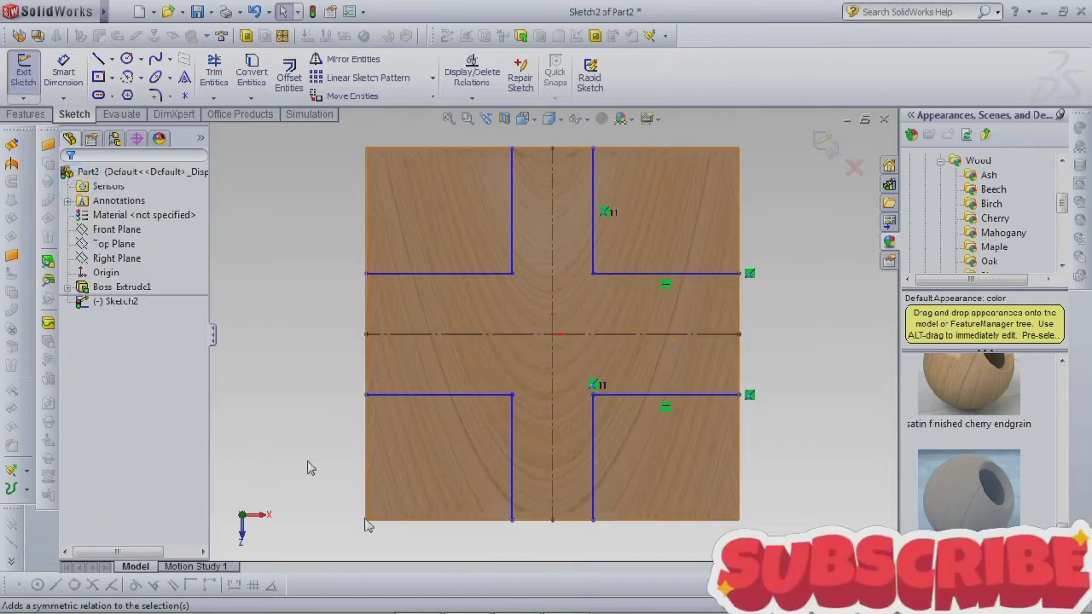
{"action": "left_click", "coordinate": [446, 397]}
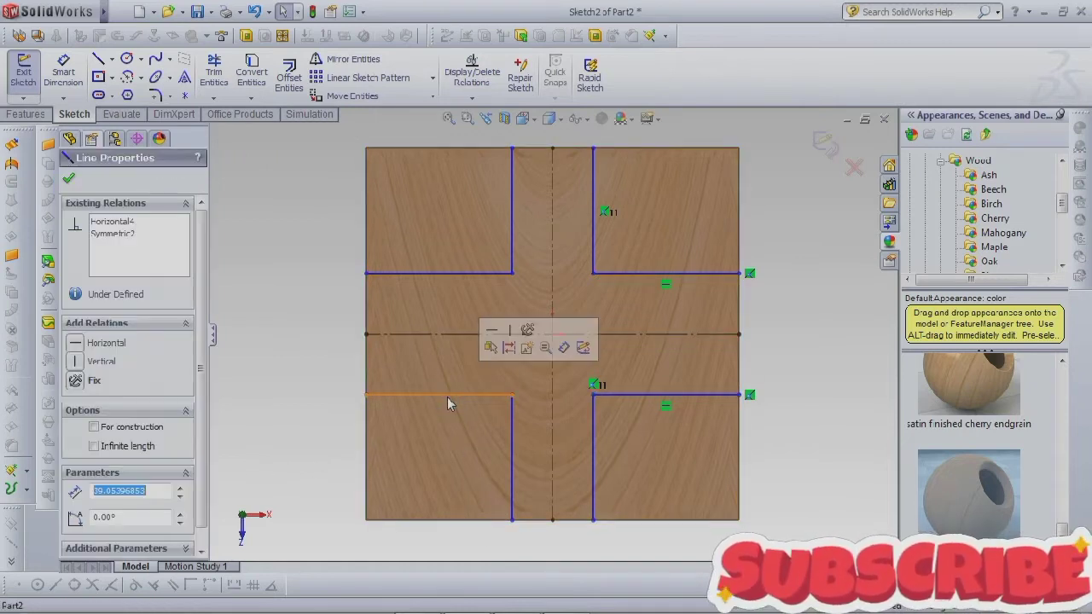
{"action": "left_click", "coordinate": [429, 336], "text": "ctrl"}
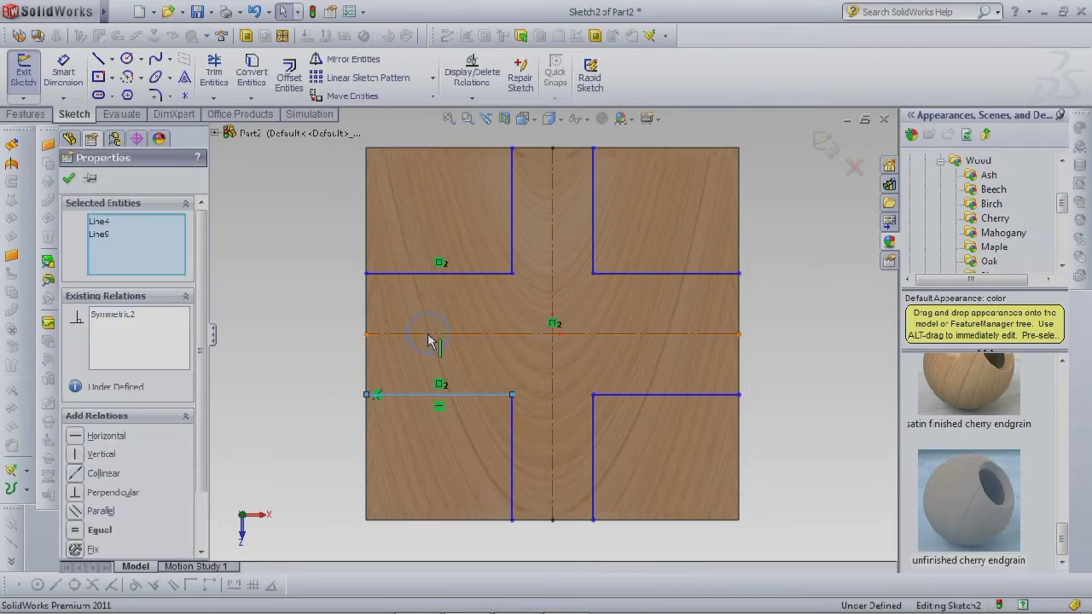
{"action": "left_click", "coordinate": [312, 334]}
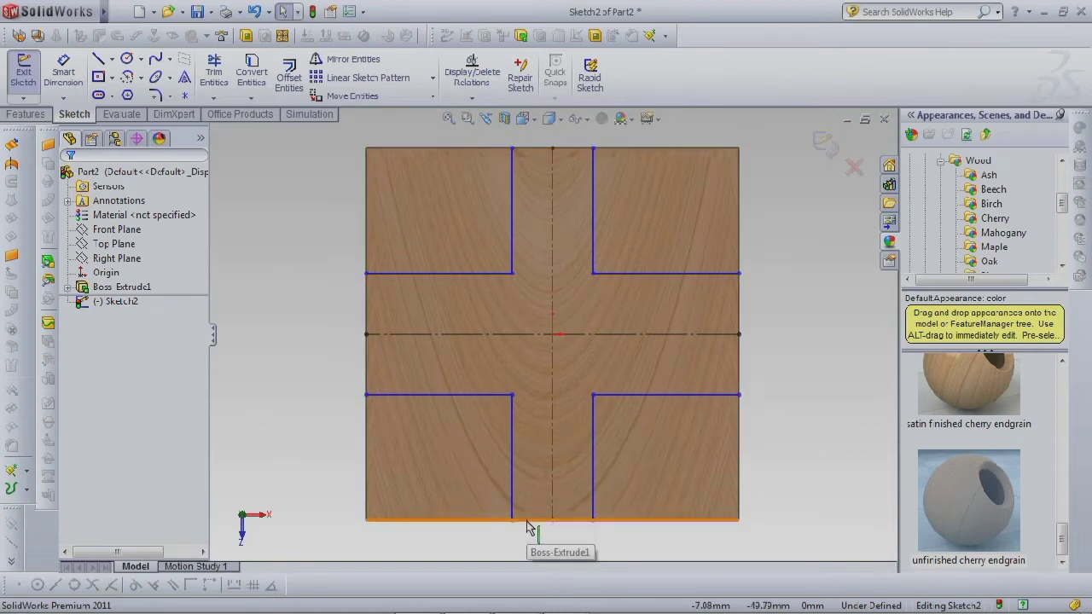
Close the cross's left arm with a vertical line about 33 mm long and its lower arm with a horizontal line about 22 mm long.
{"action": "left_click", "coordinate": [98, 58]}
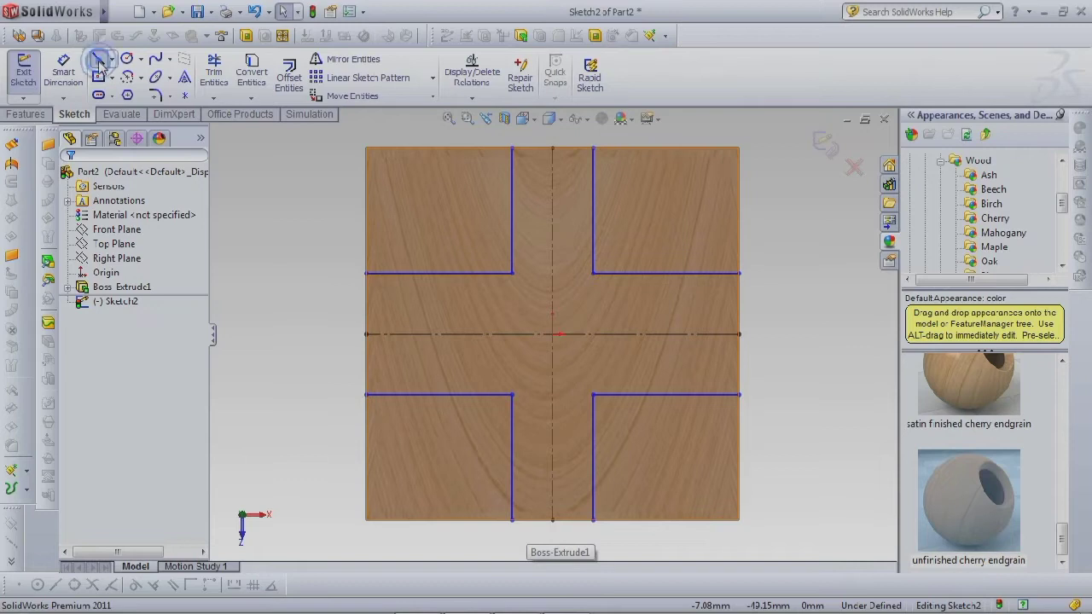
{"action": "left_click", "coordinate": [366, 273]}
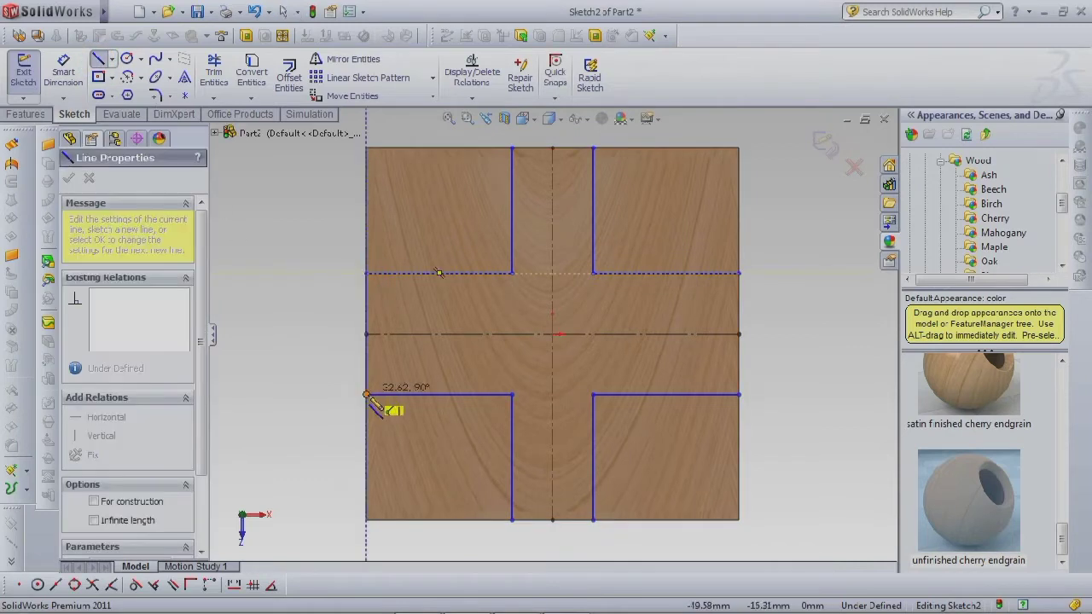
{"action": "left_click", "coordinate": [367, 394]}
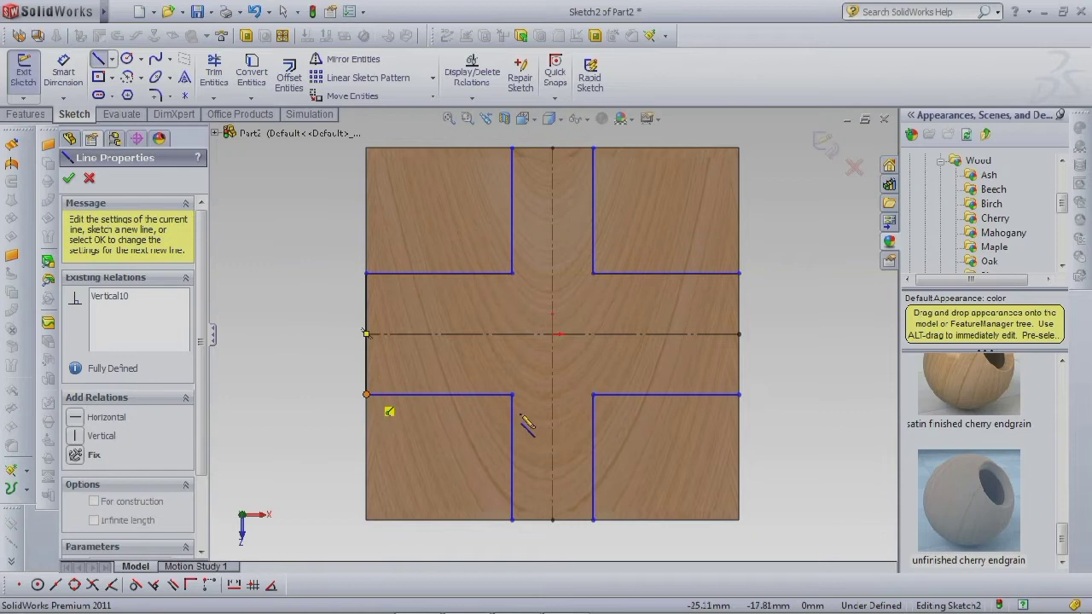
{"action": "left_click", "coordinate": [511, 519]}
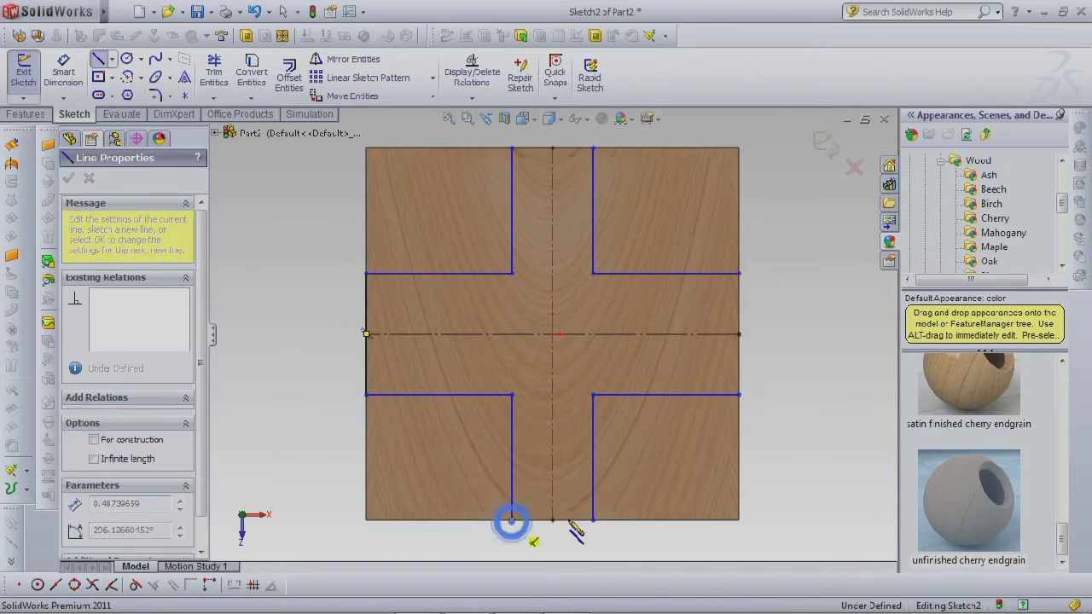
{"action": "left_click", "coordinate": [593, 519]}
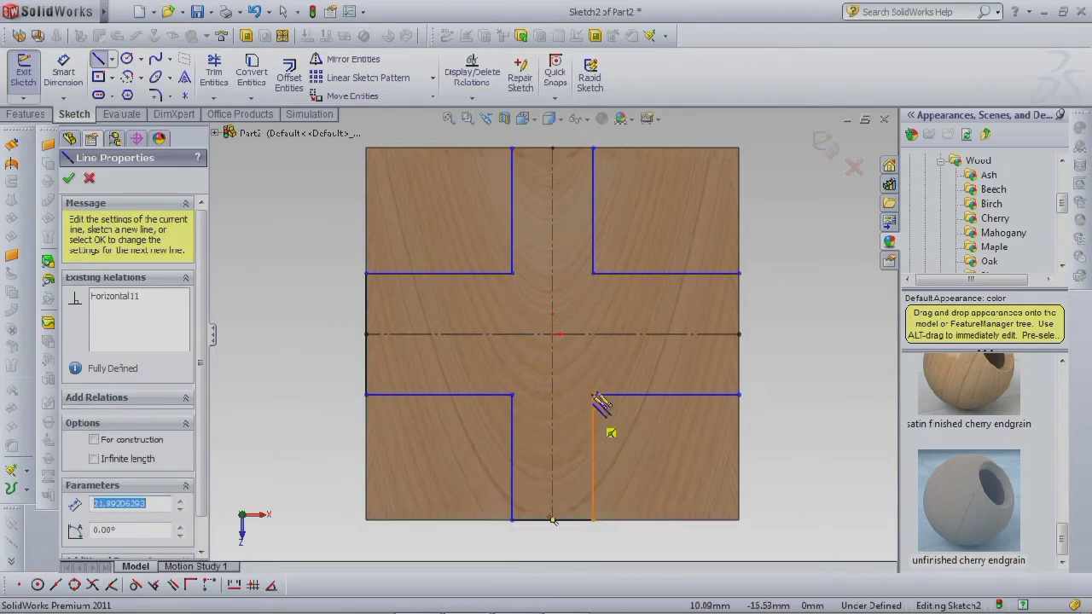
Close the cross's right arm with a vertical line about 33 mm long and its upper arm with a horizontal line about 22 mm long.
{"action": "left_click", "coordinate": [738, 394]}
{"action": "left_click", "coordinate": [738, 273]}
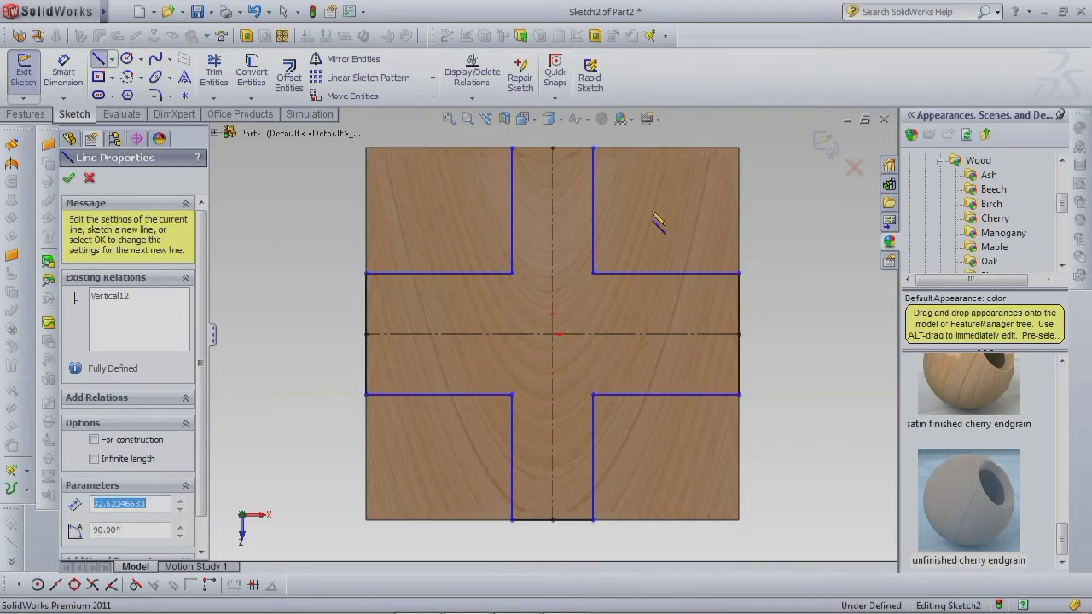
{"action": "left_click", "coordinate": [593, 147]}
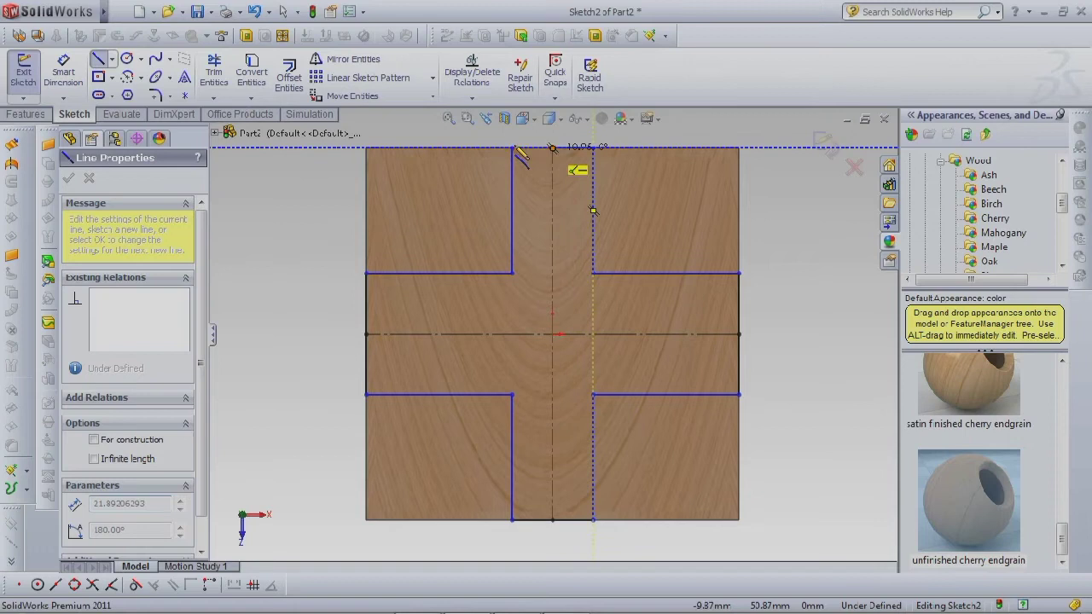
{"action": "left_click", "coordinate": [511, 148]}
{"action": "right_click", "coordinate": [513, 150]}
{"action": "left_click", "coordinate": [546, 153]}
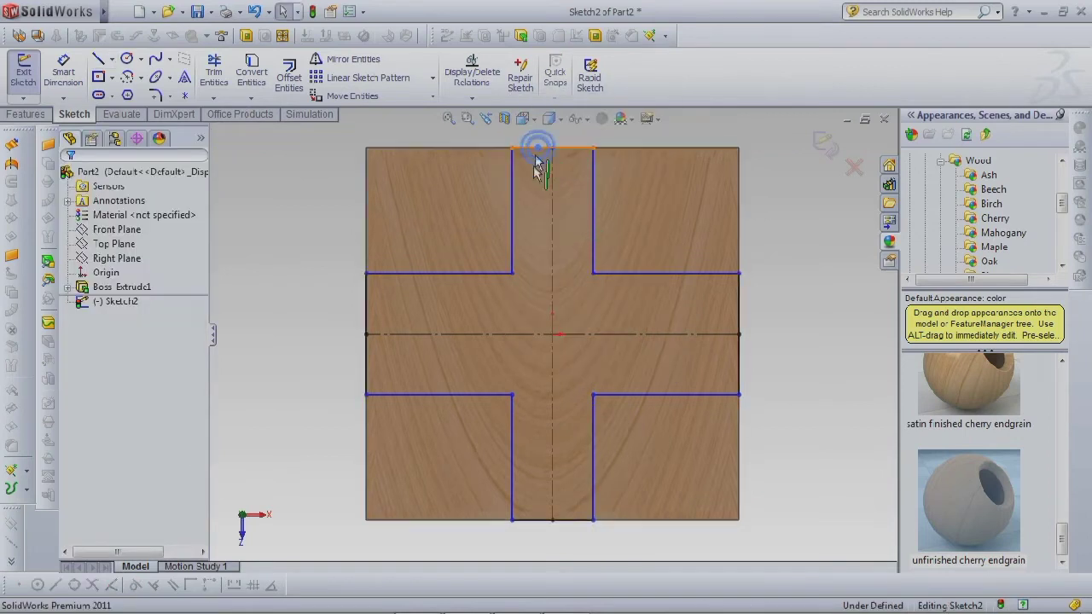
Make the four end lines of the cross's arms equal in length.
{"action": "left_click", "coordinate": [541, 149]}
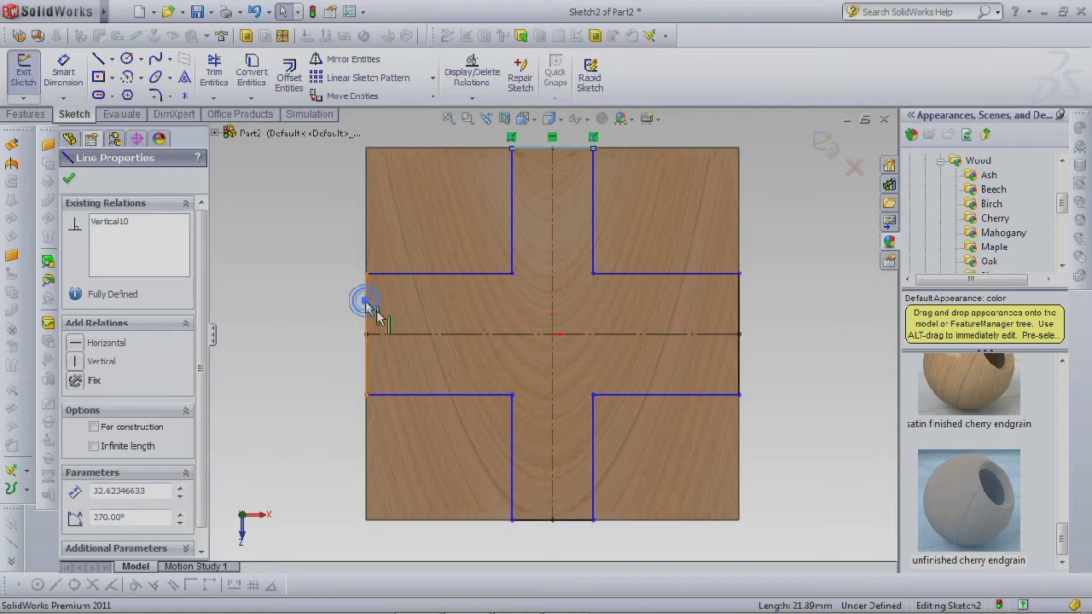
{"action": "left_click", "coordinate": [366, 301], "text": "ctrl"}
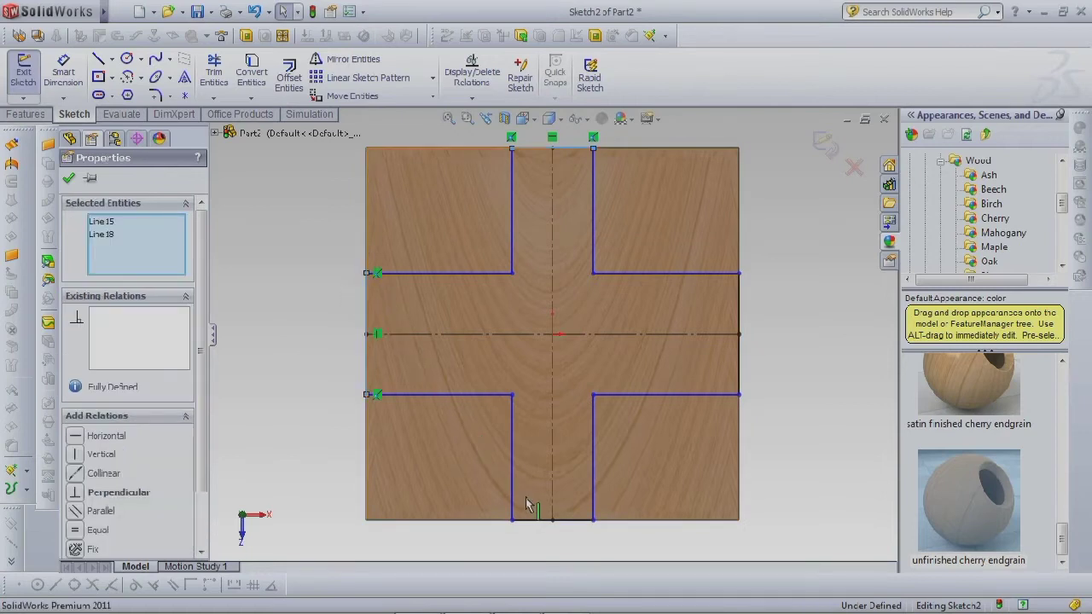
{"action": "left_click", "coordinate": [740, 308]}
{"action": "left_click", "coordinate": [740, 309], "text": "ctrl"}
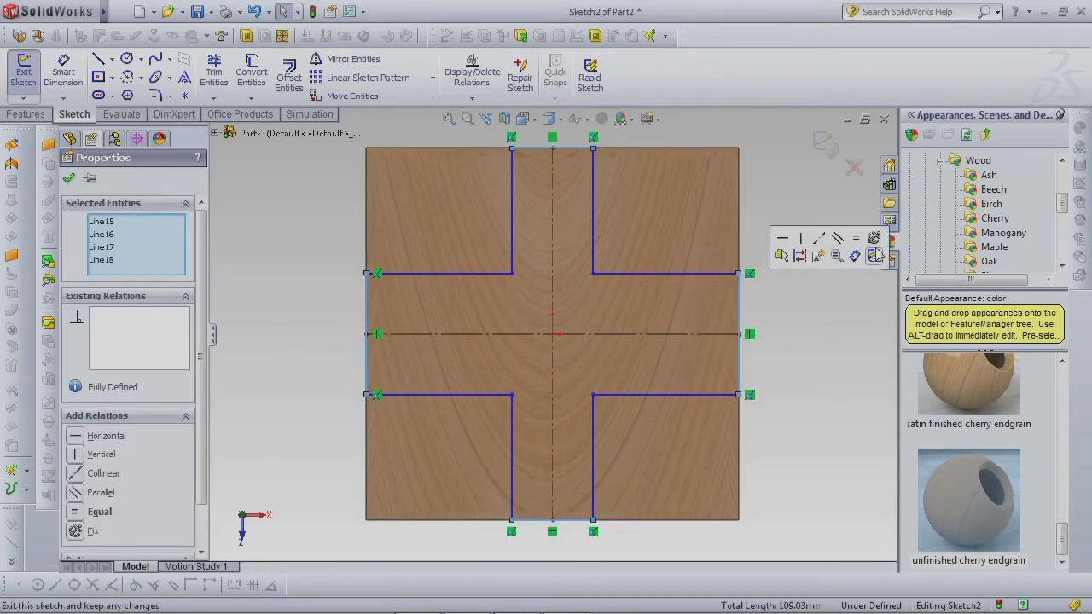
{"action": "left_click", "coordinate": [855, 242]}
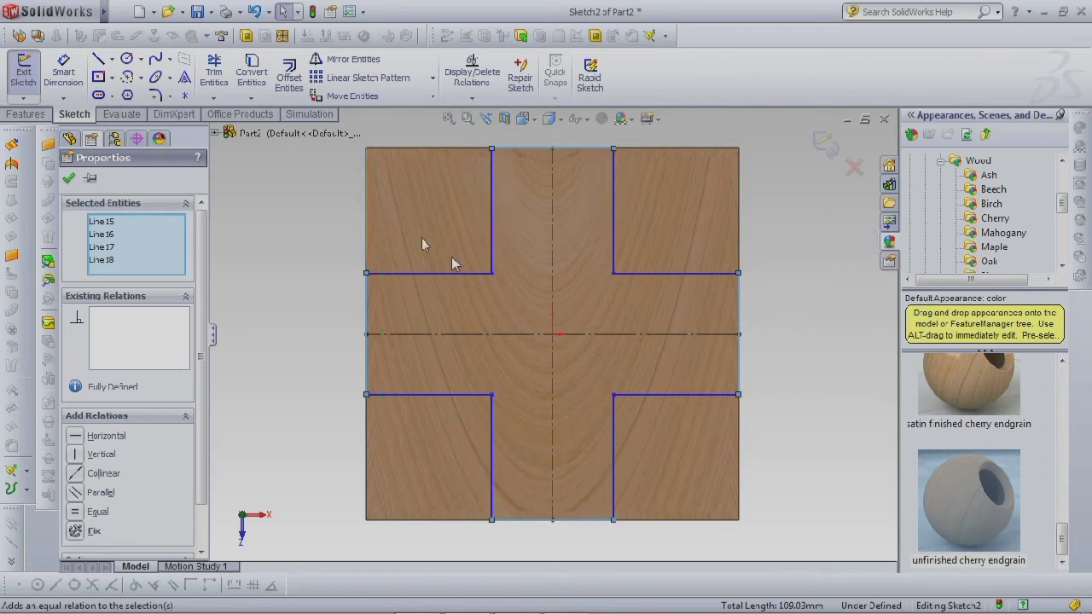
{"action": "left_click", "coordinate": [69, 181]}
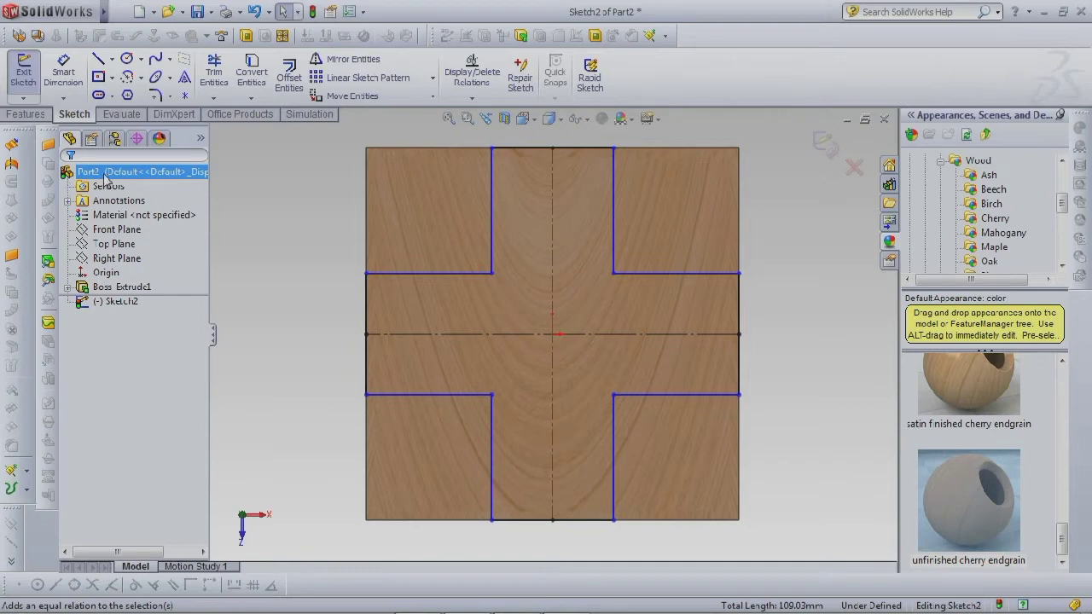
Dimension the left arm's end line and set its length to 15.20 mm.
{"action": "left_click", "coordinate": [63, 71]}
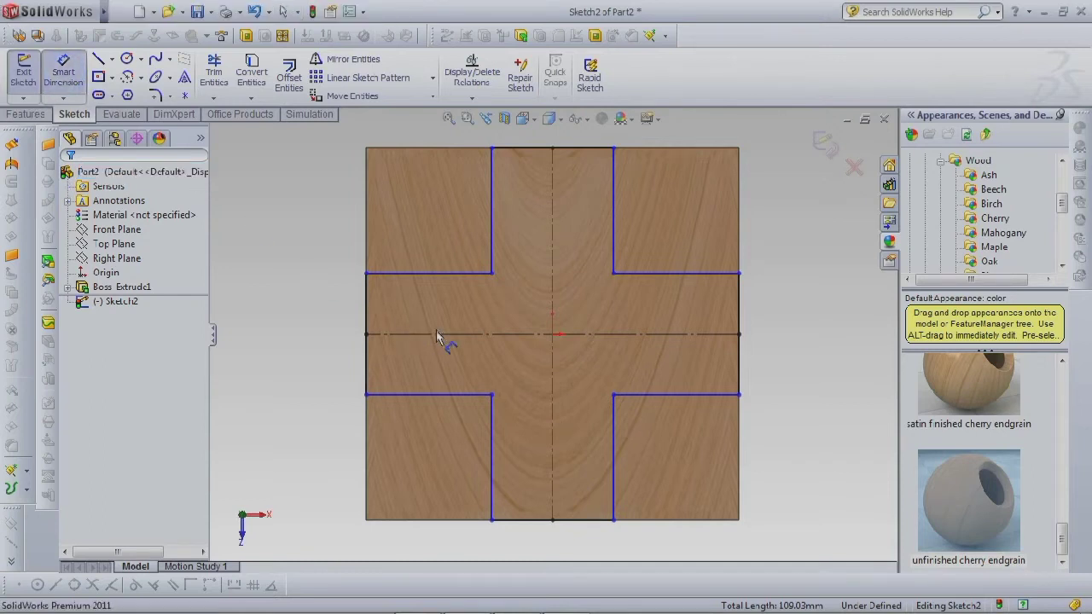
{"action": "left_click", "coordinate": [364, 312]}
{"action": "left_click", "coordinate": [329, 311]}
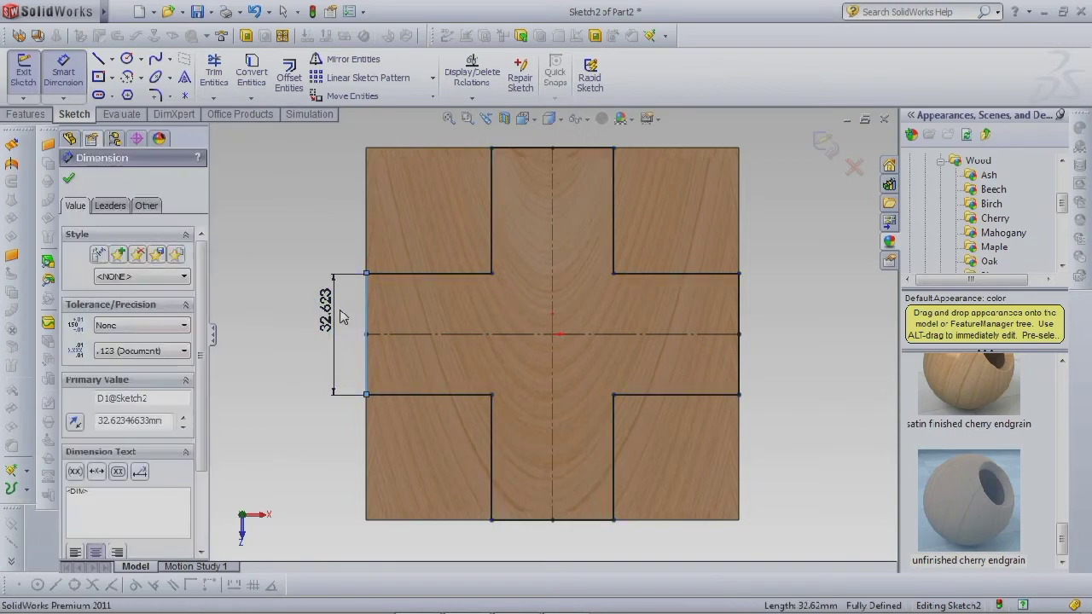
{"action": "double_click", "coordinate": [328, 312]}
{"action": "type", "text": "15.23"}
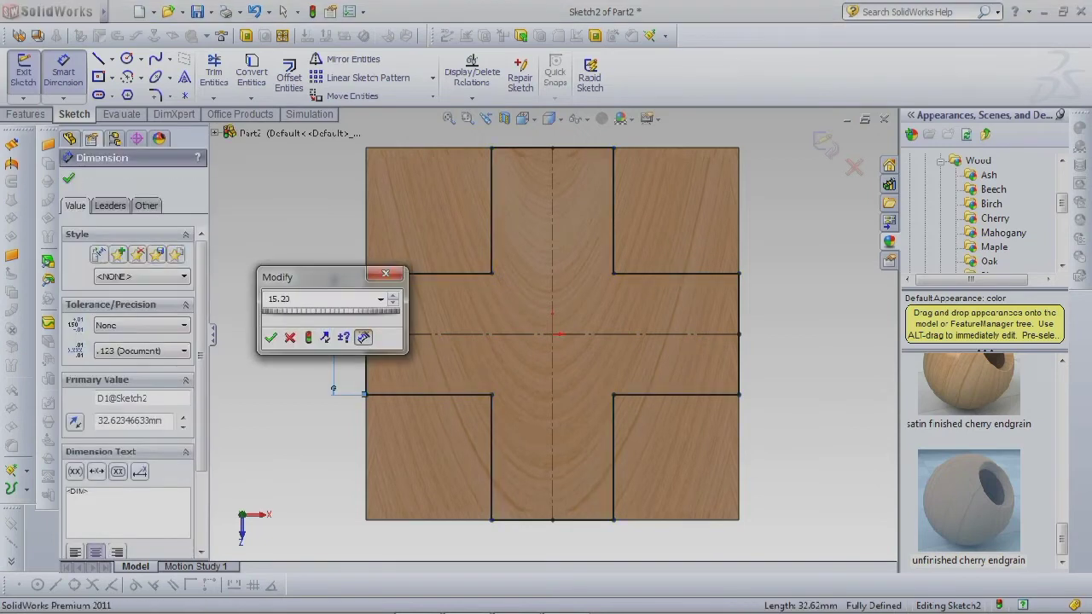
{"action": "type", "text": "20"}
{"action": "key", "text": "Return"}
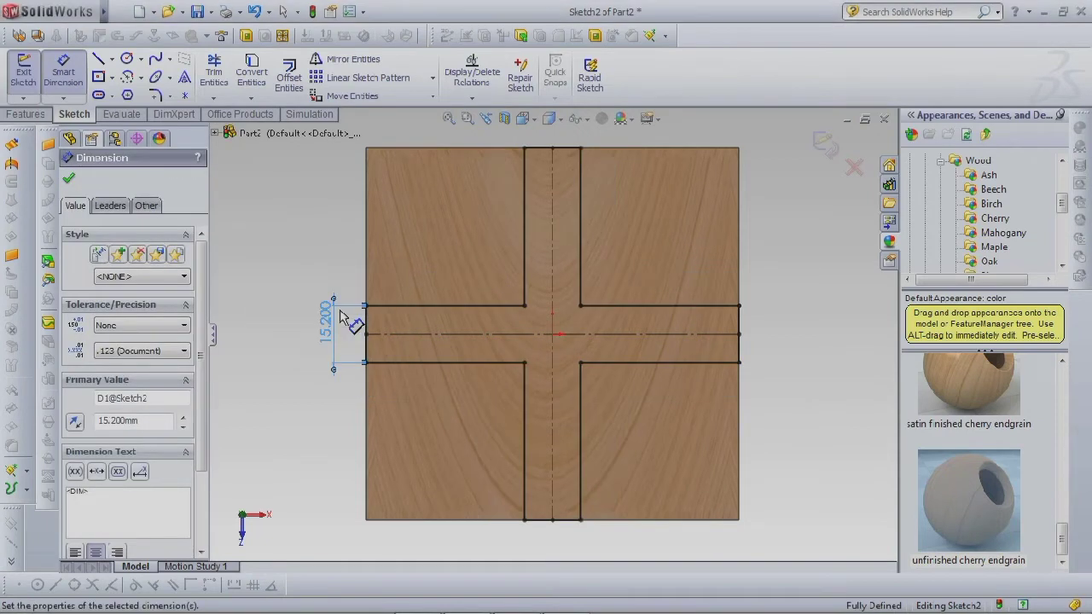
{"action": "left_click", "coordinate": [69, 180]}
Cut the cross profile into the block with a blind Extruded Cut 15 mm deep.
{"action": "left_click", "coordinate": [32, 116]}
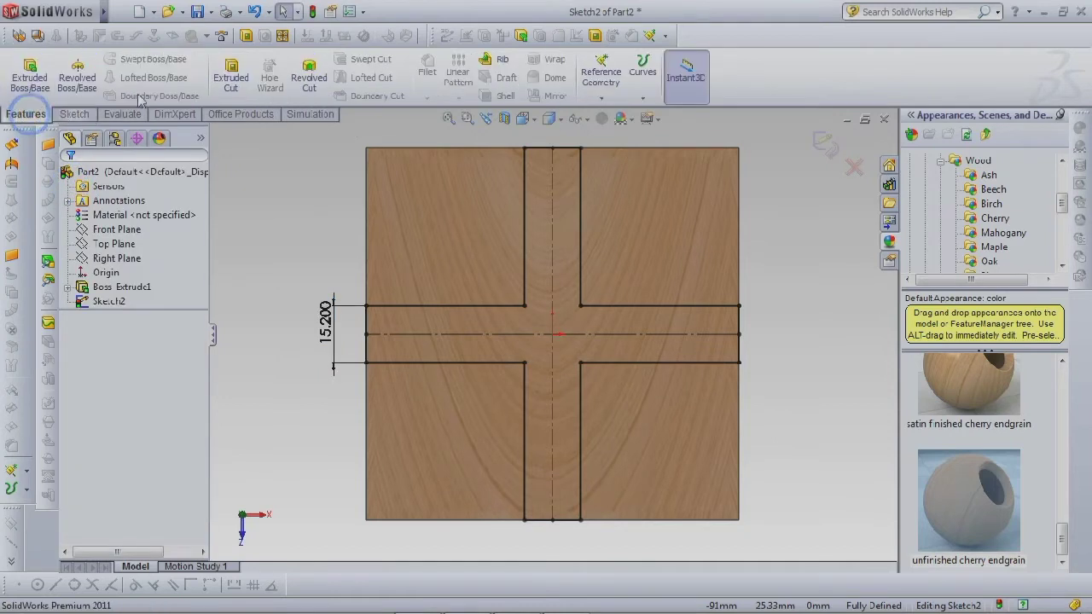
{"action": "left_click", "coordinate": [230, 75]}
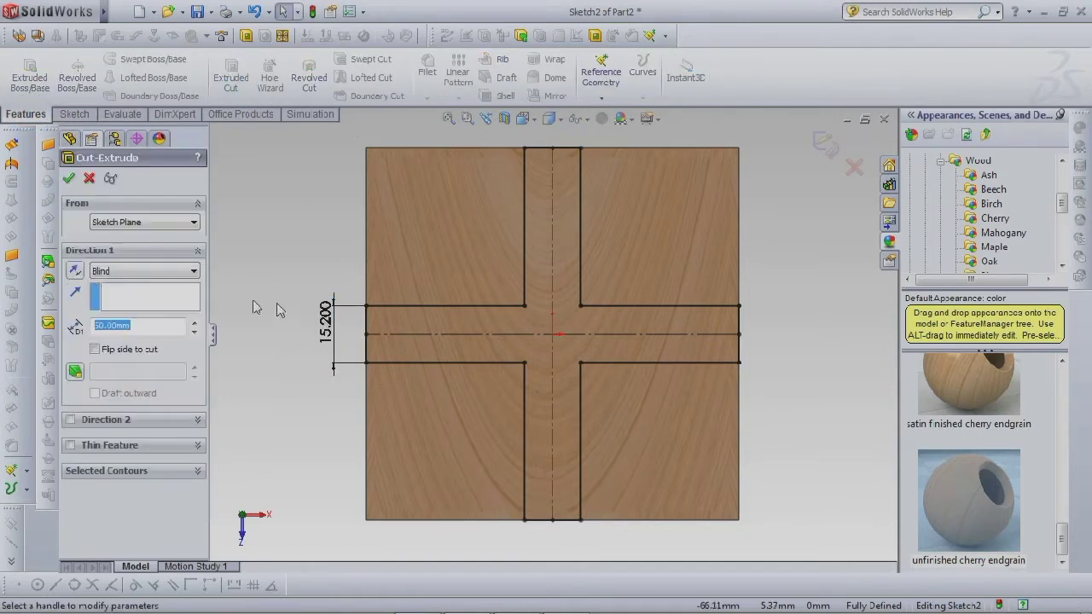
{"action": "type", "text": "1"}
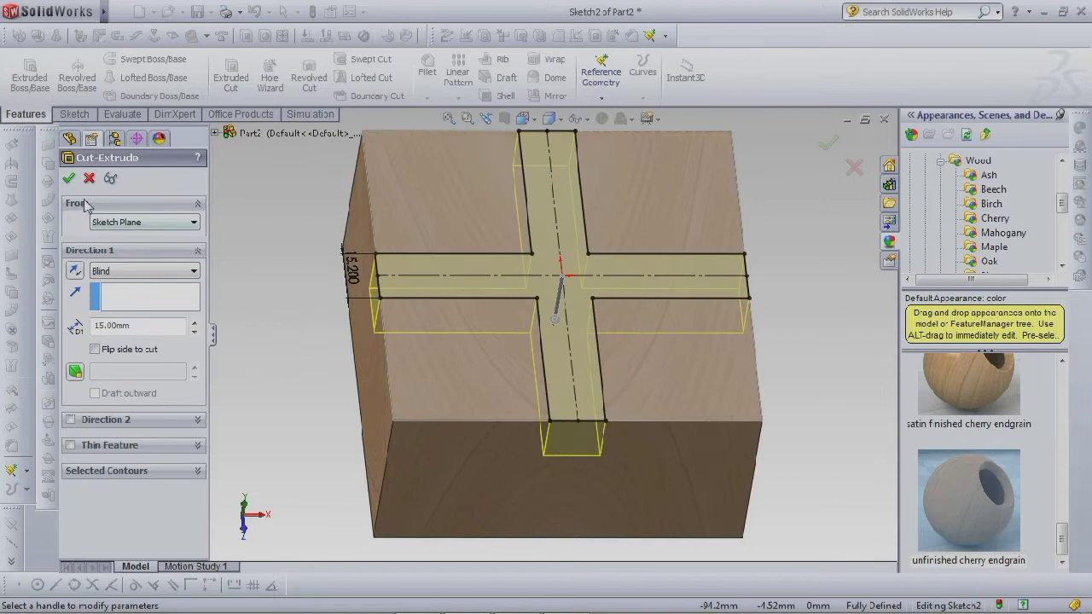
{"action": "left_click", "coordinate": [69, 179]}
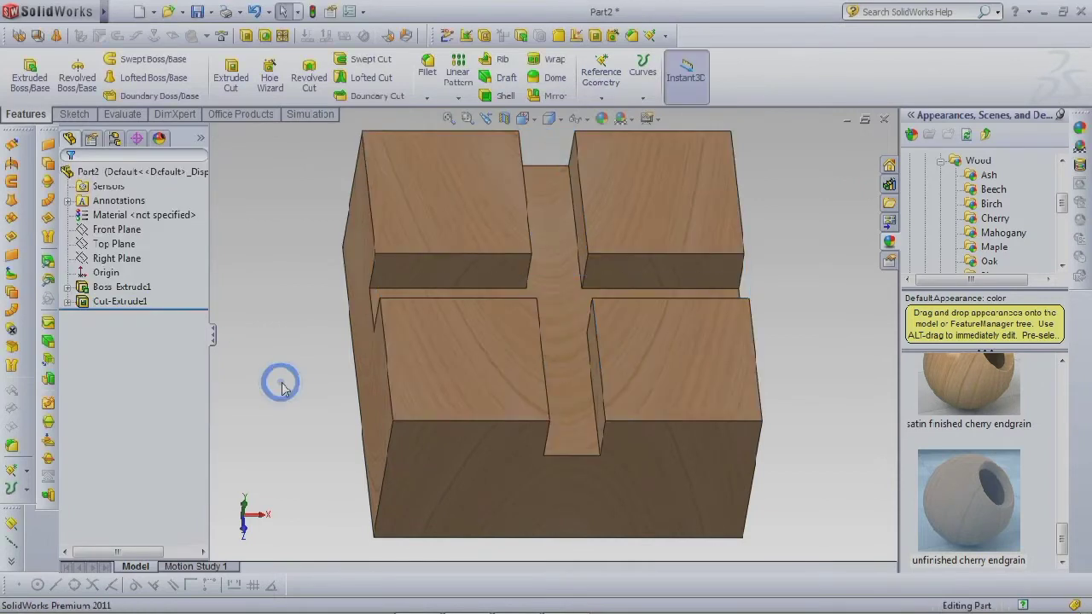
Display the block in Trimetric view and apply the Backdrop - Ambient White scene.
{"action": "middle_click_drag", "start_coordinate": [281, 364], "coordinate": [277, 360]}
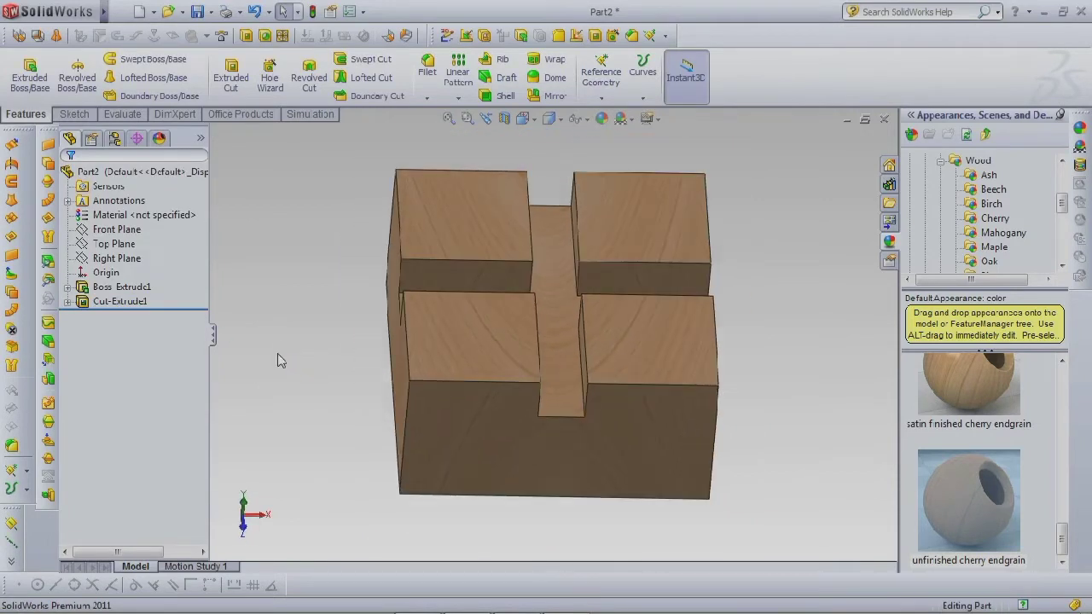
{"action": "middle_click_drag", "start_coordinate": [339, 326], "coordinate": [295, 282]}
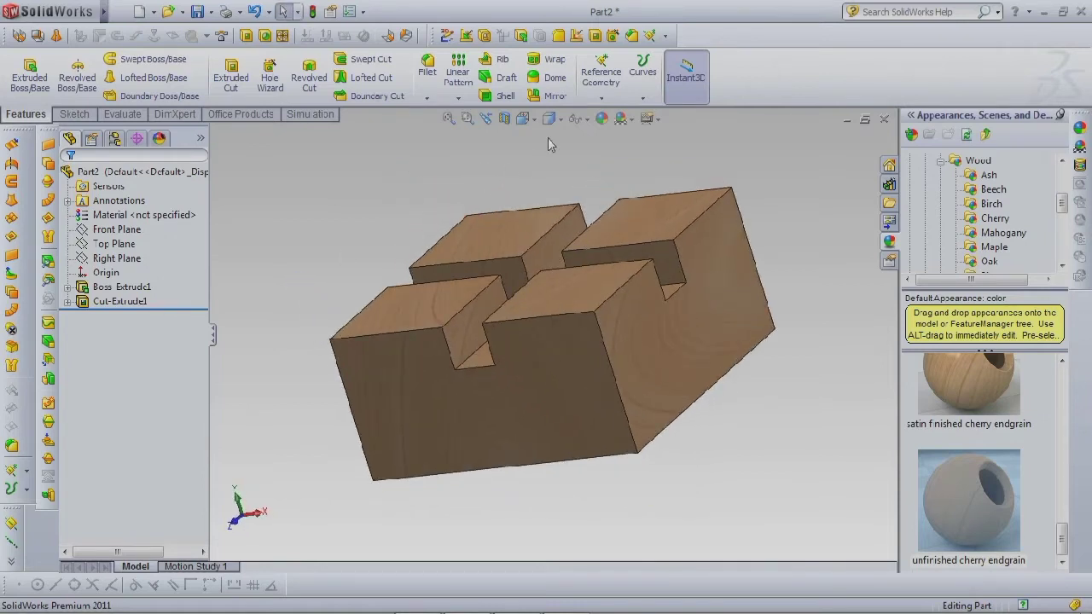
{"action": "left_click", "coordinate": [533, 120]}
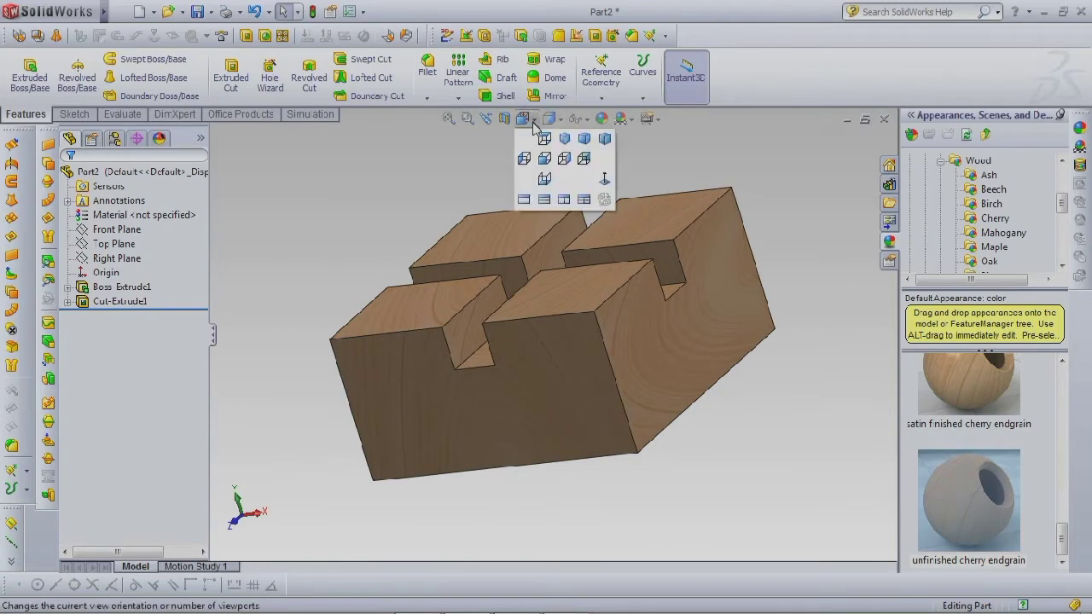
{"action": "left_click", "coordinate": [584, 139]}
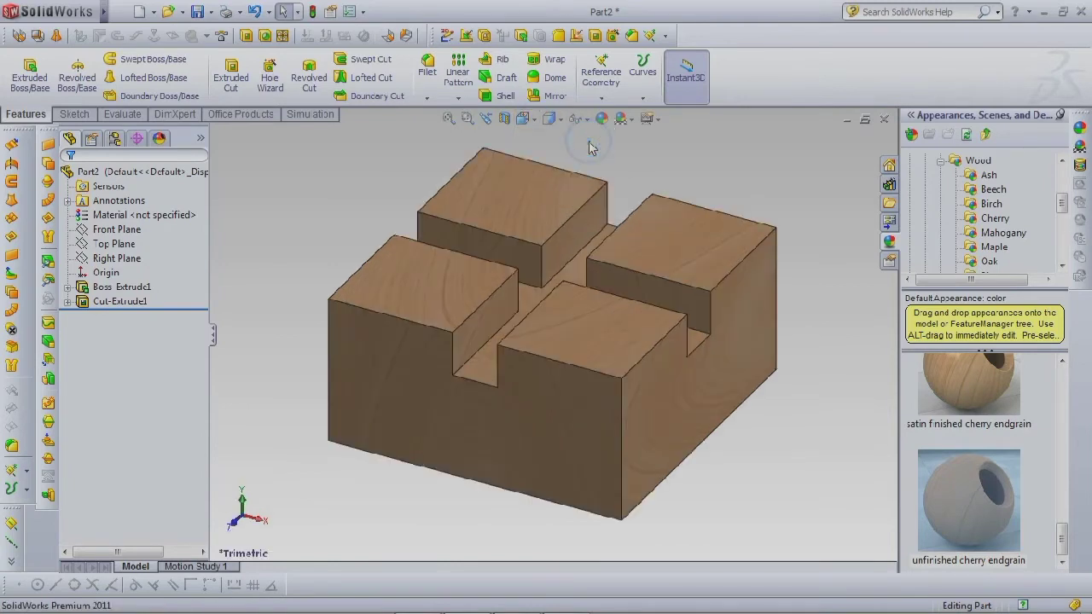
{"action": "left_click", "coordinate": [631, 120]}
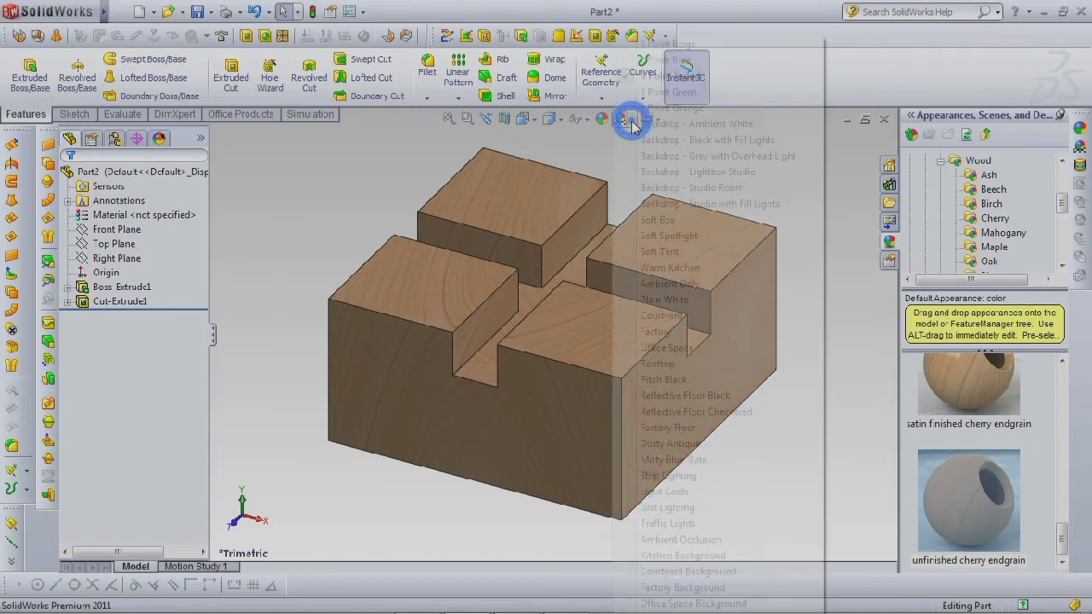
{"action": "left_click", "coordinate": [699, 123]}
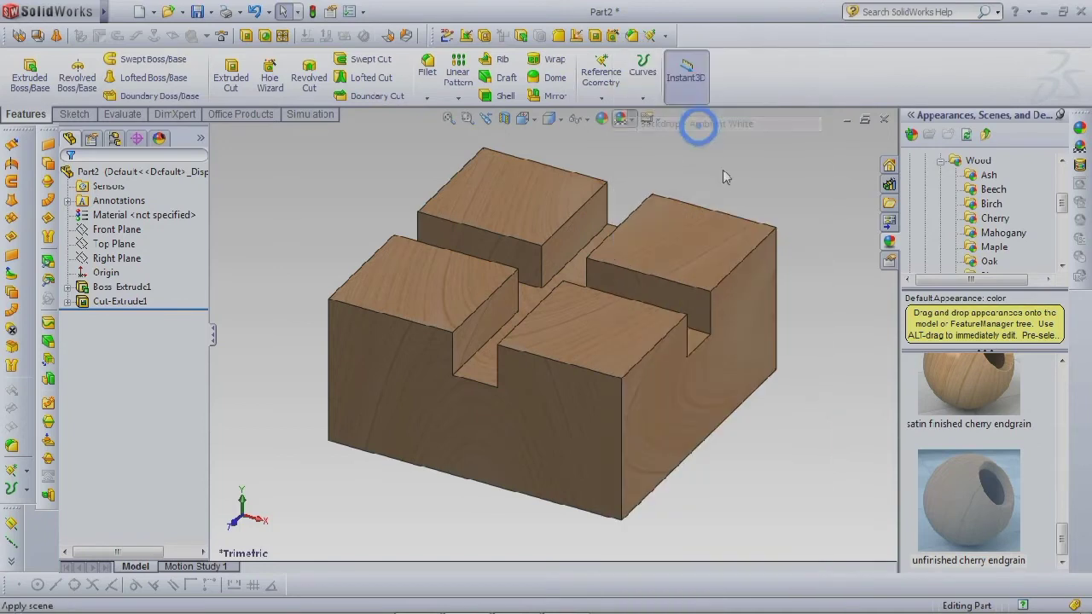
Start a constant-radius fillet of 1 mm and box-select the edges of the whole grooved block.
{"action": "middle_click_drag", "start_coordinate": [834, 370], "coordinate": [812, 358]}
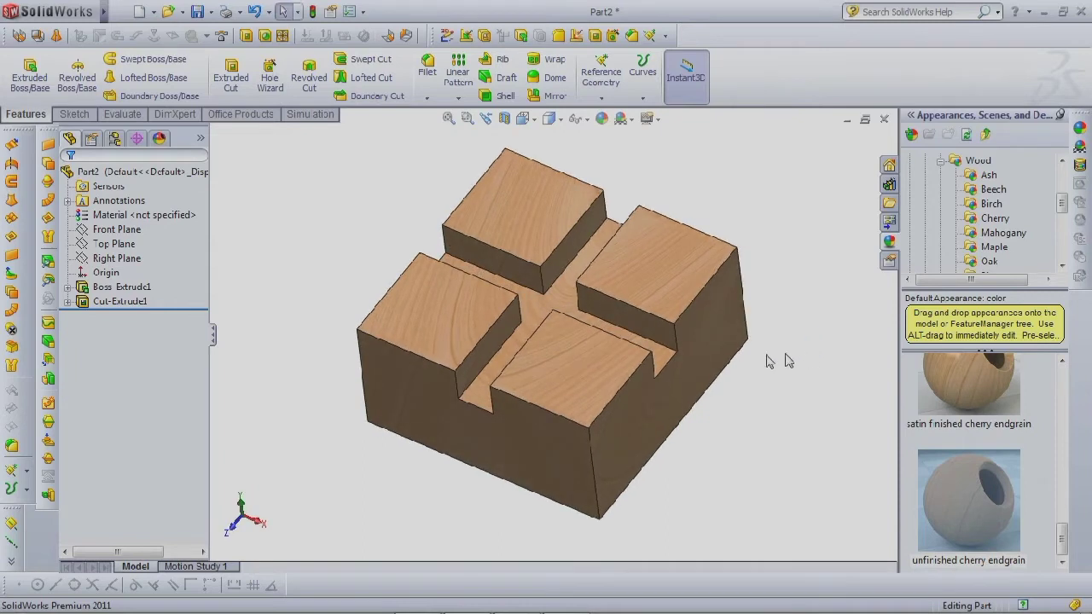
{"action": "left_click", "coordinate": [428, 69]}
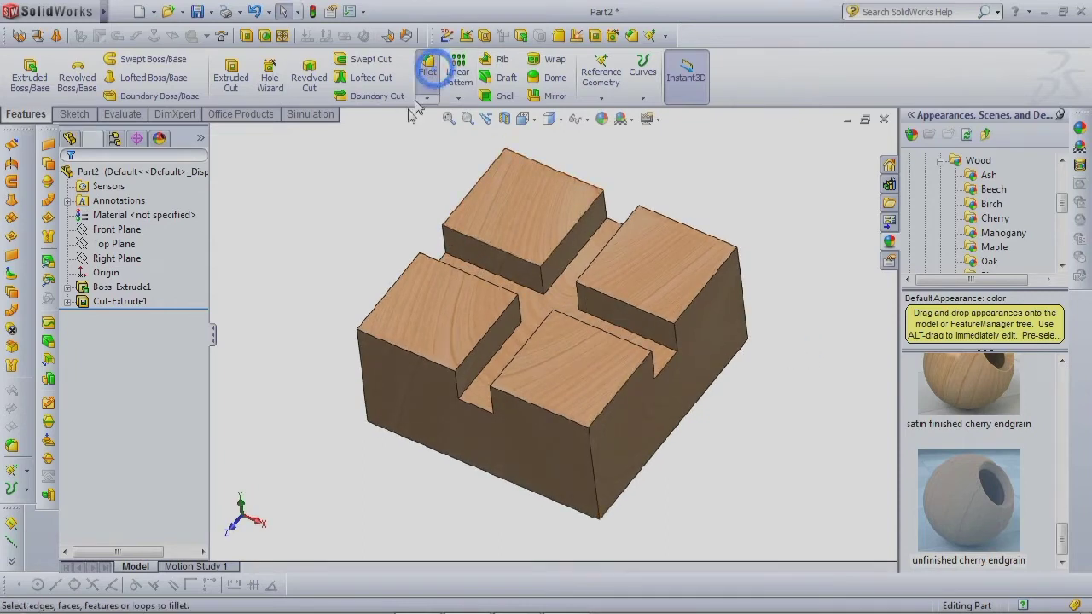
{"action": "type", "text": "1"}
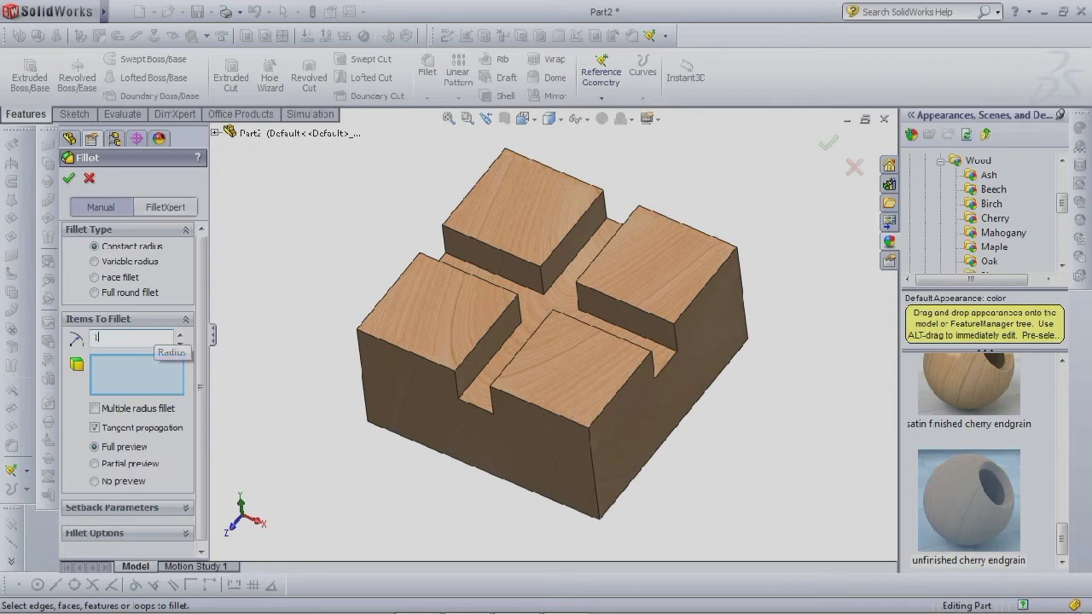
{"action": "left_click", "coordinate": [475, 352]}
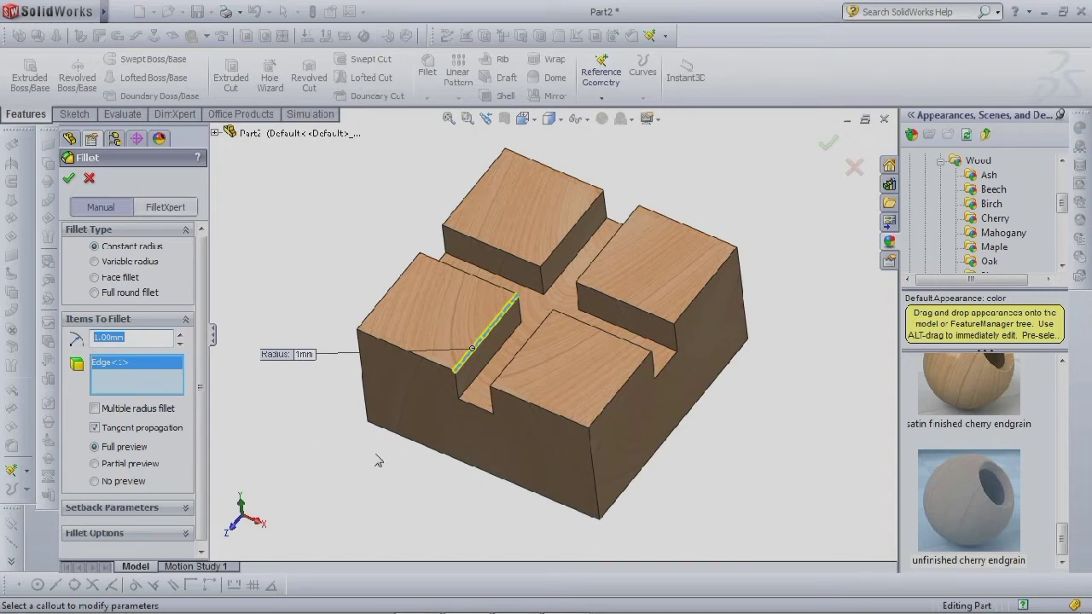
{"action": "left_click_drag", "start_coordinate": [264, 162], "coordinate": [788, 521]}
Add the block's missing bottom edges and vertical corner edges to the fillet selection.
{"action": "middle_click_drag", "start_coordinate": [743, 500], "coordinate": [691, 400]}
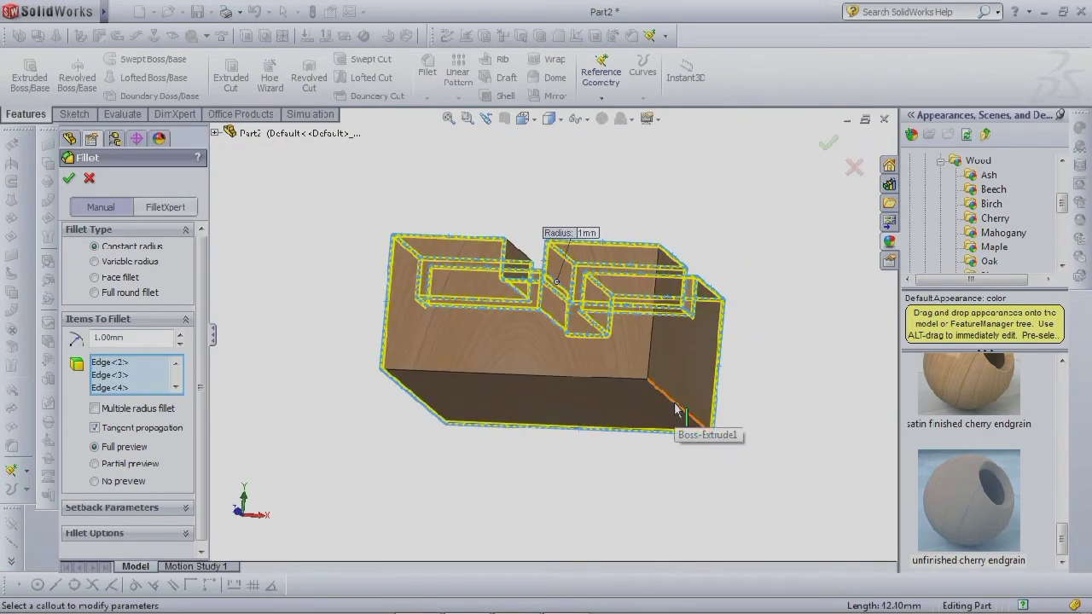
{"action": "left_click", "coordinate": [673, 409]}
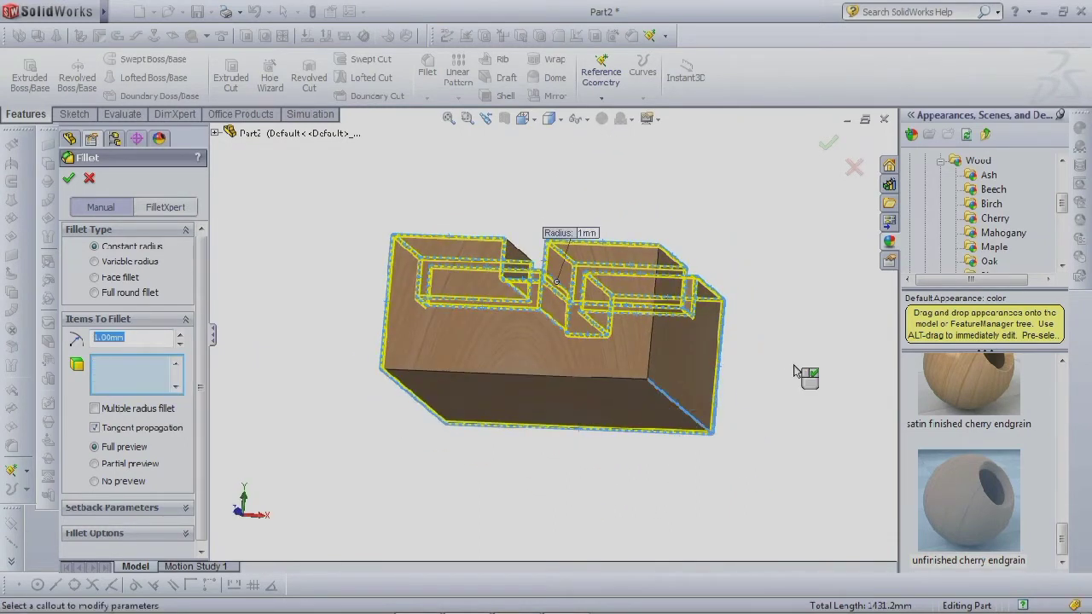
{"action": "left_click", "coordinate": [649, 340]}
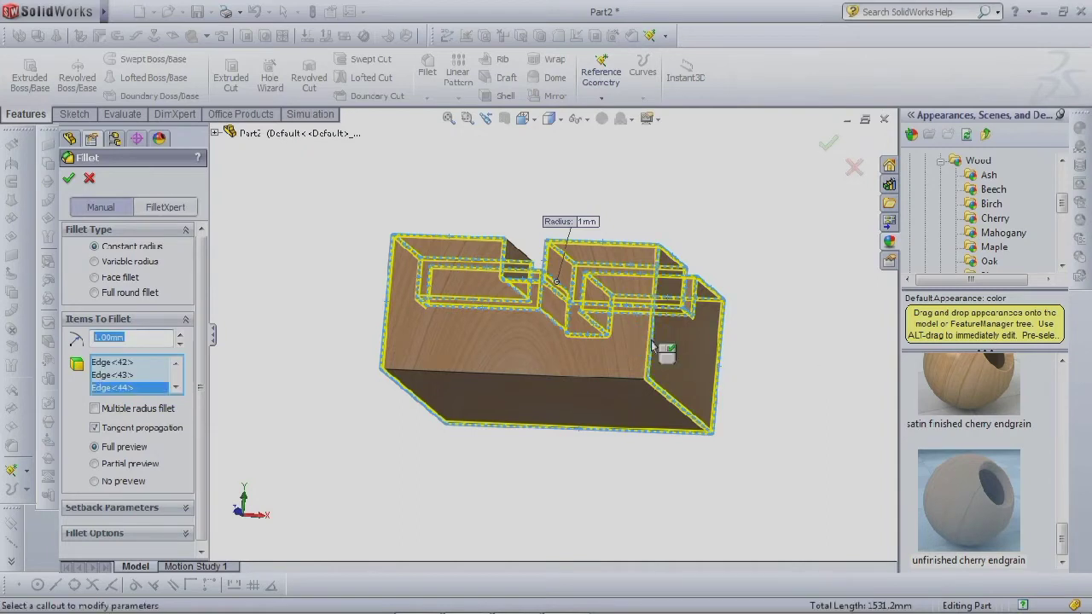
{"action": "middle_click_drag", "start_coordinate": [772, 394], "coordinate": [653, 406]}
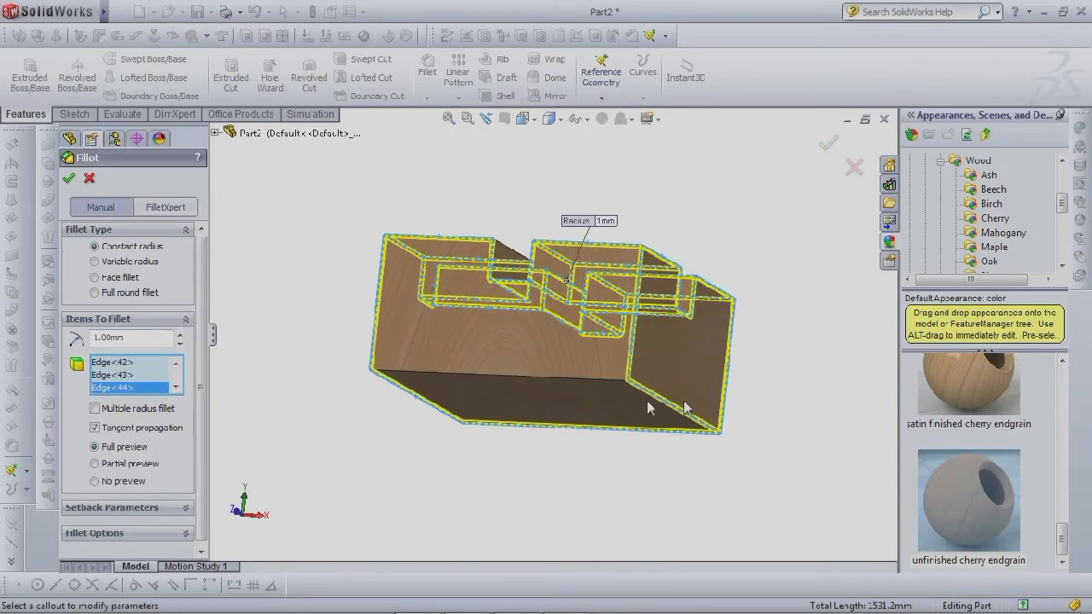
{"action": "left_click", "coordinate": [580, 383]}
{"action": "middle_click_drag", "start_coordinate": [824, 424], "coordinate": [551, 487]}
{"action": "left_click", "coordinate": [511, 354]}
{"action": "middle_click_drag", "start_coordinate": [793, 283], "coordinate": [836, 482]}
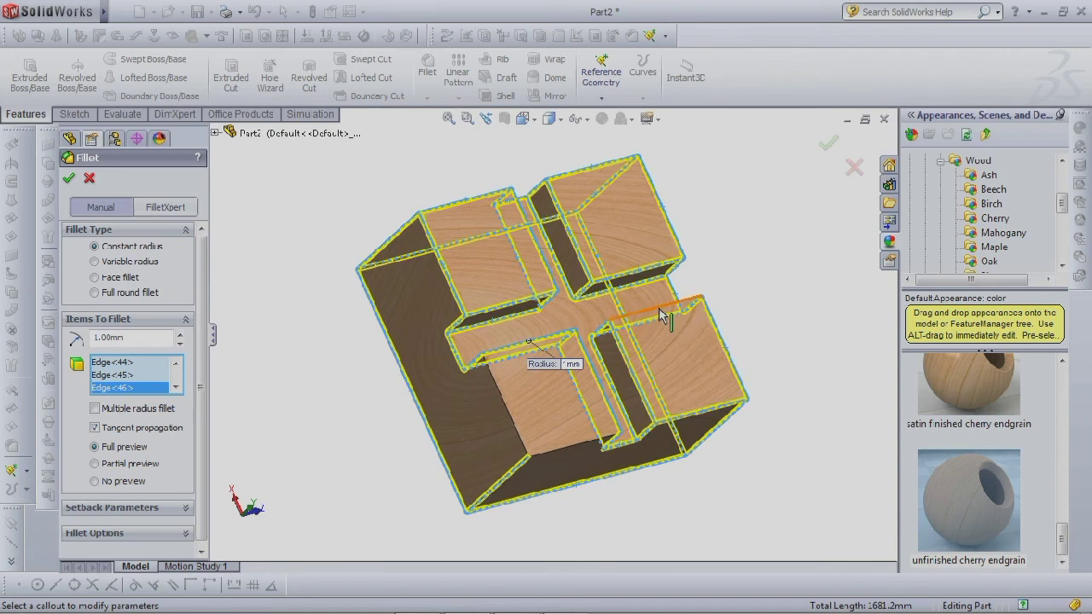
Add the remaining outer edges around the unselected corner's top face and apply the 1 mm fillet.
{"action": "key", "text": "Return"}
{"action": "left_click", "coordinate": [701, 315]}
{"action": "middle_click_drag", "start_coordinate": [793, 320], "coordinate": [770, 358]}
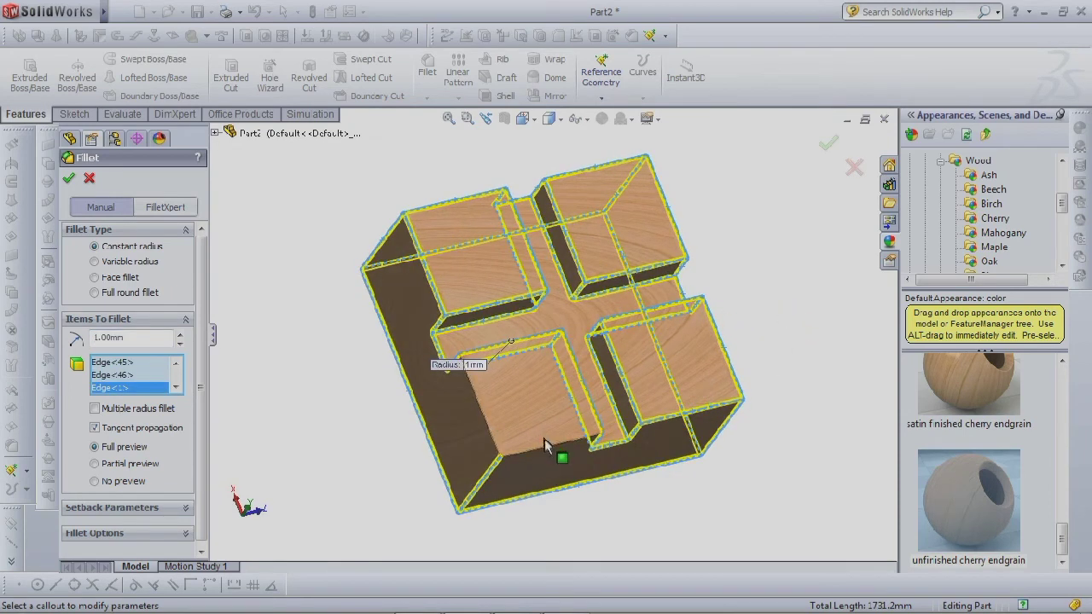
{"action": "left_click", "coordinate": [497, 441]}
{"action": "left_click", "coordinate": [497, 441]}
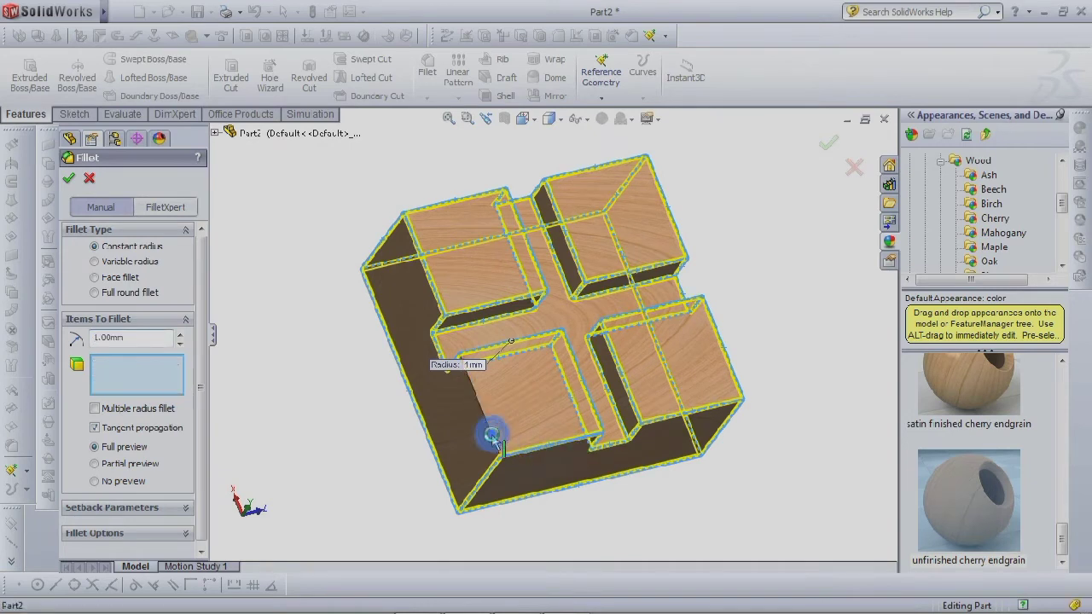
{"action": "left_click", "coordinate": [658, 462]}
{"action": "middle_click_drag", "start_coordinate": [714, 476], "coordinate": [845, 477]}
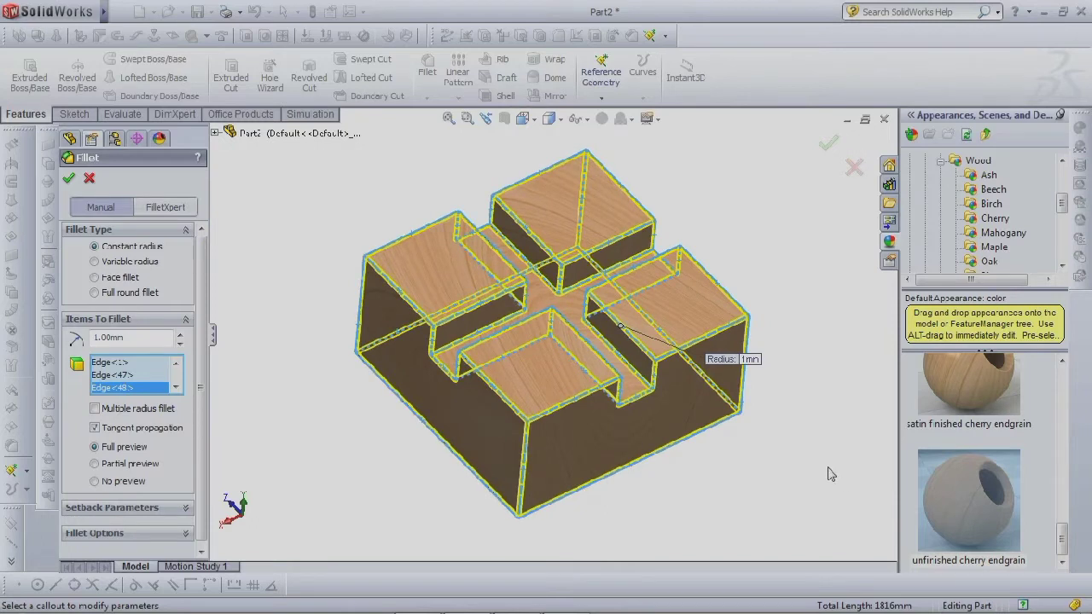
{"action": "left_click", "coordinate": [68, 181]}
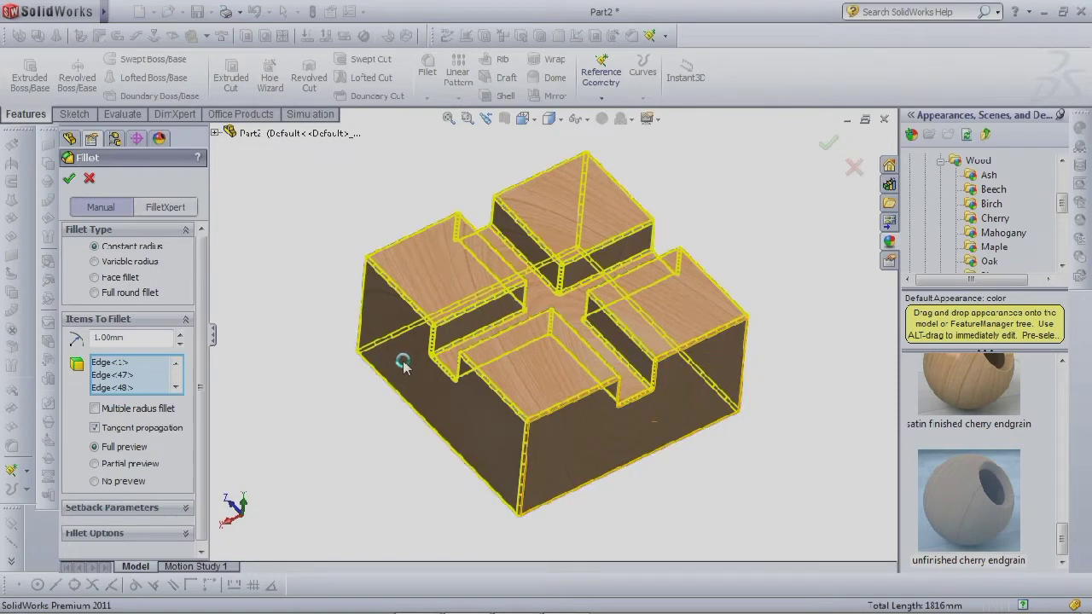
Apply the polished oak appearance from the Oak category to the whole part.
{"action": "middle_click_drag", "start_coordinate": [349, 389], "coordinate": [409, 401]}
{"action": "middle_click_drag", "start_coordinate": [326, 296], "coordinate": [259, 275]}
{"action": "middle_click_drag", "start_coordinate": [745, 426], "coordinate": [545, 408]}
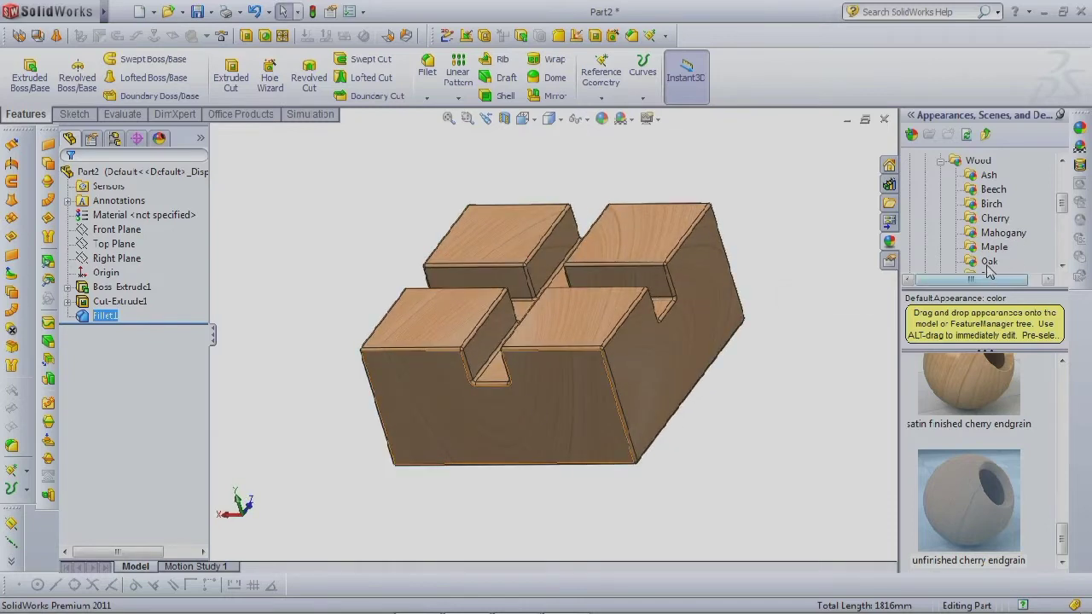
{"action": "left_click", "coordinate": [1013, 404]}
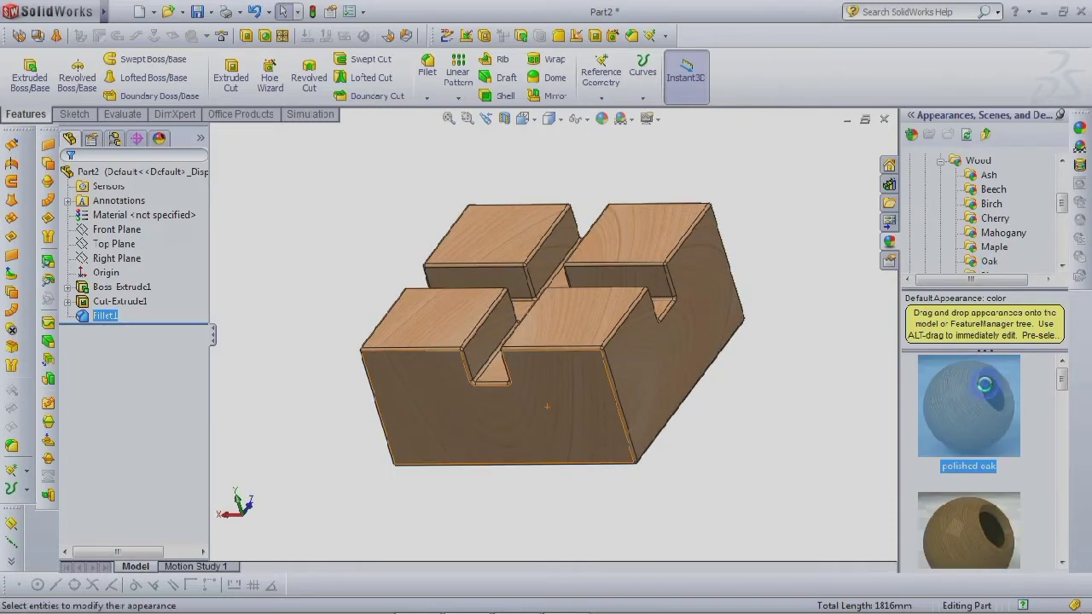
{"action": "left_click_drag", "start_coordinate": [988, 391], "coordinate": [191, 178]}
{"action": "left_click", "coordinate": [983, 433]}
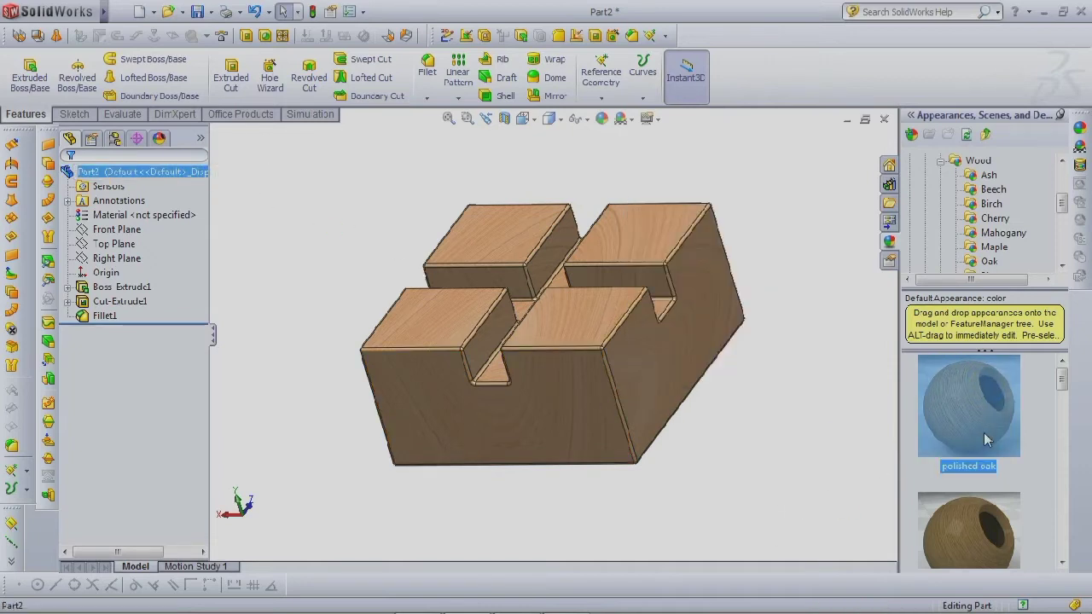
{"action": "mouse_move", "coordinate": [983, 432]}
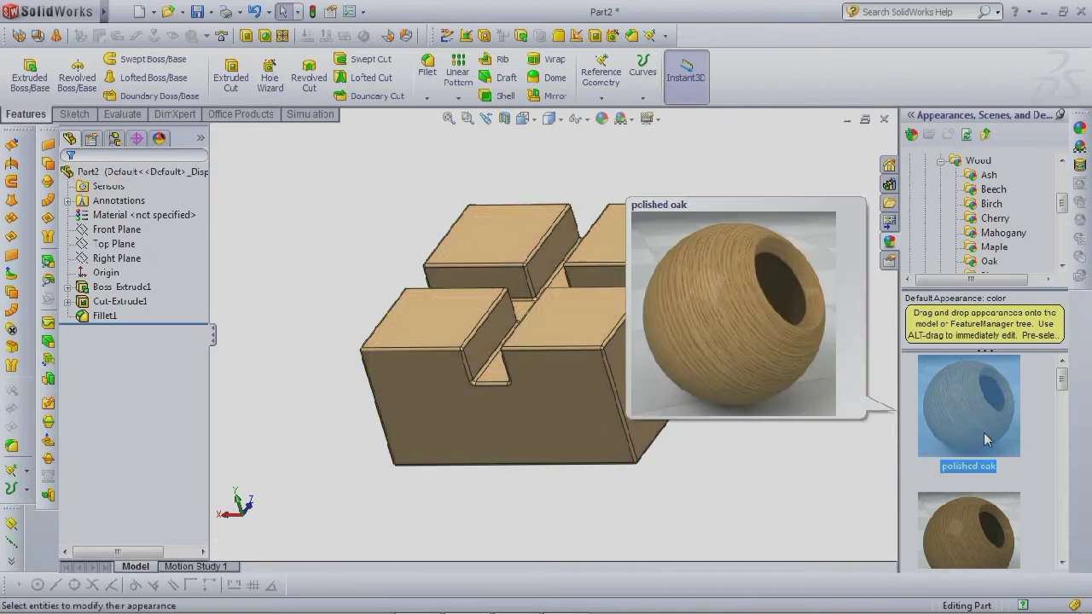
Apply the polished japanese oak appearance to the whole part.
{"action": "left_click", "coordinate": [975, 531]}
{"action": "left_click_drag", "start_coordinate": [974, 531], "coordinate": [181, 172]}
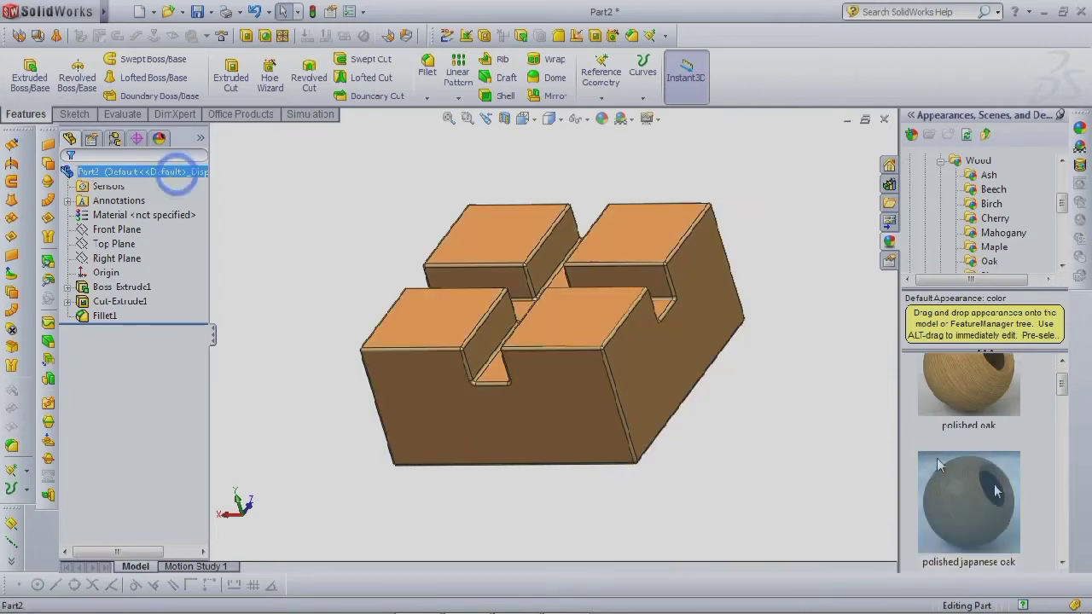
{"action": "left_click", "coordinate": [982, 507]}
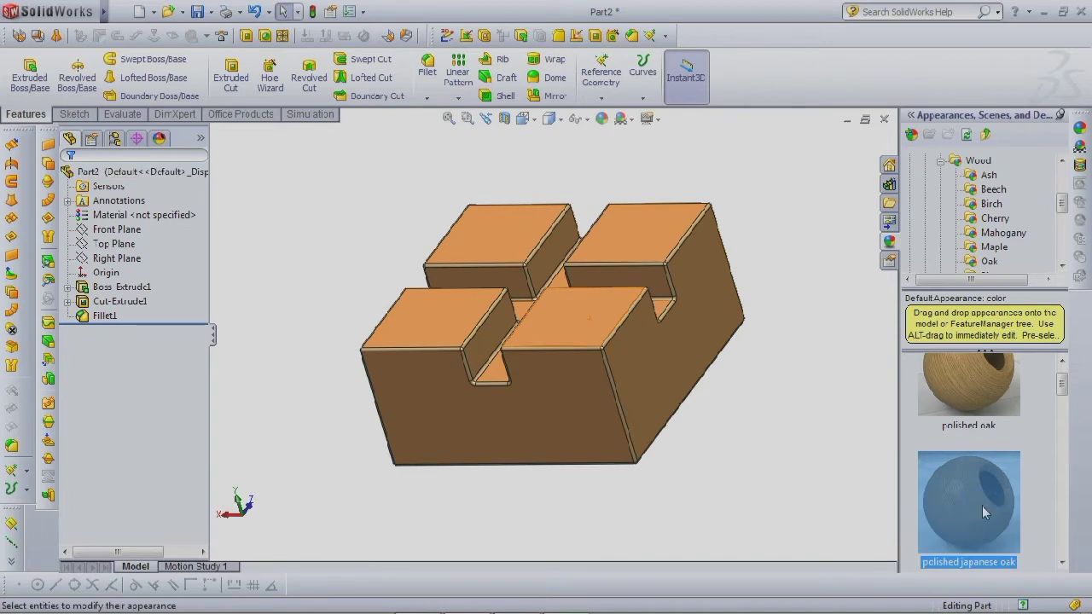
Try to apply the unfinished japanese oak appearance to the whole part.
{"action": "left_click_drag", "start_coordinate": [1063, 386], "coordinate": [1063, 438]}
{"action": "left_click", "coordinate": [965, 402]}
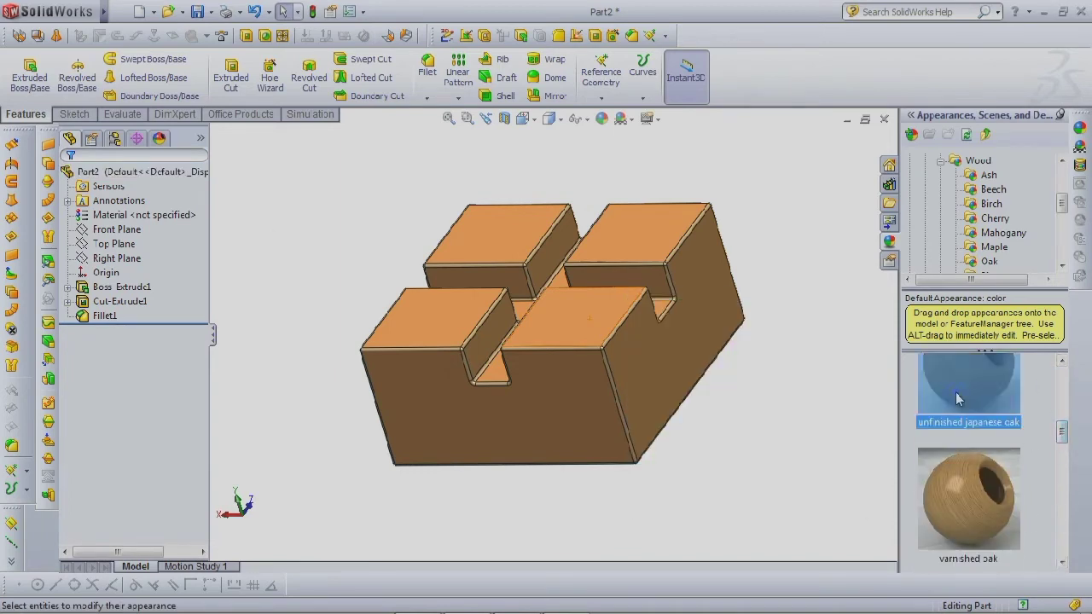
{"action": "mouse_move", "coordinate": [932, 410]}
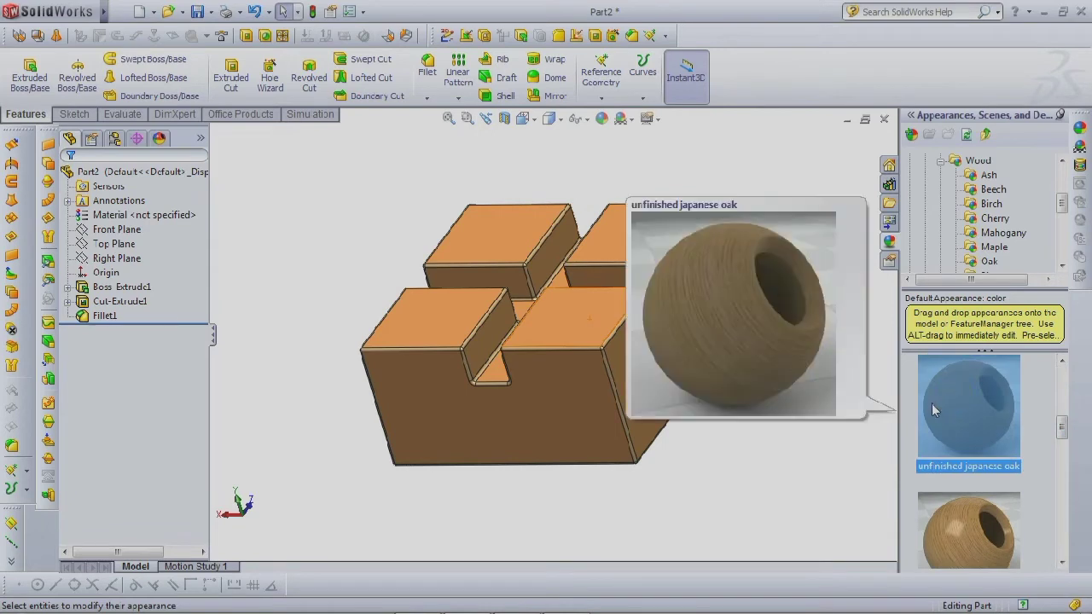
{"action": "double_click", "coordinate": [980, 408]}
{"action": "left_click_drag", "start_coordinate": [361, 185], "coordinate": [792, 511]}
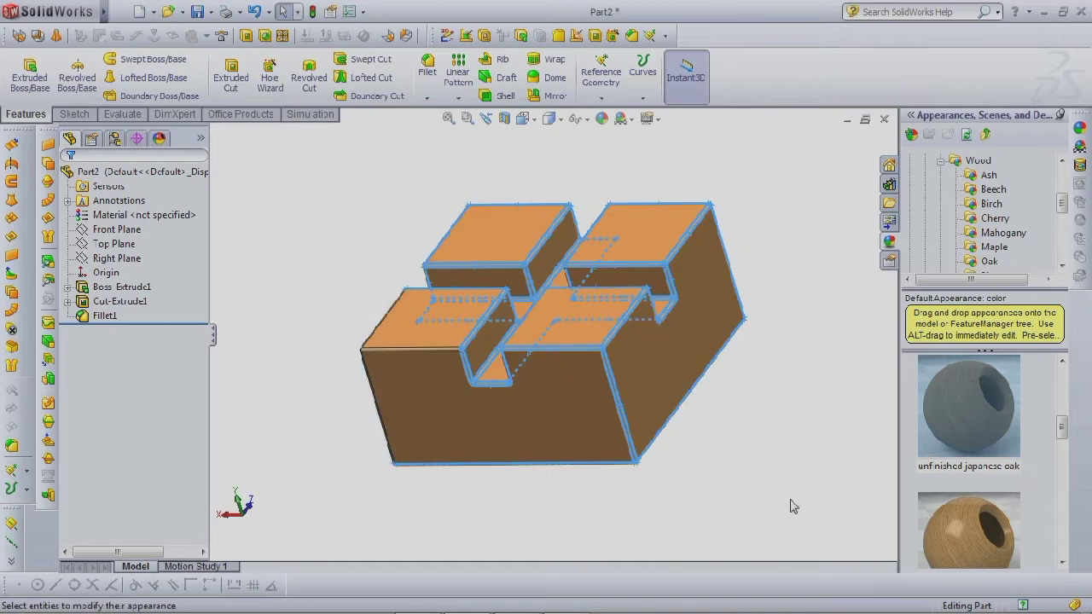
{"action": "double_click", "coordinate": [946, 409]}
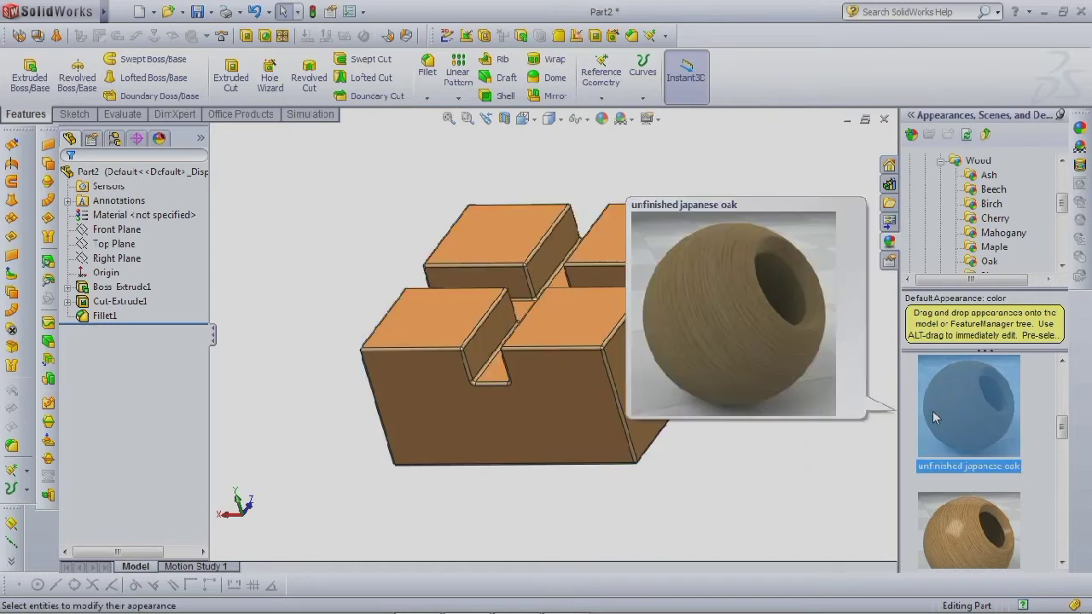
{"action": "left_click", "coordinate": [124, 175]}
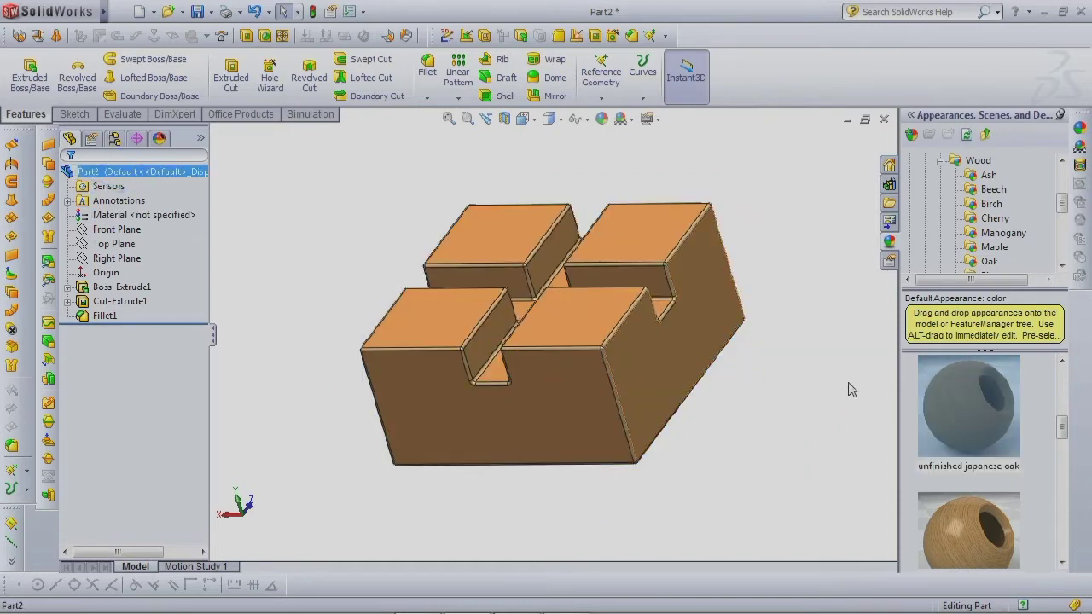
{"action": "left_click", "coordinate": [953, 406]}
Try the satin finished oak endgrain and unfinished oak endgrain appearances on the whole part.
{"action": "scroll", "coordinate": [959, 410], "scroll_direction": "down", "scroll_amount": 5}
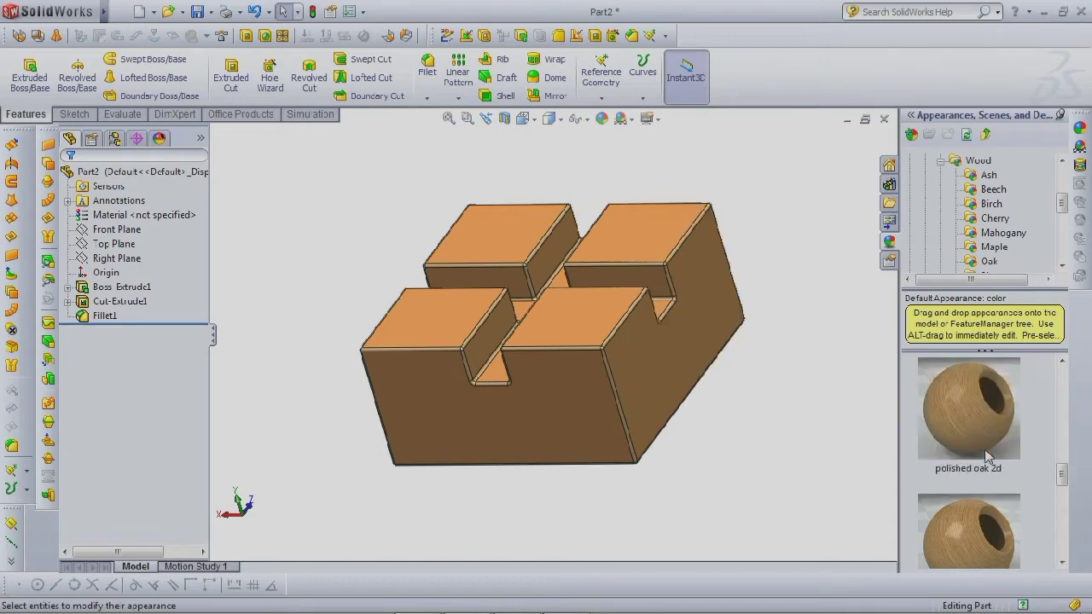
{"action": "mouse_move", "coordinate": [987, 450]}
{"action": "scroll", "coordinate": [981, 398], "scroll_direction": "up", "scroll_amount": 1}
{"action": "left_click", "coordinate": [978, 392]}
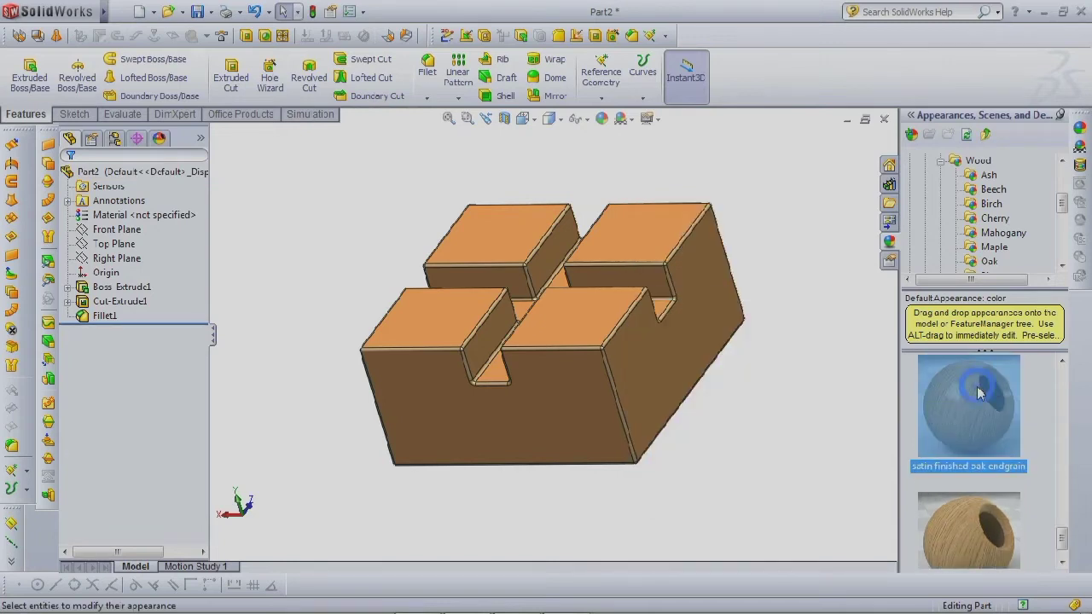
{"action": "scroll", "coordinate": [983, 461], "scroll_direction": "down", "scroll_amount": 1}
{"action": "left_click", "coordinate": [982, 517]}
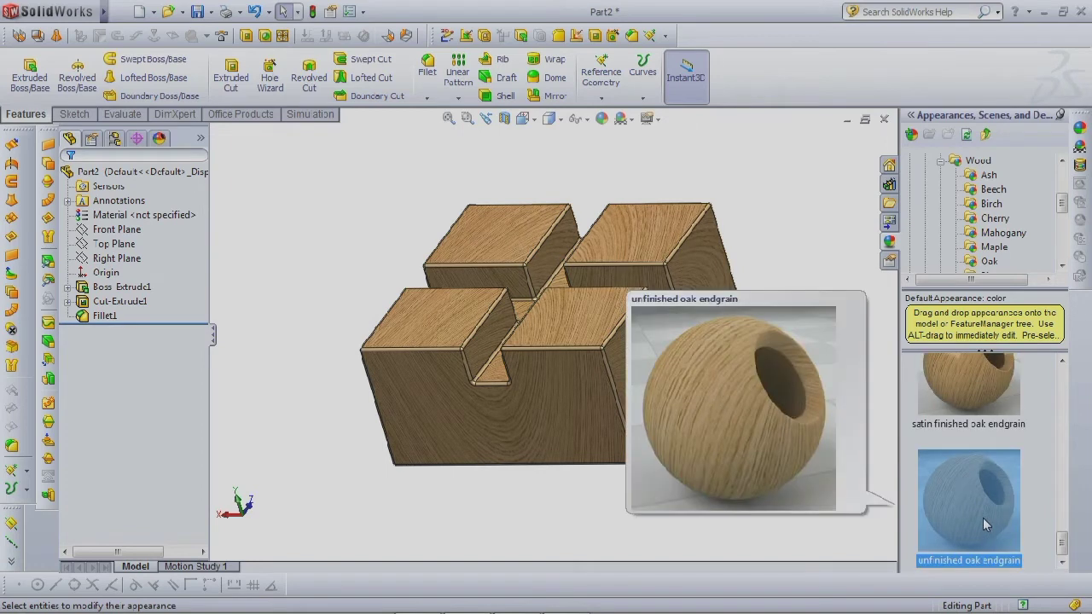
Apply the polished oak 2d appearance to the whole part.
{"action": "scroll", "coordinate": [983, 519], "scroll_direction": "down", "scroll_amount": 3}
{"action": "mouse_move", "coordinate": [983, 519]}
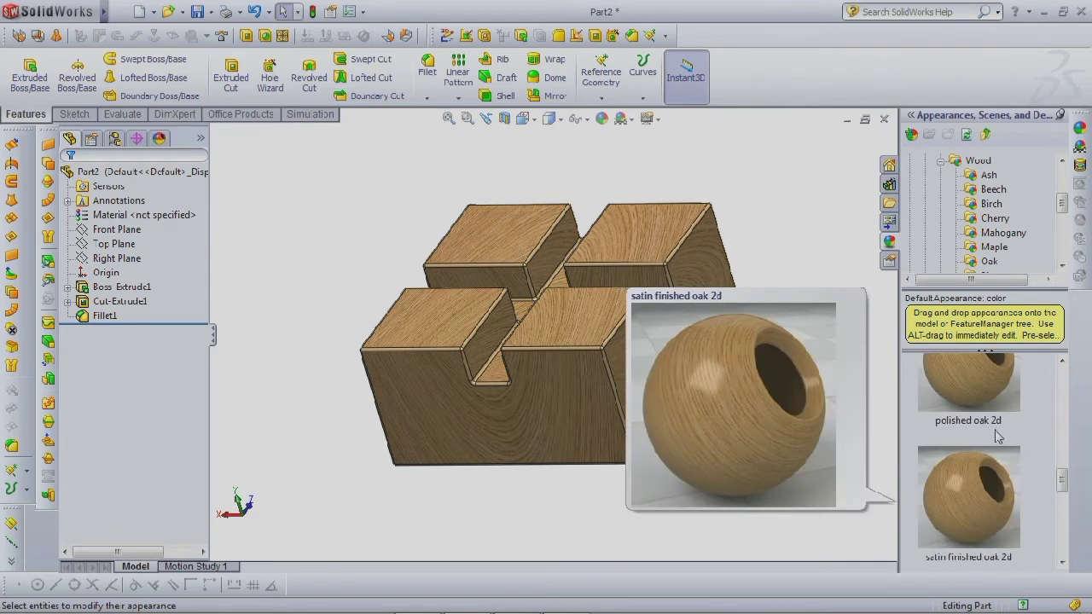
{"action": "left_click", "coordinate": [989, 395]}
{"action": "scroll", "coordinate": [986, 394], "scroll_direction": "up", "scroll_amount": 1}
{"action": "mouse_move", "coordinate": [987, 394]}
{"action": "left_click_drag", "start_coordinate": [987, 394], "coordinate": [128, 172]}
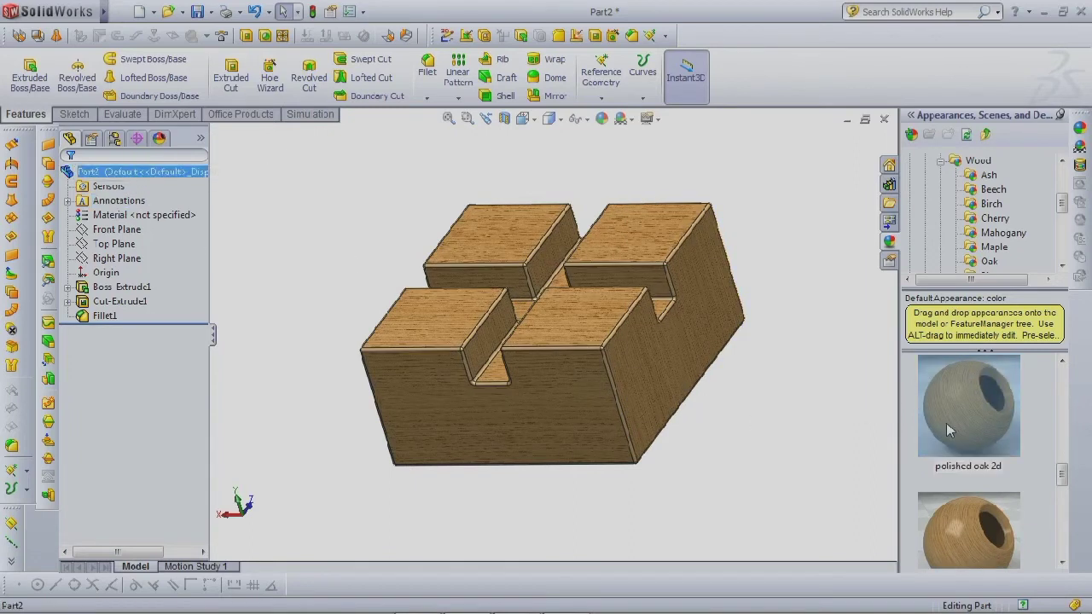
Try the polished rosewood appearance on the part.
{"action": "left_click", "coordinate": [948, 429]}
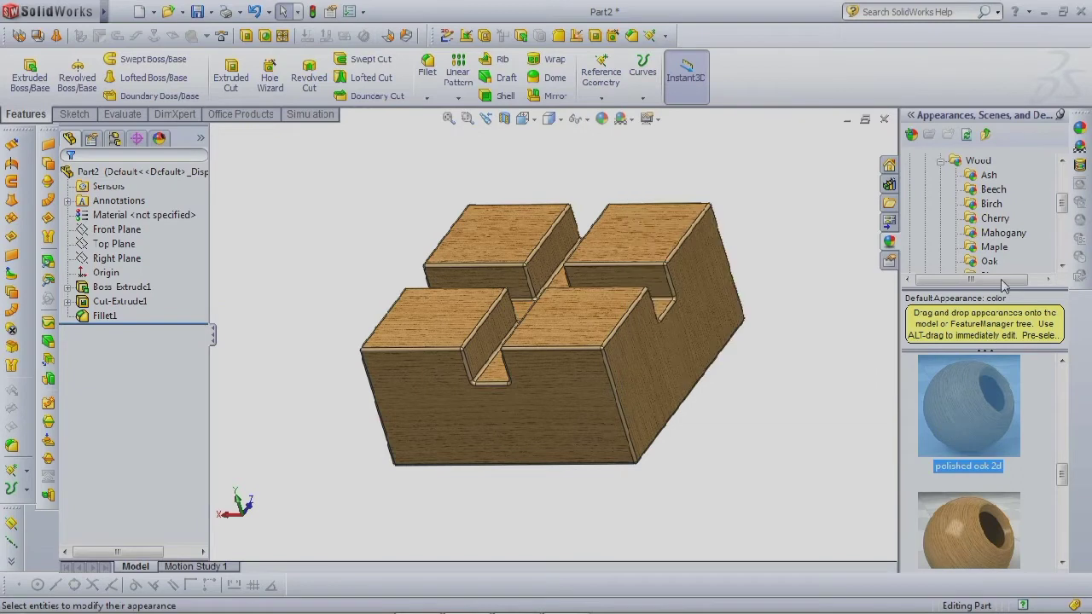
{"action": "left_click", "coordinate": [1062, 267]}
{"action": "left_click", "coordinate": [1061, 267]}
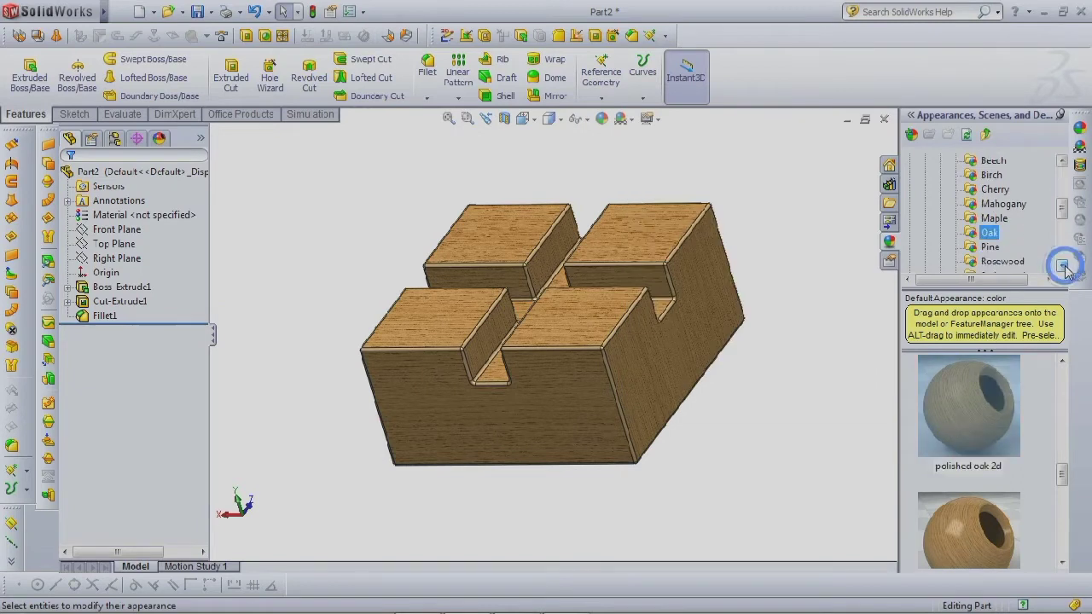
{"action": "left_click", "coordinate": [1000, 248]}
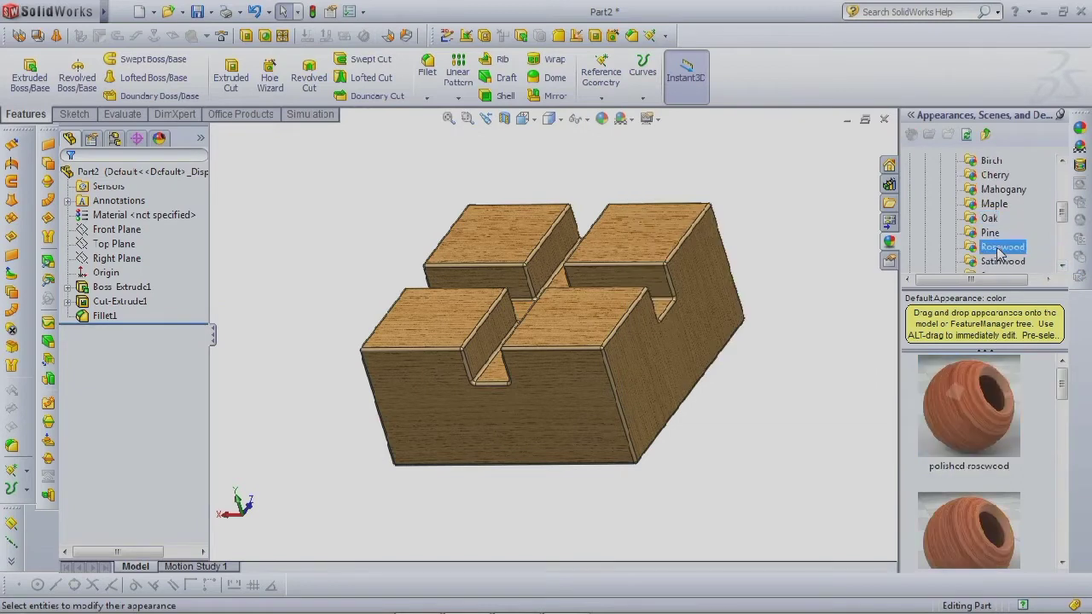
{"action": "left_click", "coordinate": [996, 434]}
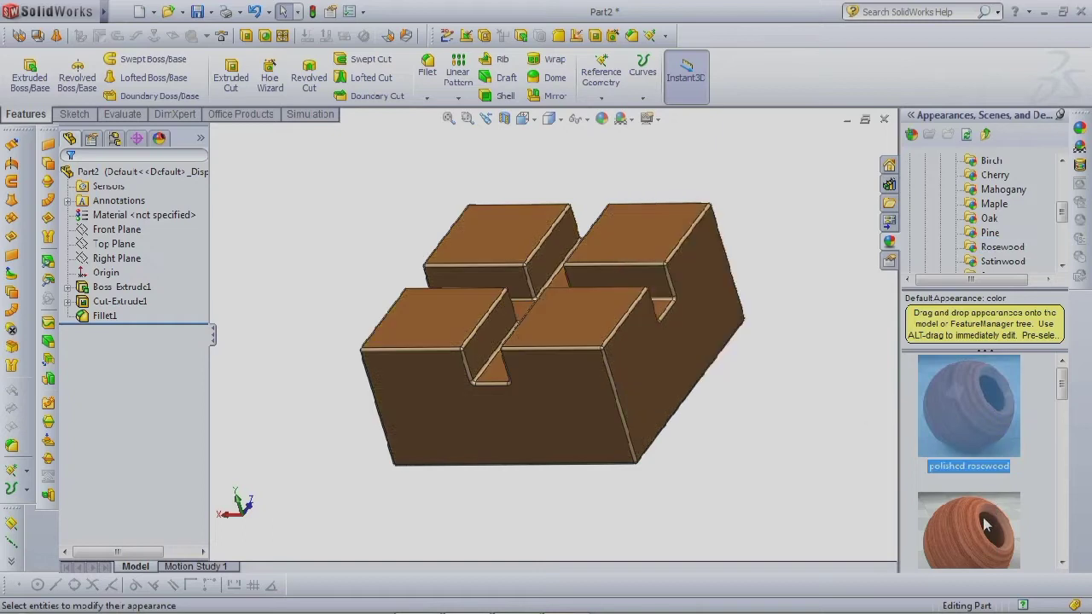
Try the unfinished rosewood endgrain and satin finished rosewood endgrain appearances on the part.
{"action": "left_click", "coordinate": [996, 500]}
{"action": "scroll", "coordinate": [986, 509], "scroll_direction": "down", "scroll_amount": 3}
{"action": "left_click", "coordinate": [986, 510]}
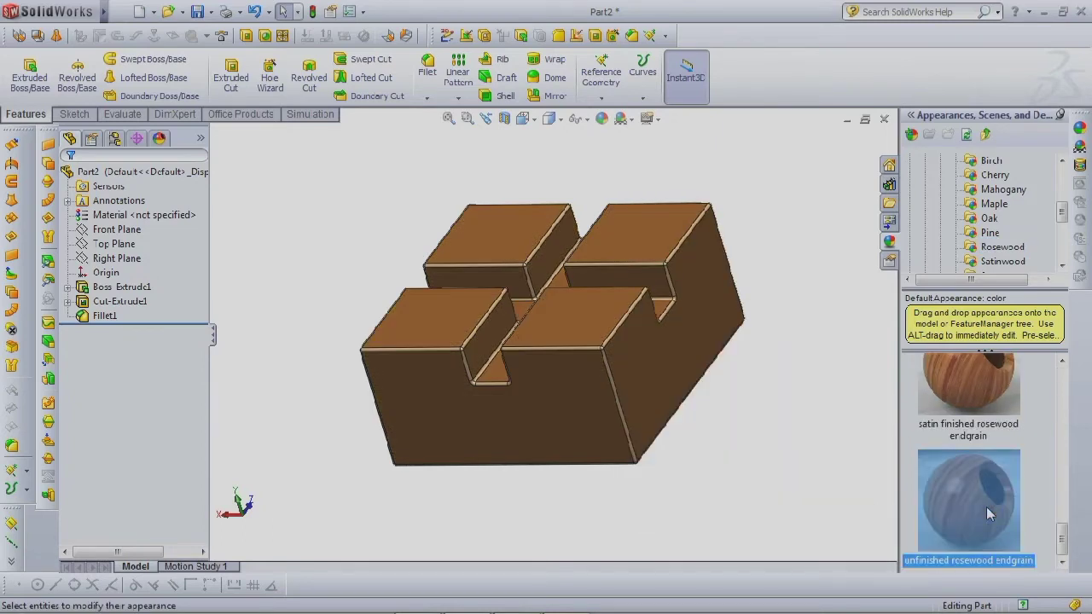
{"action": "scroll", "coordinate": [987, 503], "scroll_direction": "up", "scroll_amount": 1}
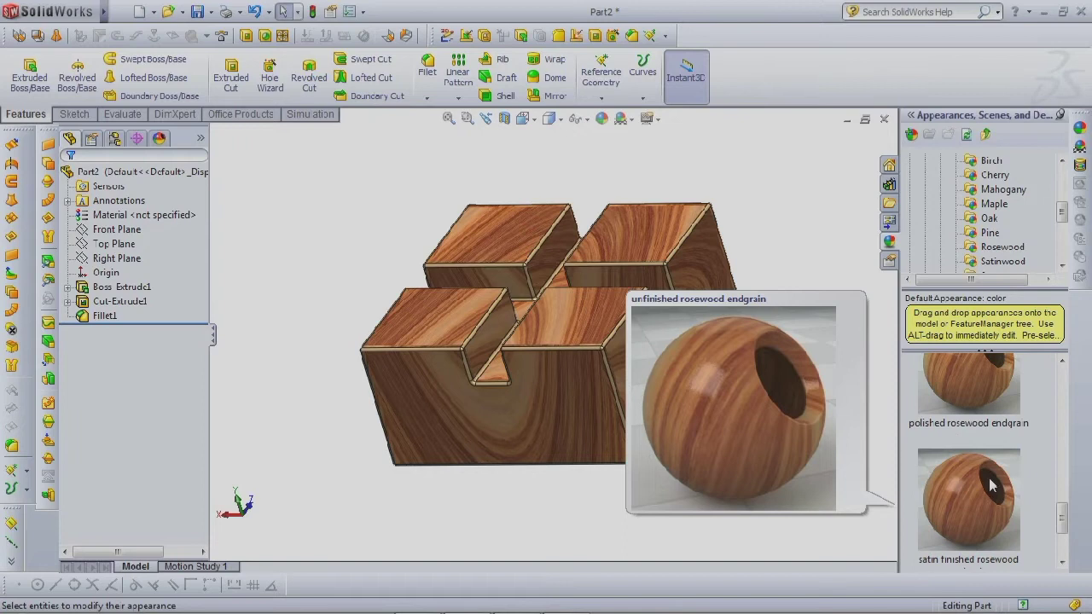
{"action": "left_click", "coordinate": [990, 493]}
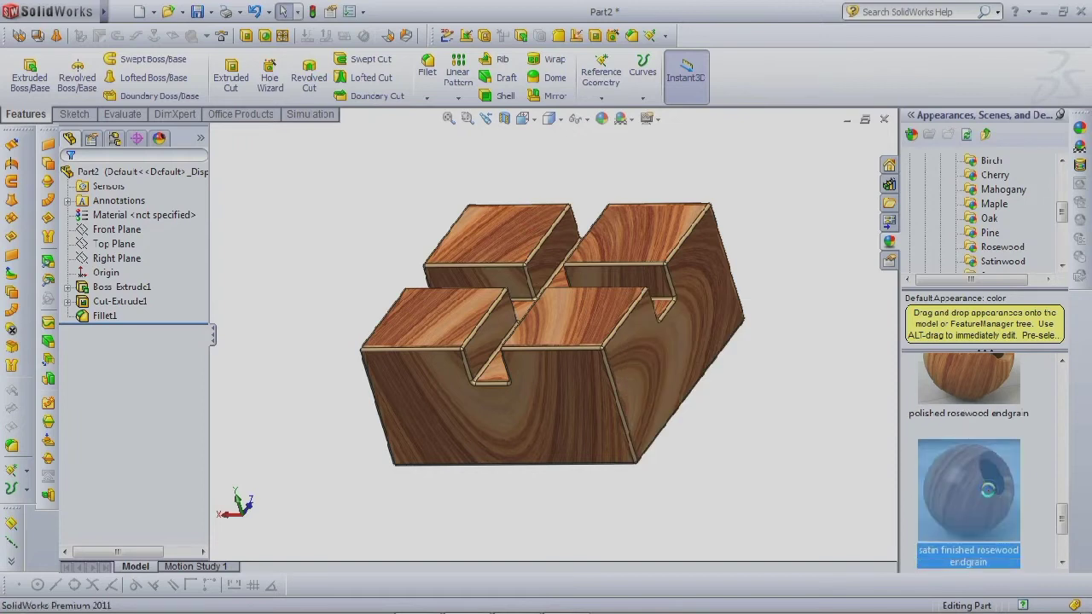
Look through the satinwood appearances and try Oriented Strand Board (OSB) on the part.
{"action": "left_click", "coordinate": [992, 261]}
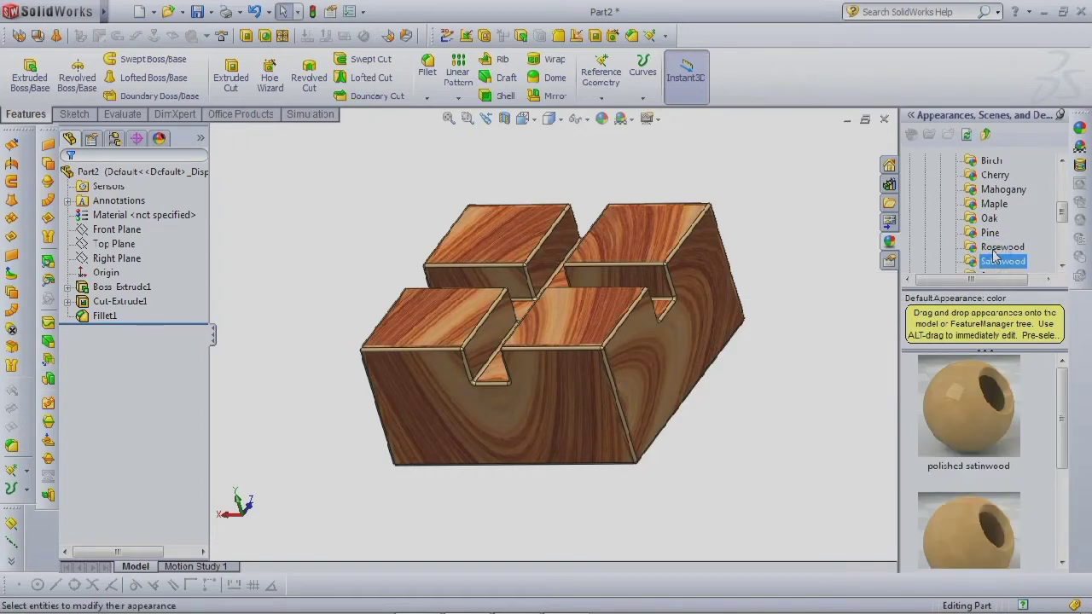
{"action": "left_click", "coordinate": [996, 246]}
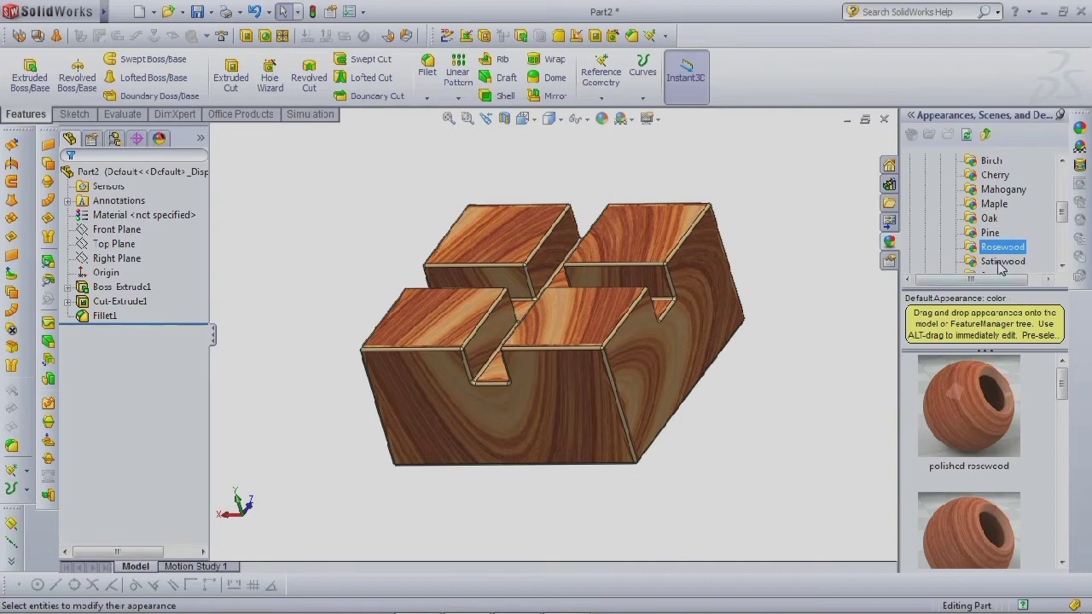
{"action": "left_click", "coordinate": [999, 262]}
{"action": "left_click", "coordinate": [1063, 268]}
{"action": "left_click", "coordinate": [1062, 268]}
{"action": "left_click", "coordinate": [1062, 268]}
{"action": "left_click", "coordinate": [1063, 268]}
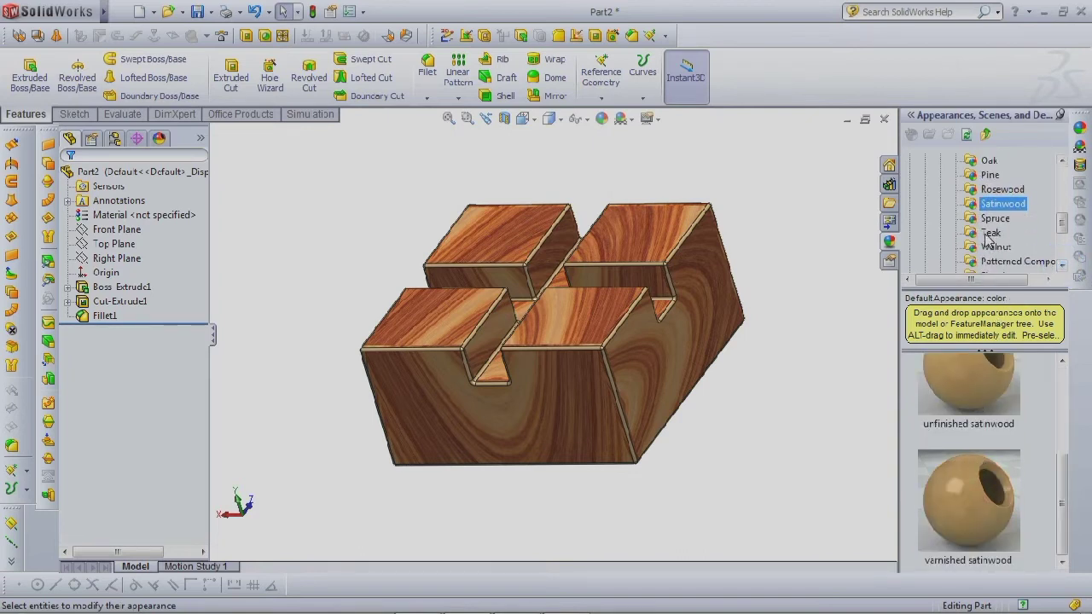
{"action": "left_click", "coordinate": [1002, 261]}
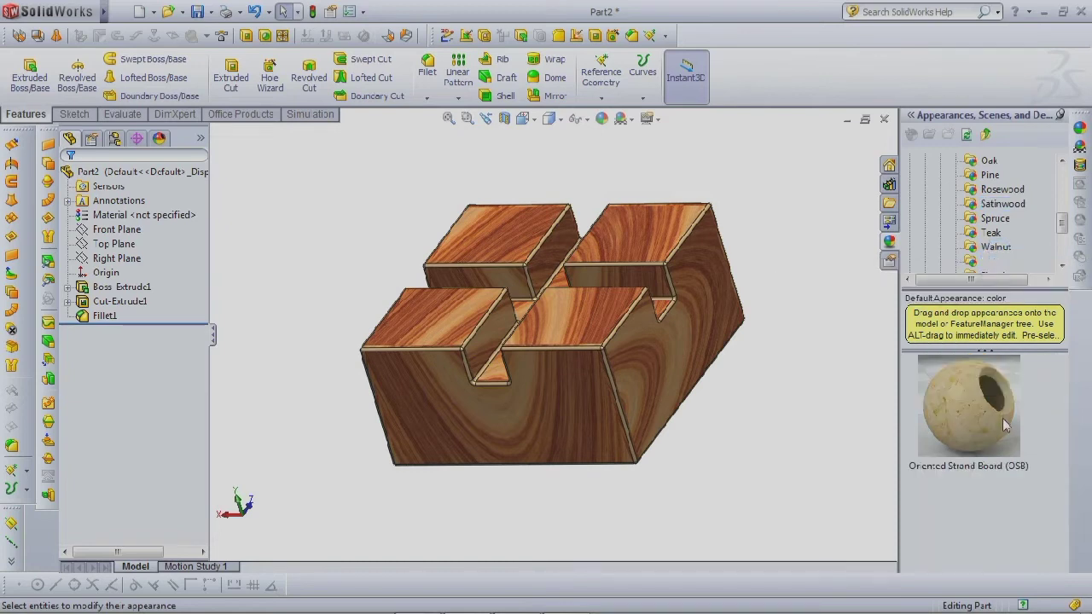
{"action": "double_click", "coordinate": [1005, 425]}
Try the varnished walnut, unfinished walnut endgrain and satin finished walnut endgrain appearances on the part.
{"action": "left_click", "coordinate": [1007, 248]}
{"action": "double_click", "coordinate": [968, 405]}
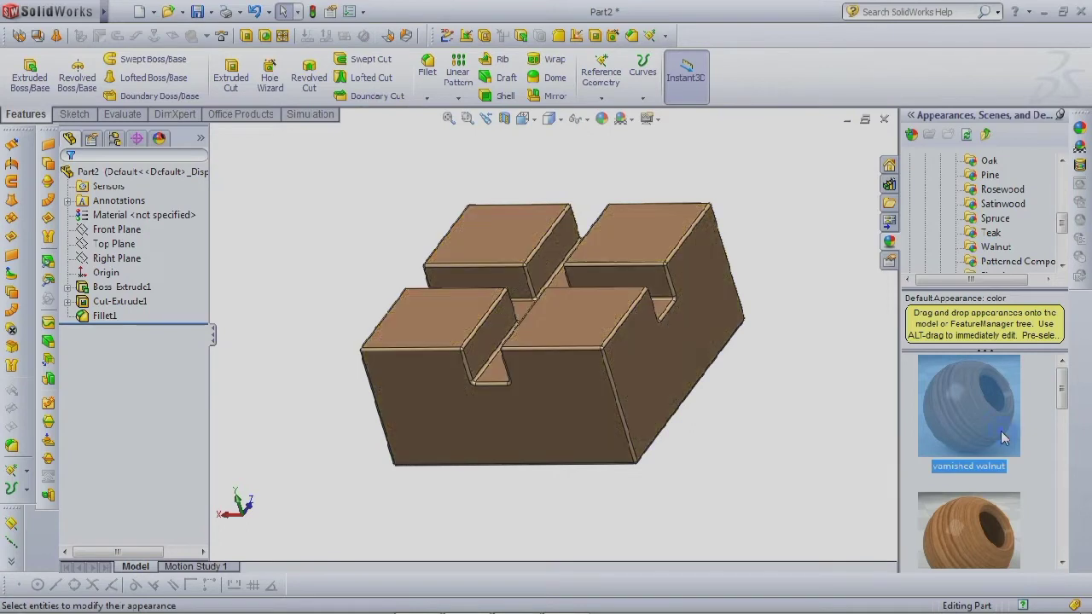
{"action": "scroll", "coordinate": [990, 519], "scroll_direction": "down", "scroll_amount": 3}
{"action": "double_click", "coordinate": [987, 512]}
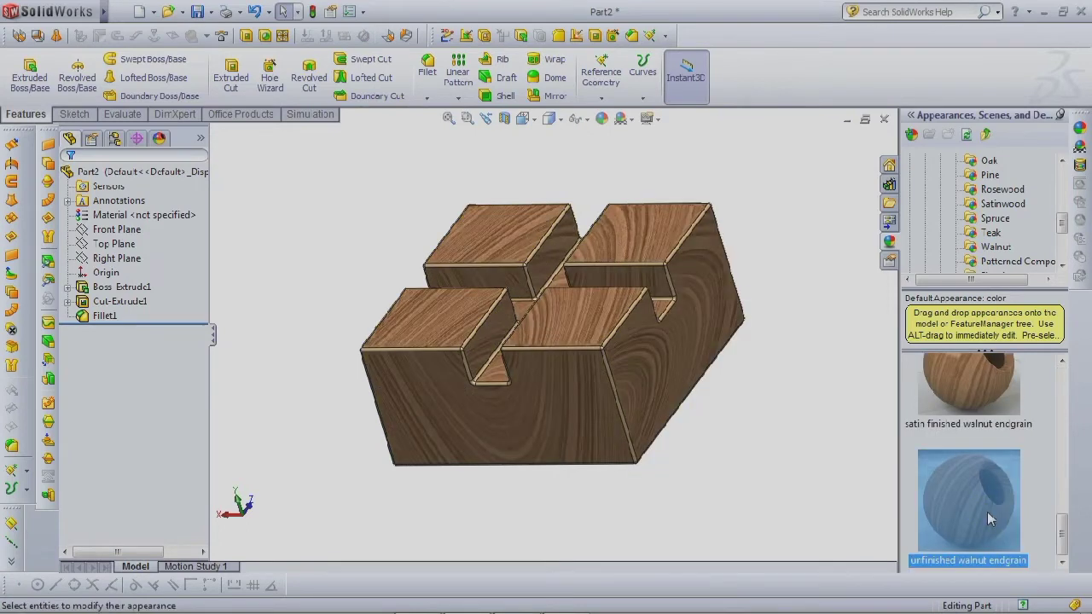
{"action": "double_click", "coordinate": [999, 383]}
{"action": "middle_click_drag", "start_coordinate": [853, 430], "coordinate": [917, 384]}
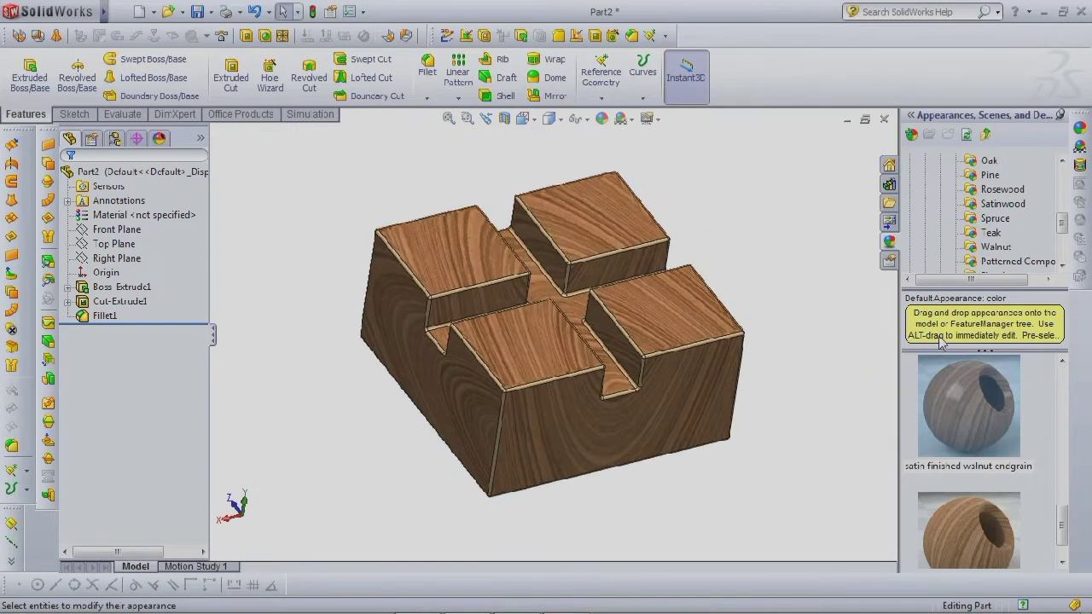
Apply the unfinished mahogany endgrain appearance to the whole part.
{"action": "scroll", "coordinate": [991, 164], "scroll_direction": "up", "scroll_amount": 1}
{"action": "left_click", "coordinate": [1000, 175]}
{"action": "scroll", "coordinate": [982, 396], "scroll_direction": "down", "scroll_amount": 5}
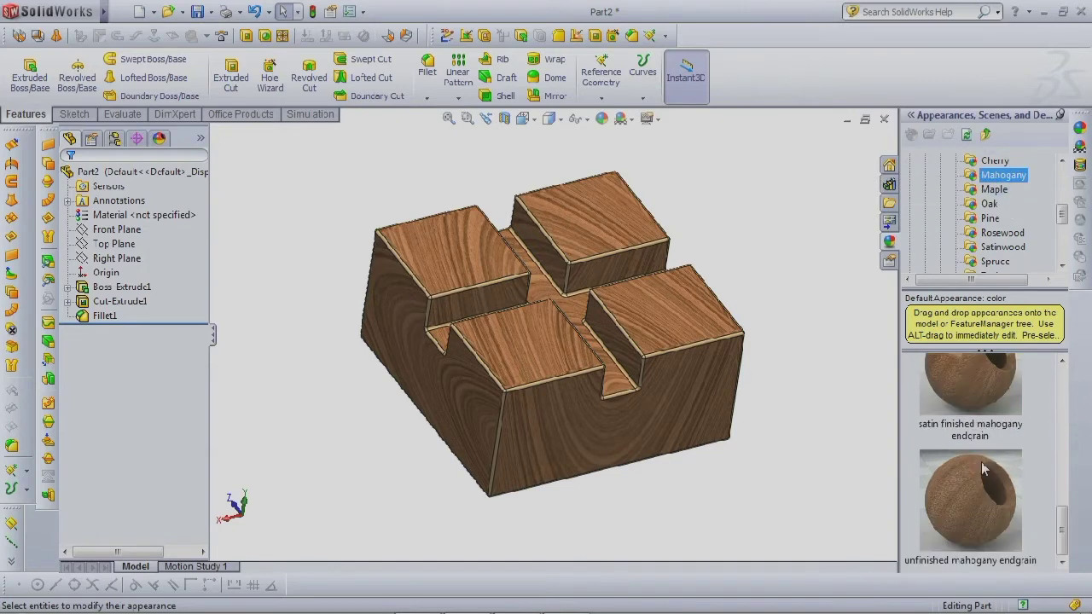
{"action": "left_click", "coordinate": [978, 477]}
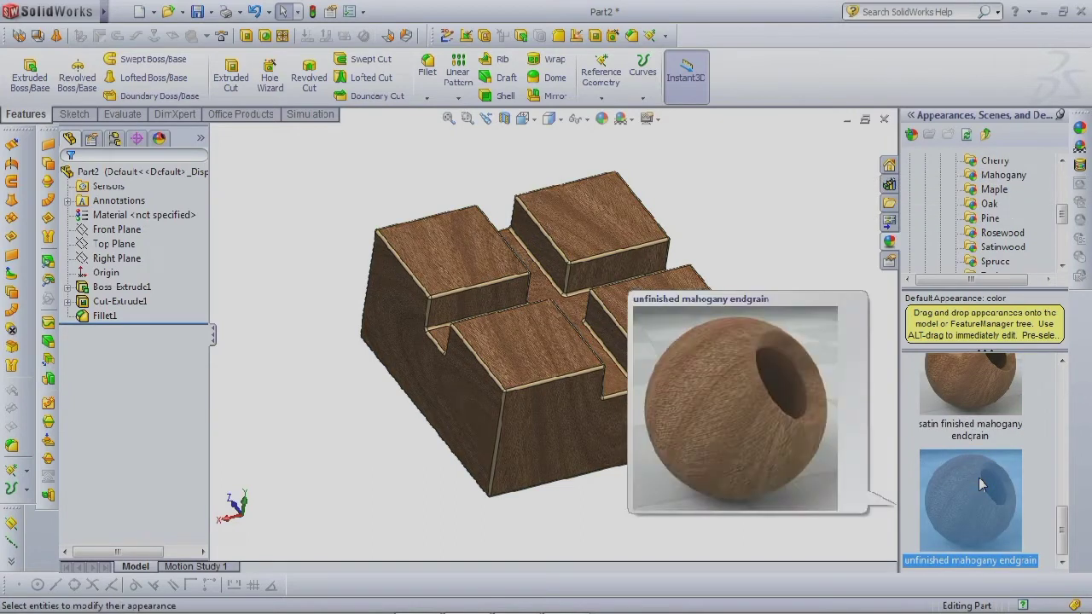
{"action": "left_click_drag", "start_coordinate": [979, 484], "coordinate": [128, 171]}
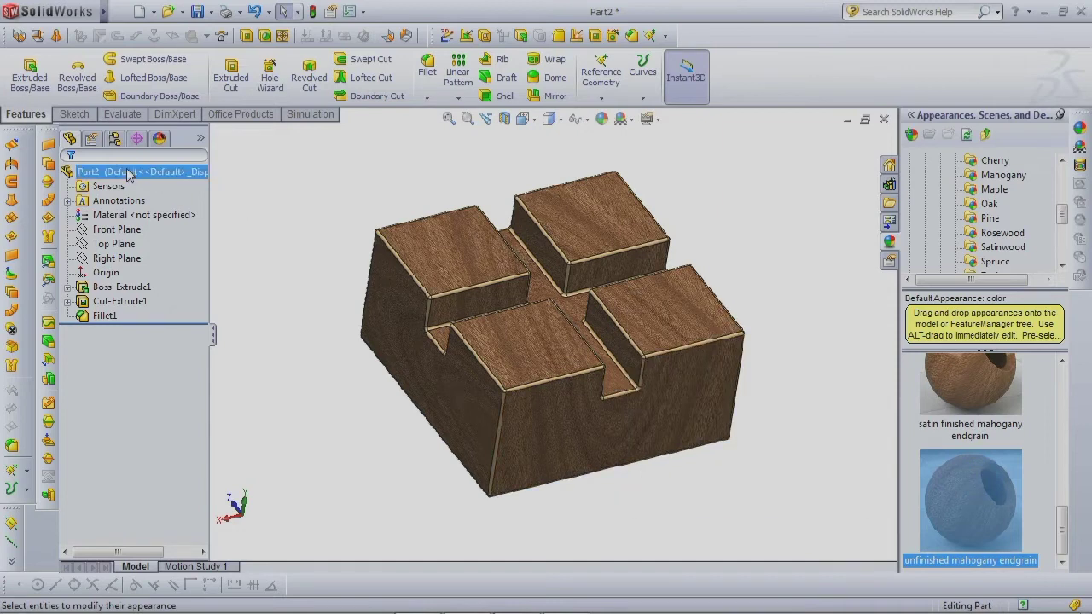
Try the satin finished mahogany endgrain appearance on the part.
{"action": "left_click", "coordinate": [965, 505]}
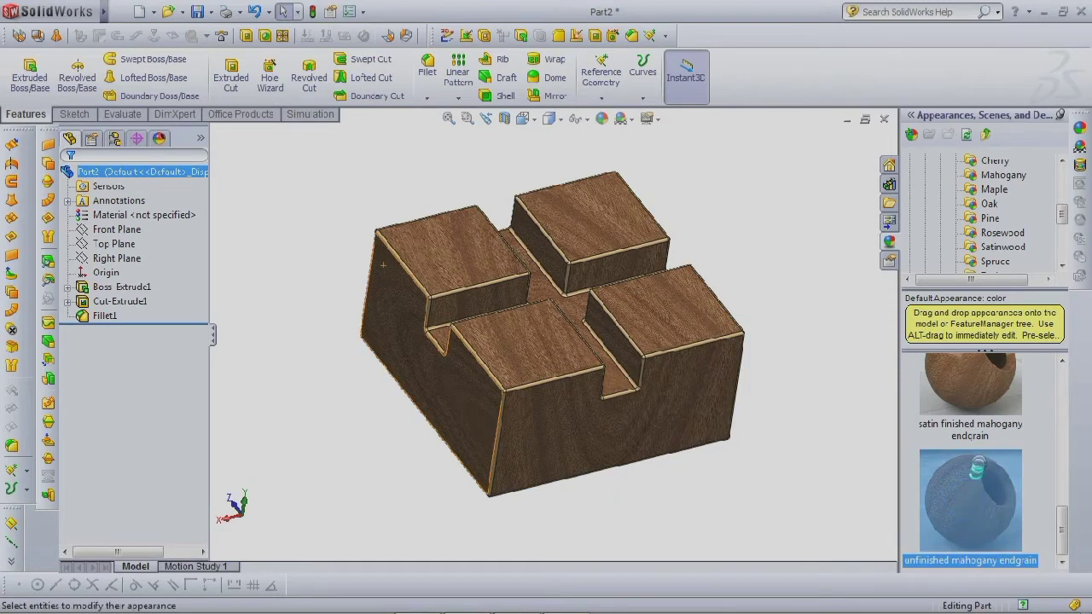
{"action": "left_click", "coordinate": [991, 393]}
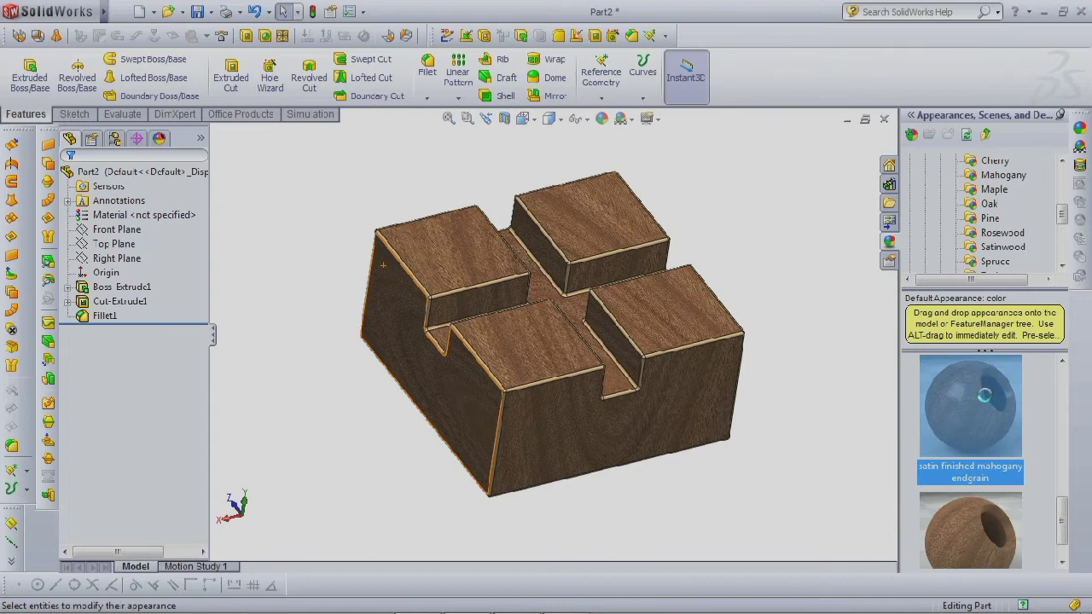
{"action": "scroll", "coordinate": [974, 421], "scroll_direction": "up", "scroll_amount": 3}
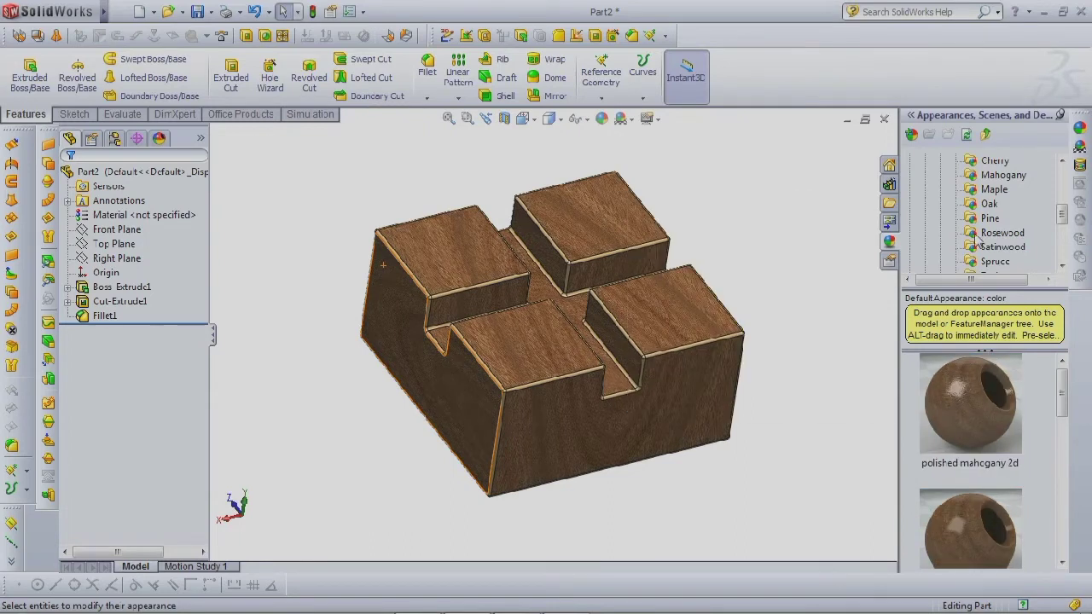
Examine the available beech, ash and birch wood appearances.
{"action": "left_click", "coordinate": [998, 175]}
{"action": "left_click_drag", "start_coordinate": [1061, 219], "coordinate": [1060, 204]}
{"action": "left_click", "coordinate": [1004, 220]}
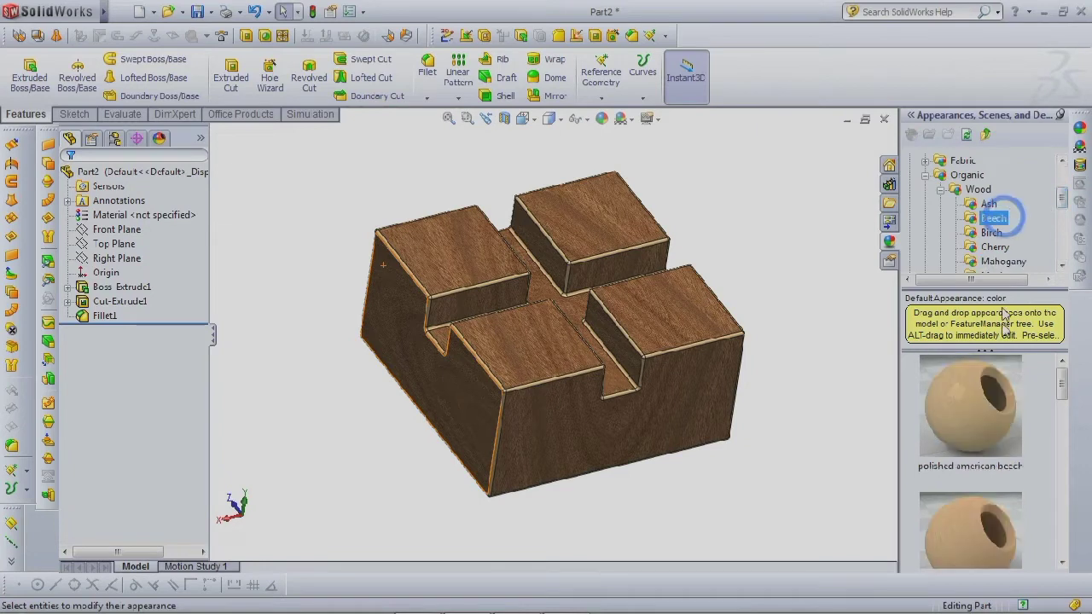
{"action": "scroll", "coordinate": [1006, 486], "scroll_direction": "down", "scroll_amount": 5}
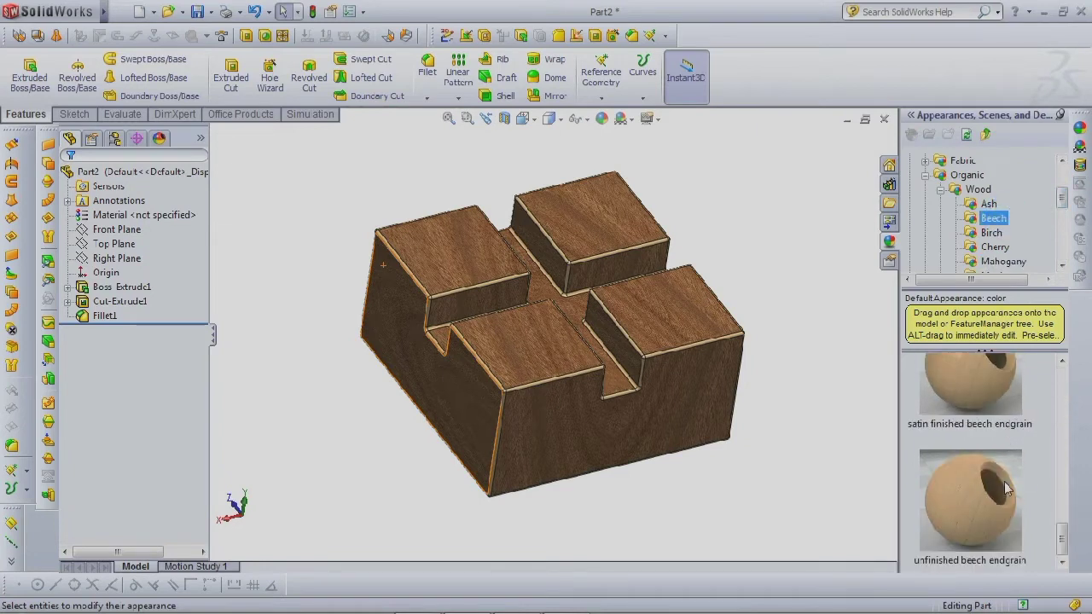
{"action": "left_click", "coordinate": [989, 204]}
{"action": "scroll", "coordinate": [979, 484], "scroll_direction": "down", "scroll_amount": 3}
{"action": "left_click", "coordinate": [991, 232]}
{"action": "scroll", "coordinate": [993, 401], "scroll_direction": "down", "scroll_amount": 5}
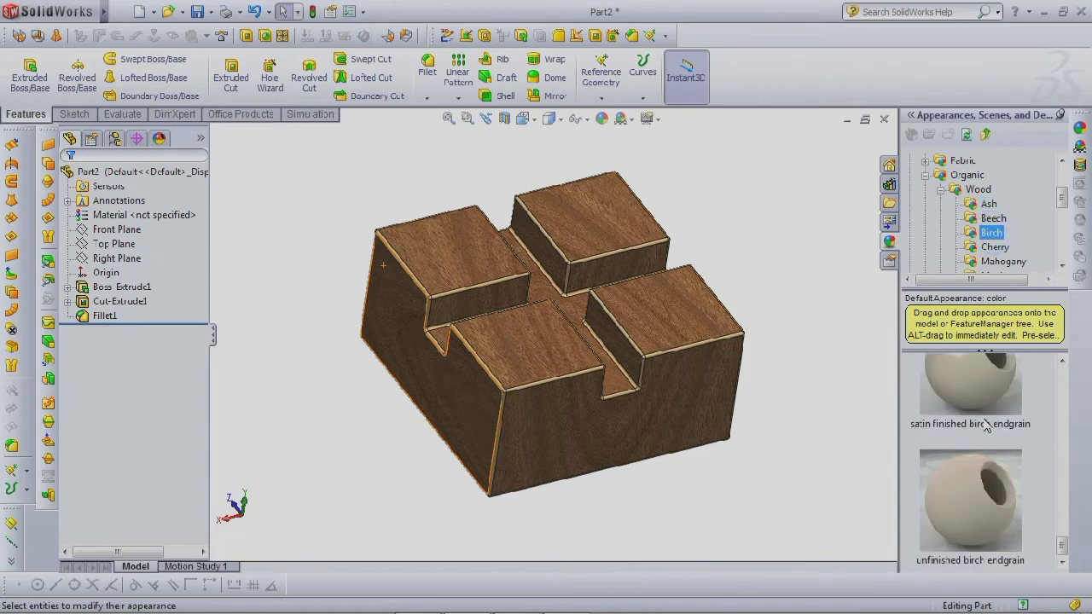
Apply the satin finished cherry endgrain appearance to the part.
{"action": "left_click", "coordinate": [996, 247]}
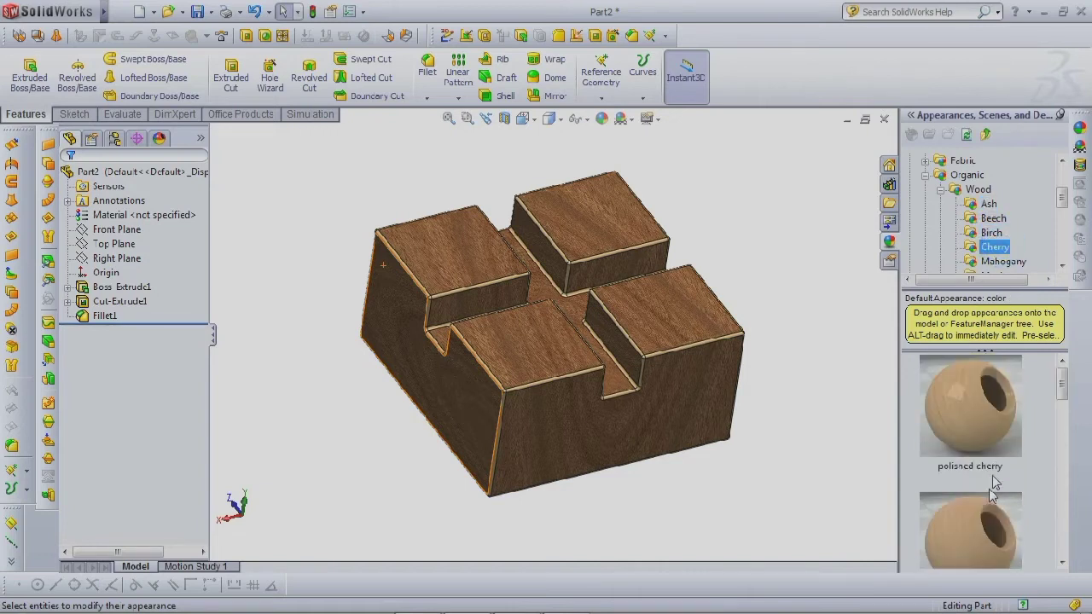
{"action": "scroll", "coordinate": [991, 494], "scroll_direction": "down", "scroll_amount": 5}
{"action": "scroll", "coordinate": [990, 484], "scroll_direction": "up", "scroll_amount": 1}
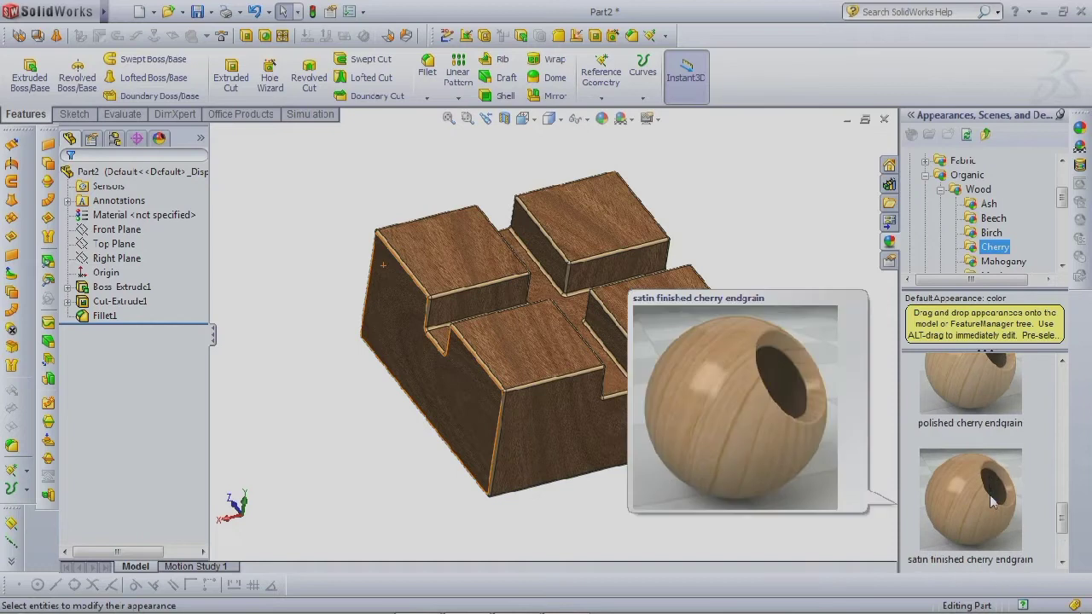
{"action": "double_click", "coordinate": [989, 499]}
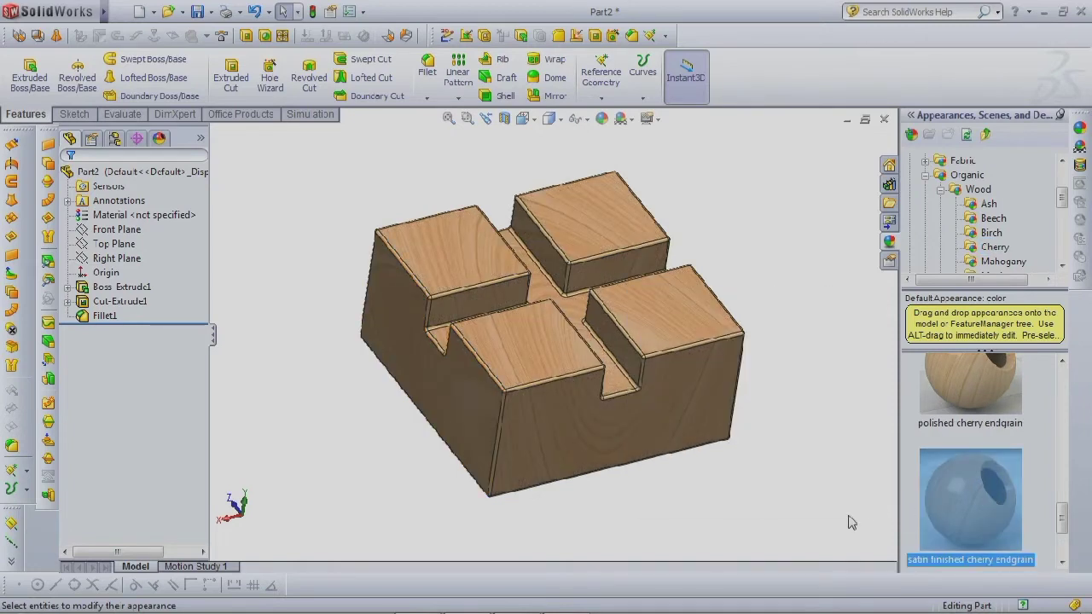
{"action": "middle_click_drag", "start_coordinate": [836, 429], "coordinate": [820, 439]}
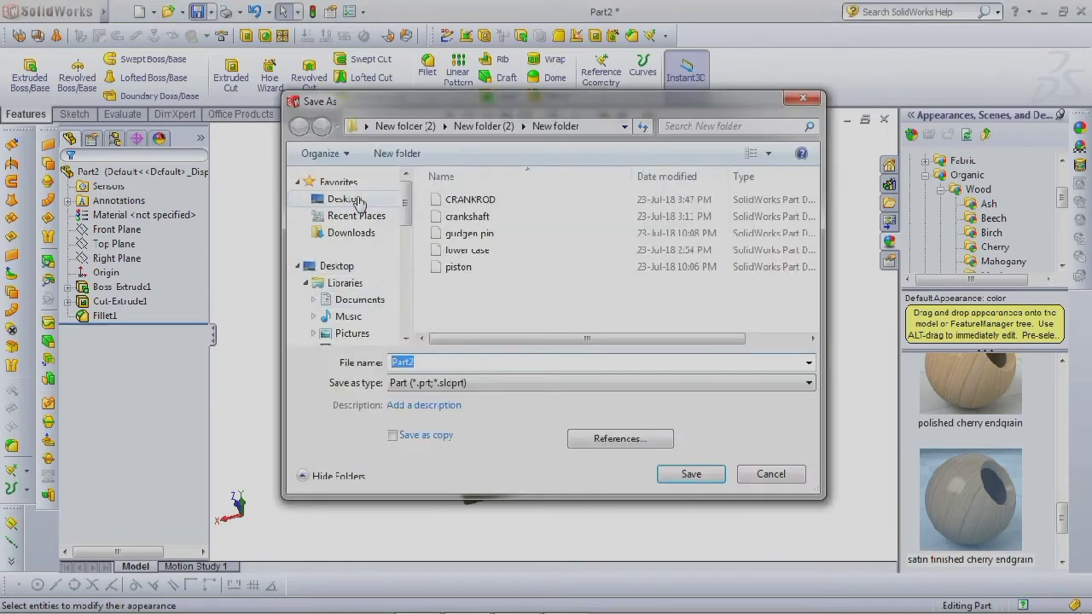
Save the finished part in New folder (4) on the desktop.
{"action": "left_click", "coordinate": [345, 198]}
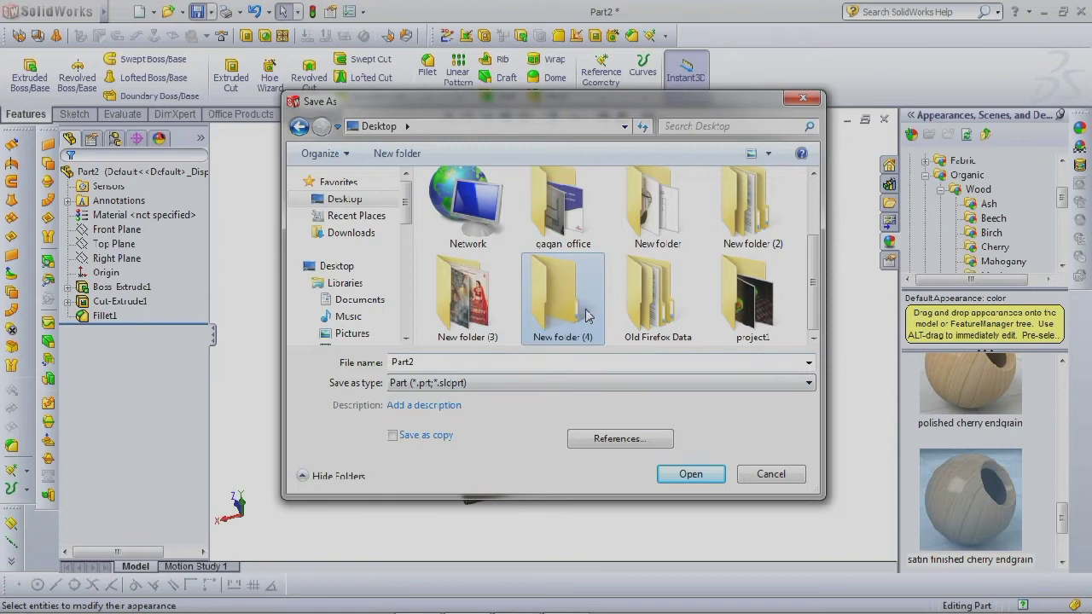
{"action": "double_click", "coordinate": [586, 315]}
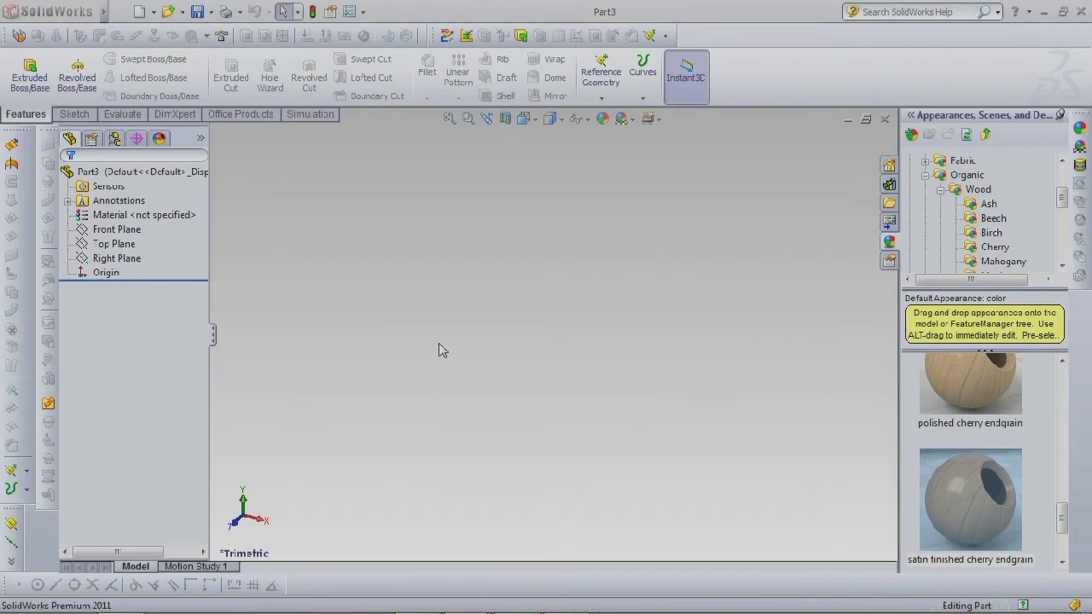
In the new part, sketch a center rectangle about 135 by 109 mm on the Top Plane, centred on the origin.
{"action": "left_click", "coordinate": [117, 245]}
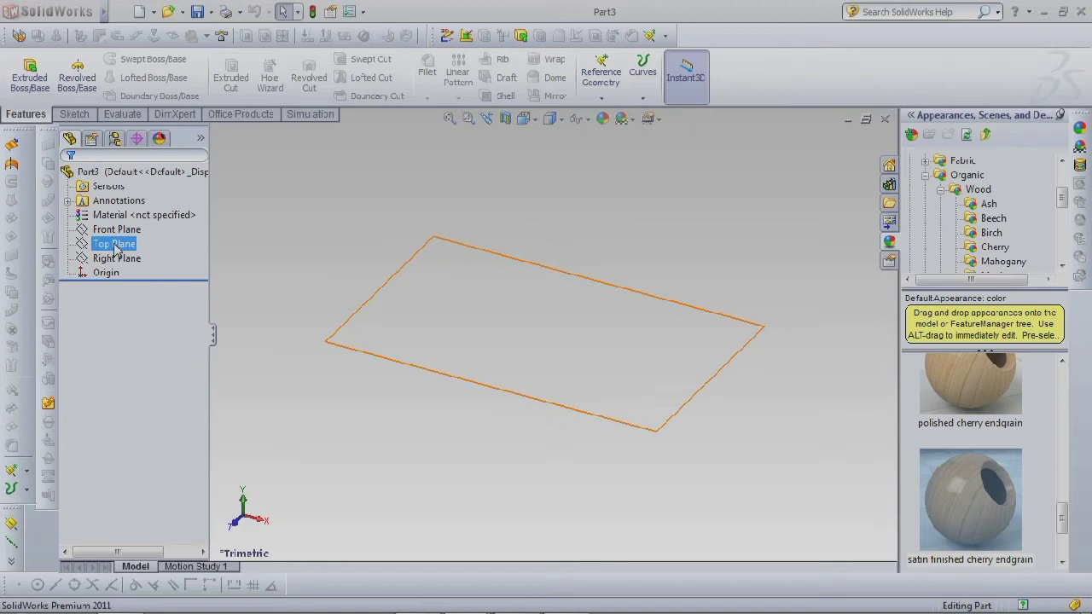
{"action": "left_click", "coordinate": [116, 247]}
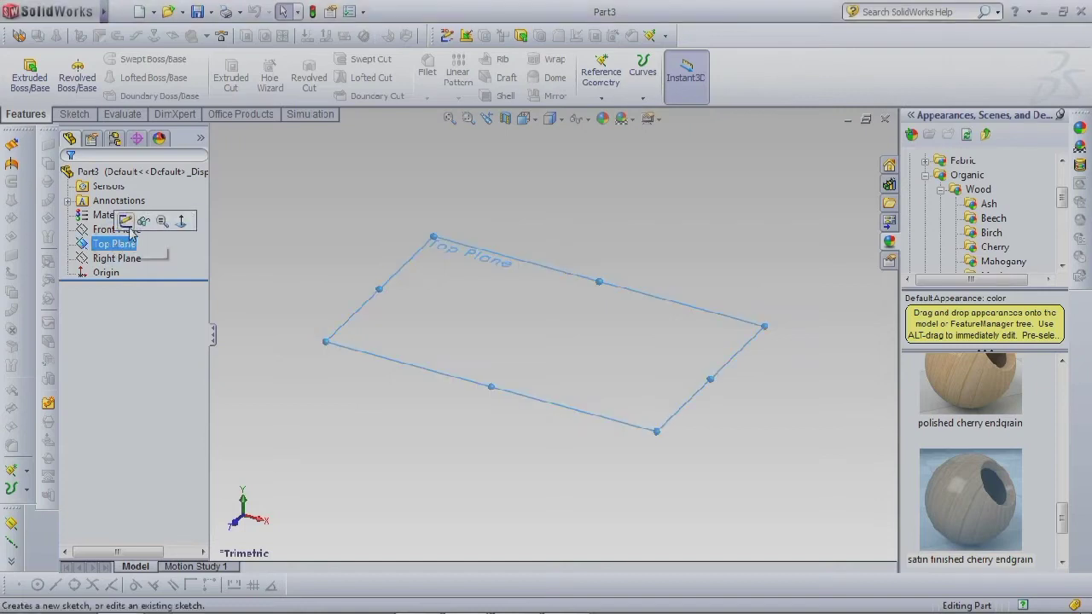
{"action": "left_click", "coordinate": [133, 220]}
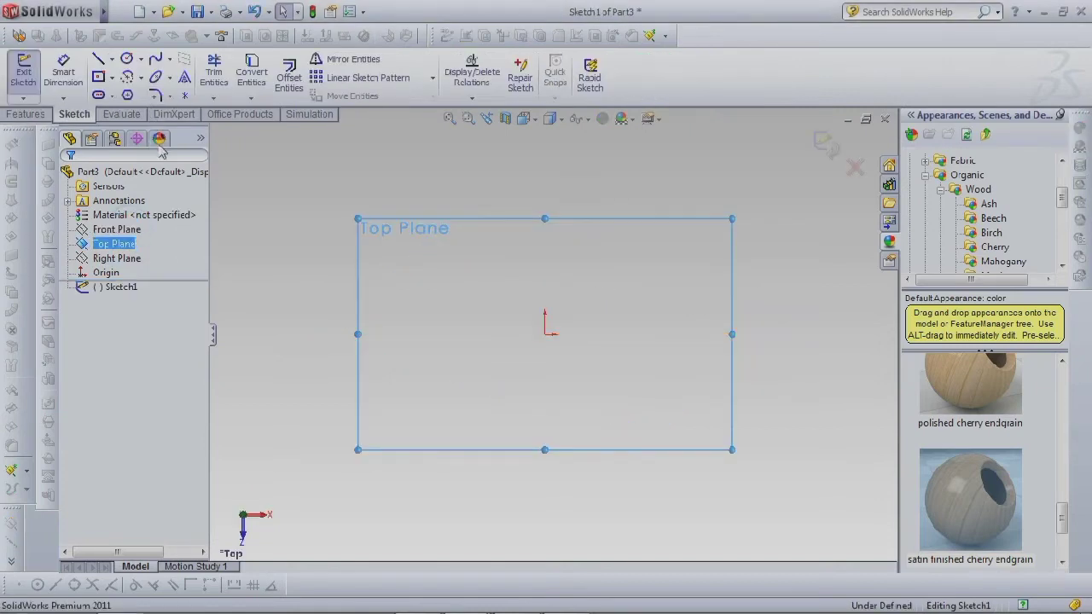
{"action": "left_click", "coordinate": [113, 78]}
{"action": "left_click", "coordinate": [159, 110]}
{"action": "left_click", "coordinate": [545, 332]}
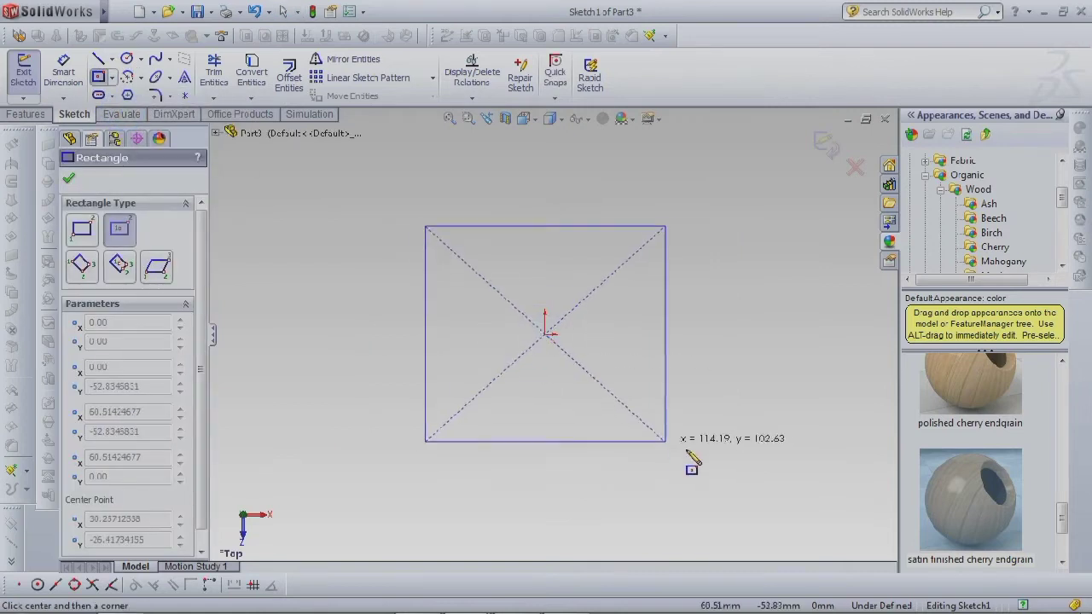
{"action": "left_click", "coordinate": [687, 449]}
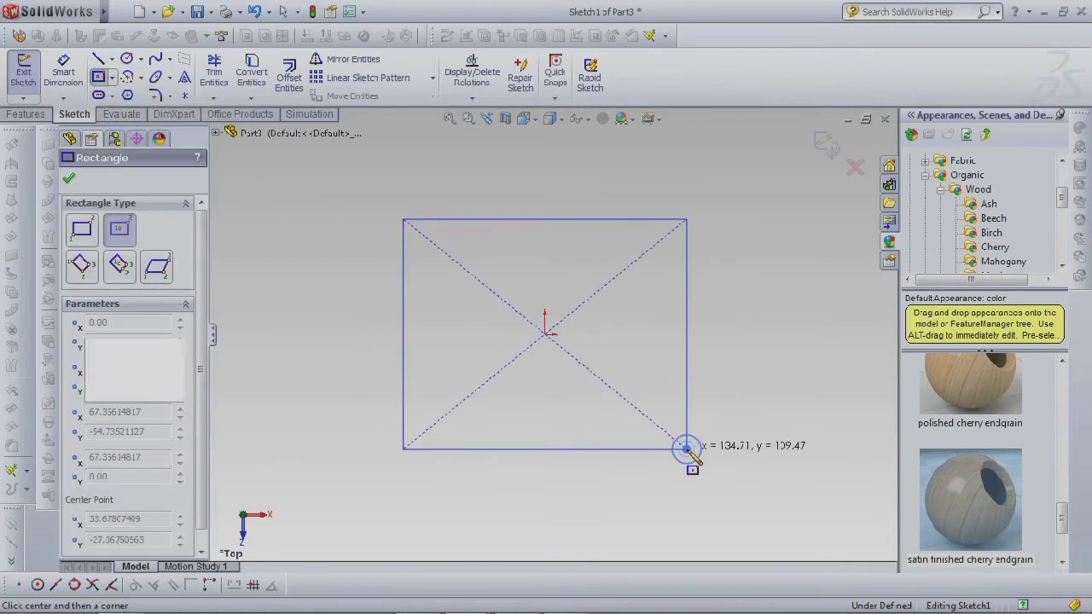
Dimension the centre rectangle to 25 mm wide and 15 mm high.
{"action": "left_click", "coordinate": [77, 72]}
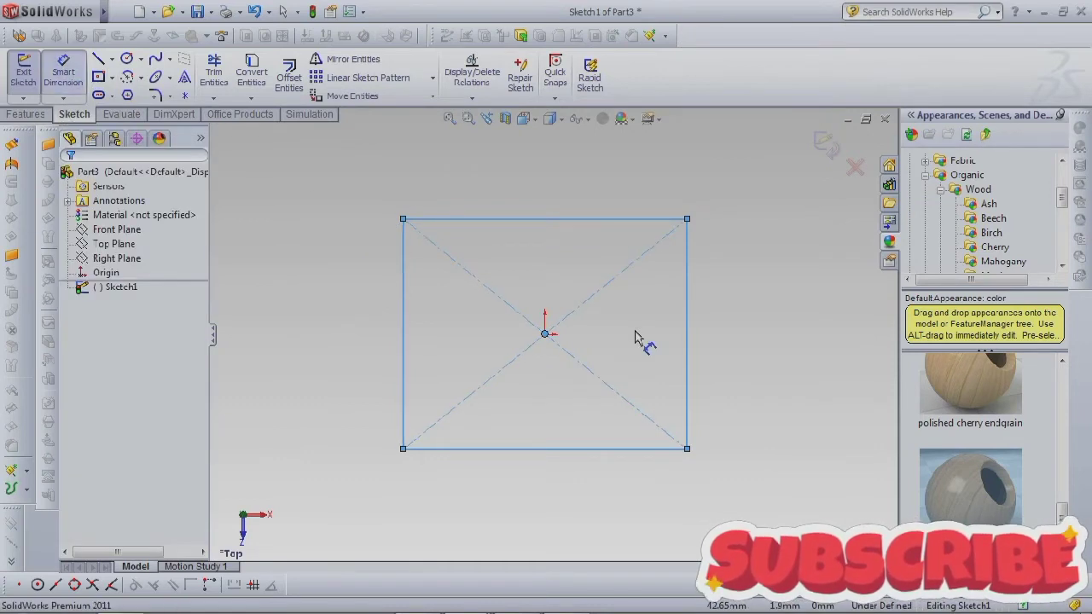
{"action": "left_click", "coordinate": [578, 198]}
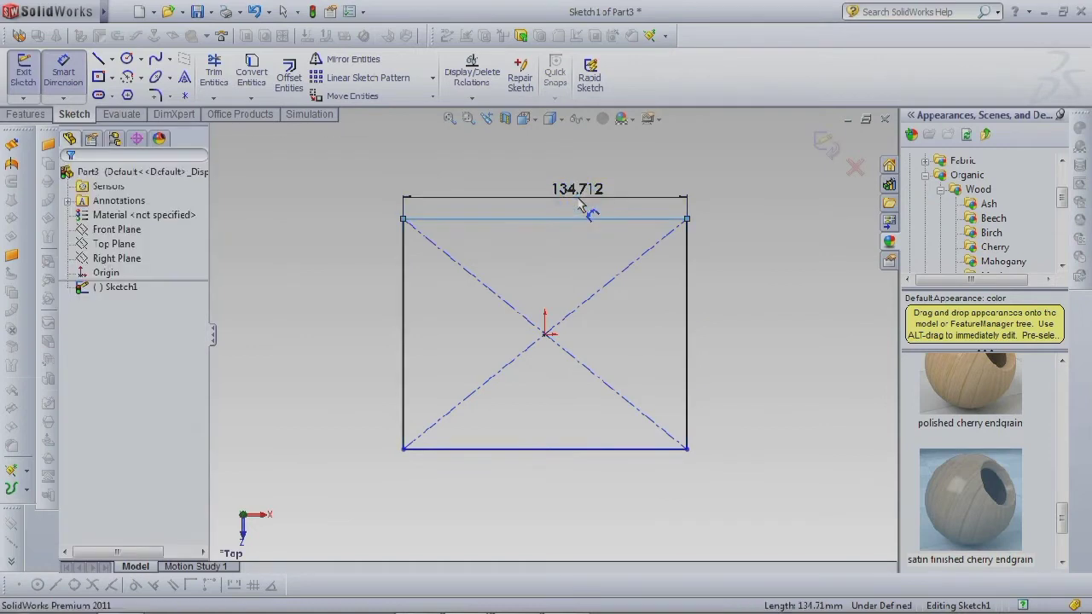
{"action": "type", "text": "25"}
{"action": "key", "text": "Return"}
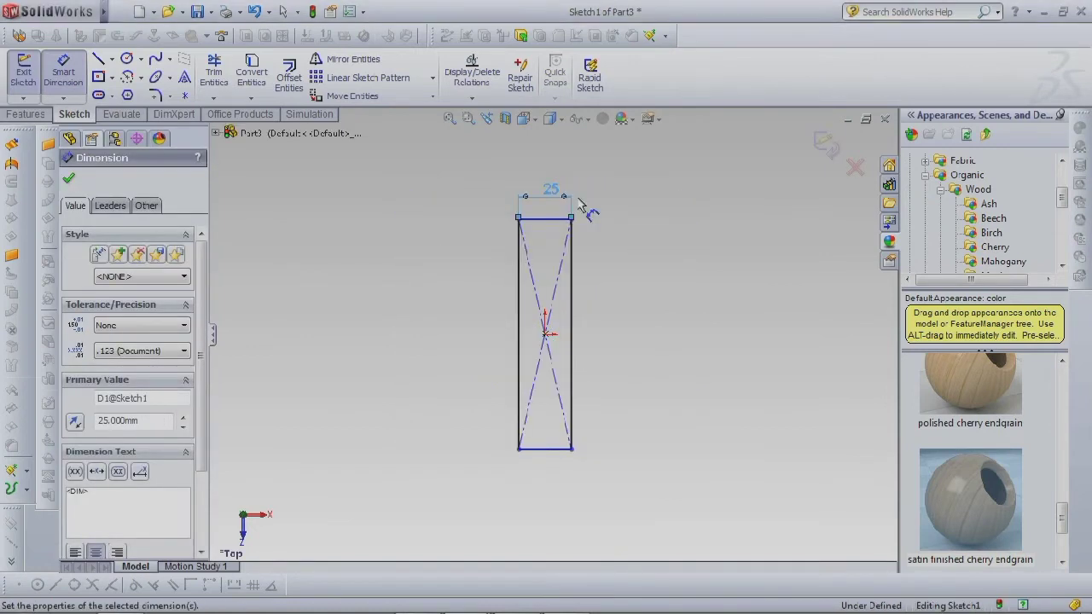
{"action": "left_click", "coordinate": [571, 288]}
{"action": "left_click", "coordinate": [624, 294]}
{"action": "type", "text": "15"}
{"action": "key", "text": "Return"}
{"action": "scroll", "coordinate": [559, 350], "scroll_direction": "down", "scroll_amount": 5}
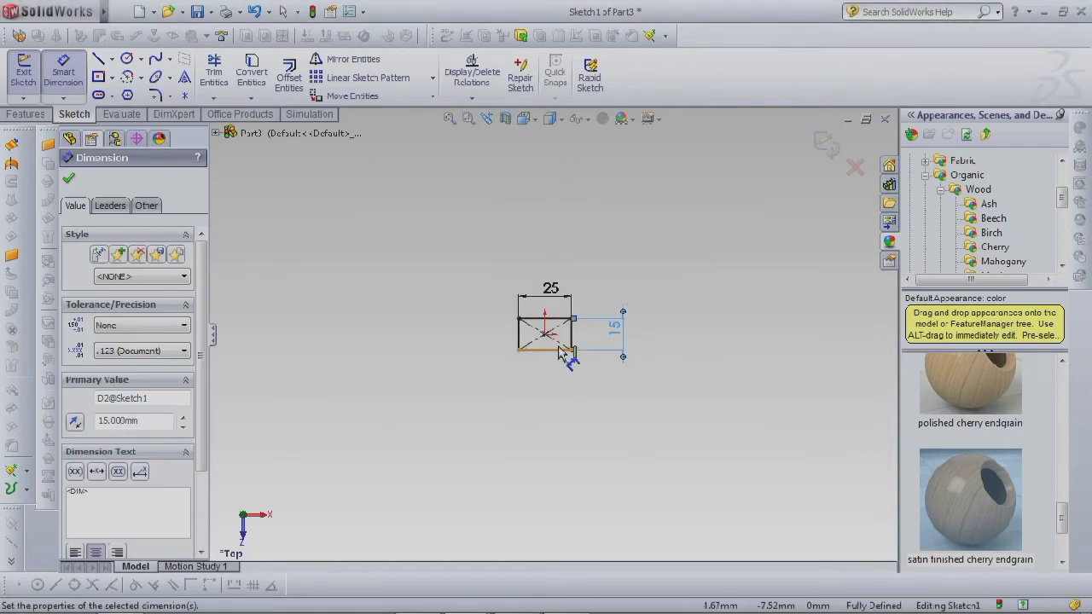
{"action": "left_click", "coordinate": [68, 181]}
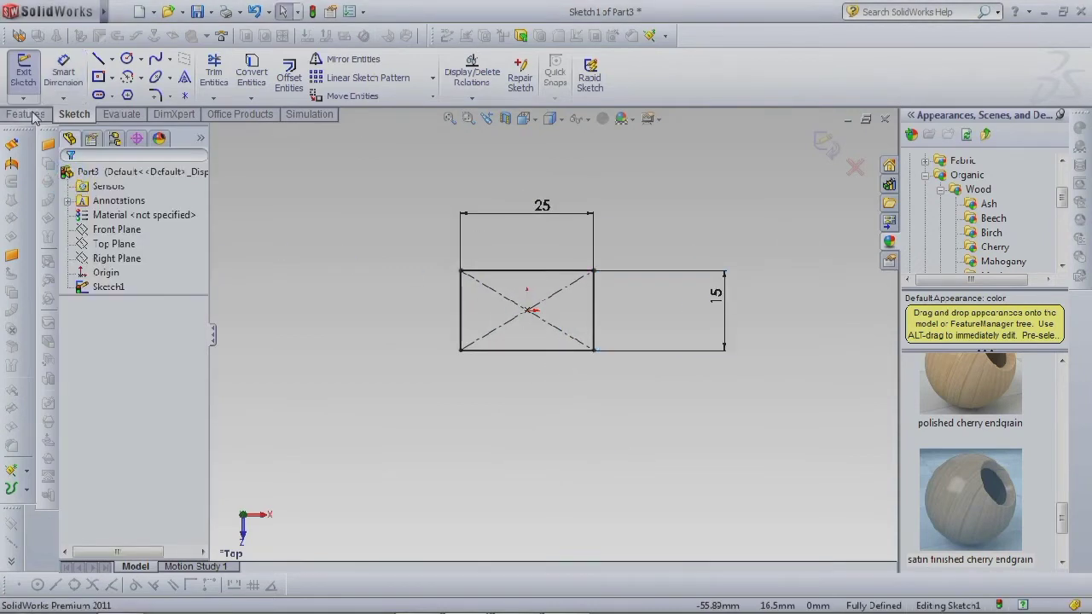
Extrude the rectangle sketch as a blind boss to a depth of 20 mm.
{"action": "left_click", "coordinate": [26, 114]}
{"action": "left_click", "coordinate": [30, 73]}
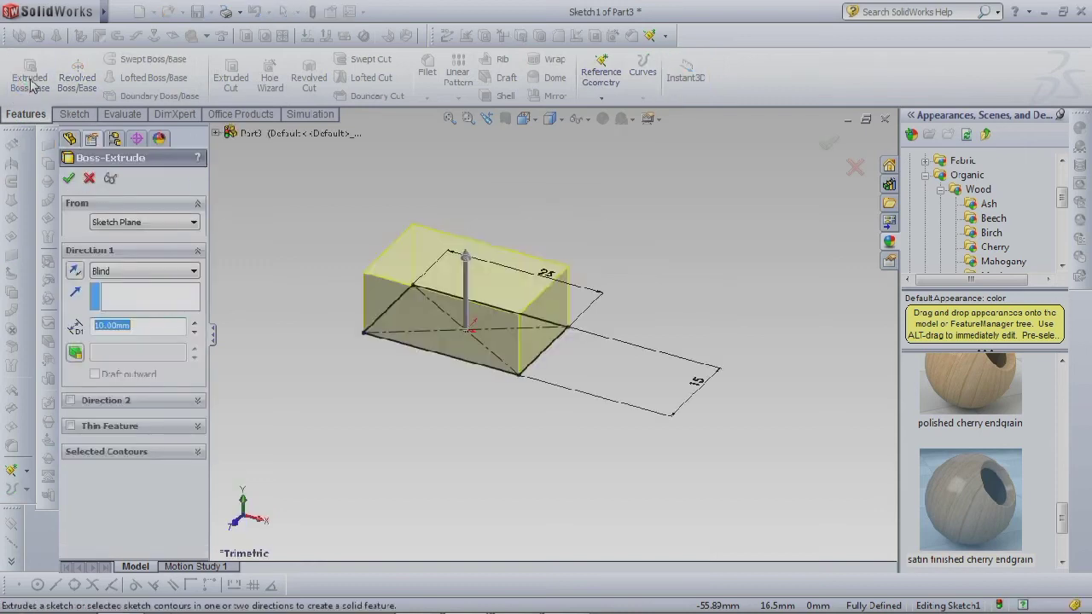
{"action": "key", "text": "Return"}
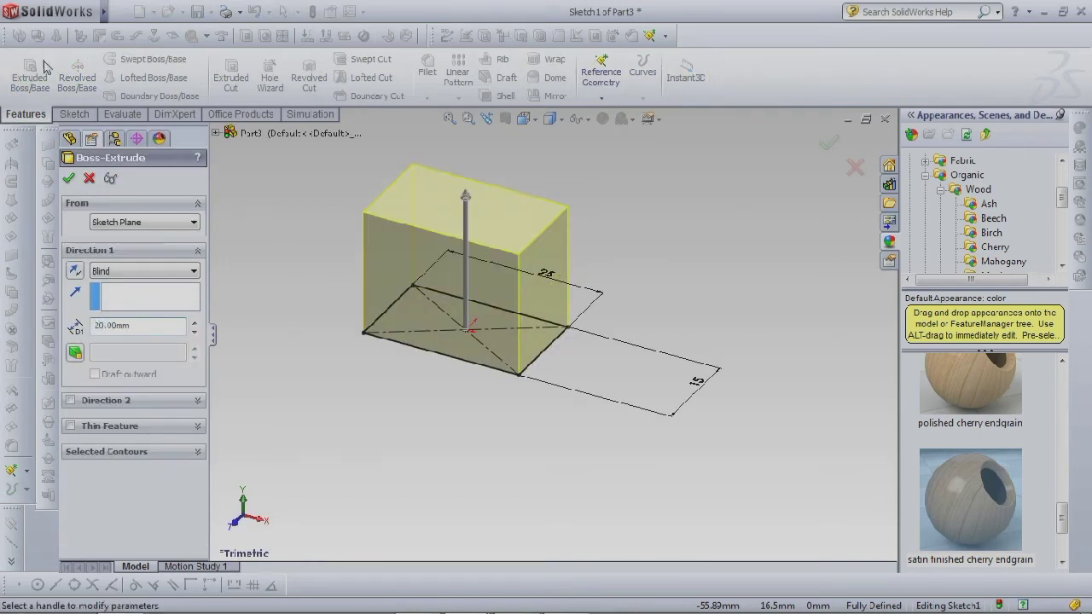
{"action": "left_click", "coordinate": [68, 179]}
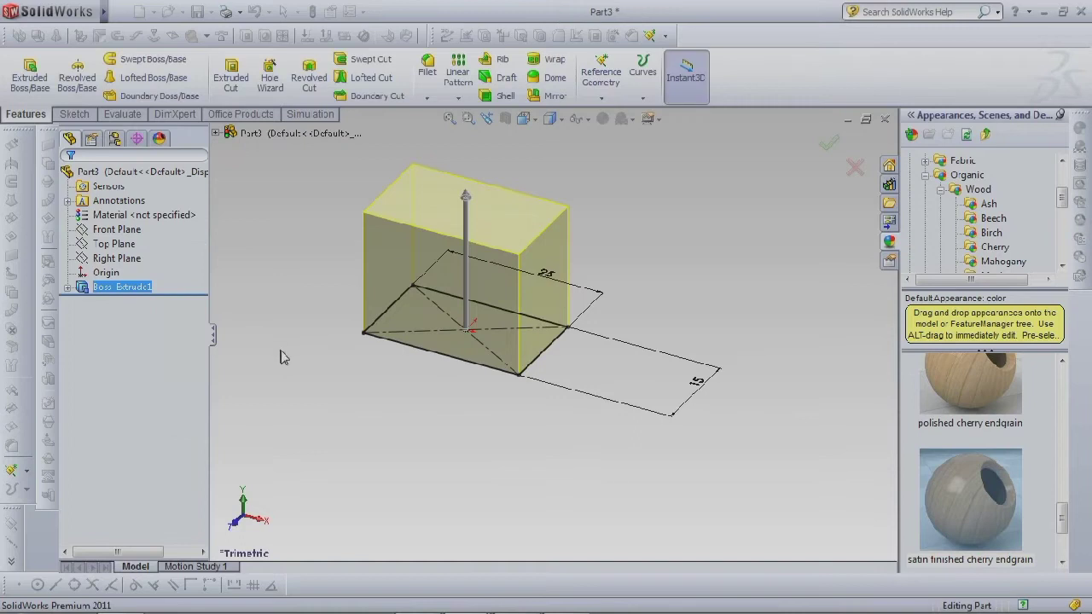
{"action": "key", "text": "f"}
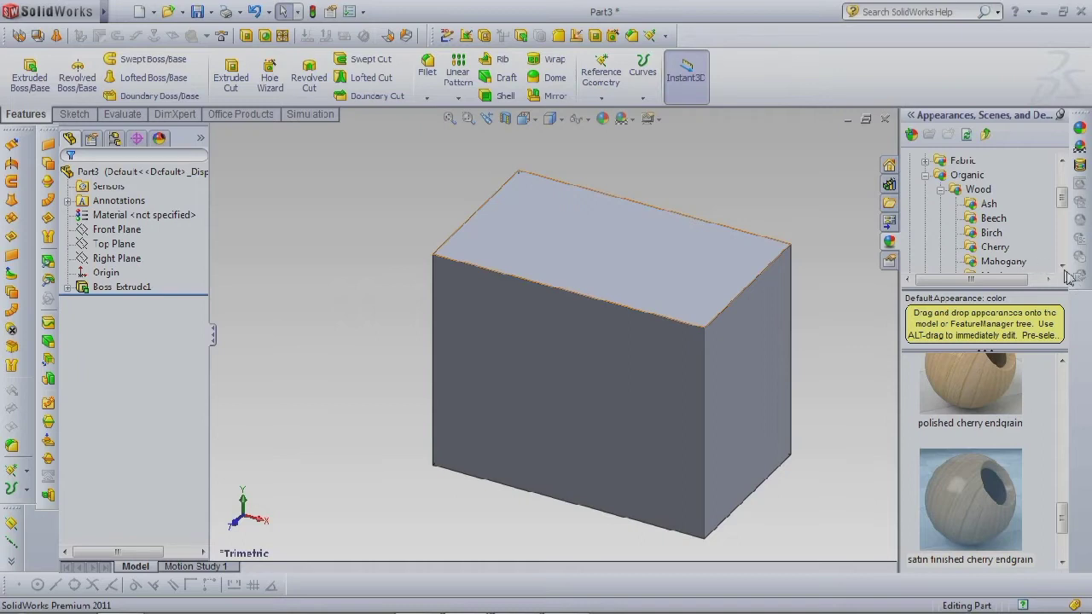
Try the oak wood appearances on the block, ending with unfinished oak endgrain applied to the part.
{"action": "scroll", "coordinate": [1069, 271], "scroll_direction": "down", "scroll_amount": 1}
{"action": "left_click", "coordinate": [988, 246]}
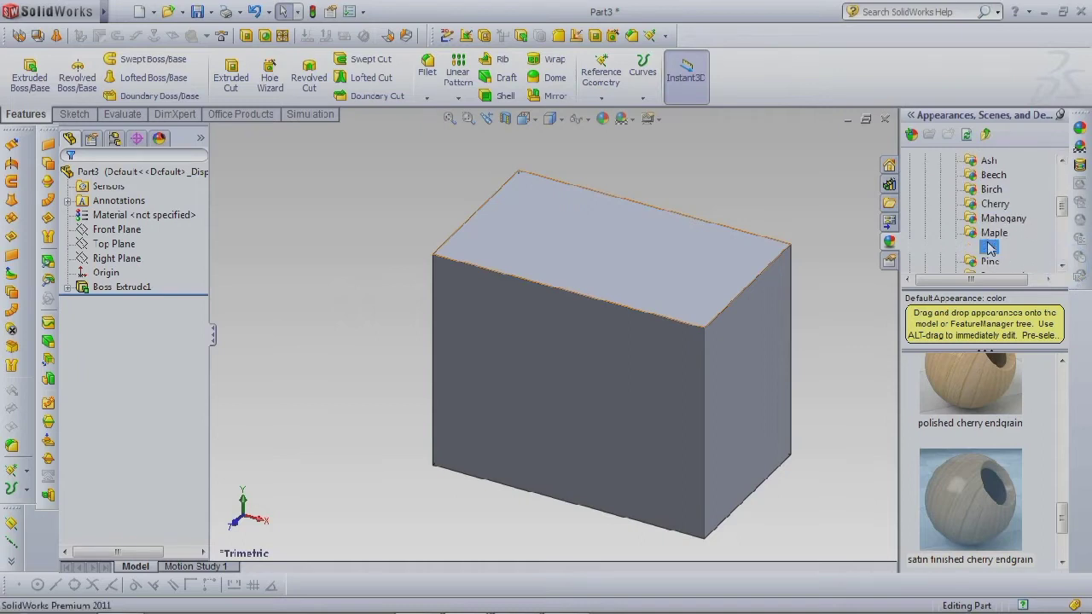
{"action": "double_click", "coordinate": [1002, 438]}
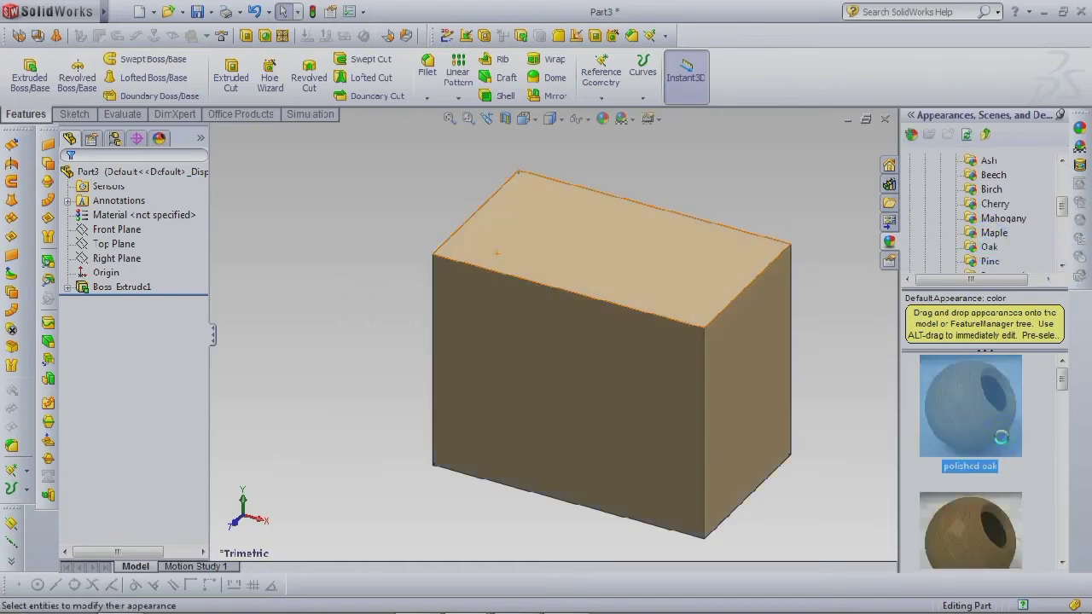
{"action": "left_click_drag", "start_coordinate": [949, 442], "coordinate": [898, 443]}
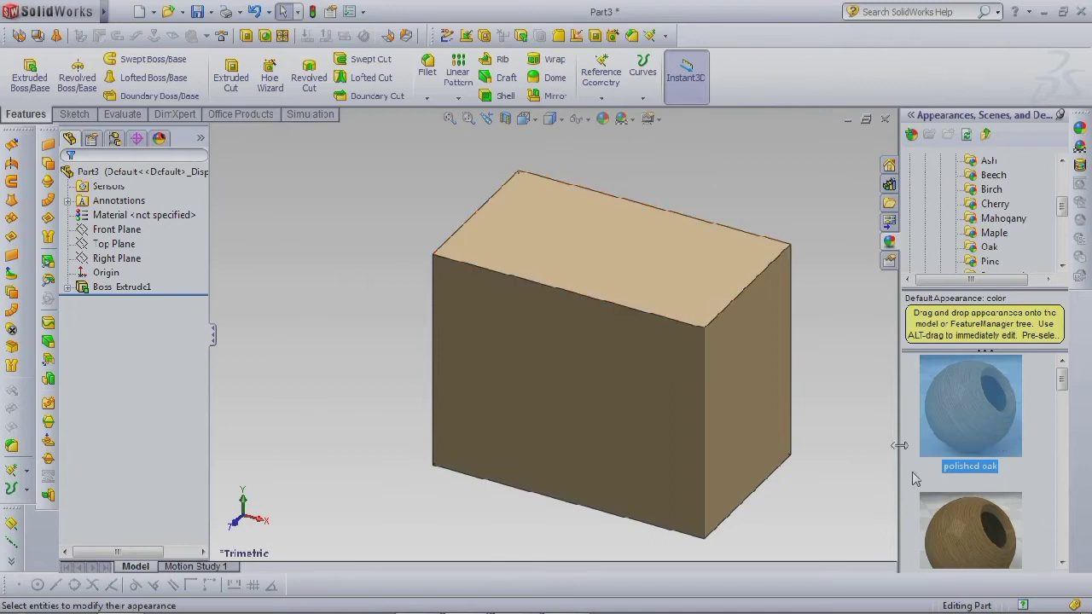
{"action": "scroll", "coordinate": [938, 495], "scroll_direction": "down", "scroll_amount": 1}
{"action": "double_click", "coordinate": [973, 524]}
{"action": "scroll", "coordinate": [973, 517], "scroll_direction": "down", "scroll_amount": 3}
{"action": "double_click", "coordinate": [973, 516]}
{"action": "scroll", "coordinate": [974, 515], "scroll_direction": "down", "scroll_amount": 2}
{"action": "double_click", "coordinate": [974, 514]}
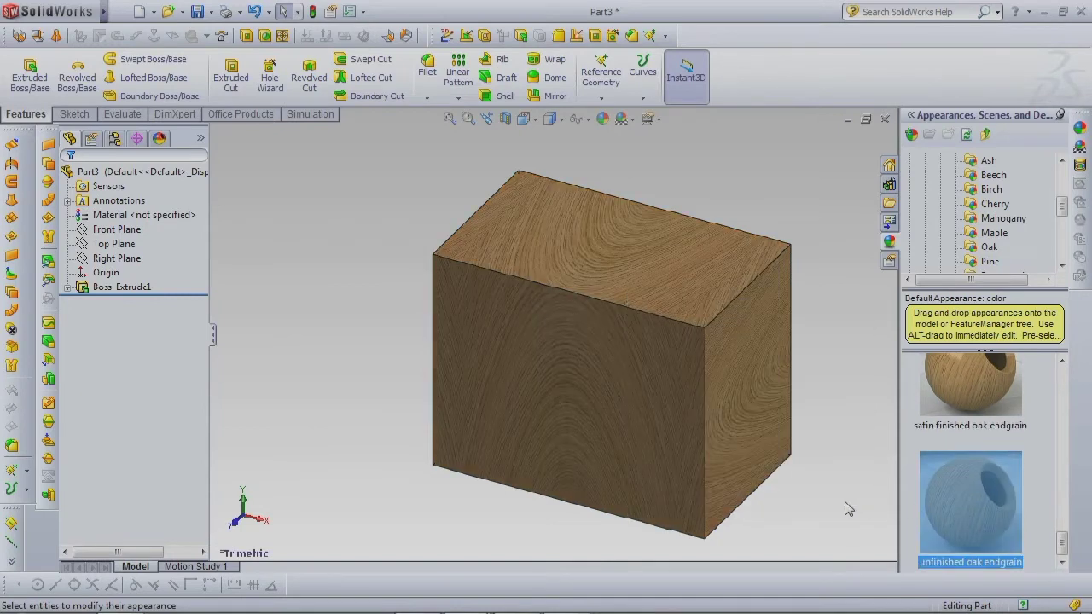
Sketch a circle about 12.5 mm in diameter on the block's top face, centred on the origin.
{"action": "left_click", "coordinate": [637, 248]}
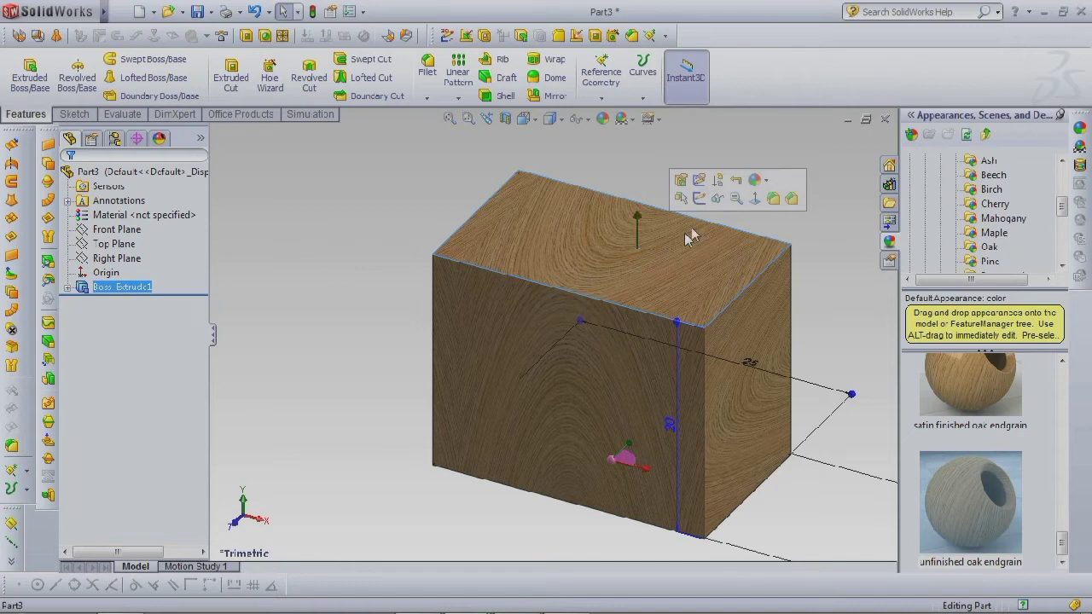
{"action": "left_click", "coordinate": [699, 198]}
{"action": "left_click", "coordinate": [526, 118]}
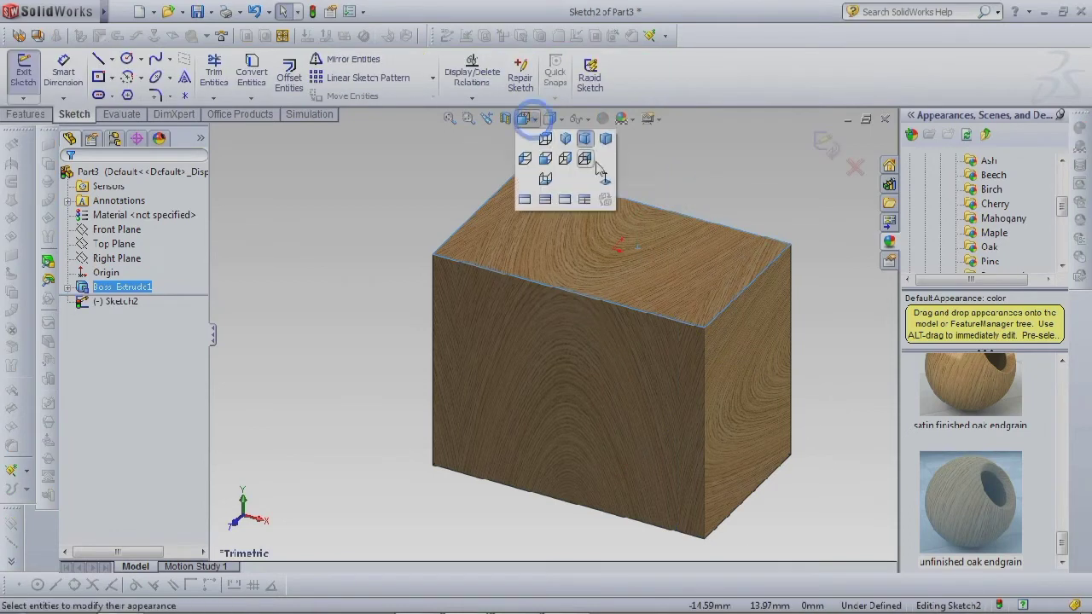
{"action": "left_click", "coordinate": [604, 178]}
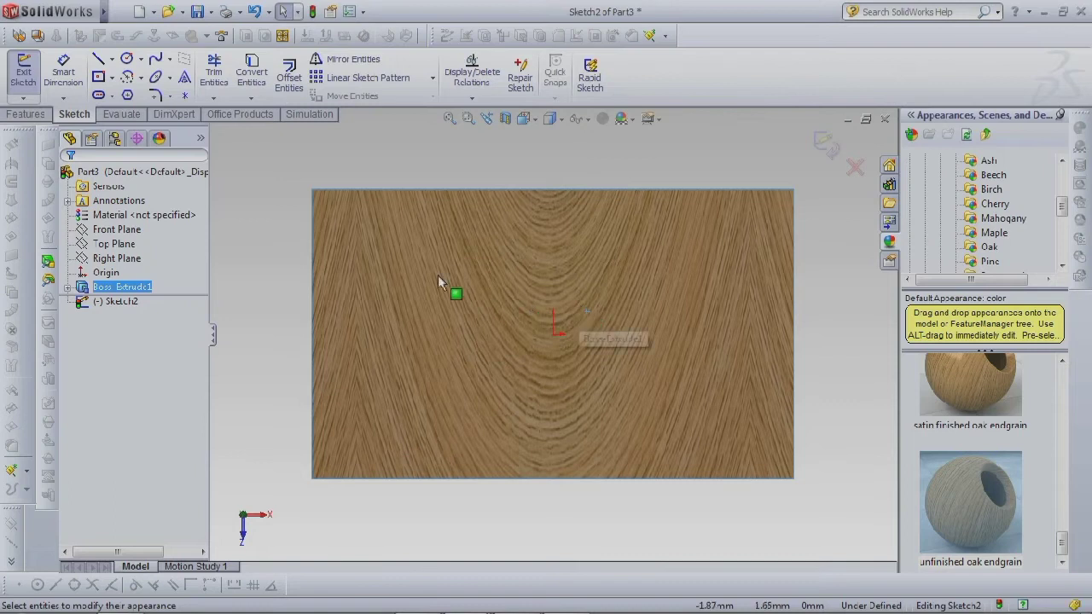
{"action": "left_click", "coordinate": [127, 58]}
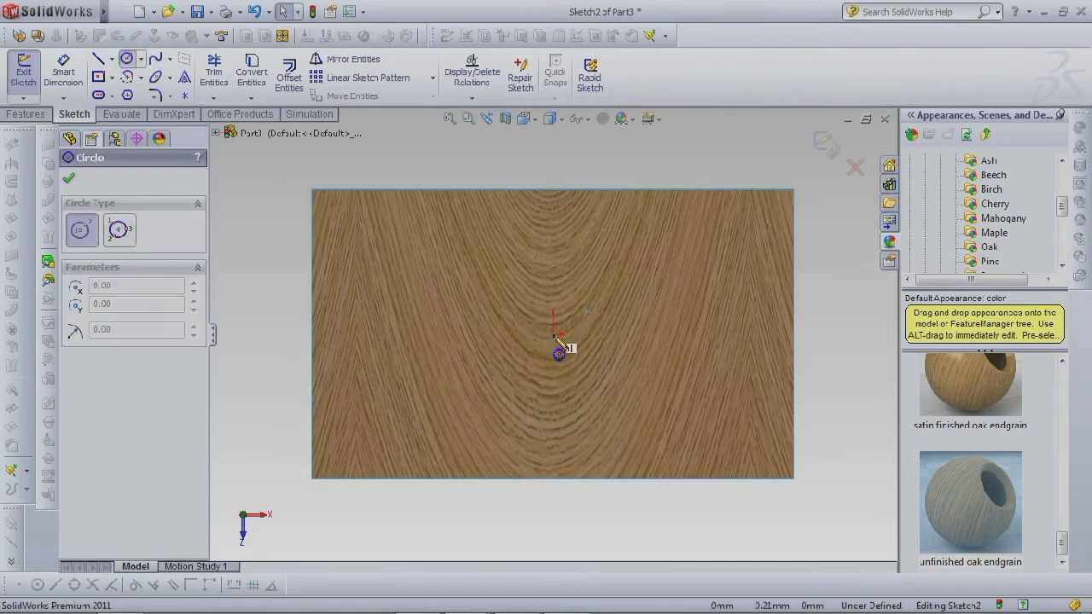
{"action": "left_click", "coordinate": [555, 333]}
{"action": "left_click", "coordinate": [653, 399]}
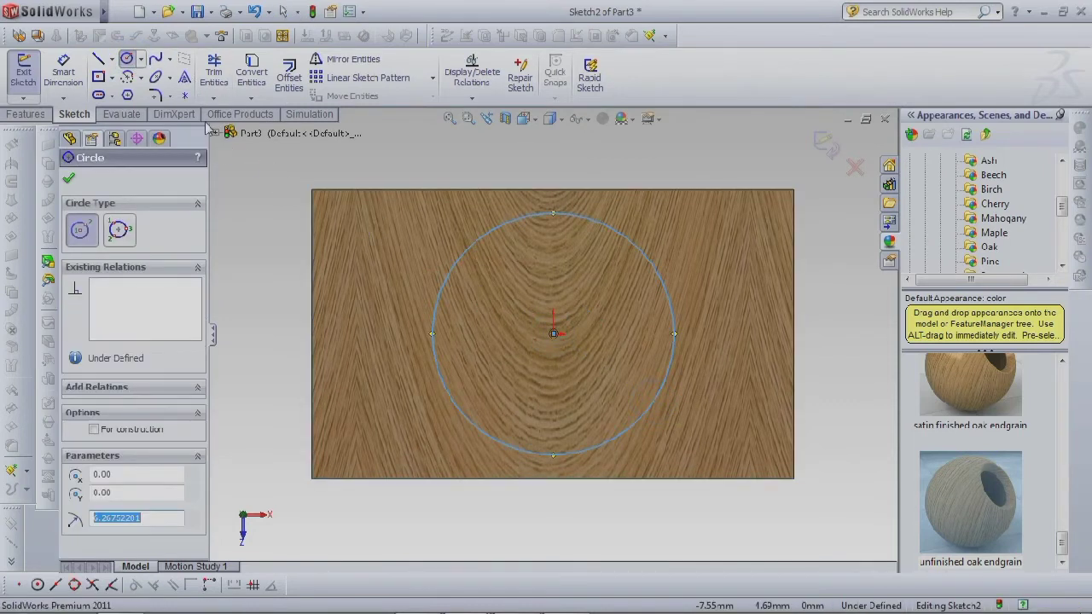
Dimension the circle's diameter at 5.5 mm.
{"action": "left_click", "coordinate": [63, 72]}
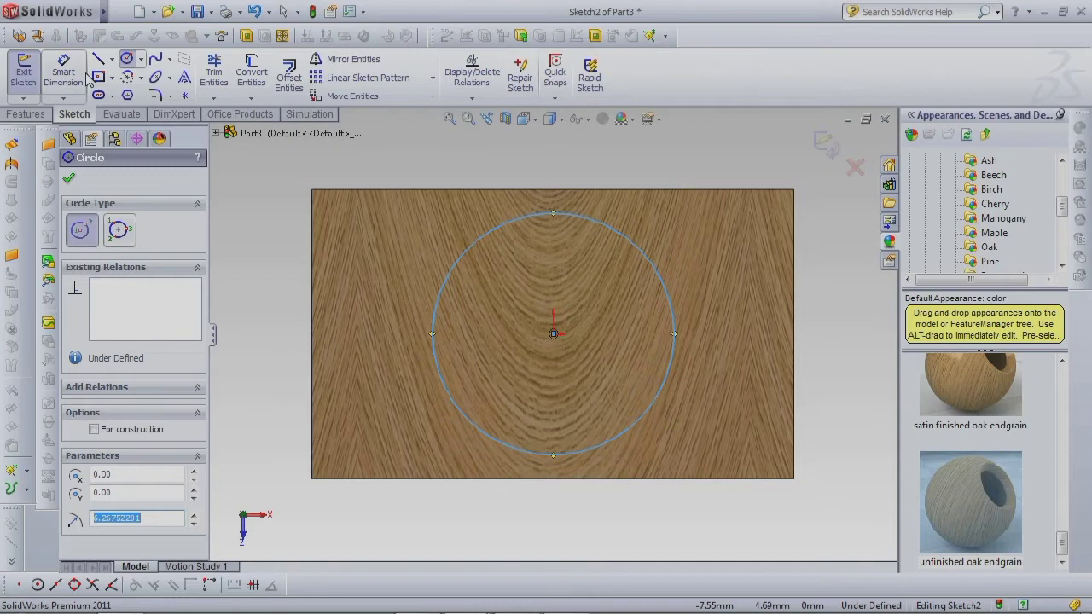
{"action": "left_click", "coordinate": [435, 339]}
{"action": "left_click", "coordinate": [400, 314]}
{"action": "type", "text": "5.5"}
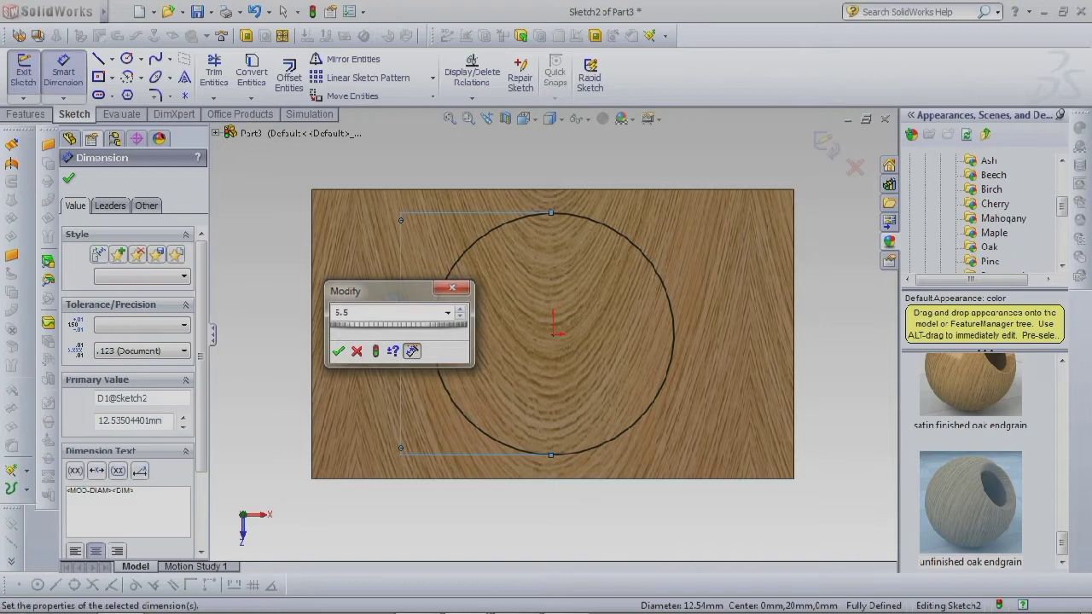
{"action": "key", "text": "Return"}
Set the circle's diameter to 5.2 mm and finish dimensioning.
{"action": "double_click", "coordinate": [400, 328]}
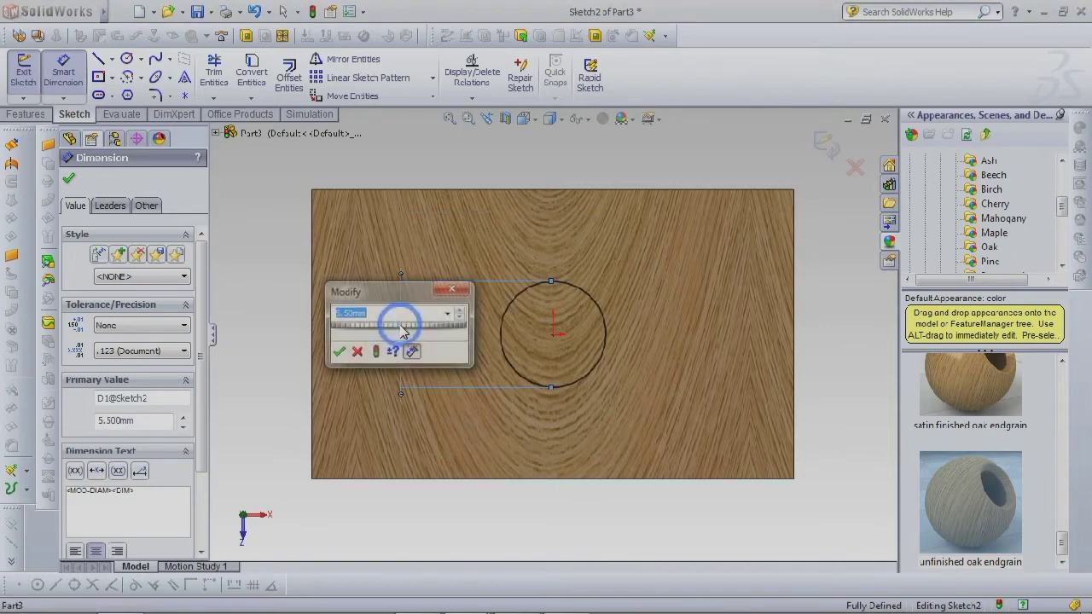
{"action": "type", "text": "5.2"}
{"action": "key", "text": "Return"}
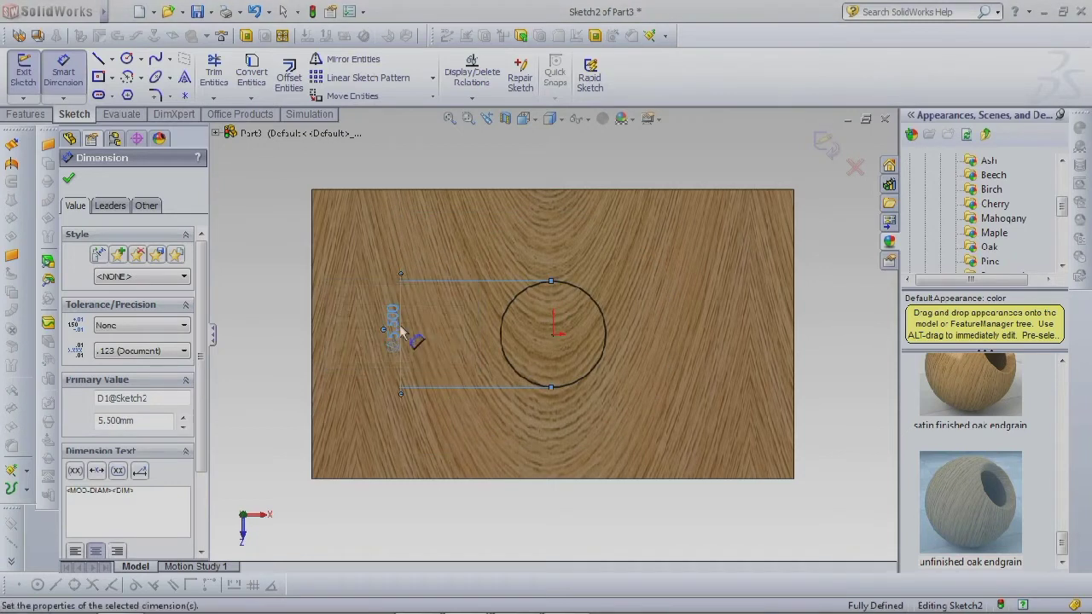
{"action": "left_click", "coordinate": [69, 181]}
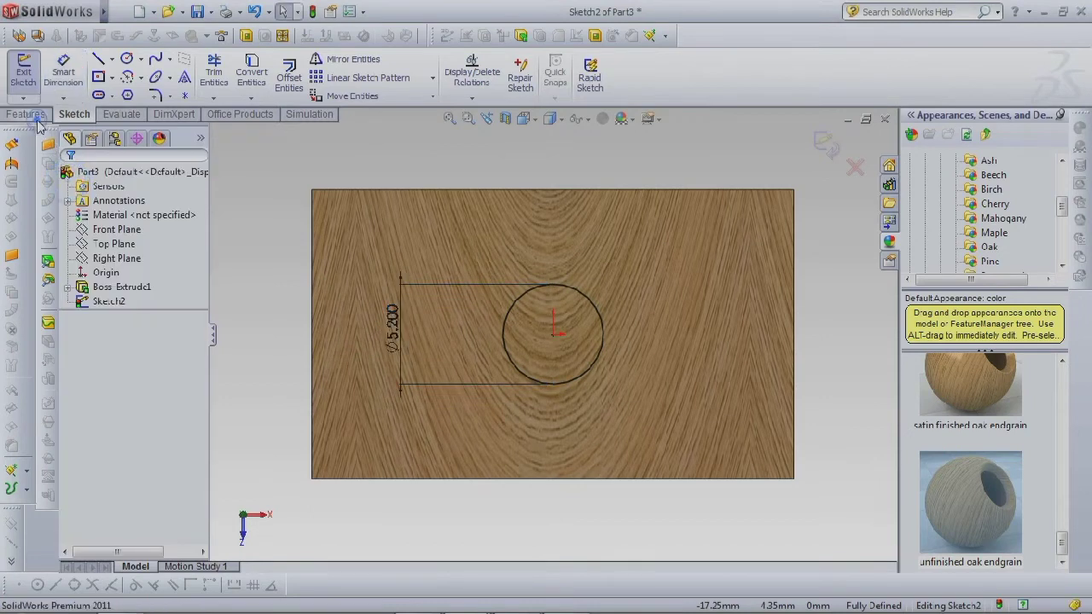
Cut the circle into the block as a blind extruded cut 10 mm deep.
{"action": "left_click", "coordinate": [34, 116]}
{"action": "left_click", "coordinate": [231, 75]}
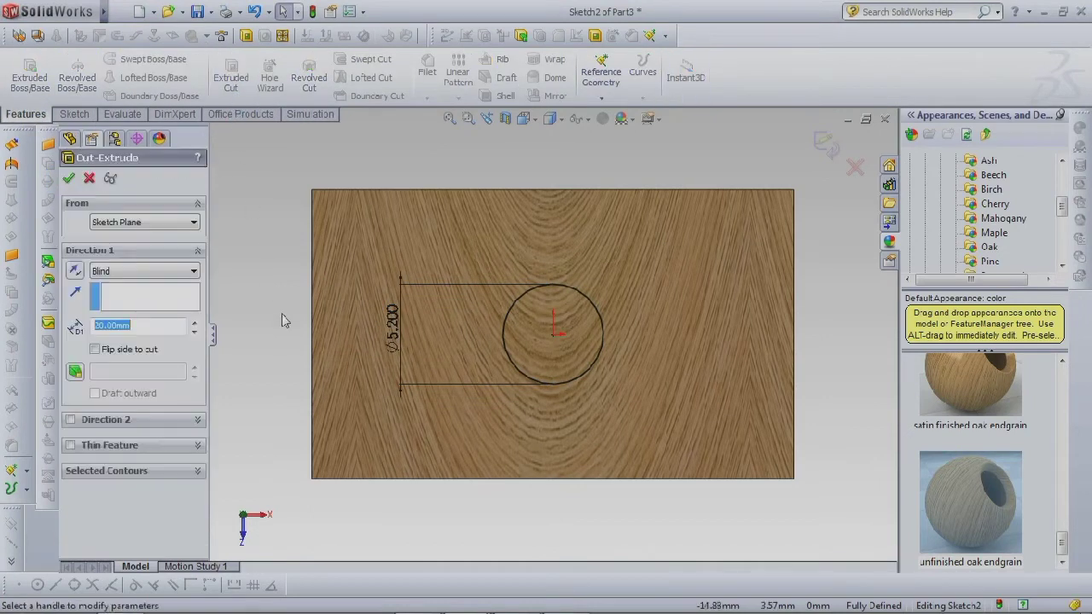
{"action": "type", "text": "10"}
{"action": "key", "text": "Return"}
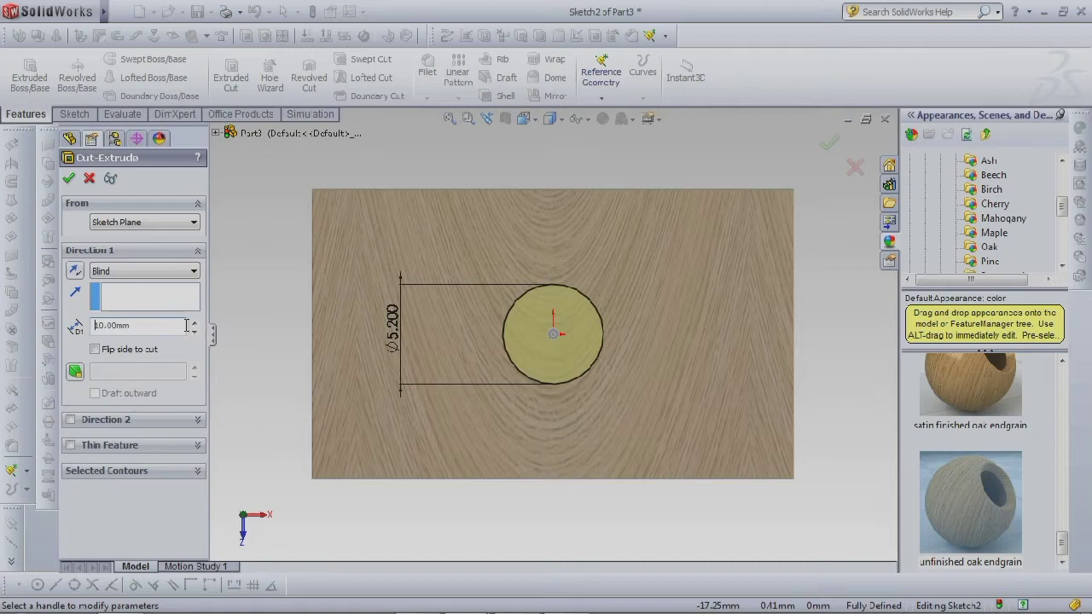
{"action": "left_click", "coordinate": [69, 180]}
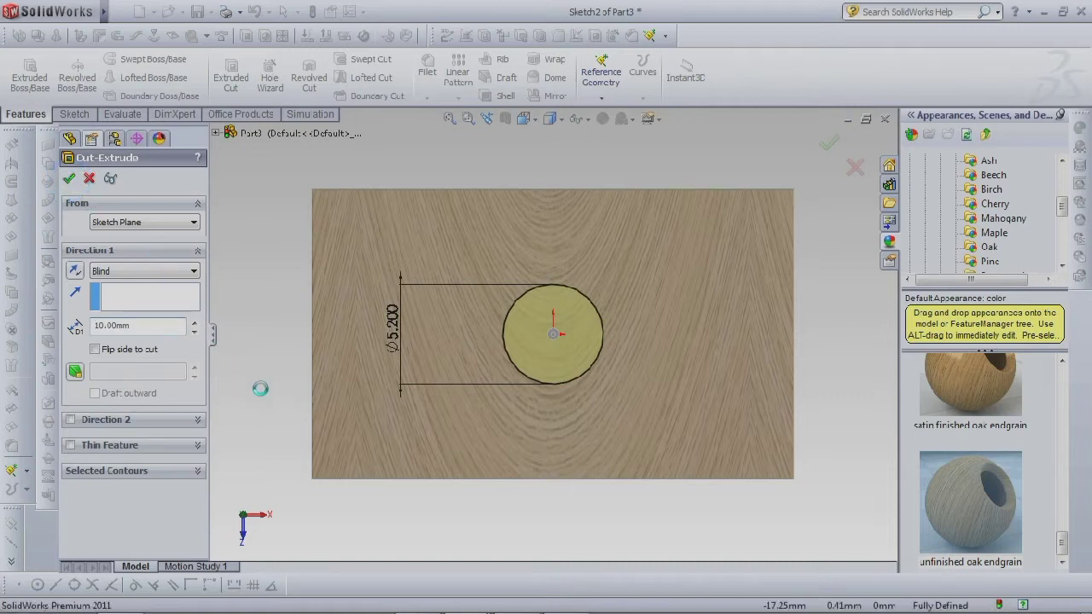
{"action": "middle_click_drag", "start_coordinate": [270, 392], "coordinate": [266, 323]}
{"action": "key", "text": "f"}
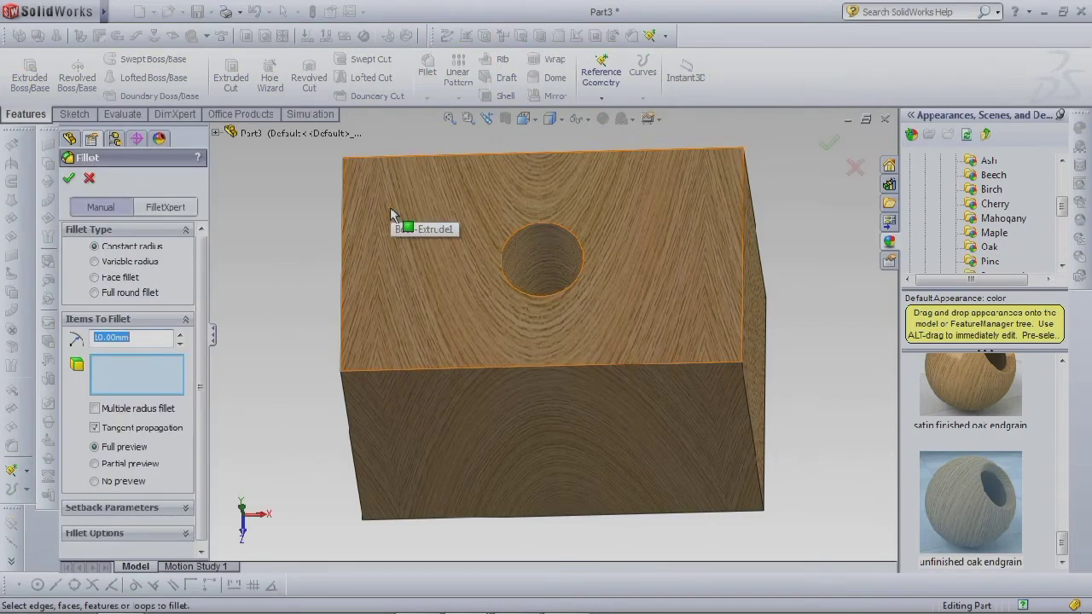
Fillet all outer edges of the block and the edges of the hole with a constant 1 mm radius.
{"action": "type", "text": "1"}
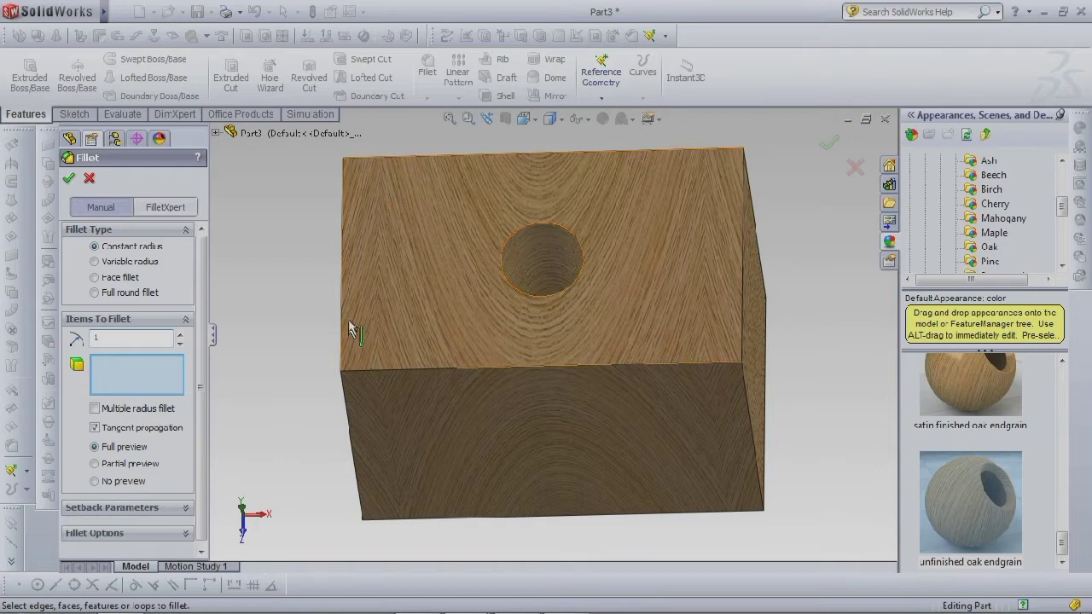
{"action": "scroll", "coordinate": [350, 316], "scroll_direction": "up", "scroll_amount": 2}
{"action": "middle_click_drag", "start_coordinate": [349, 299], "coordinate": [353, 280]}
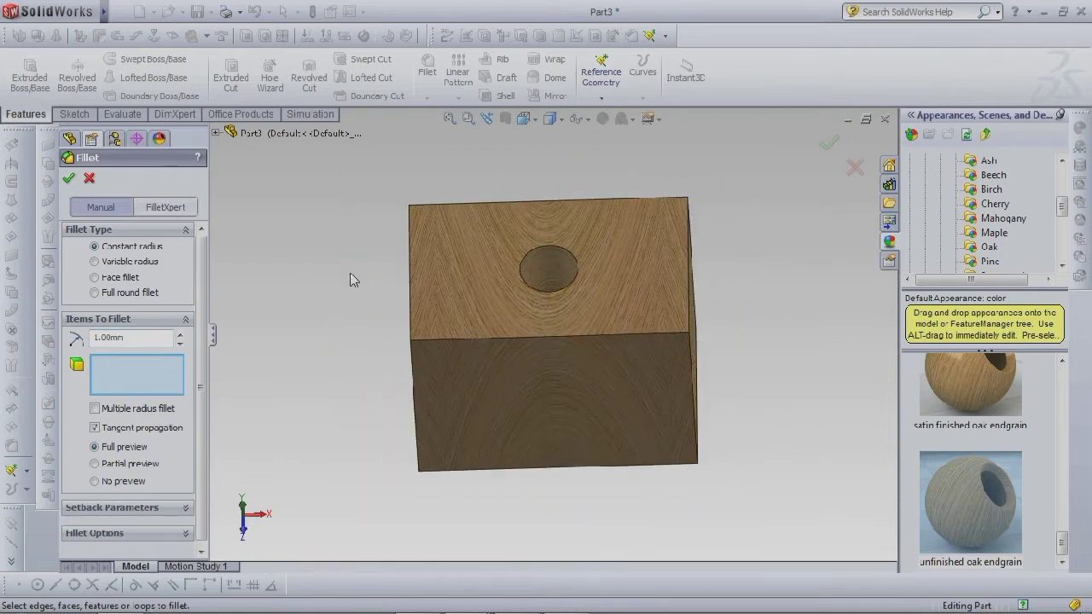
{"action": "left_click_drag", "start_coordinate": [322, 209], "coordinate": [772, 513]}
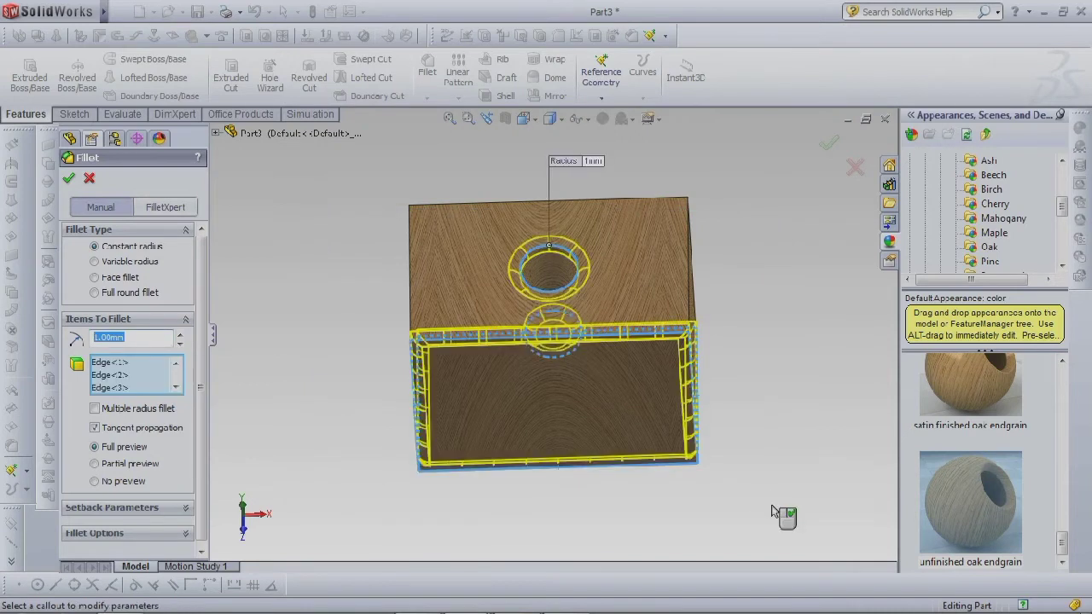
{"action": "left_click", "coordinate": [686, 294]}
{"action": "left_click", "coordinate": [627, 203]}
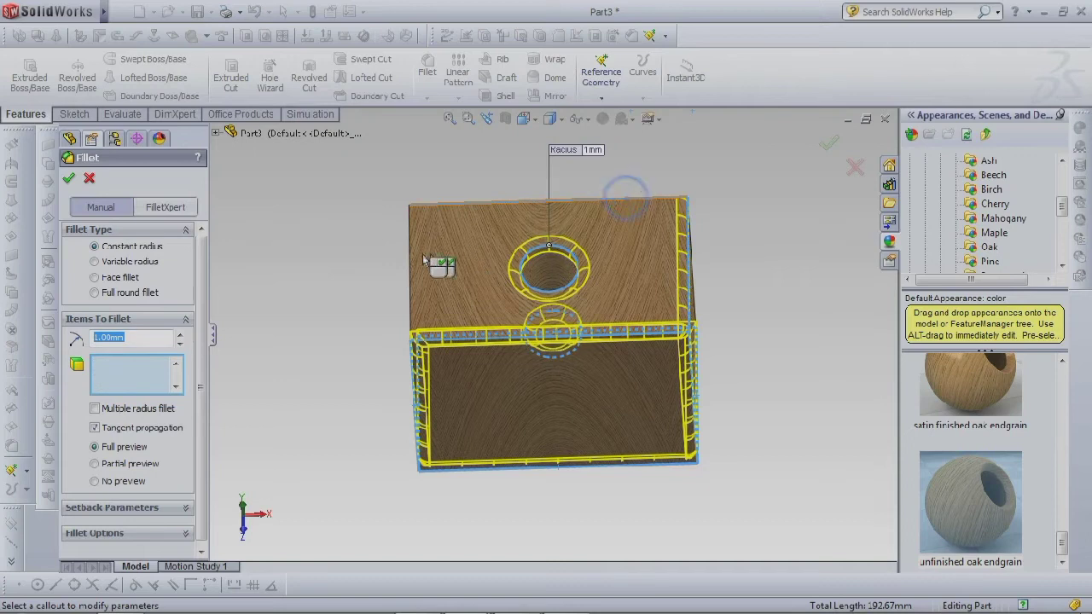
{"action": "left_click", "coordinate": [413, 268]}
{"action": "middle_click_drag", "start_coordinate": [382, 288], "coordinate": [516, 391]}
{"action": "left_click", "coordinate": [543, 401]}
{"action": "left_click", "coordinate": [479, 203]}
{"action": "middle_click_drag", "start_coordinate": [347, 212], "coordinate": [257, 207]}
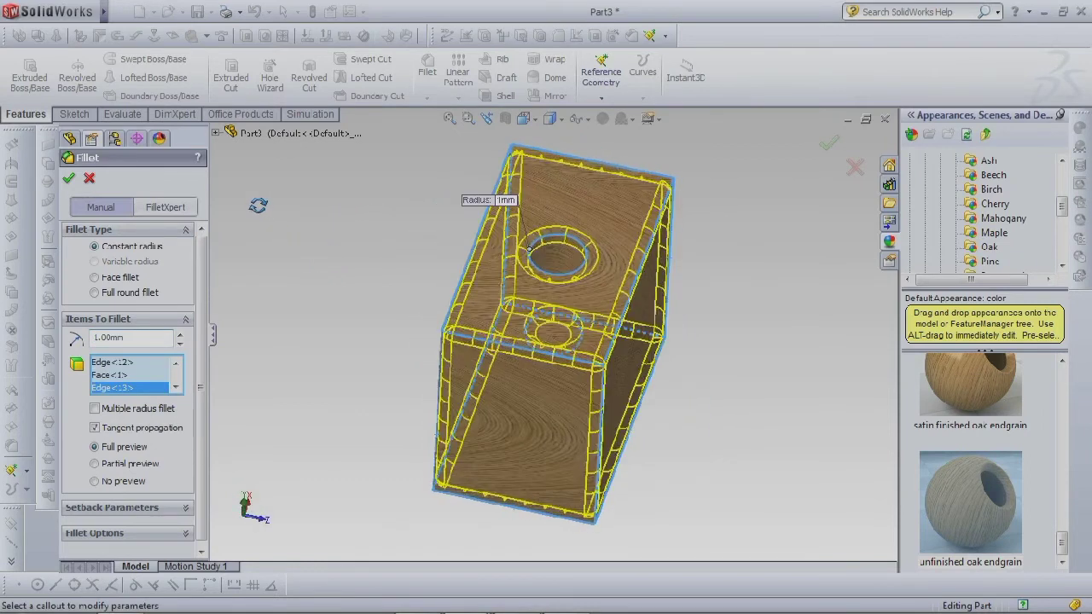
{"action": "middle_click_drag", "start_coordinate": [394, 411], "coordinate": [254, 333]}
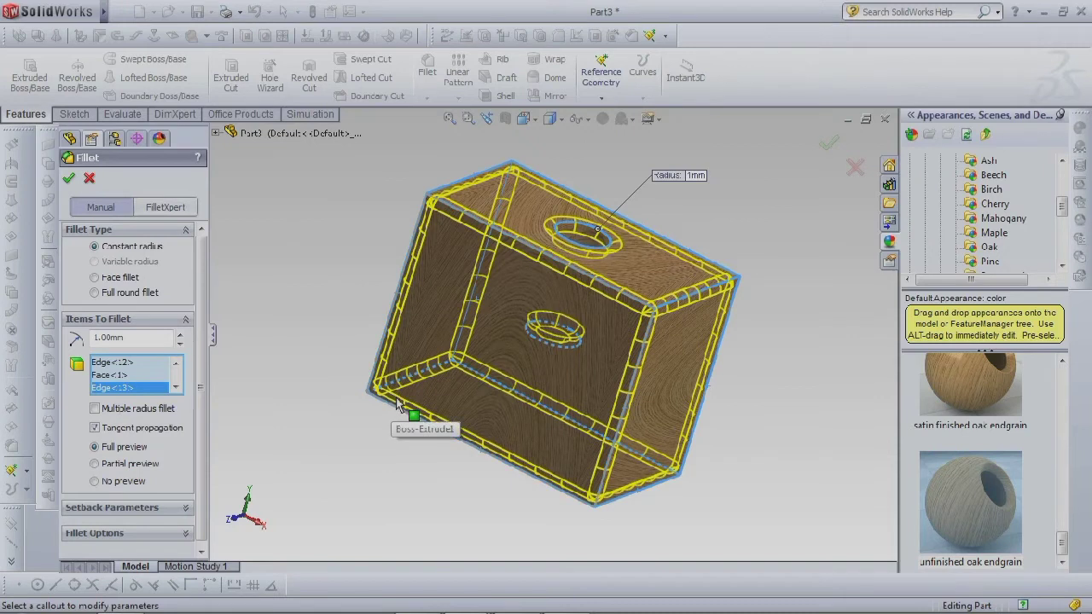
{"action": "left_click", "coordinate": [69, 180]}
Save the finished block as a part named sliding.
{"action": "middle_click_drag", "start_coordinate": [337, 264], "coordinate": [326, 339]}
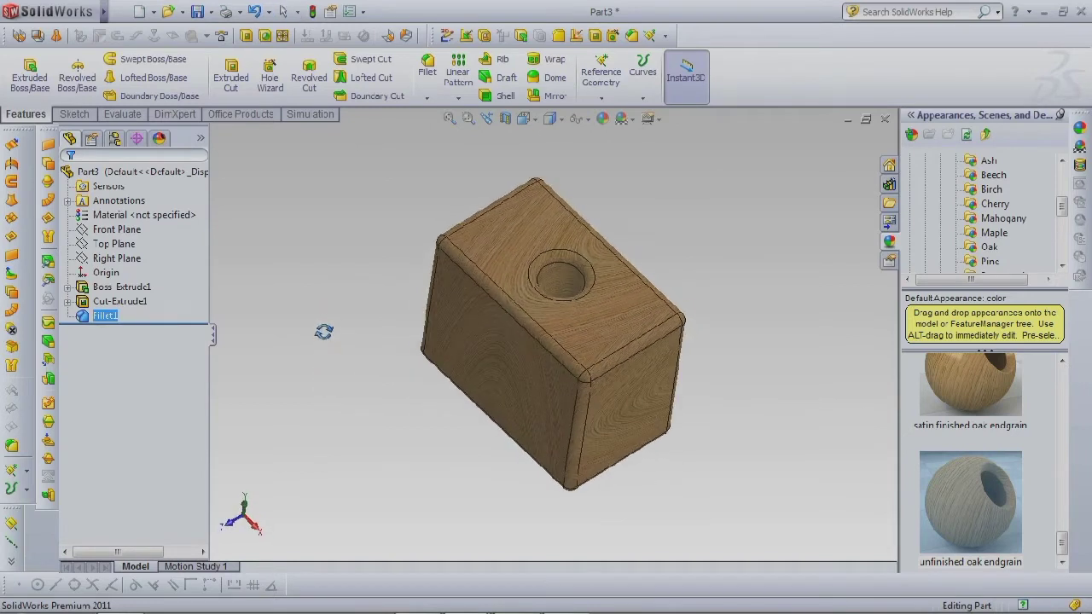
{"action": "left_click", "coordinate": [197, 11]}
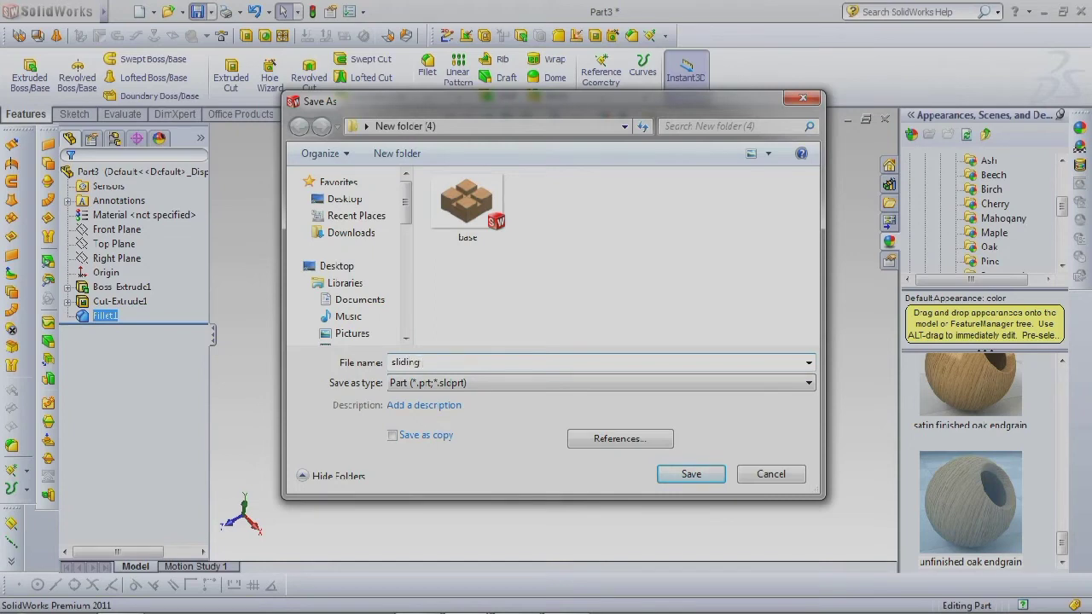
{"action": "key", "text": "Return"}
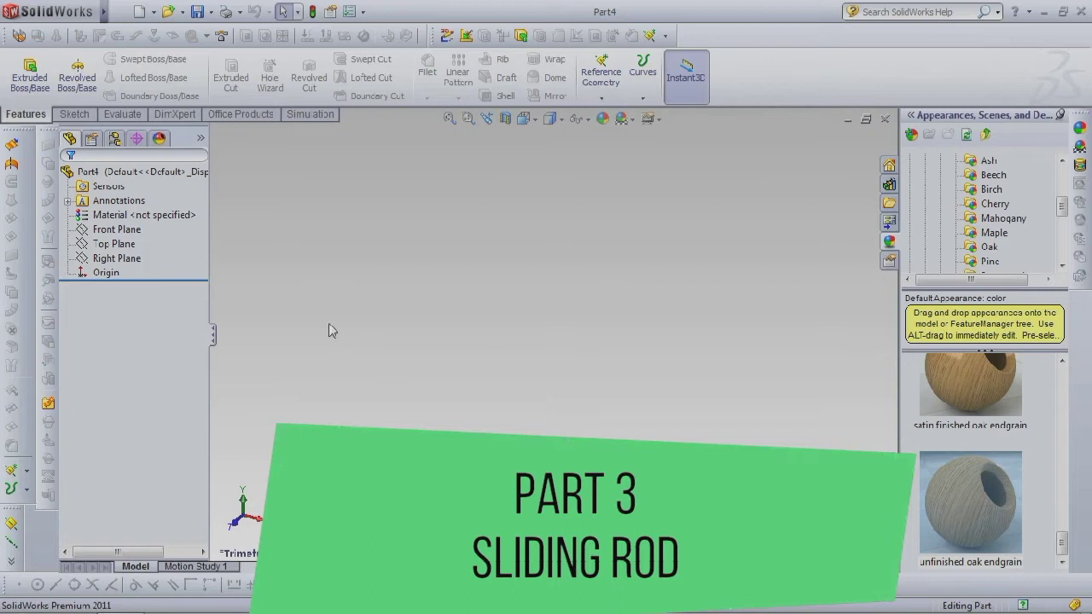
Start a sketch on the Front Plane of the new part and draw a center rectangle about 268 x 36 mm centred on the origin.
{"action": "left_click", "coordinate": [117, 230]}
{"action": "left_click", "coordinate": [139, 205]}
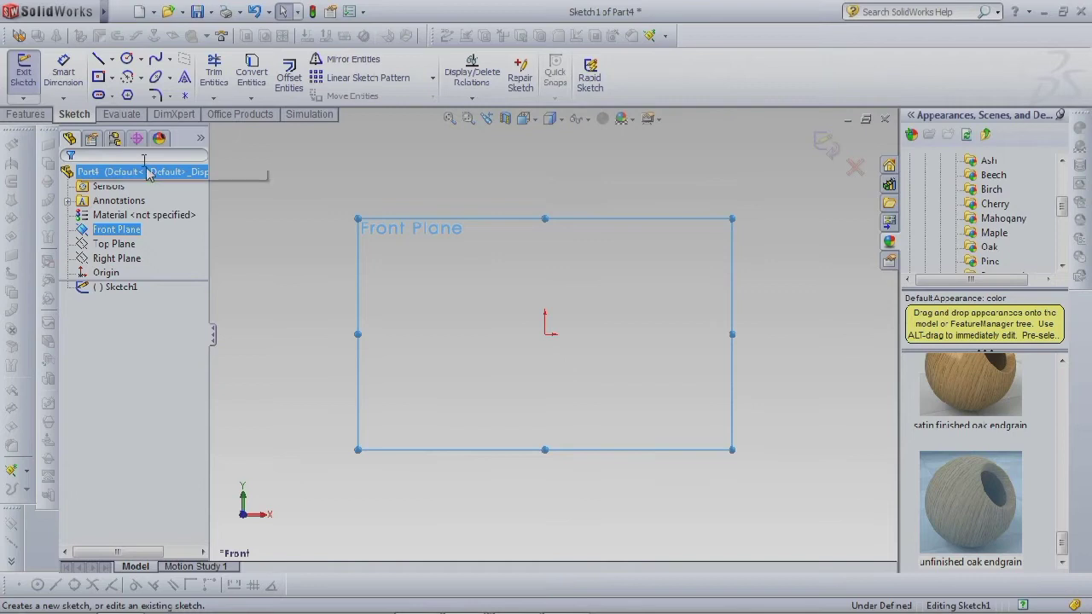
{"action": "left_click", "coordinate": [110, 78]}
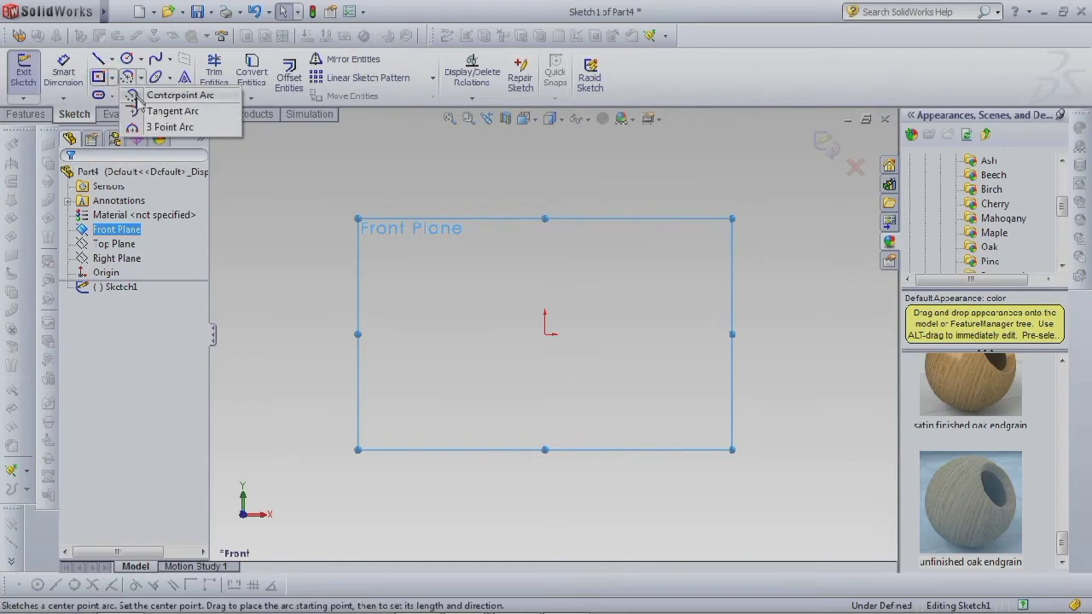
{"action": "left_click", "coordinate": [120, 110]}
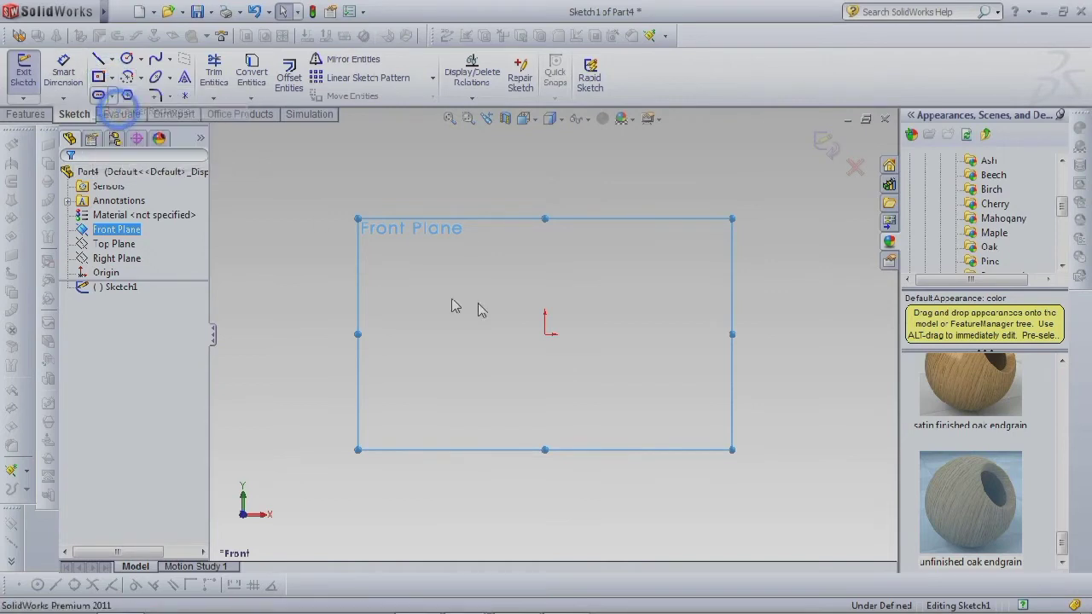
{"action": "left_click", "coordinate": [544, 333]}
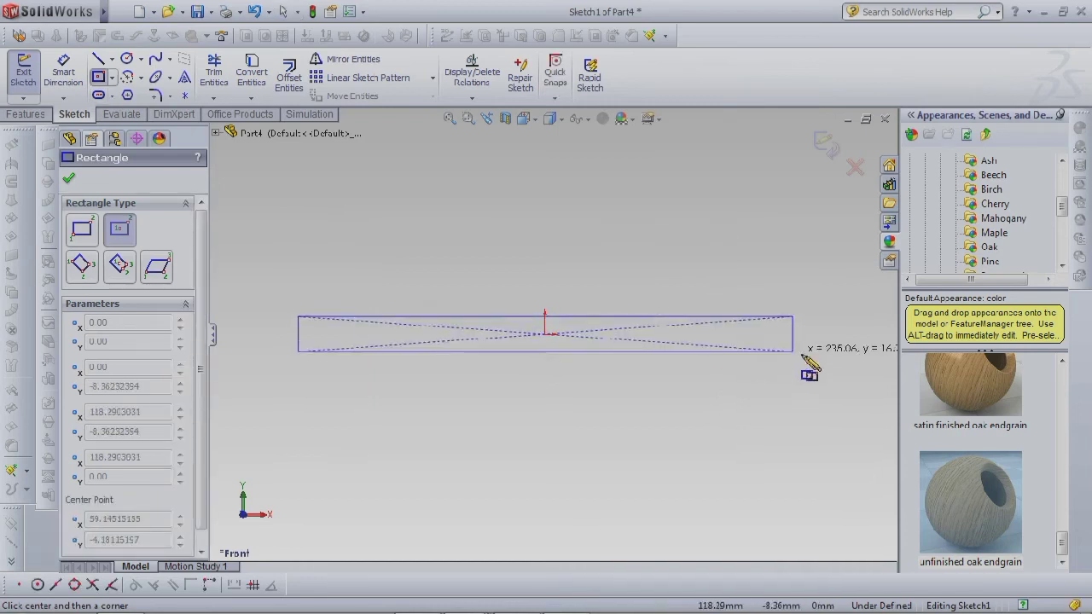
{"action": "left_click", "coordinate": [826, 371]}
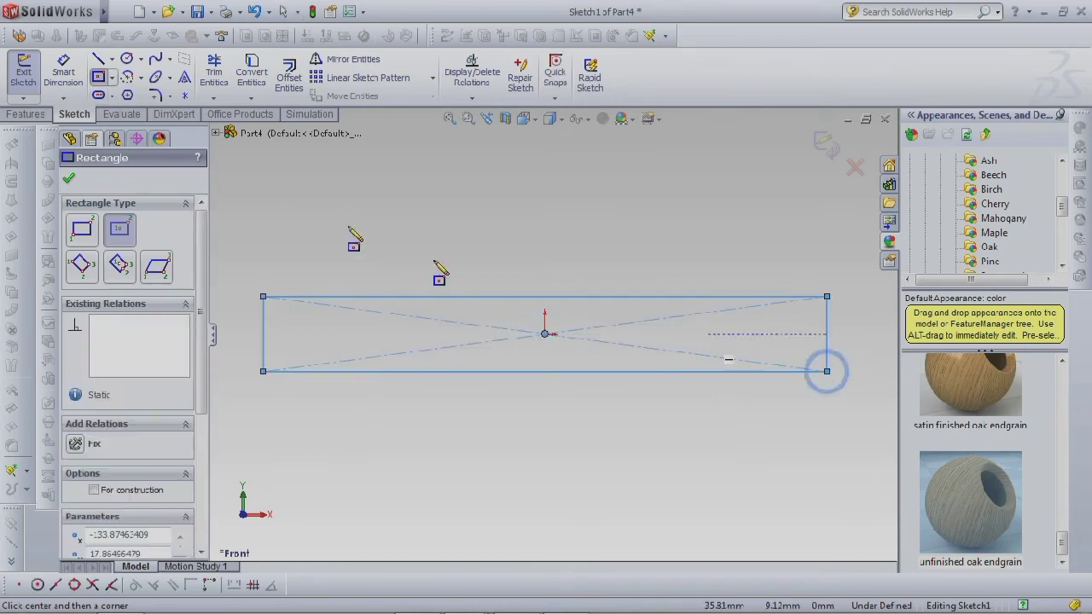
Dimension the rectangle's long upper edge at 115 mm.
{"action": "left_click", "coordinate": [63, 72]}
{"action": "left_click", "coordinate": [468, 297]}
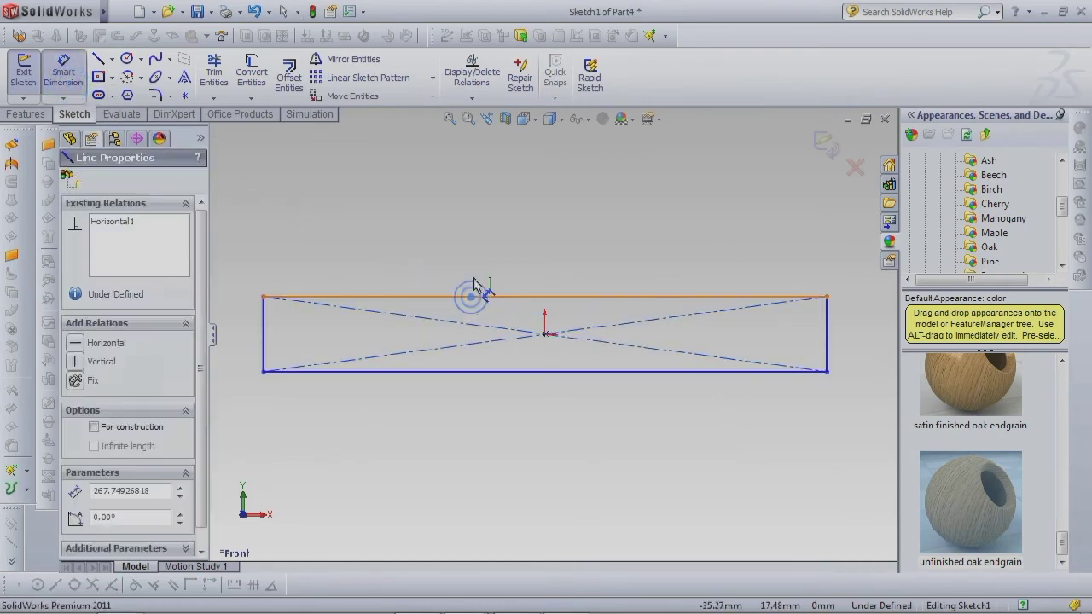
{"action": "left_click", "coordinate": [476, 266]}
{"action": "type", "text": "11"}
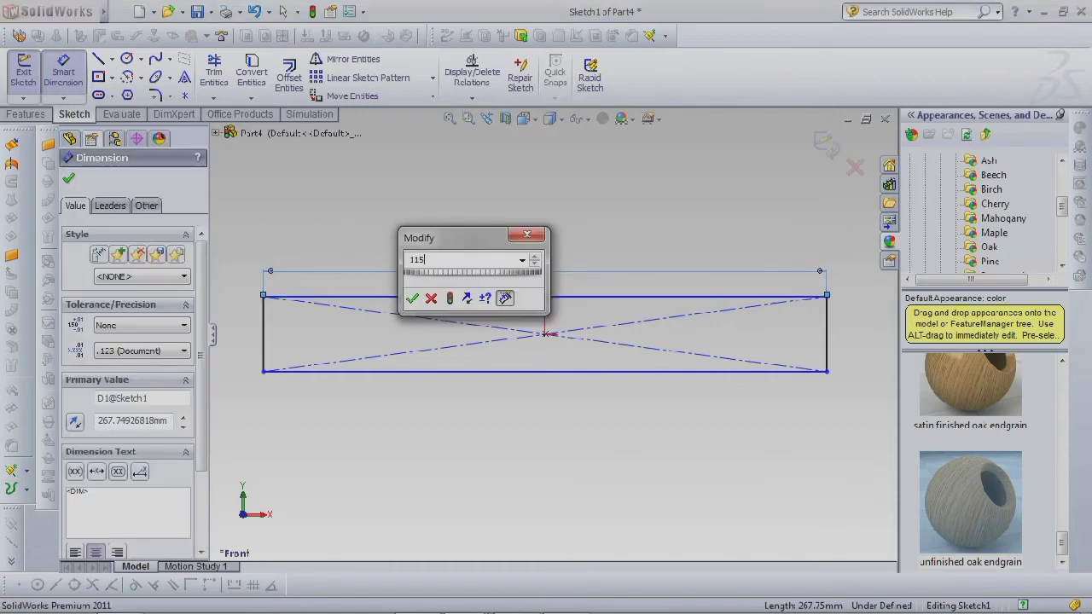
{"action": "type", "text": "5"}
{"action": "key", "text": "Return"}
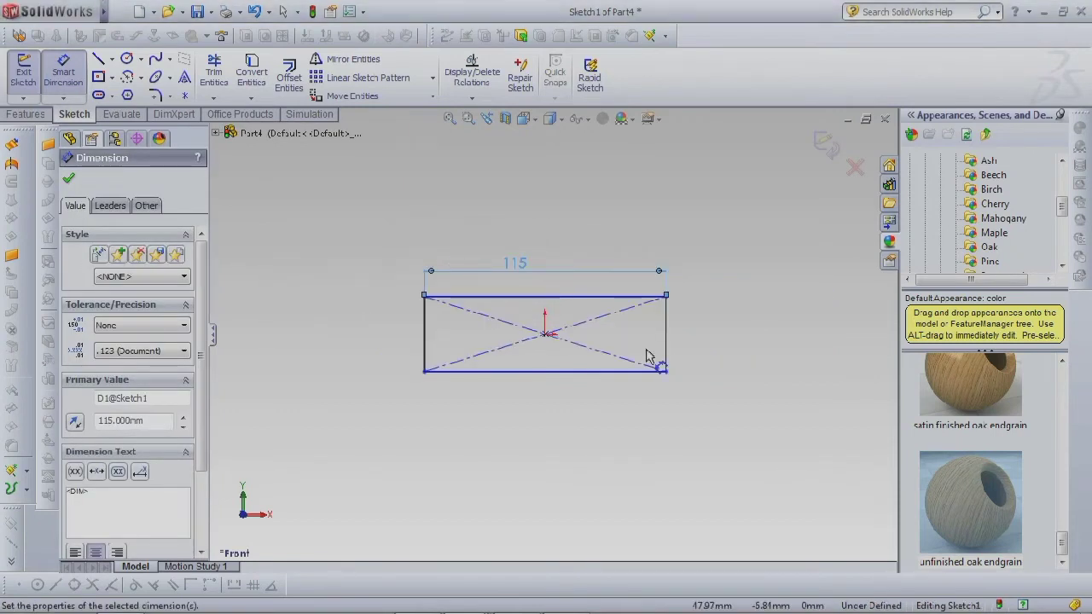
Set the rectangle's length to 150 mm.
{"action": "double_click", "coordinate": [515, 263]}
{"action": "type", "text": "1"}
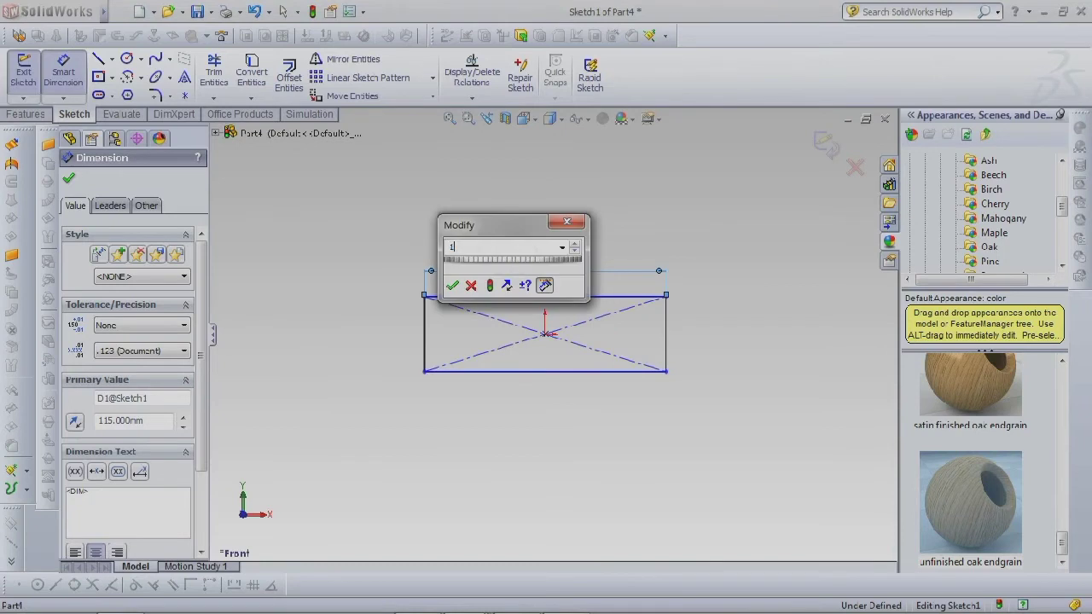
{"action": "type", "text": "50"}
{"action": "key", "text": "Return"}
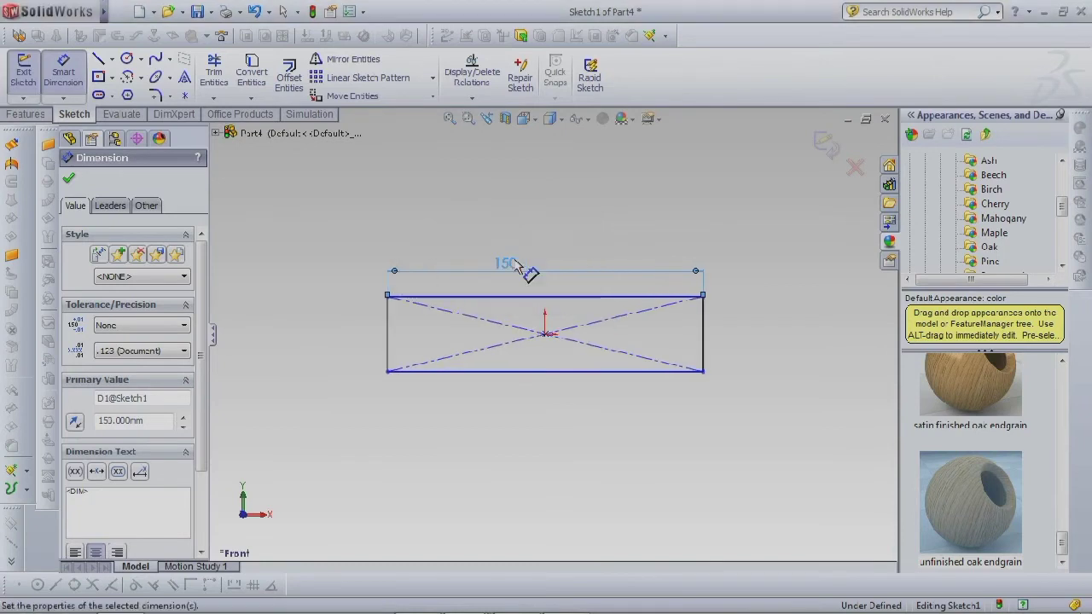
Dimension the rectangle's short side at 15 mm and finish dimensioning.
{"action": "left_click", "coordinate": [703, 345]}
{"action": "left_click", "coordinate": [723, 350]}
{"action": "type", "text": "15"}
{"action": "key", "text": "Return"}
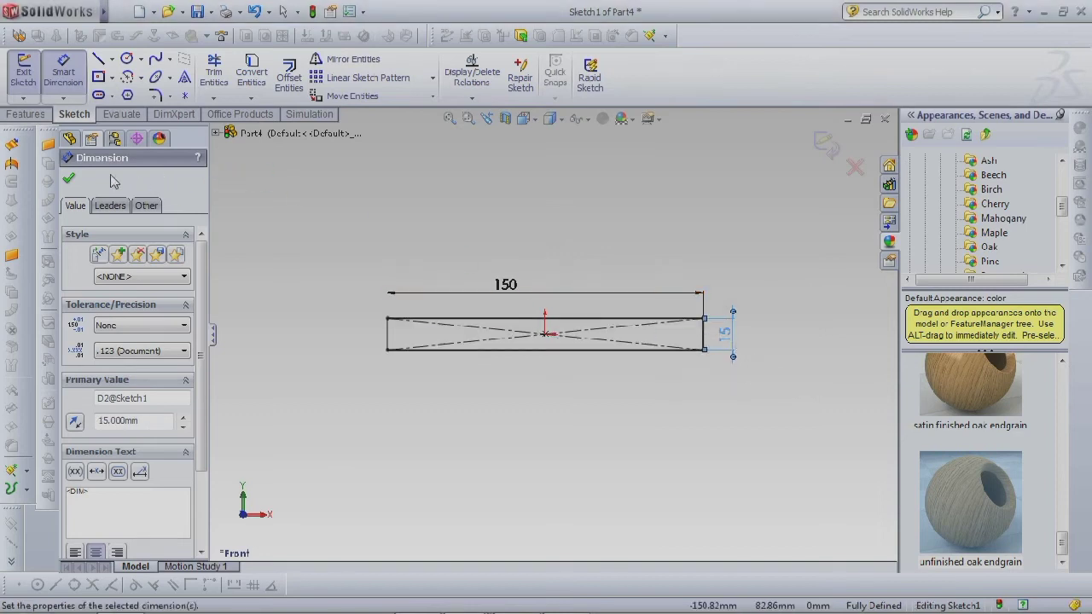
{"action": "left_click", "coordinate": [69, 179]}
Extrude the rectangle 10 mm as a boss with the Mid Plane end condition.
{"action": "left_click", "coordinate": [26, 114]}
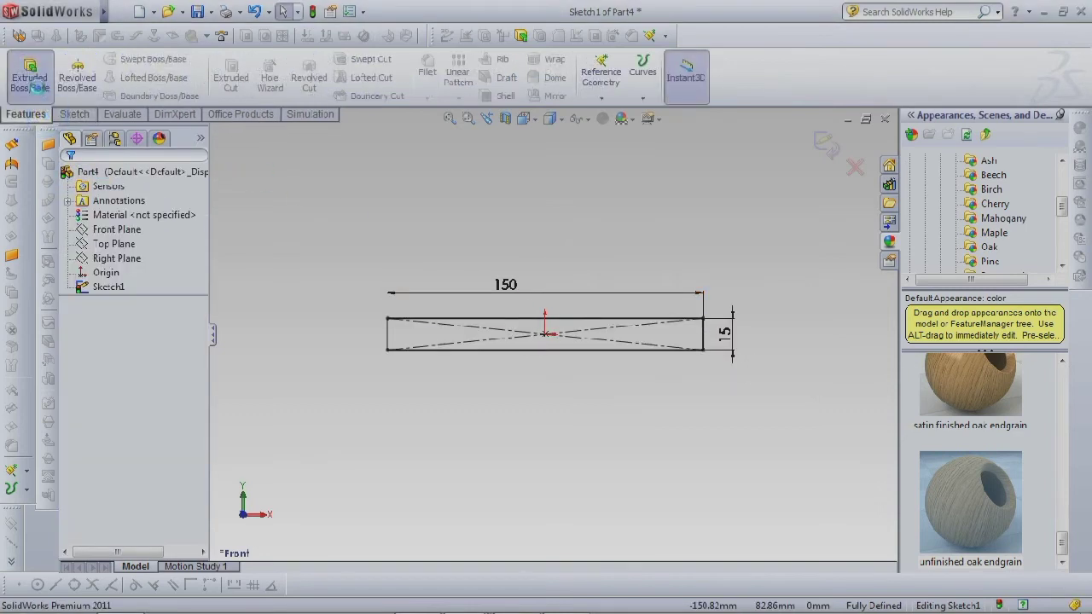
{"action": "left_click", "coordinate": [29, 75]}
{"action": "left_click", "coordinate": [125, 271]}
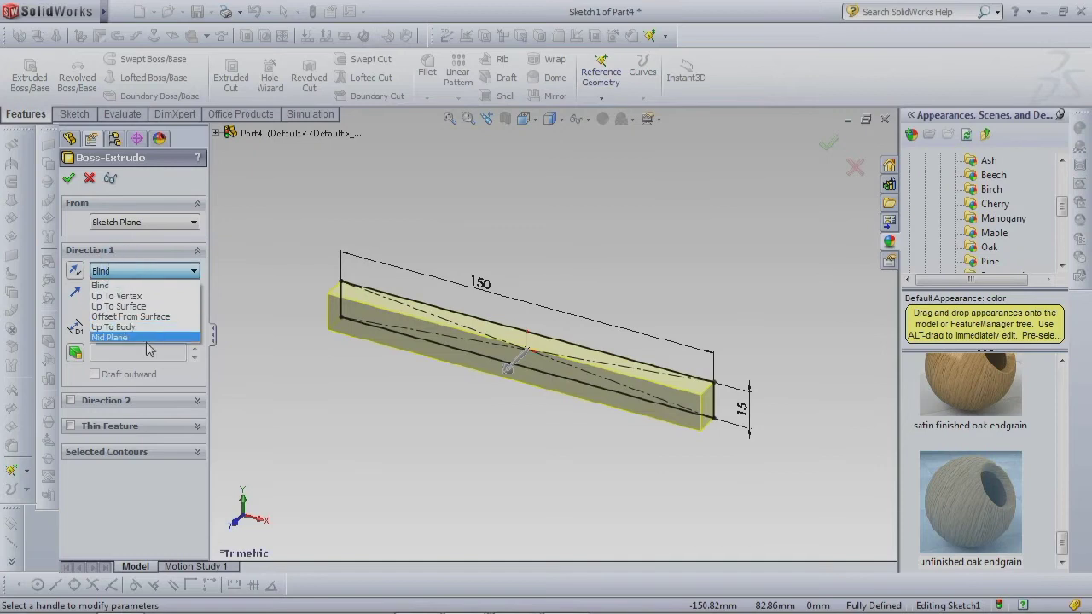
{"action": "left_click", "coordinate": [147, 337]}
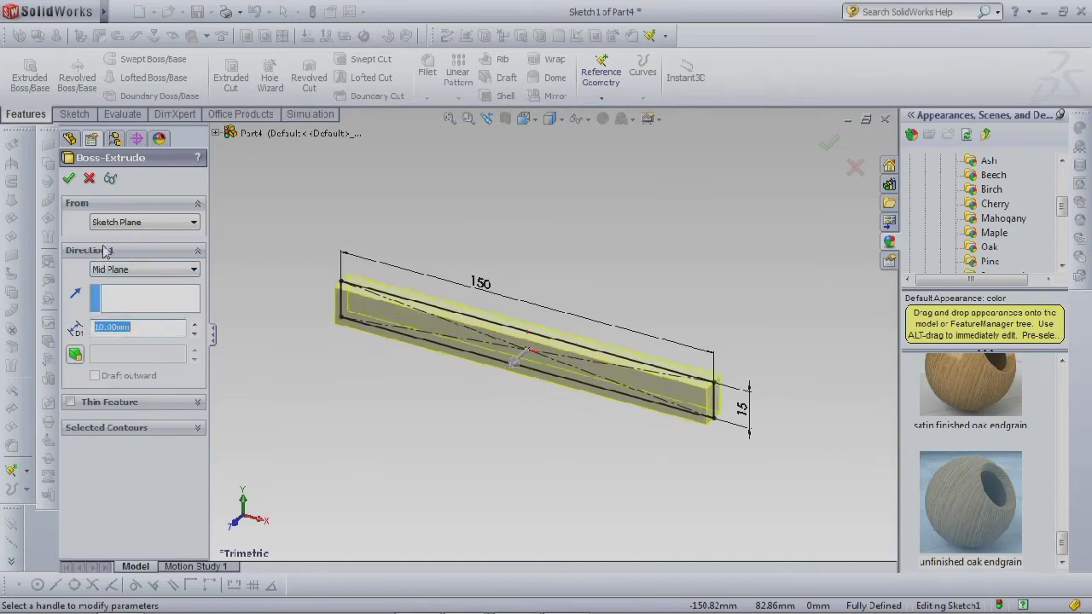
{"action": "left_click", "coordinate": [69, 179]}
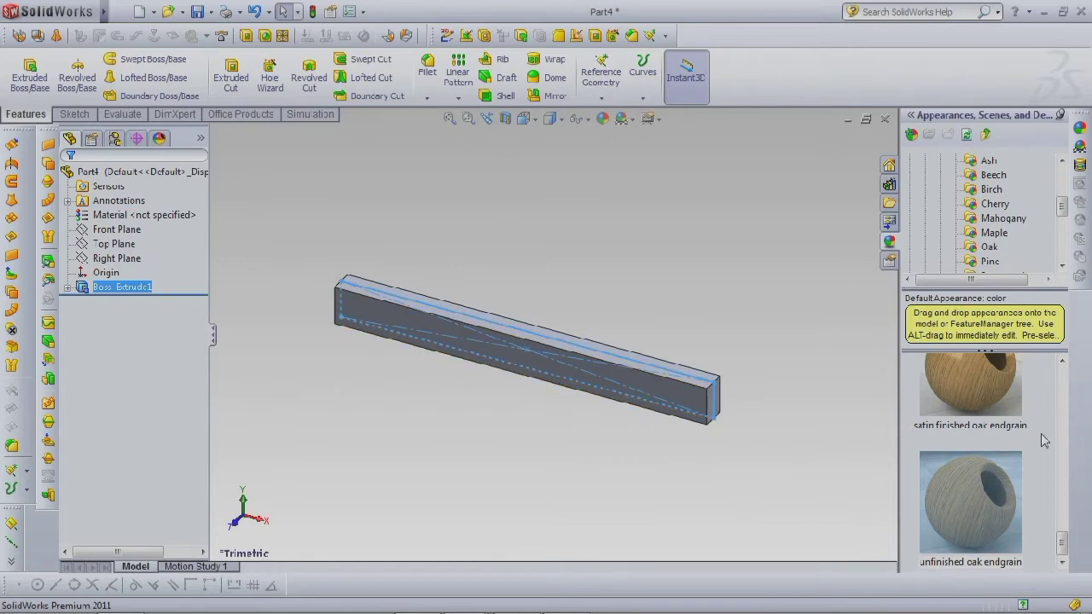
Apply the satin finished oak endgrain appearance to the rod, and pick unfinished oak endgrain as an alternative.
{"action": "double_click", "coordinate": [997, 397]}
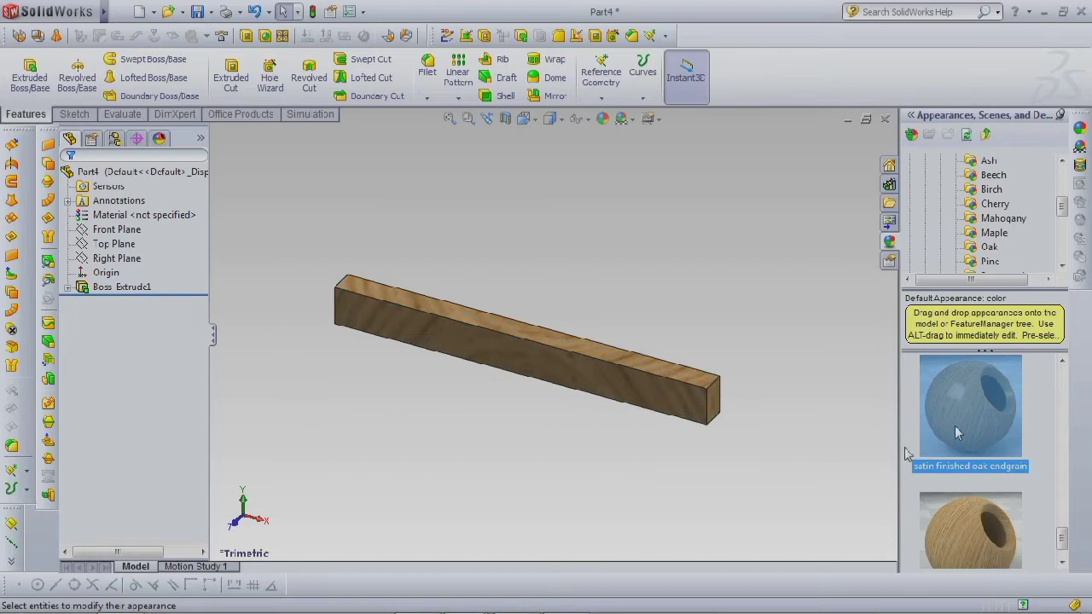
{"action": "scroll", "coordinate": [998, 505], "scroll_direction": "down", "scroll_amount": 1}
{"action": "left_click", "coordinate": [1000, 510]}
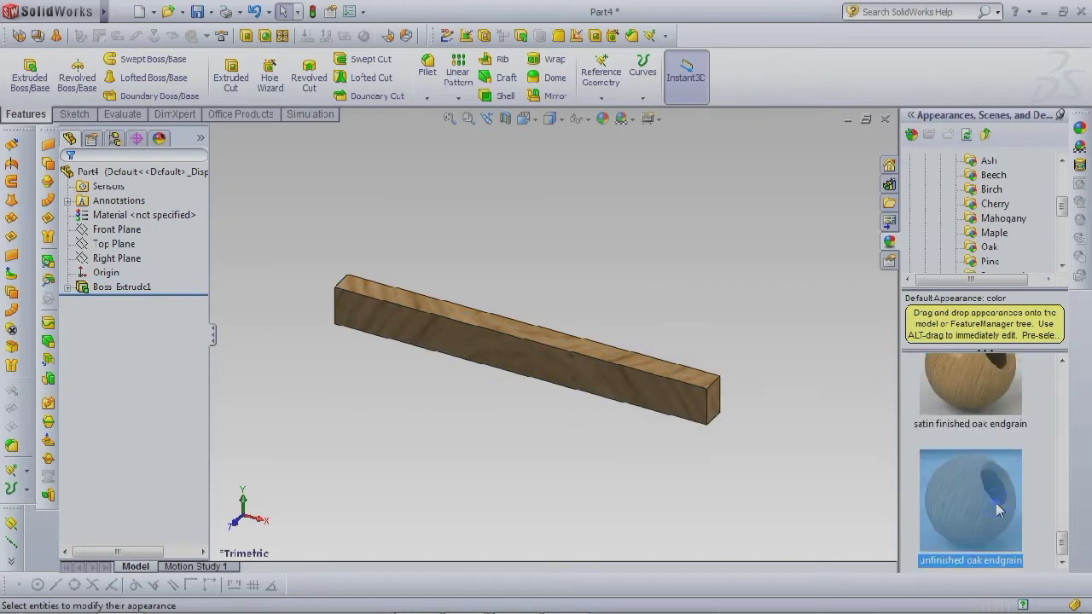
Try the unfinished oak 2d and satin finished oak 2d appearances on the whole part.
{"action": "scroll", "coordinate": [996, 455], "scroll_direction": "up", "scroll_amount": 1}
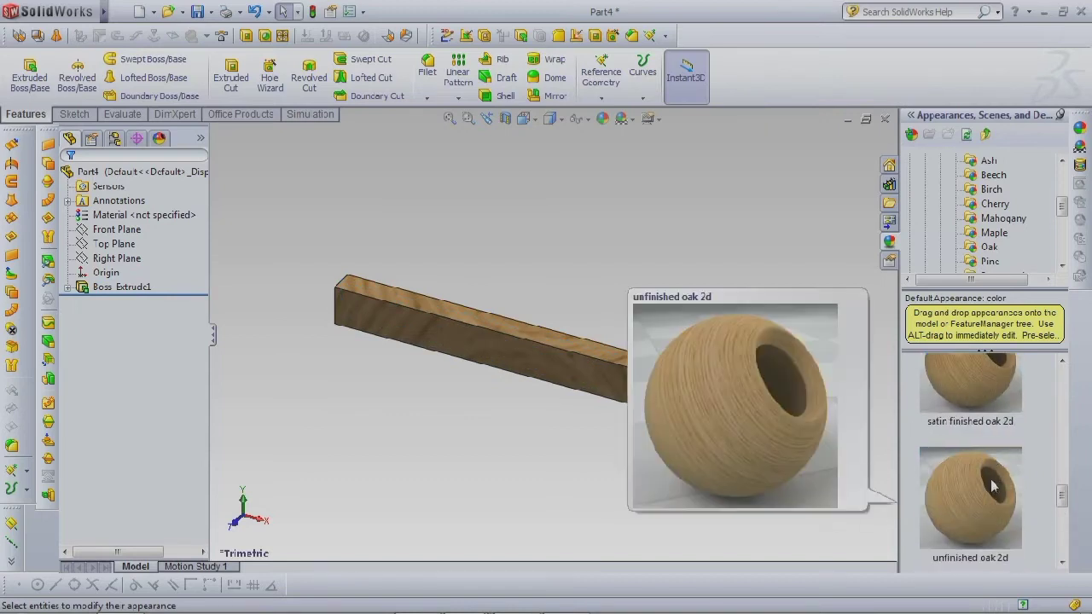
{"action": "left_click", "coordinate": [985, 495]}
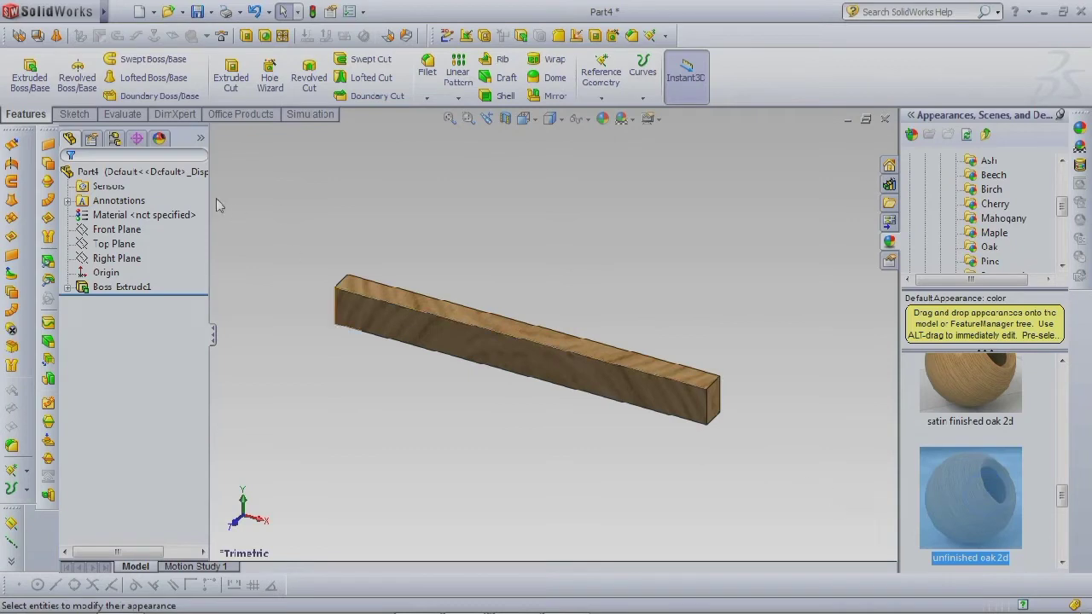
{"action": "left_click_drag", "start_coordinate": [216, 227], "coordinate": [142, 173]}
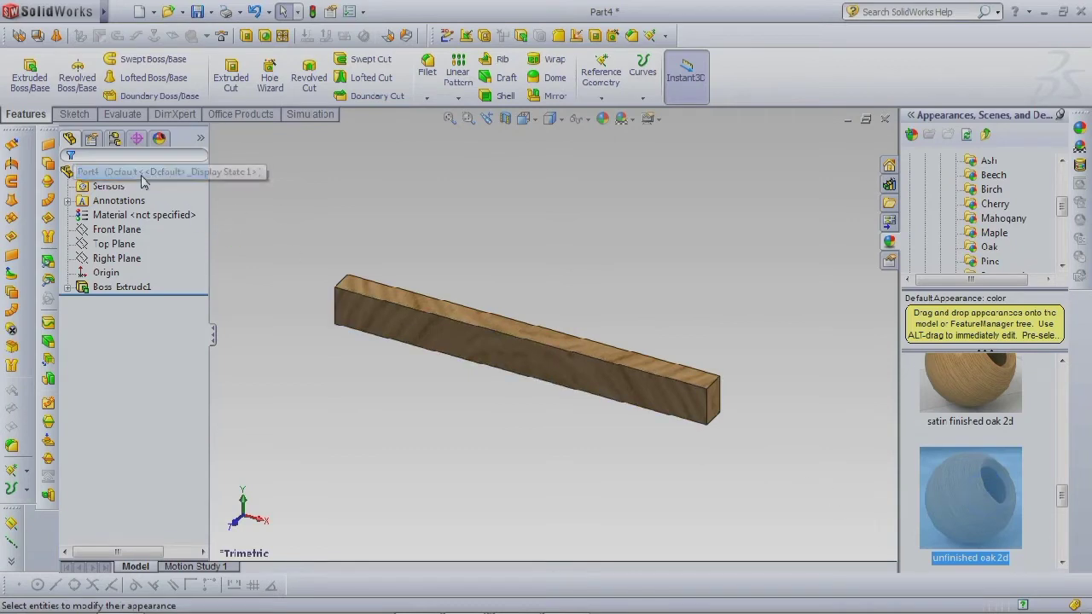
{"action": "left_click", "coordinate": [955, 403]}
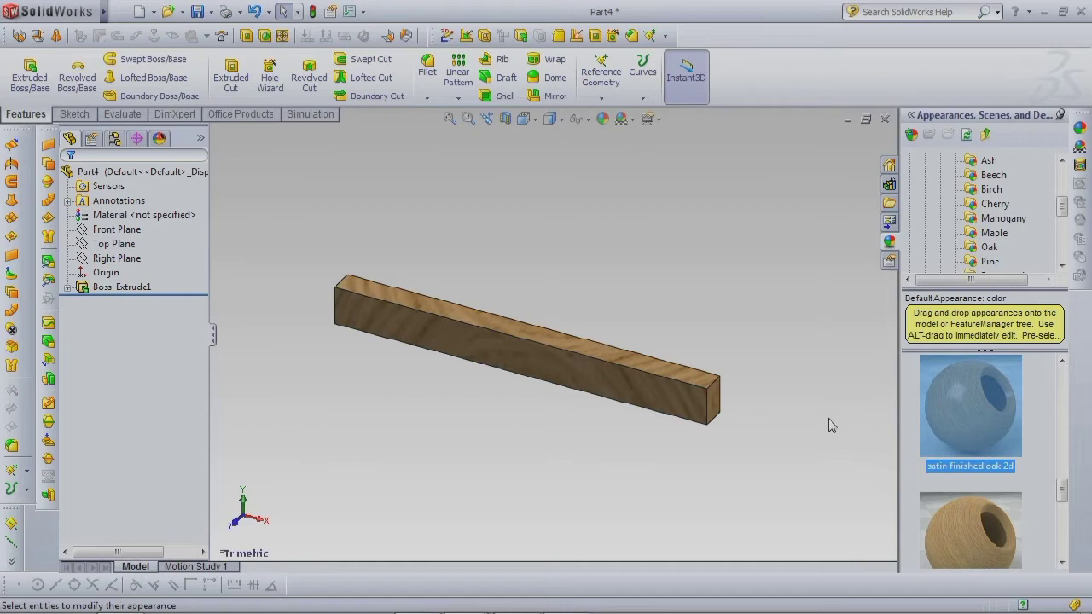
Turn on perspective display and change the scene to a plain white background.
{"action": "left_click", "coordinate": [657, 118]}
{"action": "left_click", "coordinate": [673, 152]}
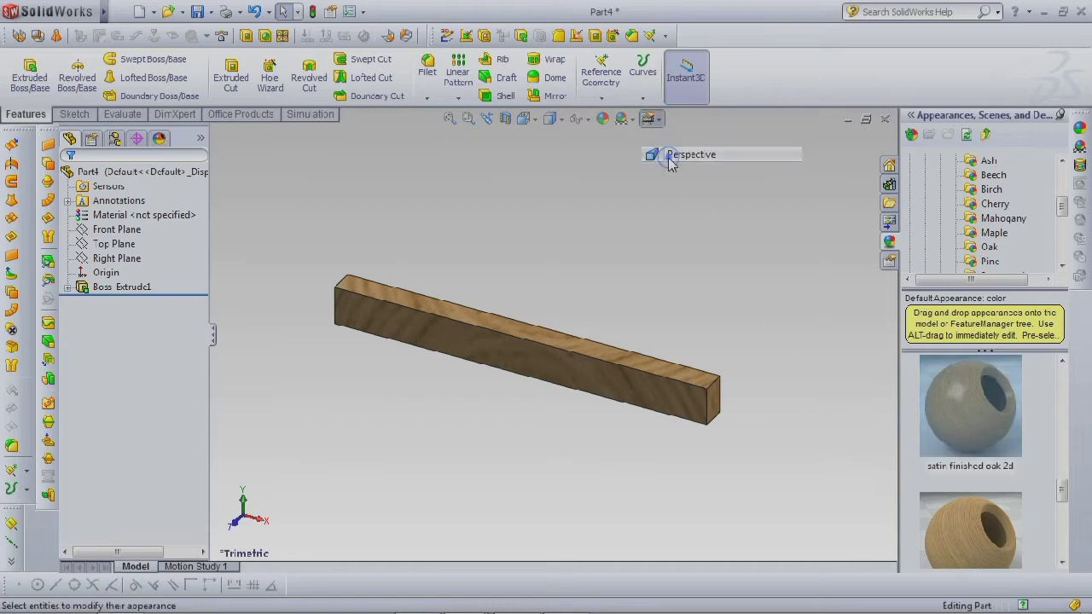
{"action": "scroll", "coordinate": [676, 195], "scroll_direction": "down", "scroll_amount": 1}
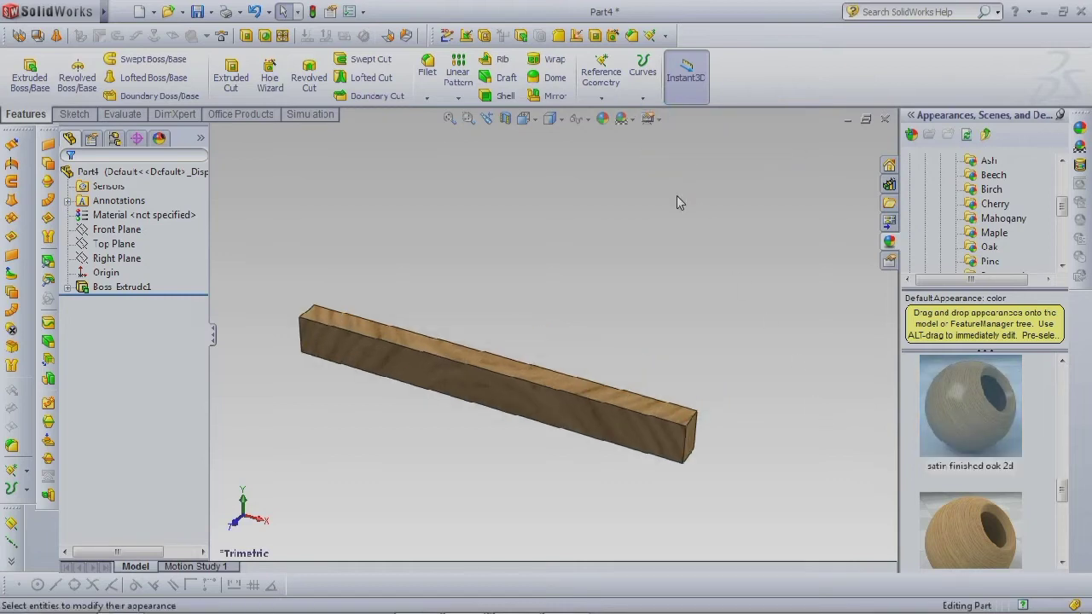
{"action": "left_click", "coordinate": [632, 119]}
{"action": "left_click", "coordinate": [740, 152]}
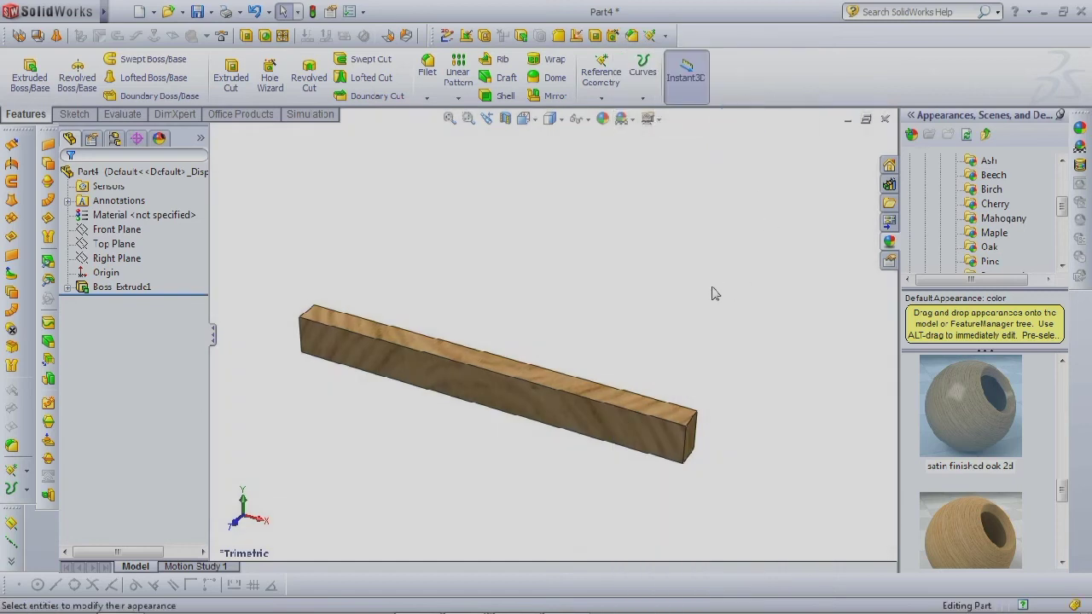
Try to apply the polished oak 2d appearance to the whole rod part.
{"action": "scroll", "coordinate": [1068, 492], "scroll_direction": "up", "scroll_amount": 3}
{"action": "left_click", "coordinate": [1000, 477]}
{"action": "left_click_drag", "start_coordinate": [996, 475], "coordinate": [646, 431]}
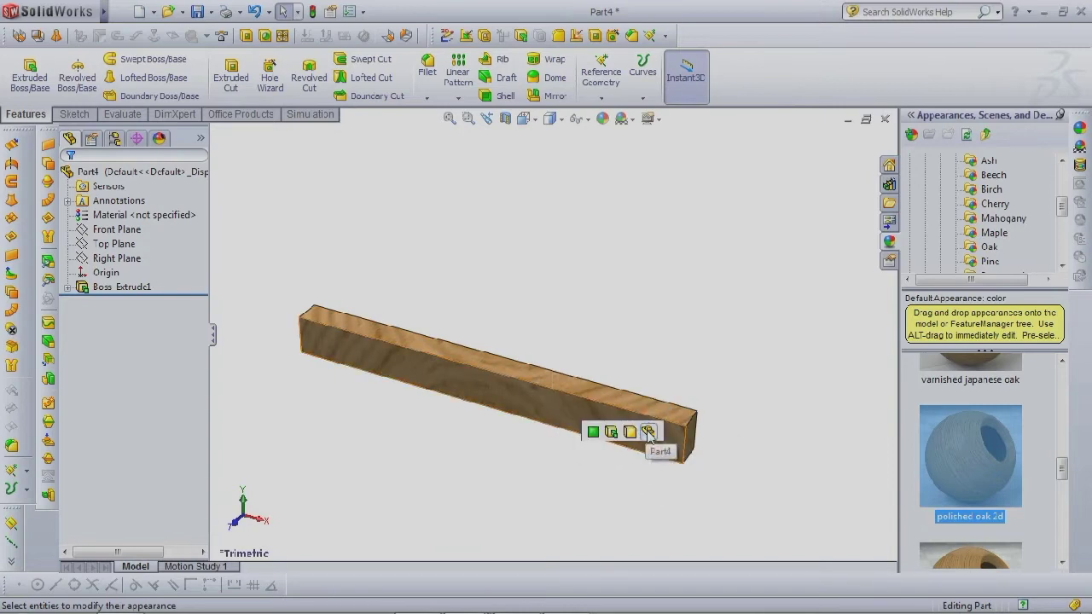
{"action": "left_click", "coordinate": [647, 431]}
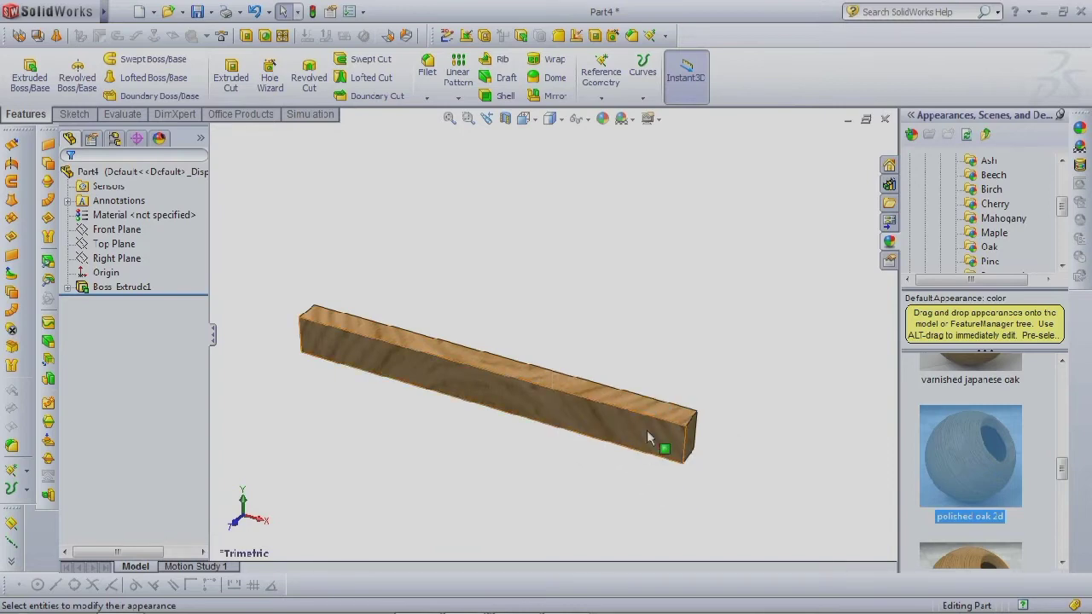
{"action": "left_click", "coordinate": [174, 171]}
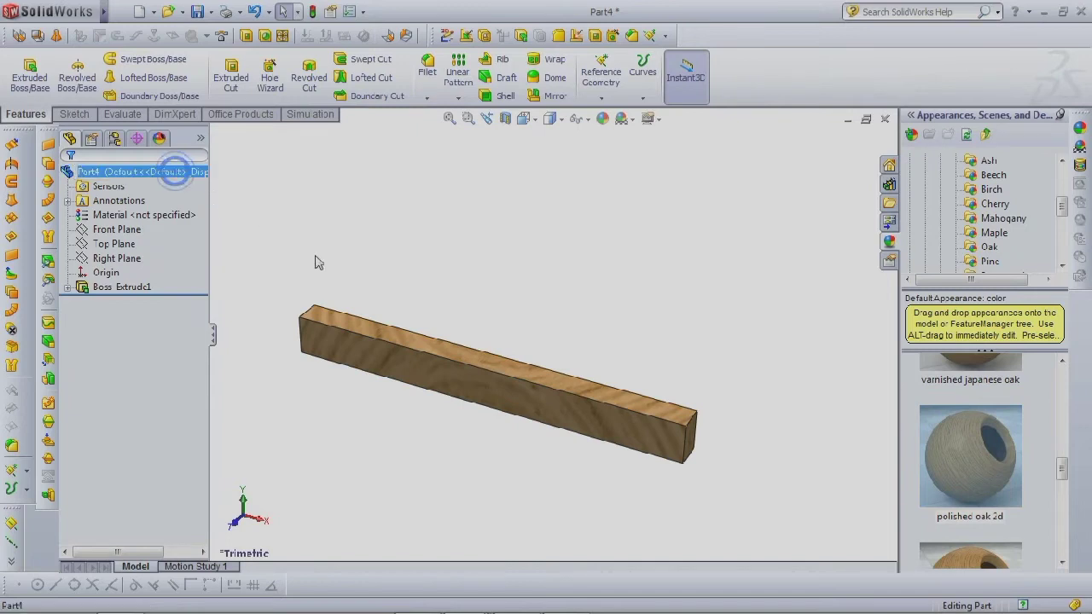
{"action": "left_click", "coordinate": [965, 441]}
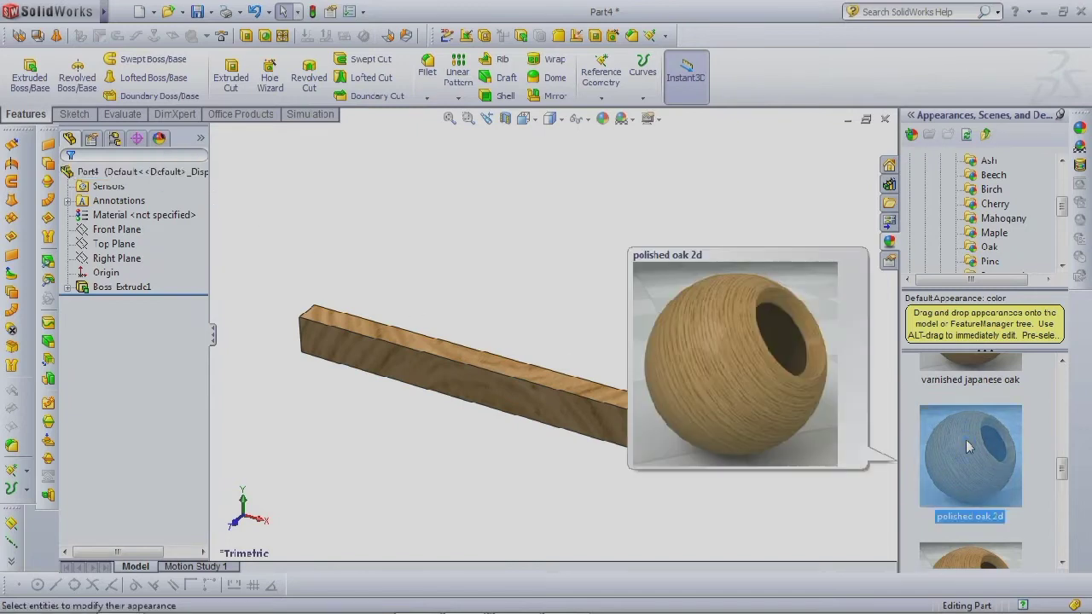
{"action": "left_click", "coordinate": [966, 444]}
{"action": "left_click", "coordinate": [162, 170]}
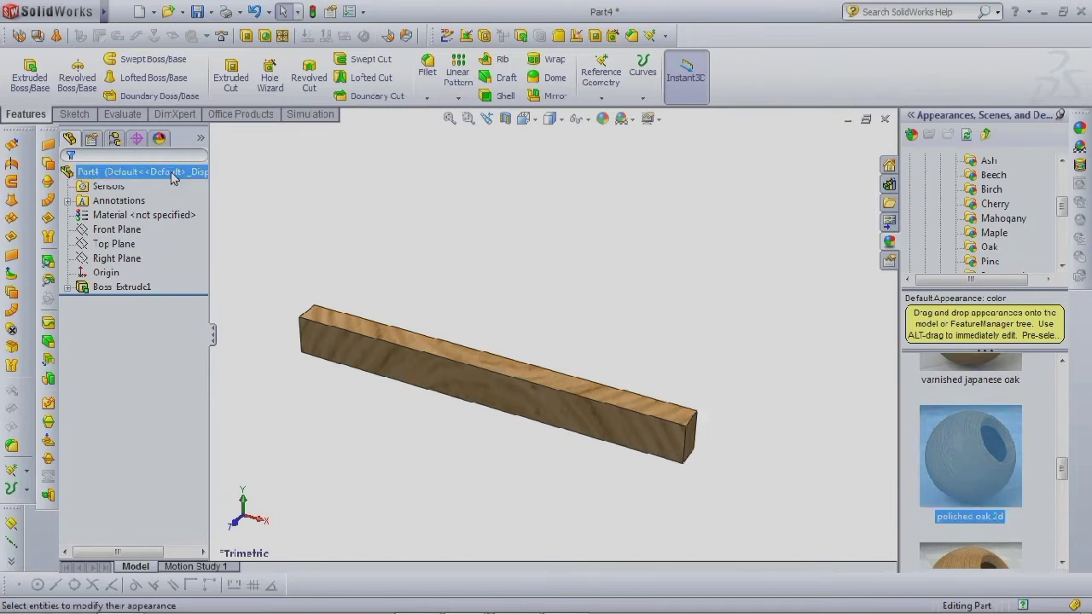
Apply the varnished japanese oak appearance to the rod and inspect its wood grain up close.
{"action": "left_click", "coordinate": [964, 381]}
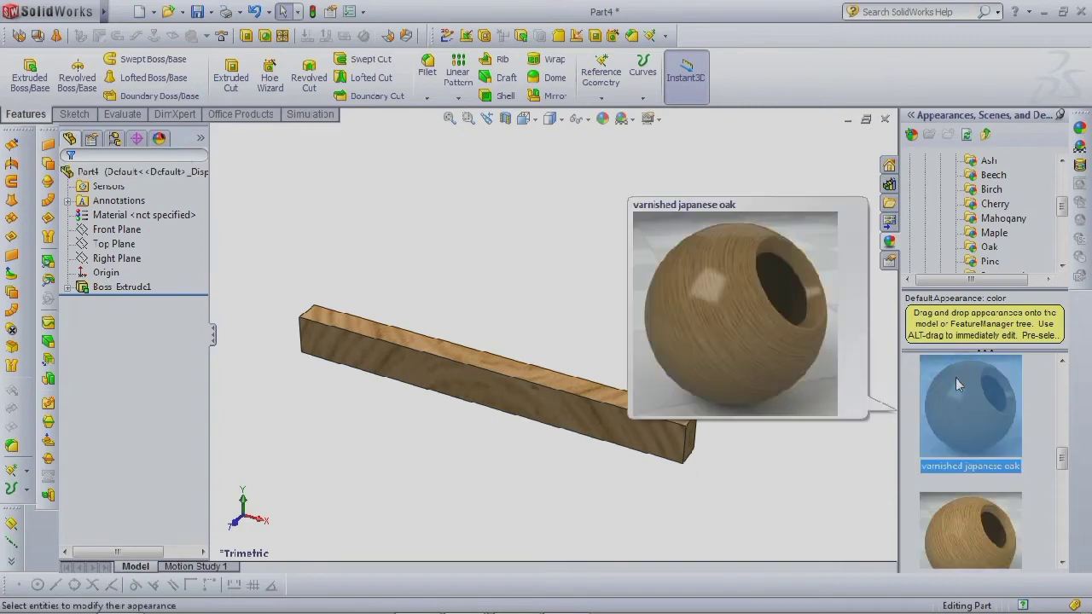
{"action": "scroll", "coordinate": [457, 417], "scroll_direction": "down", "scroll_amount": 2}
{"action": "scroll", "coordinate": [706, 512], "scroll_direction": "up", "scroll_amount": 3}
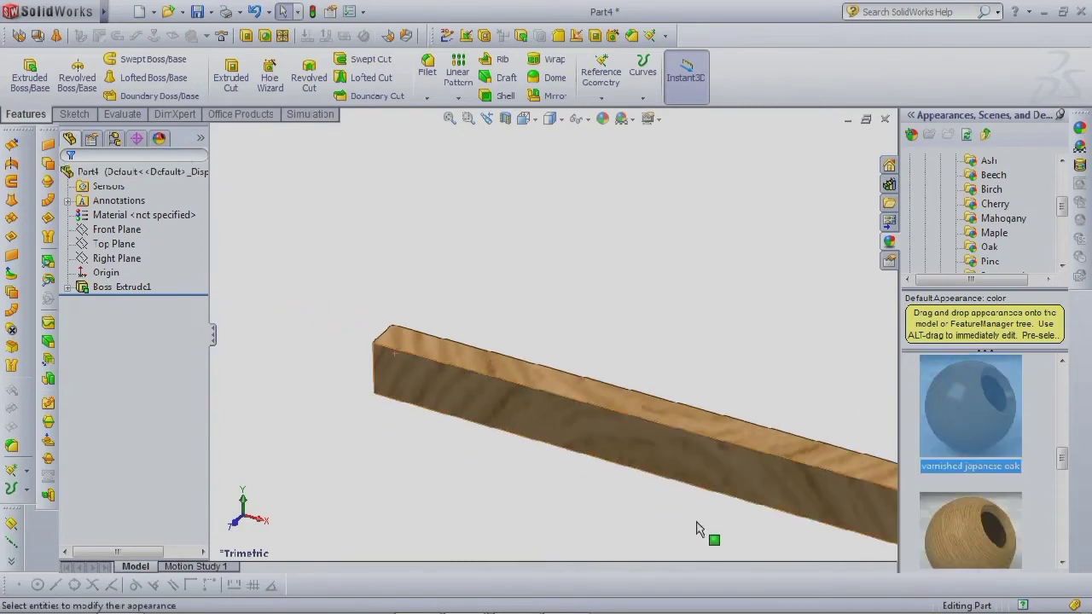
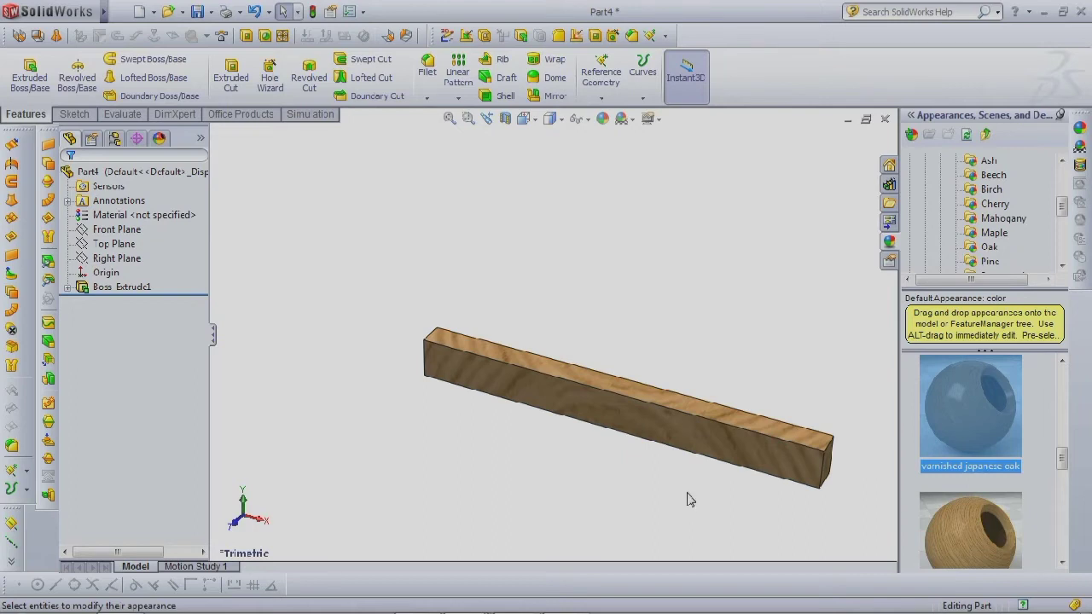
Start a new sketch on the rod's long front face and view it face-on.
{"action": "scroll", "coordinate": [815, 490], "scroll_direction": "down", "scroll_amount": 1}
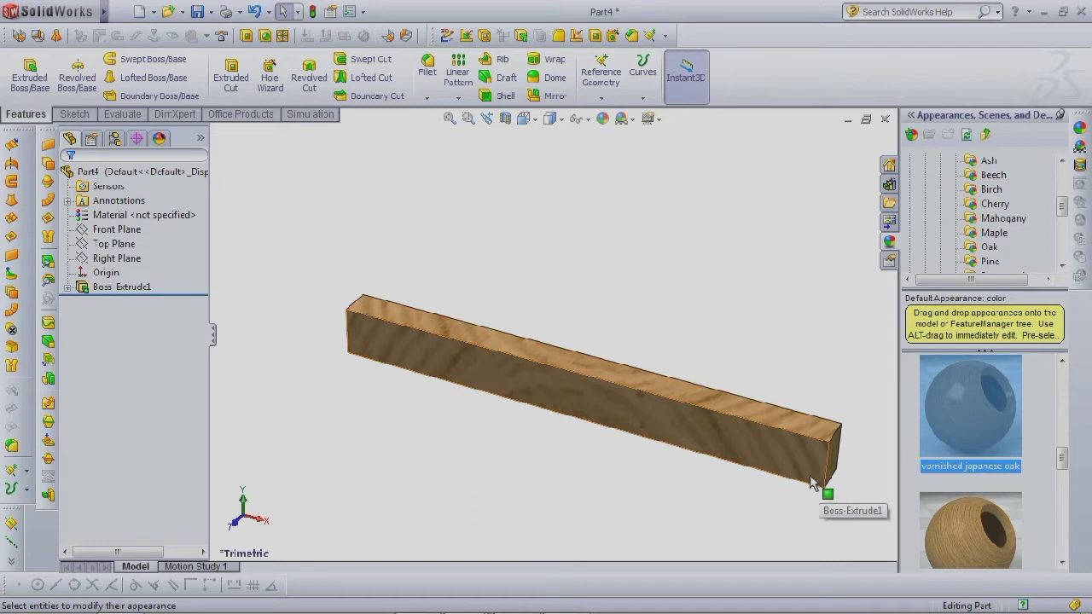
{"action": "left_click", "coordinate": [716, 444]}
{"action": "left_click", "coordinate": [775, 385]}
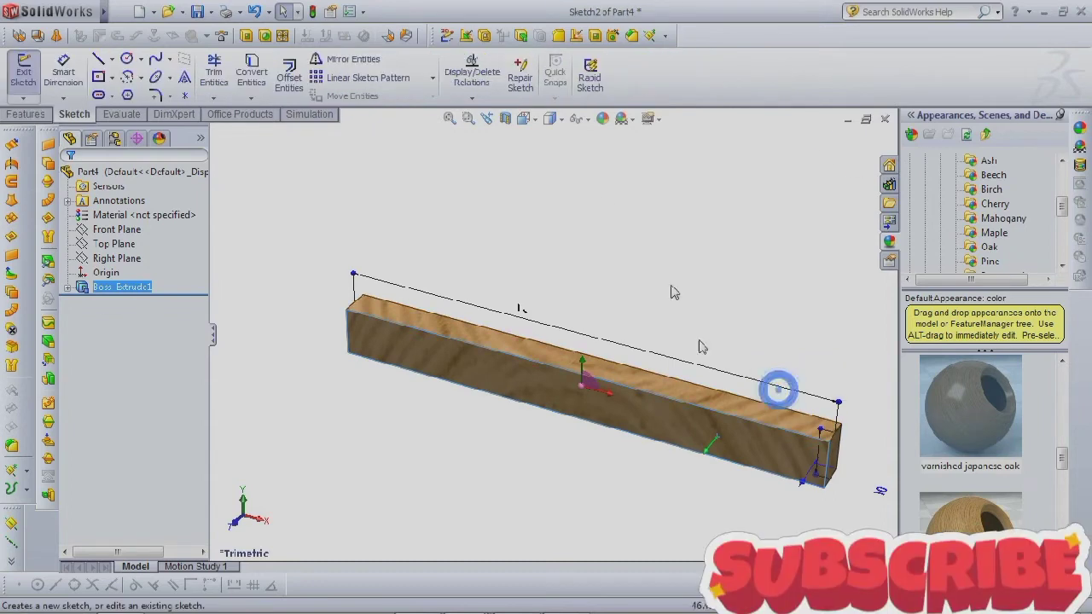
{"action": "left_click", "coordinate": [535, 119]}
{"action": "left_click", "coordinate": [604, 176]}
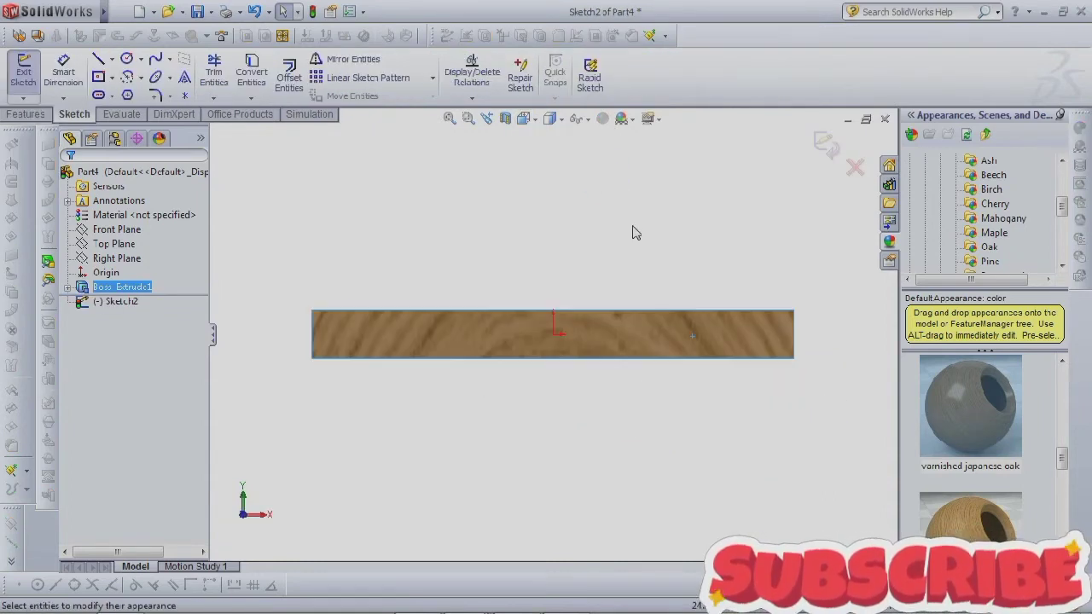
Sketch a vertical centerline across the face, joining the midpoints of its upper and lower edges.
{"action": "left_click", "coordinate": [109, 60]}
{"action": "left_click", "coordinate": [119, 90]}
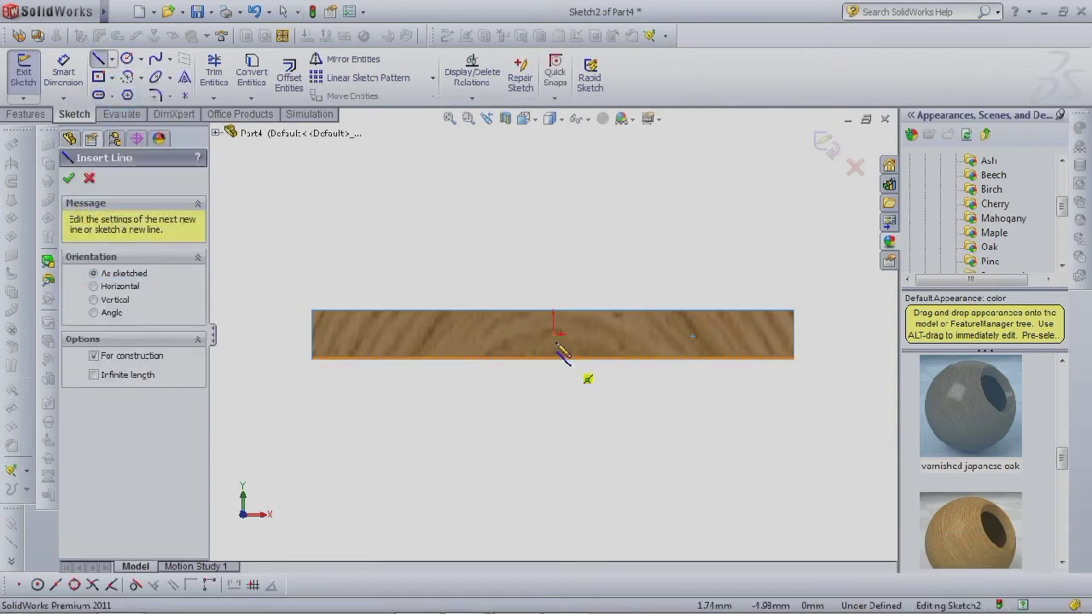
{"action": "left_click", "coordinate": [551, 309]}
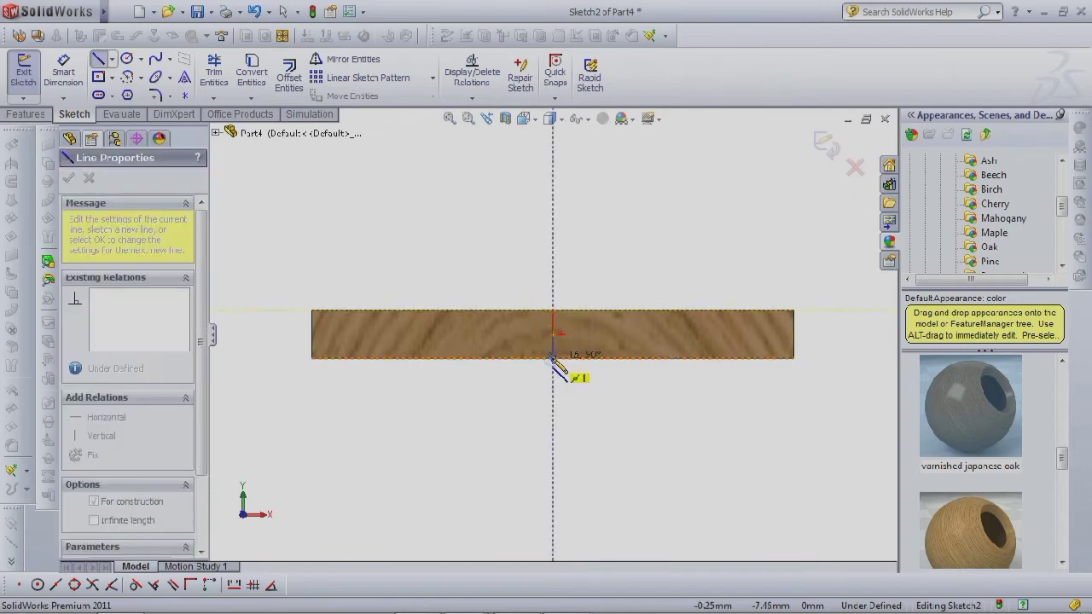
{"action": "left_click", "coordinate": [553, 359]}
{"action": "right_click", "coordinate": [555, 220]}
{"action": "left_click", "coordinate": [580, 270]}
Sketch a 75 mm horizontal centerline from the origin to the midpoint of the face's right edge.
{"action": "left_click", "coordinate": [126, 58]}
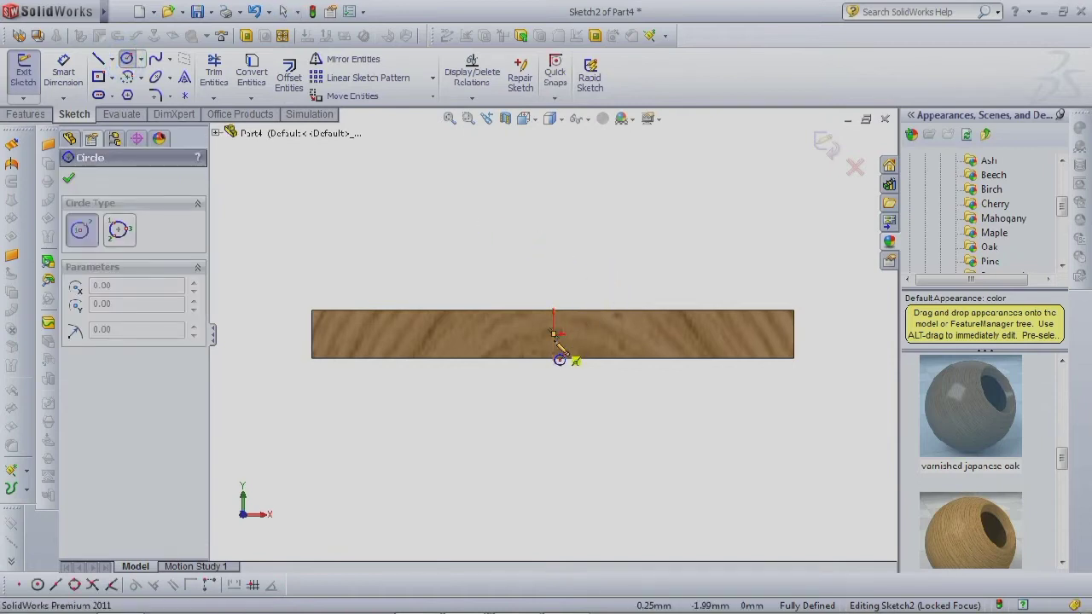
{"action": "left_click", "coordinate": [111, 59]}
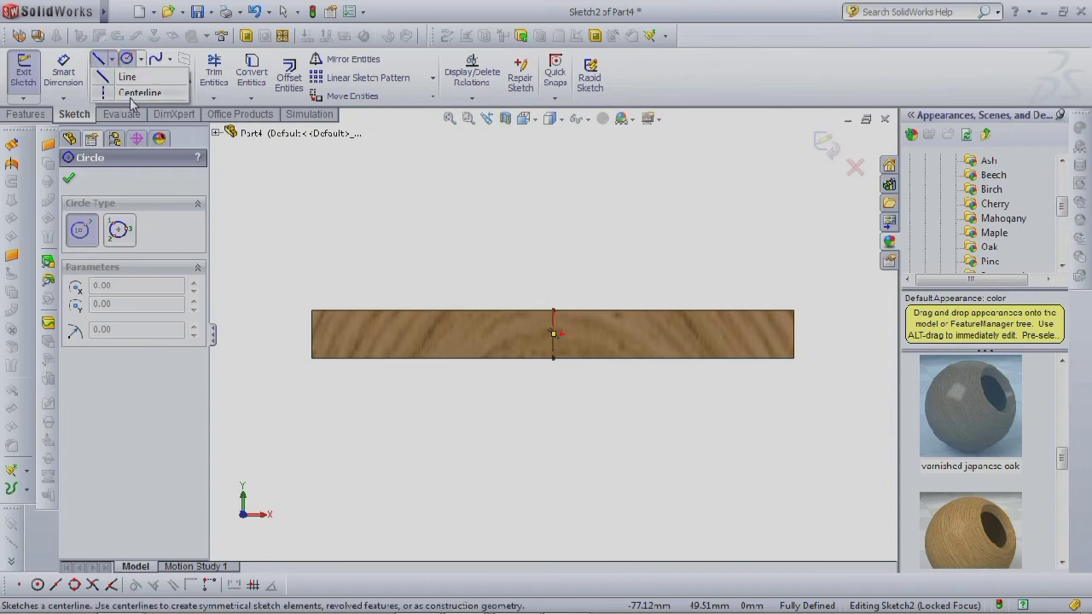
{"action": "left_click", "coordinate": [132, 91]}
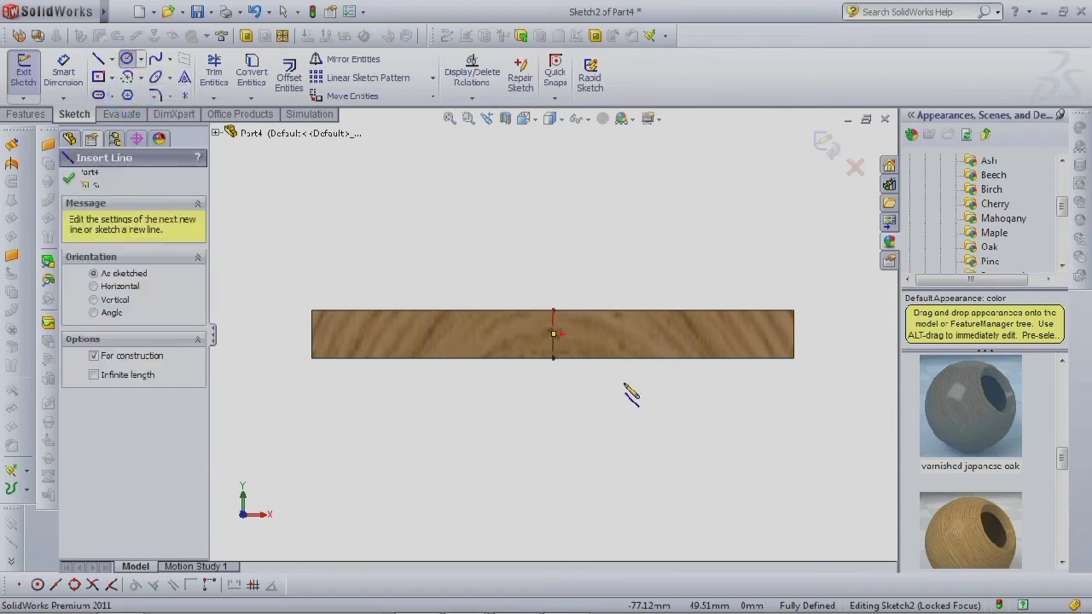
{"action": "left_click", "coordinate": [554, 332]}
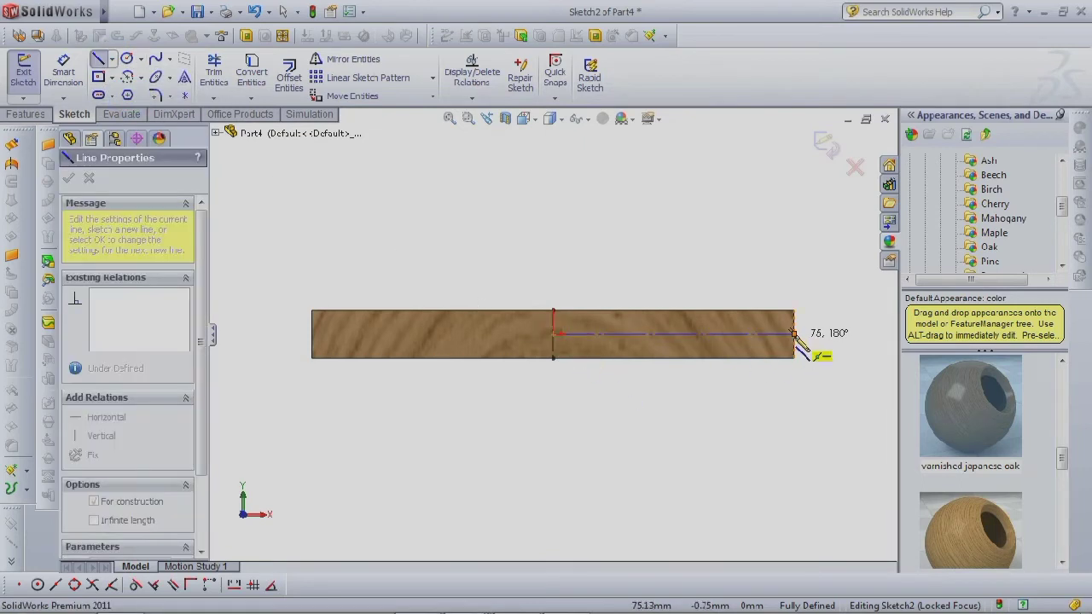
{"action": "left_click", "coordinate": [794, 333]}
Sketch two circles on the horizontal centerline, radii about 4.7 mm and 5.3 mm, centred about 24 mm and 58 mm right of the origin.
{"action": "right_click", "coordinate": [794, 332]}
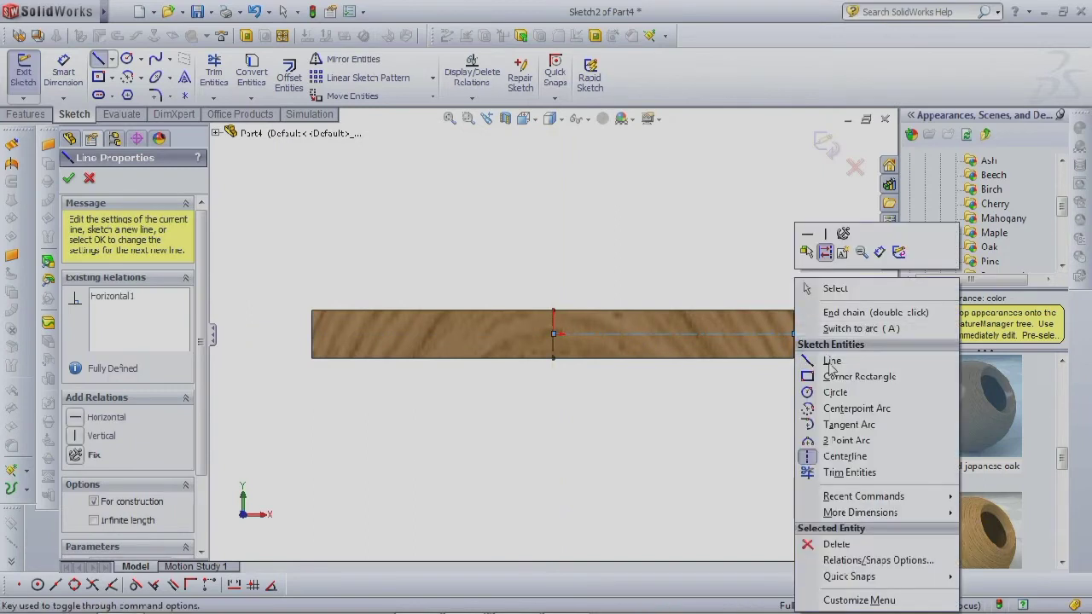
{"action": "left_click", "coordinate": [834, 393]}
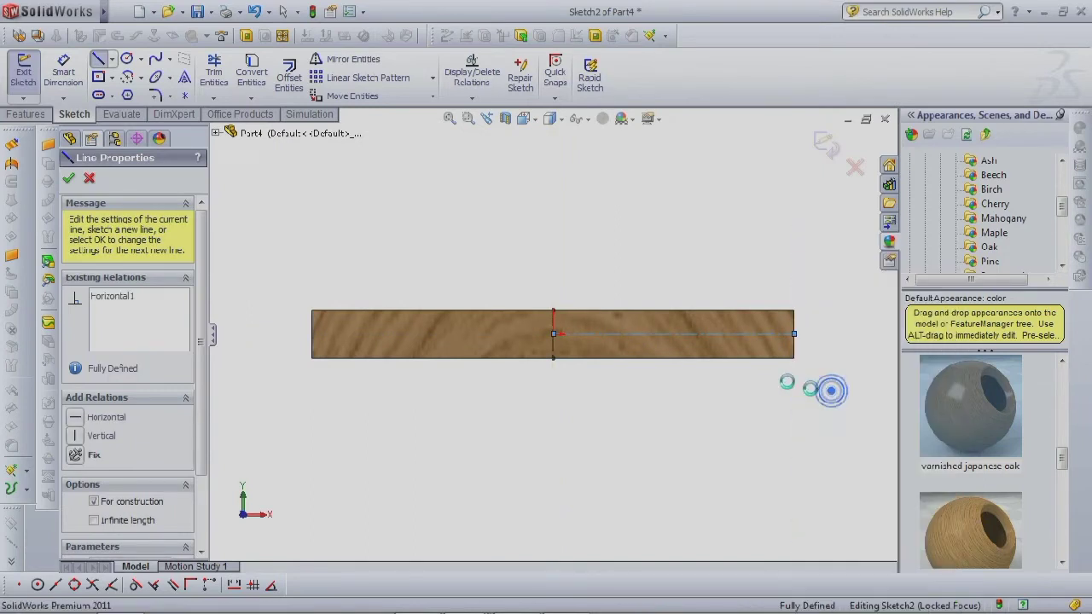
{"action": "left_click", "coordinate": [632, 335]}
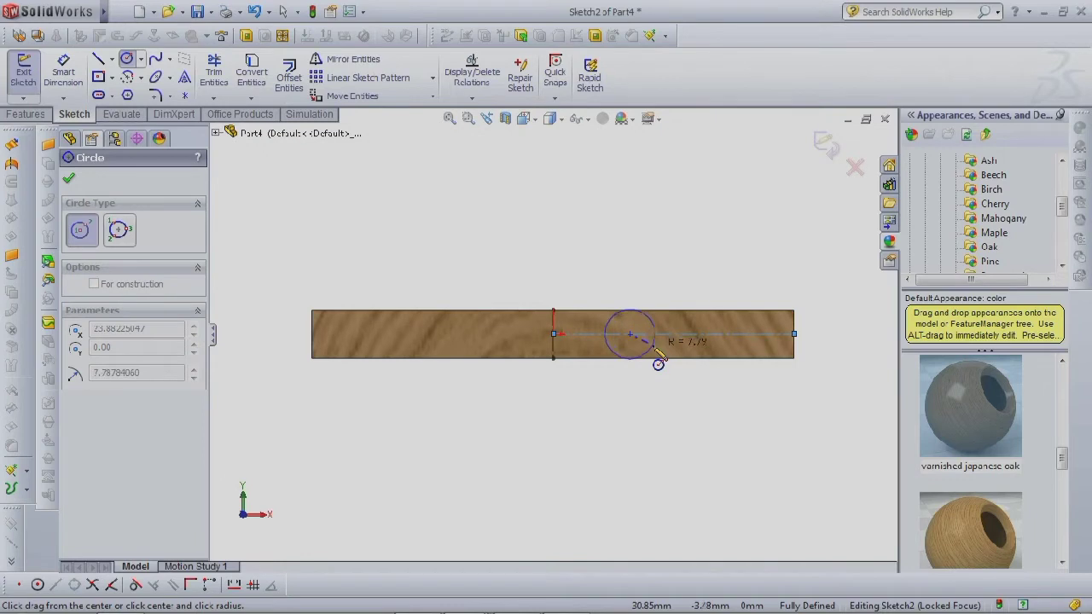
{"action": "left_click", "coordinate": [646, 342]}
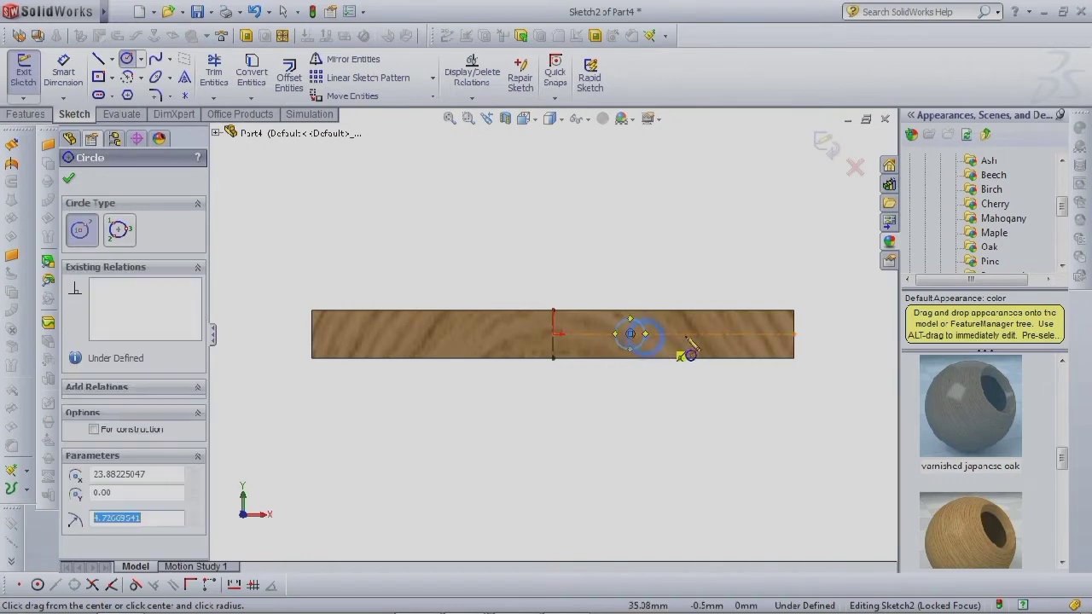
{"action": "left_click", "coordinate": [738, 334]}
{"action": "left_click", "coordinate": [756, 364]}
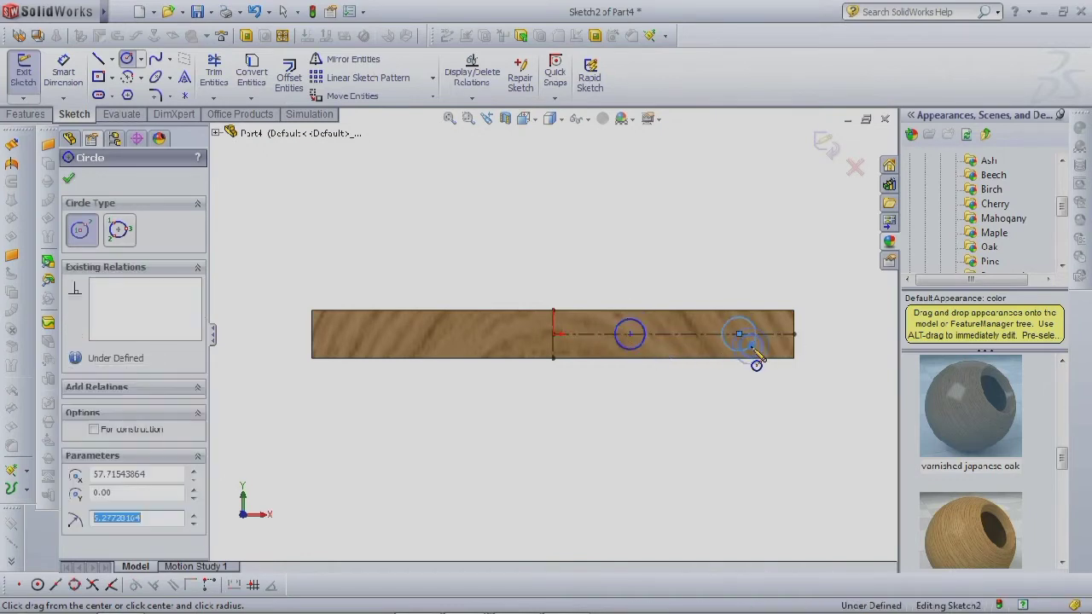
{"action": "right_click", "coordinate": [756, 356]}
{"action": "left_click", "coordinate": [780, 313]}
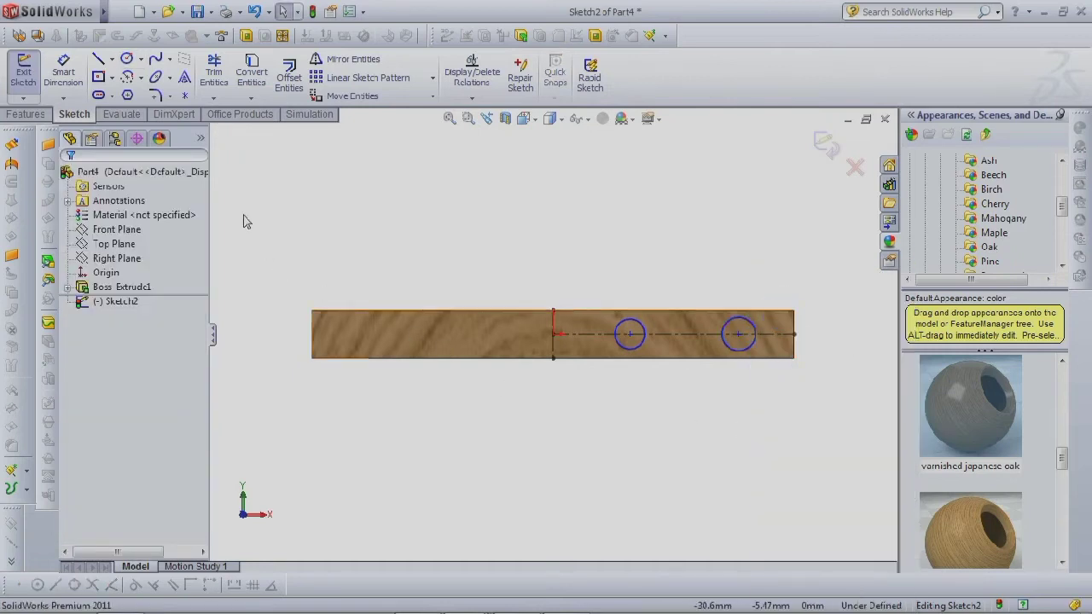
Add an Equal relation between the two circles on the horizontal centerline.
{"action": "left_click", "coordinate": [635, 350]}
{"action": "left_click", "coordinate": [738, 345], "text": "ctrl"}
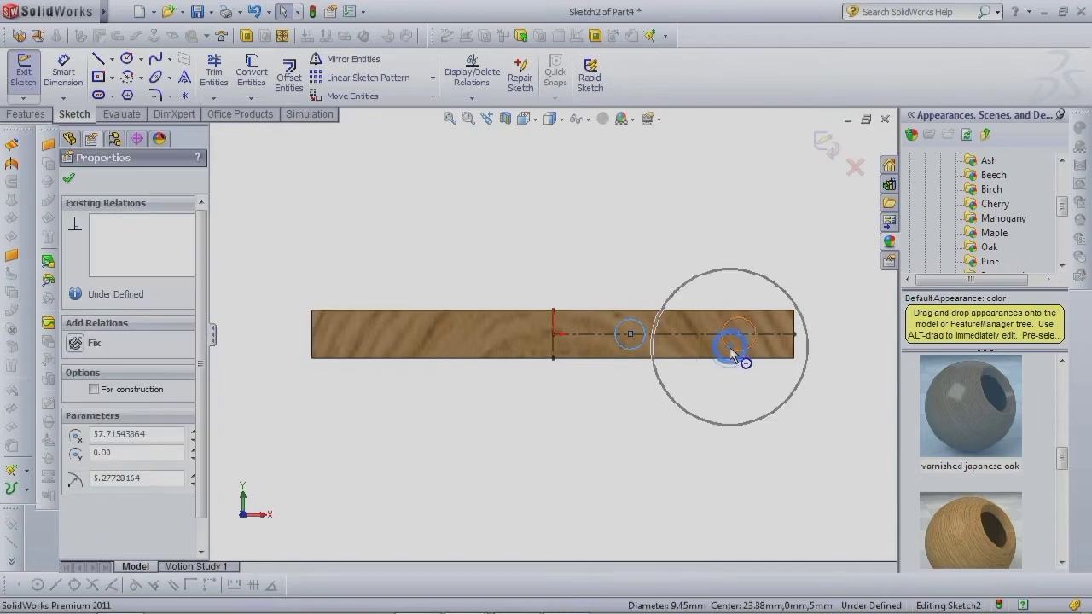
{"action": "left_click", "coordinate": [828, 279]}
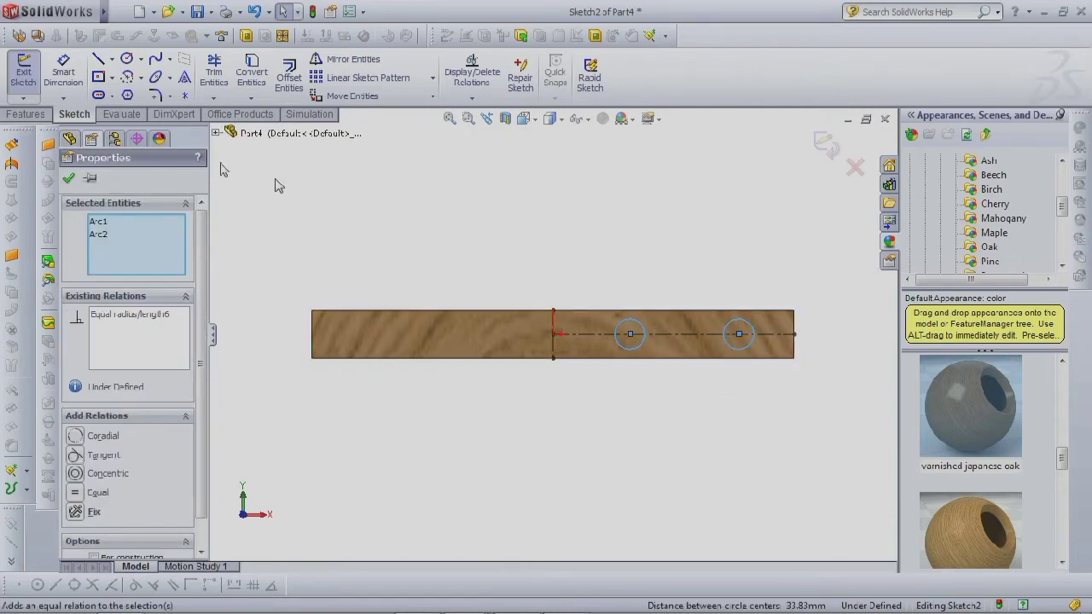
Dimension the outer circle's center 15 mm from the nearest short end of the bar.
{"action": "left_click", "coordinate": [70, 178]}
{"action": "left_click", "coordinate": [63, 69]}
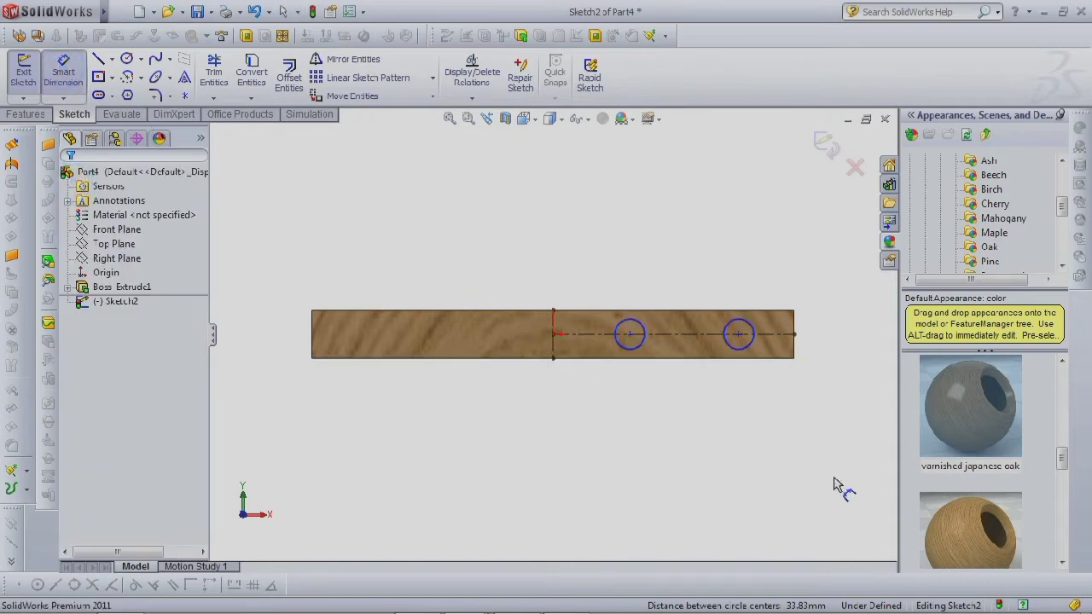
{"action": "left_click", "coordinate": [739, 335]}
{"action": "left_click", "coordinate": [794, 333]}
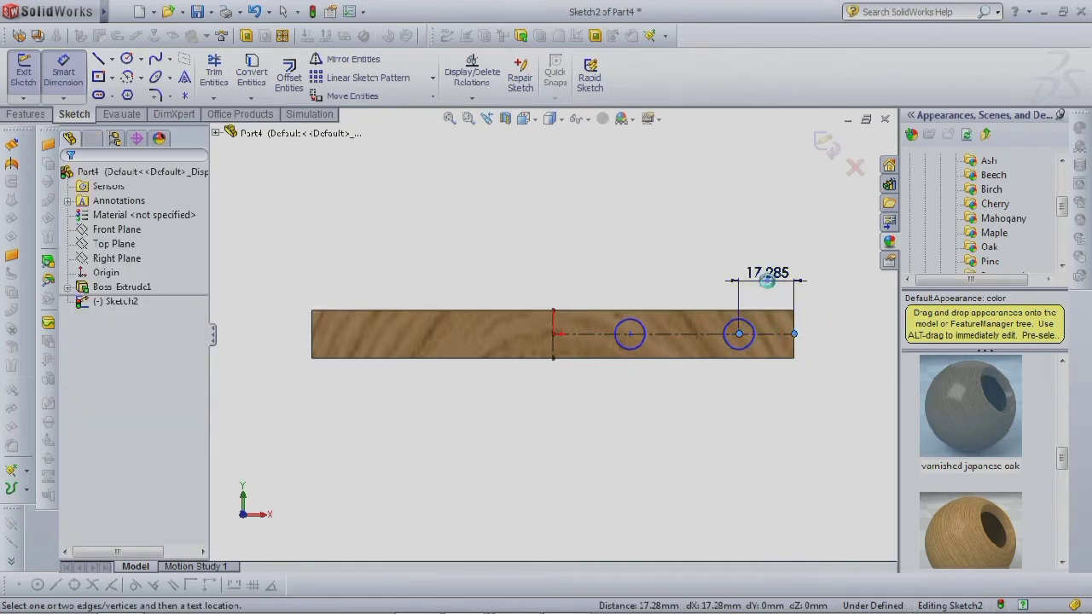
{"action": "left_click", "coordinate": [767, 282]}
{"action": "type", "text": "15"}
{"action": "key", "text": "Return"}
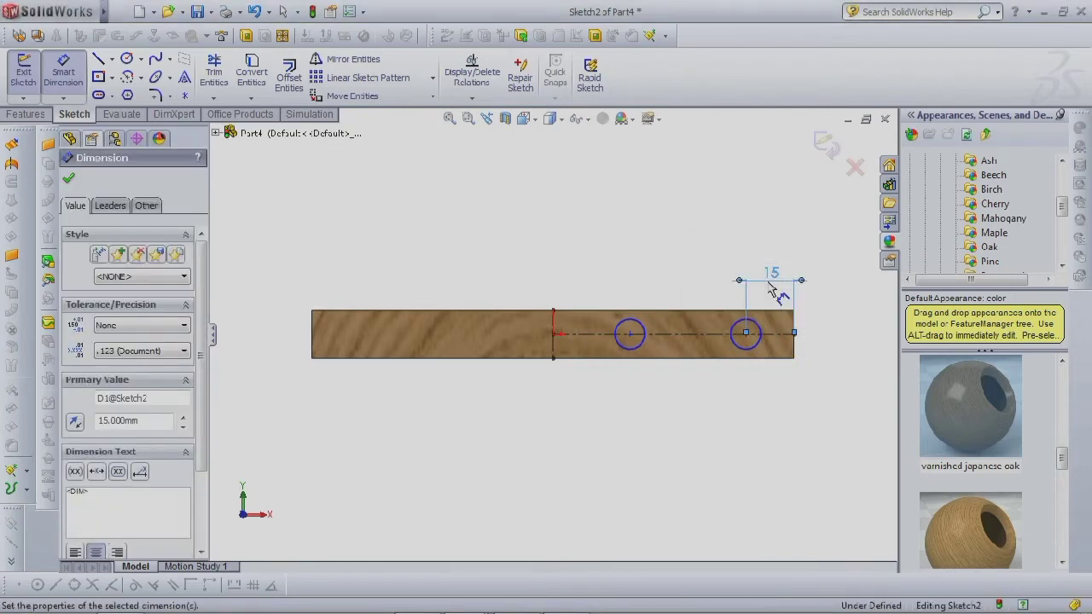
Dimension the distance between the two circles at 46.29 mm.
{"action": "left_click", "coordinate": [633, 348]}
{"action": "left_click", "coordinate": [754, 345]}
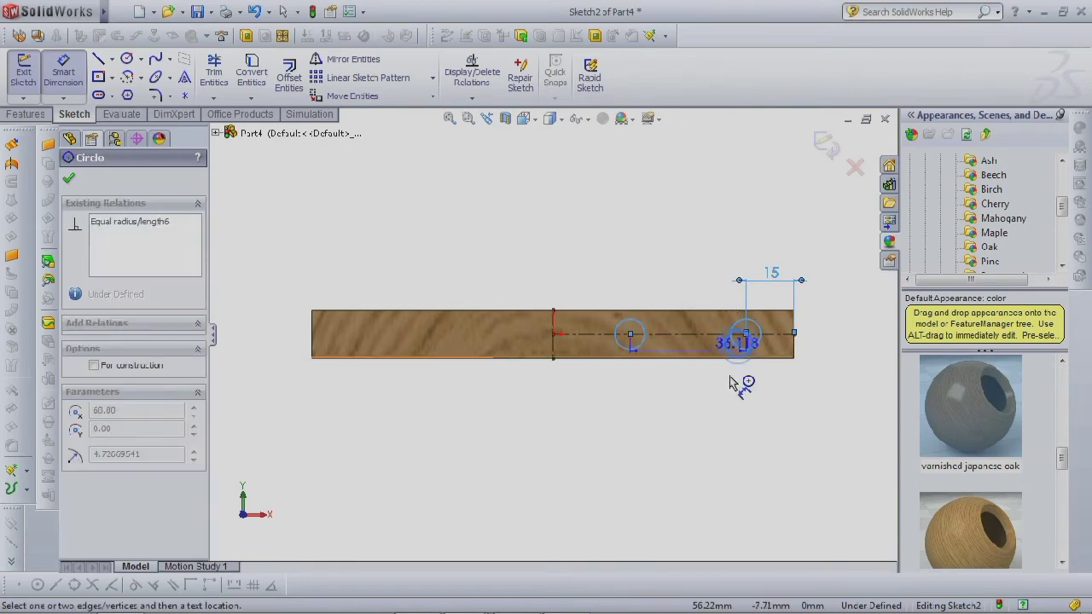
{"action": "left_click", "coordinate": [701, 431]}
{"action": "type", "text": "46"}
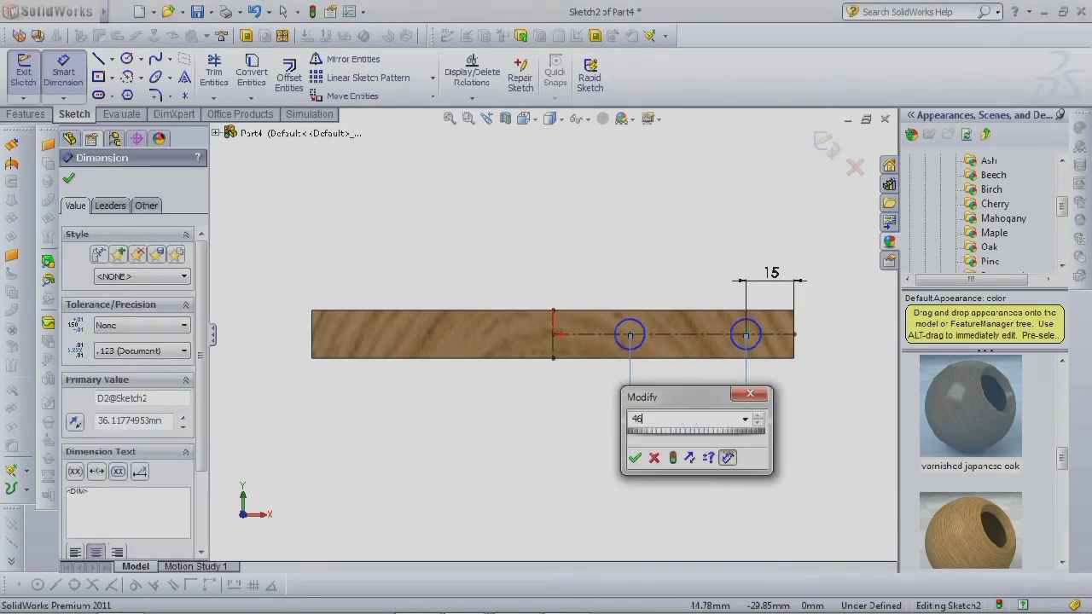
{"action": "key", "text": "Return"}
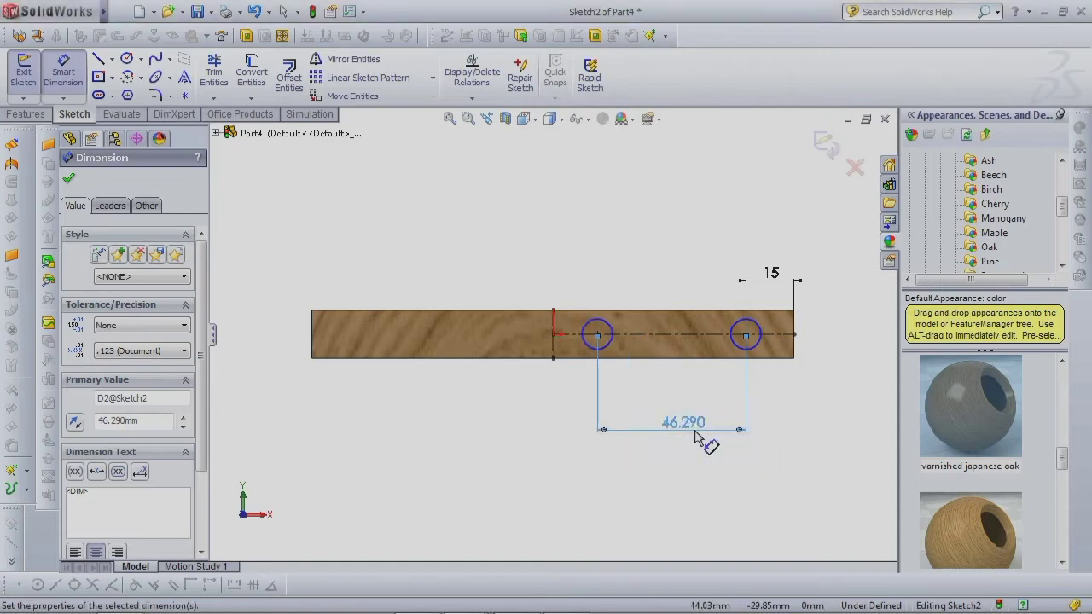
Set the inner circle's diameter to 5 mm and finish dimensioning.
{"action": "left_click", "coordinate": [597, 349]}
{"action": "left_click", "coordinate": [556, 401]}
{"action": "type", "text": "5"}
{"action": "key", "text": "Return"}
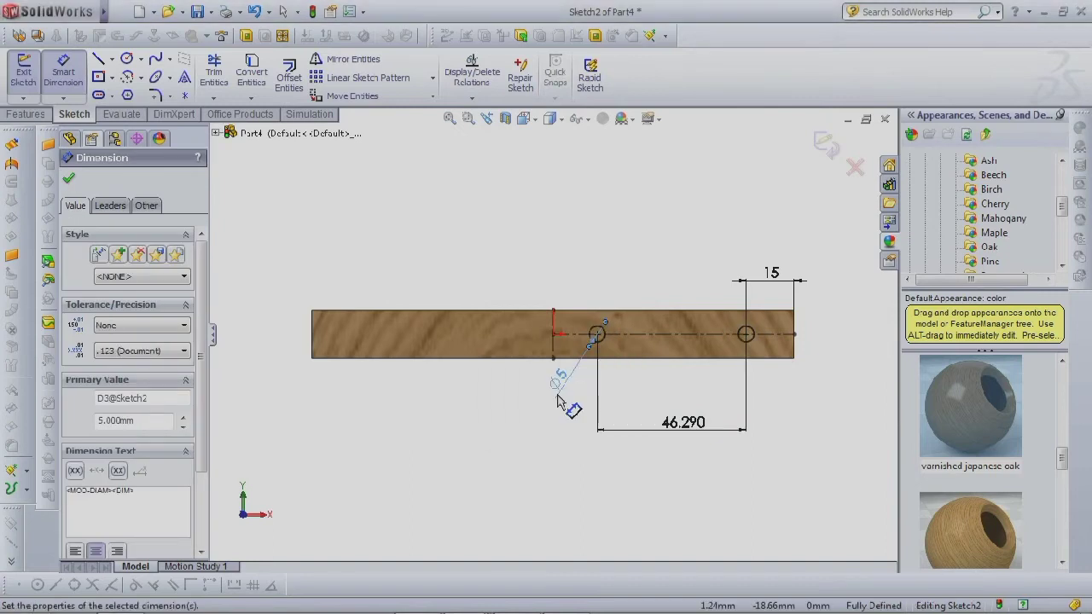
{"action": "left_click", "coordinate": [68, 181]}
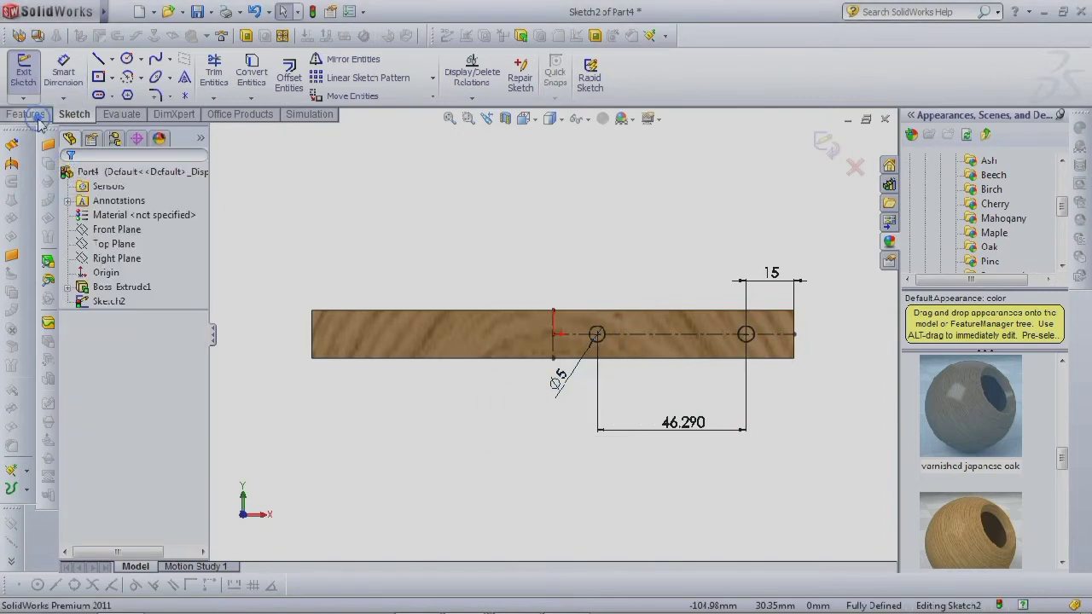
Extrude both circles as pegs 15 mm from the bar's face, blind and merged with the bar.
{"action": "left_click", "coordinate": [34, 116]}
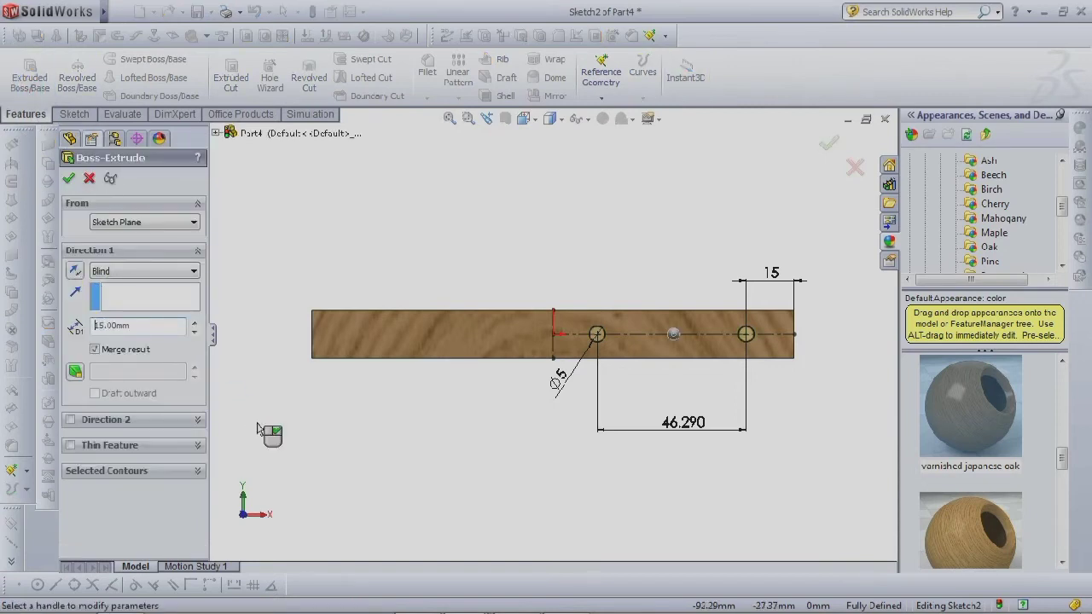
{"action": "left_click", "coordinate": [69, 178]}
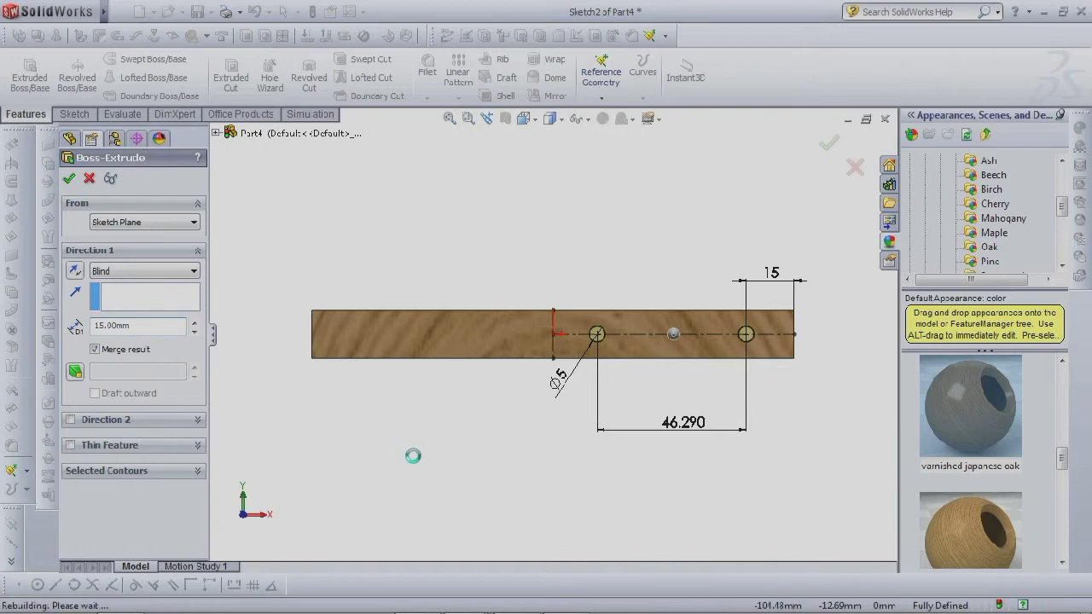
{"action": "middle_click_drag", "start_coordinate": [414, 455], "coordinate": [419, 426]}
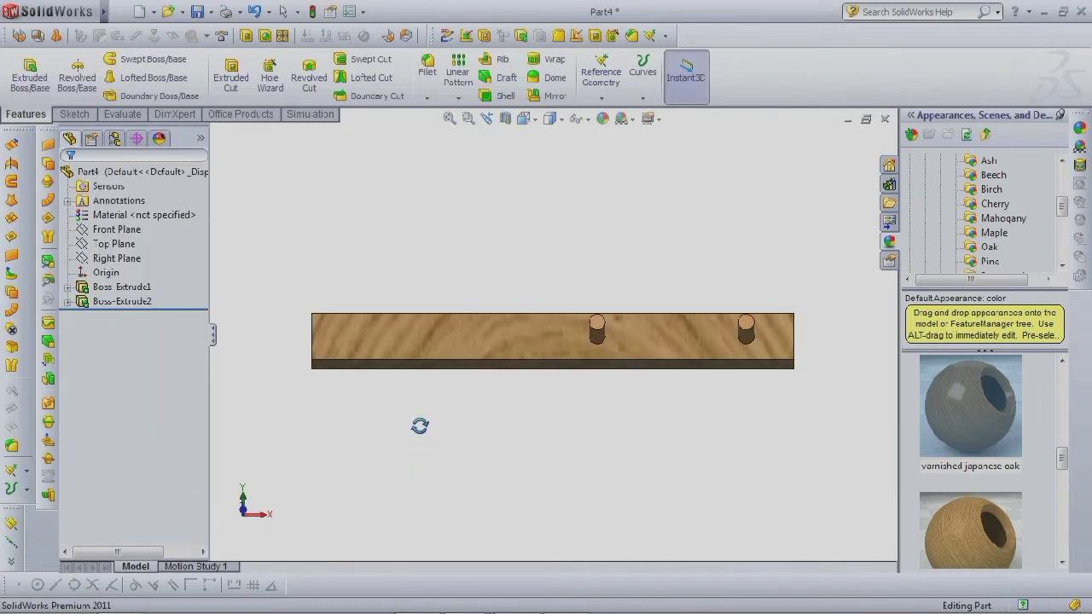
Fillet all edges of the bar and pegs with a 3 mm radius, using FeatureXpert and keeping its partial results.
{"action": "left_click", "coordinate": [426, 72]}
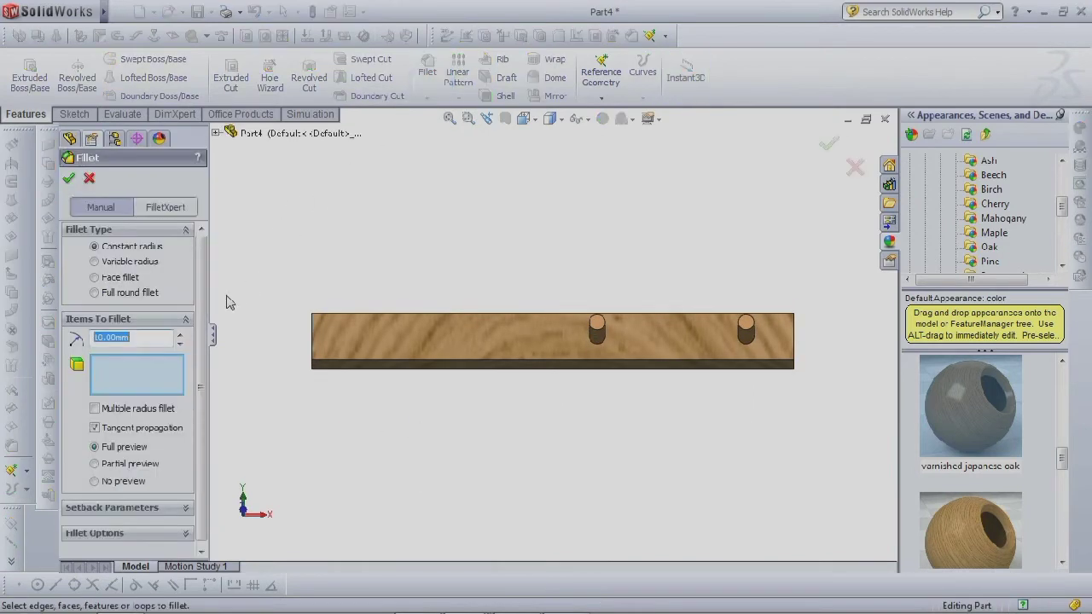
{"action": "type", "text": "3"}
{"action": "left_click_drag", "start_coordinate": [281, 245], "coordinate": [833, 464]}
{"action": "middle_click_drag", "start_coordinate": [841, 507], "coordinate": [622, 244]}
{"action": "left_click", "coordinate": [68, 178]}
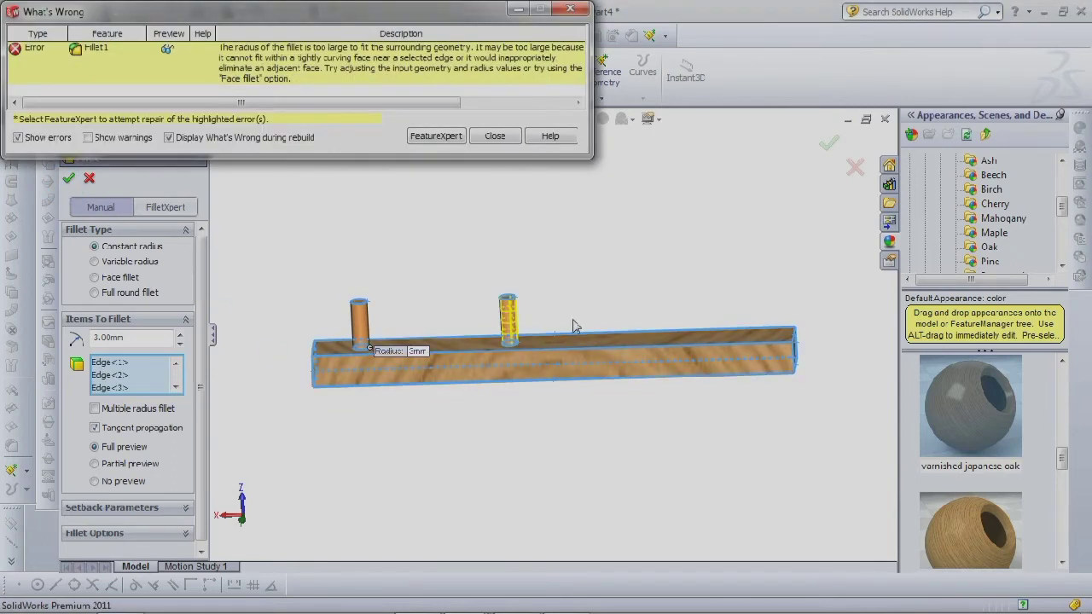
{"action": "left_click", "coordinate": [442, 136]}
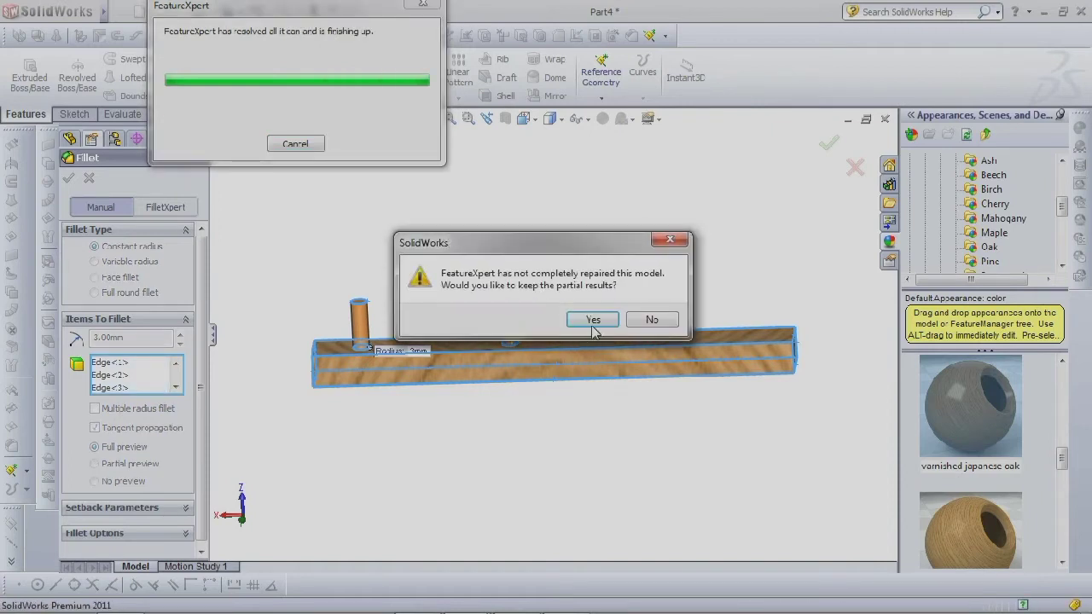
{"action": "left_click", "coordinate": [593, 321]}
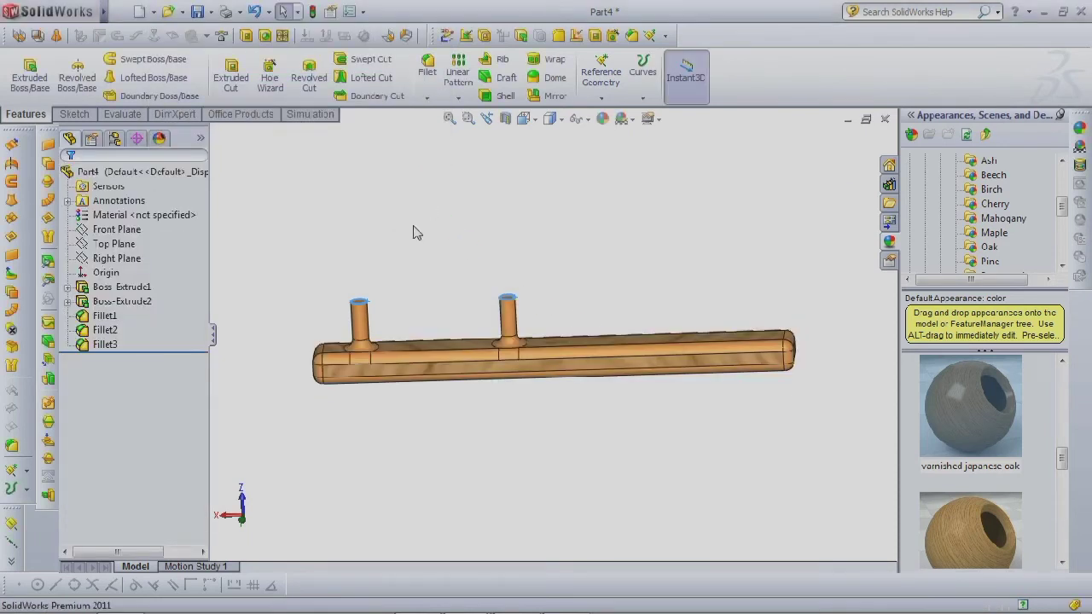
Try to fillet the top edges of both pegs with a 3 mm constant radius.
{"action": "middle_click_drag", "start_coordinate": [394, 230], "coordinate": [565, 398]}
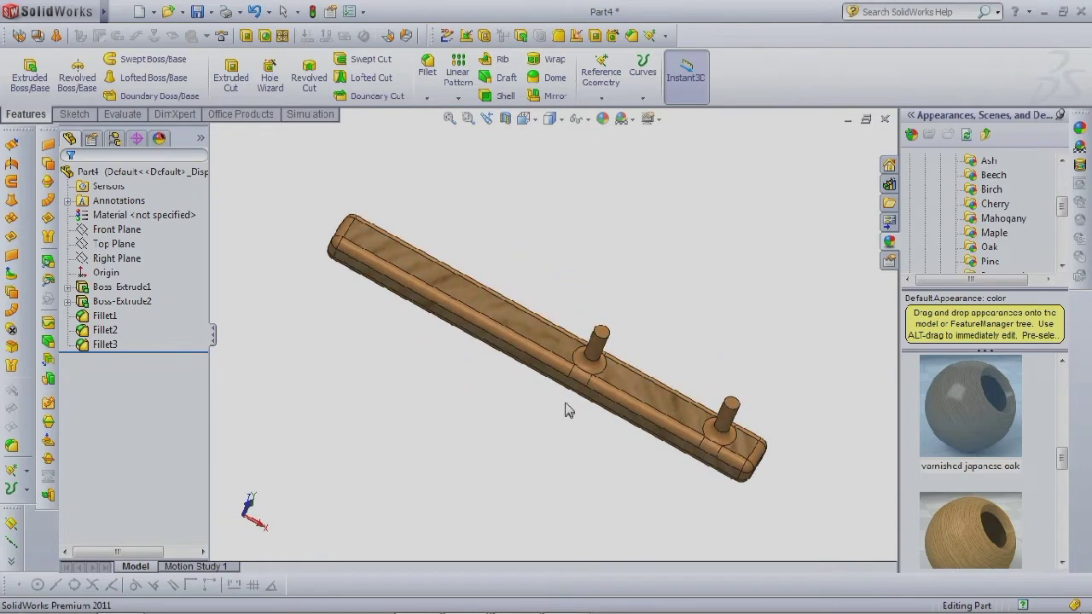
{"action": "left_click", "coordinate": [444, 77]}
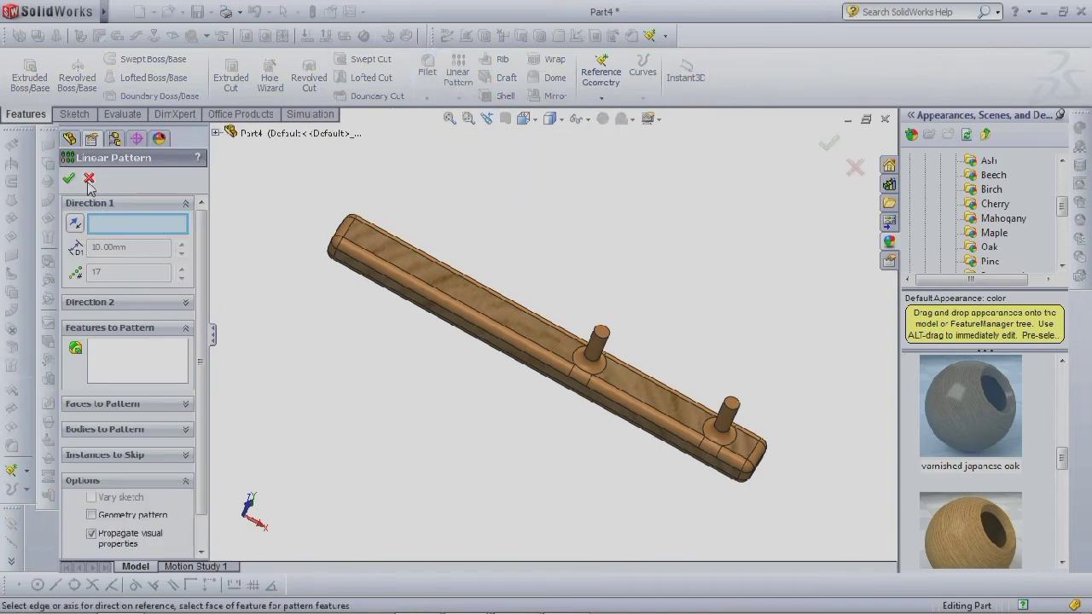
{"action": "left_click", "coordinate": [88, 179]}
{"action": "left_click", "coordinate": [427, 73]}
{"action": "scroll", "coordinate": [589, 349], "scroll_direction": "up", "scroll_amount": 4}
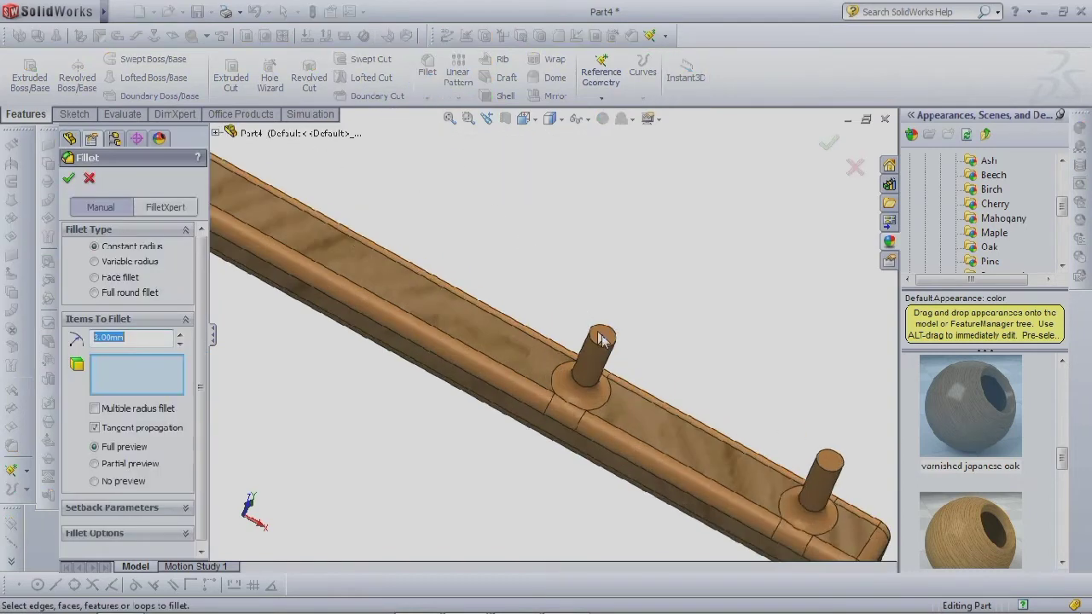
{"action": "left_click", "coordinate": [611, 351]}
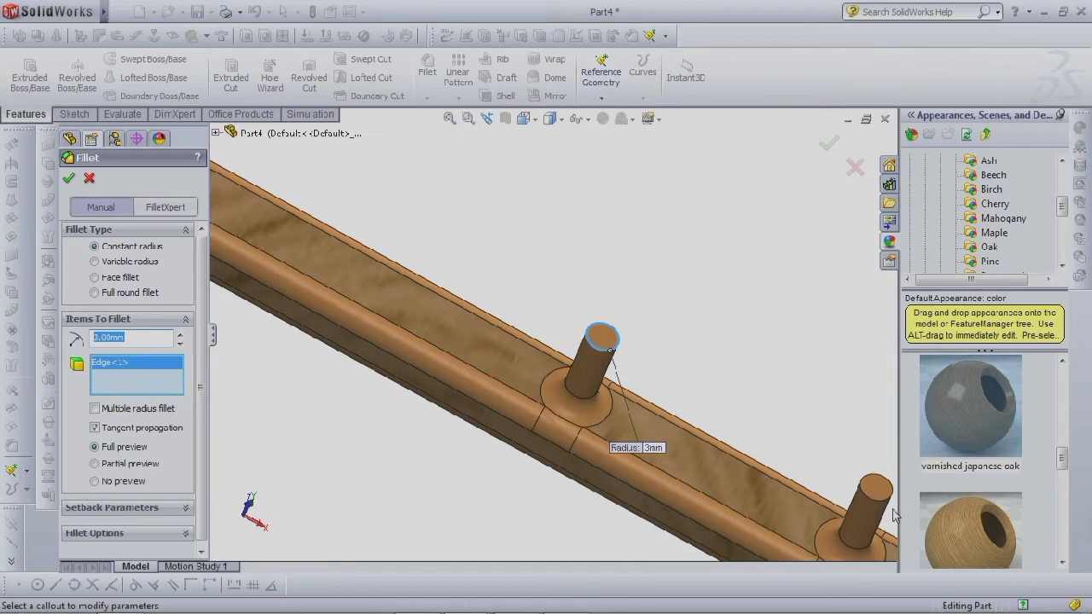
{"action": "left_click", "coordinate": [883, 510]}
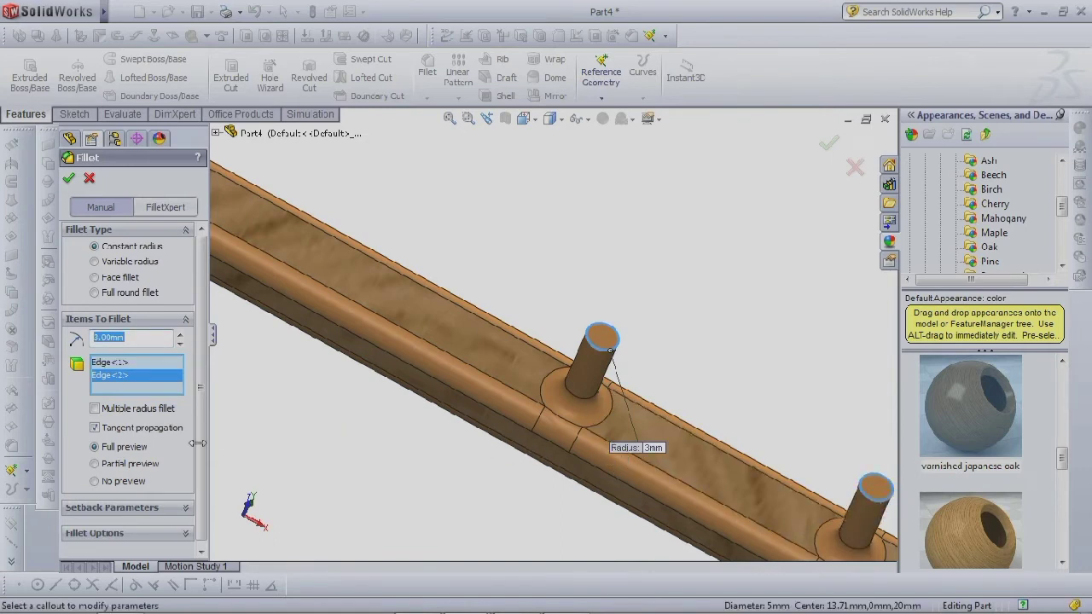
{"action": "left_click", "coordinate": [69, 178]}
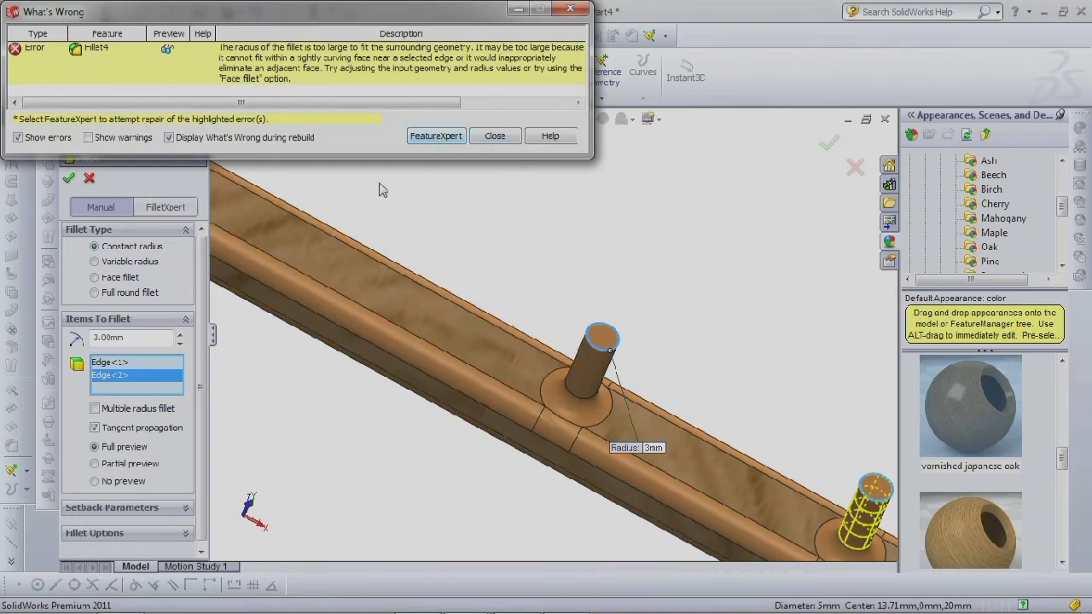
{"action": "left_click", "coordinate": [95, 278]}
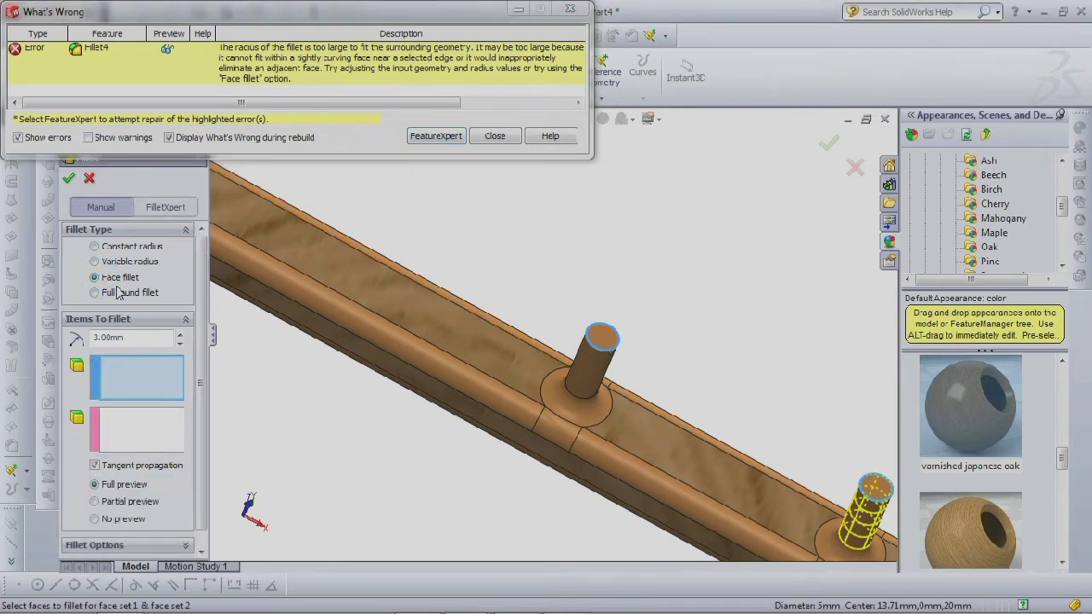
{"action": "left_click", "coordinate": [95, 246]}
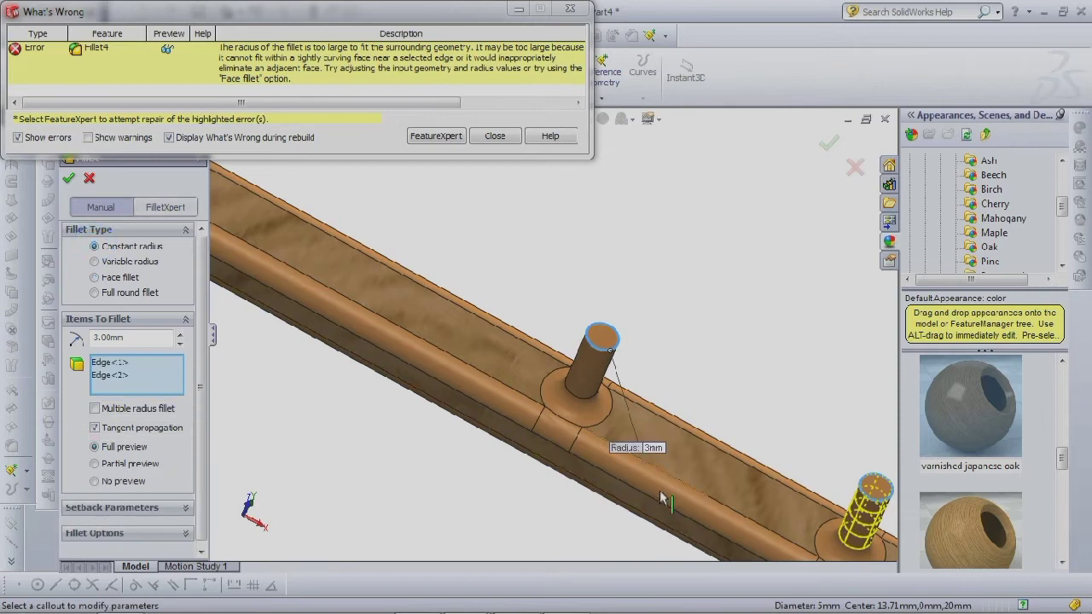
{"action": "left_click", "coordinate": [855, 502]}
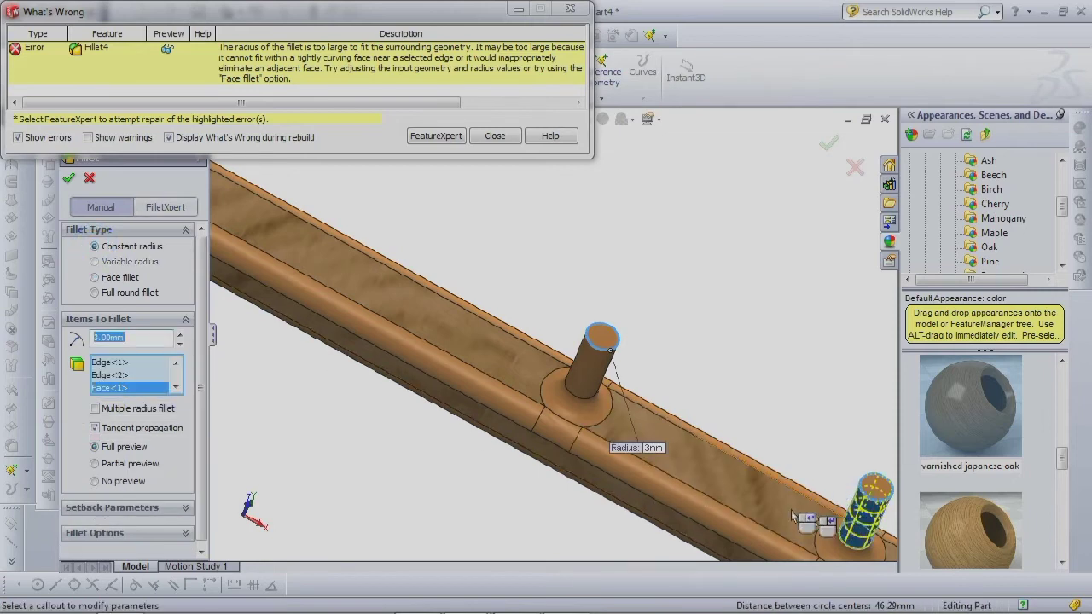
{"action": "left_click", "coordinate": [89, 179]}
{"action": "left_click", "coordinate": [569, 9]}
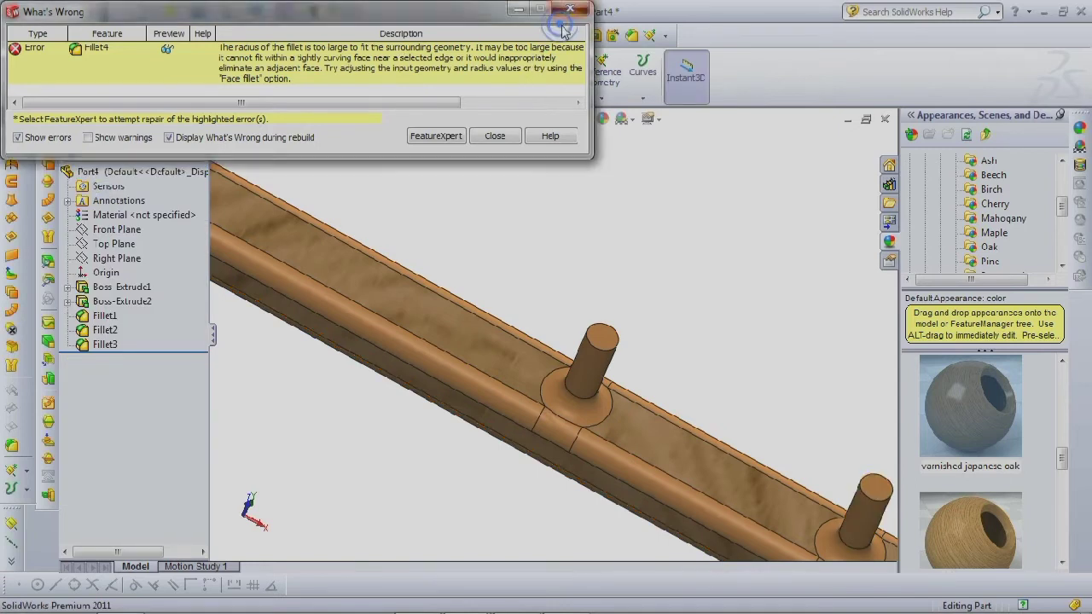
Start a sketch on the bar's long flat face opposite the pegs, viewed straight on.
{"action": "middle_click", "coordinate": [673, 261]}
{"action": "middle_click_drag", "start_coordinate": [770, 345], "coordinate": [772, 265]}
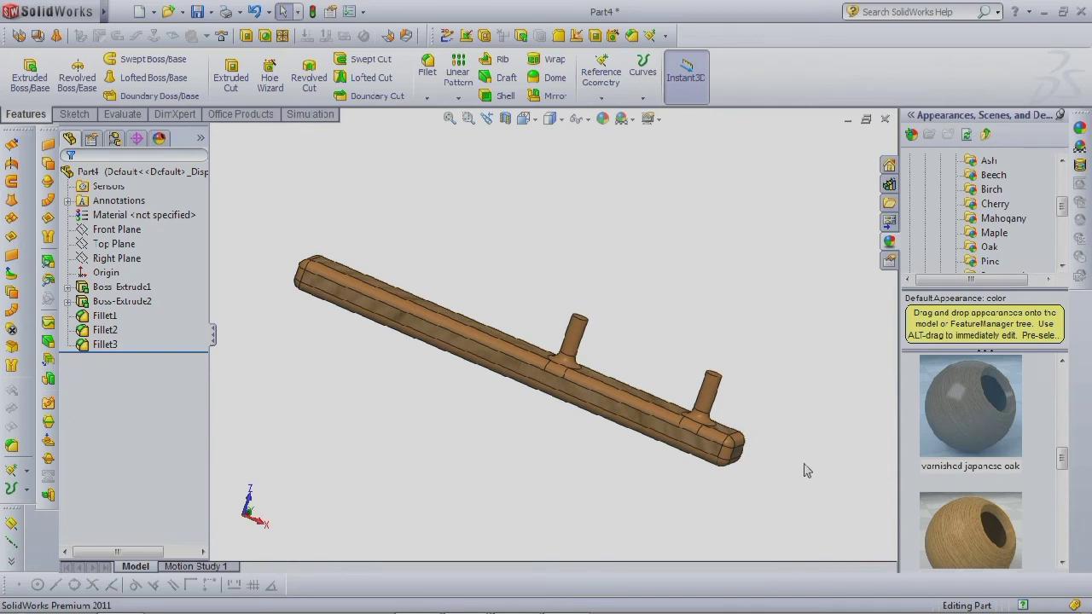
{"action": "middle_click_drag", "start_coordinate": [577, 498], "coordinate": [560, 378]}
{"action": "left_click", "coordinate": [550, 370]}
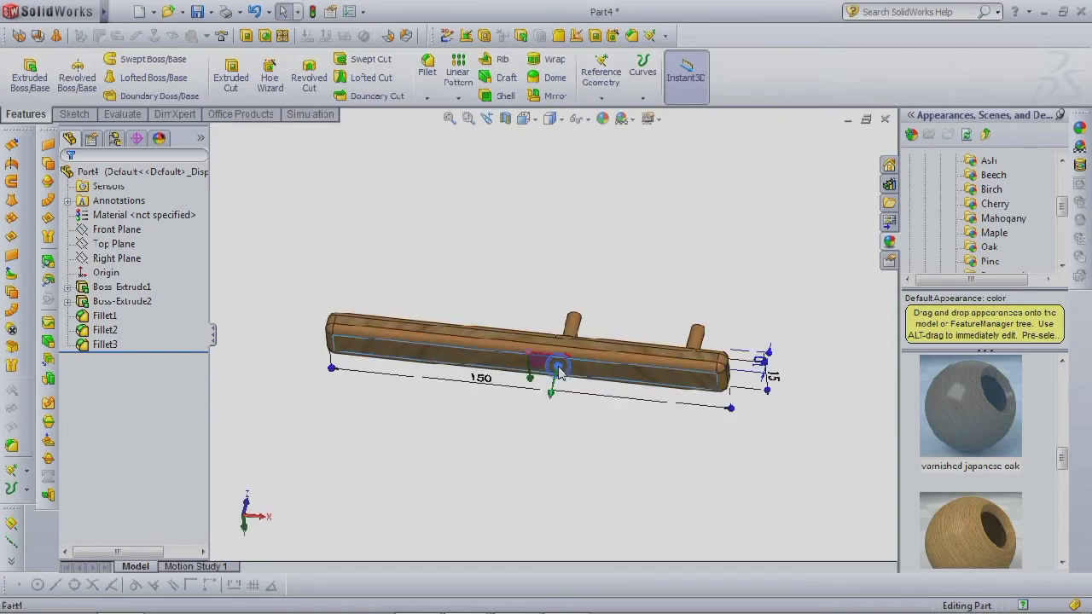
{"action": "left_click", "coordinate": [620, 316]}
{"action": "left_click", "coordinate": [524, 117]}
{"action": "left_click", "coordinate": [606, 177]}
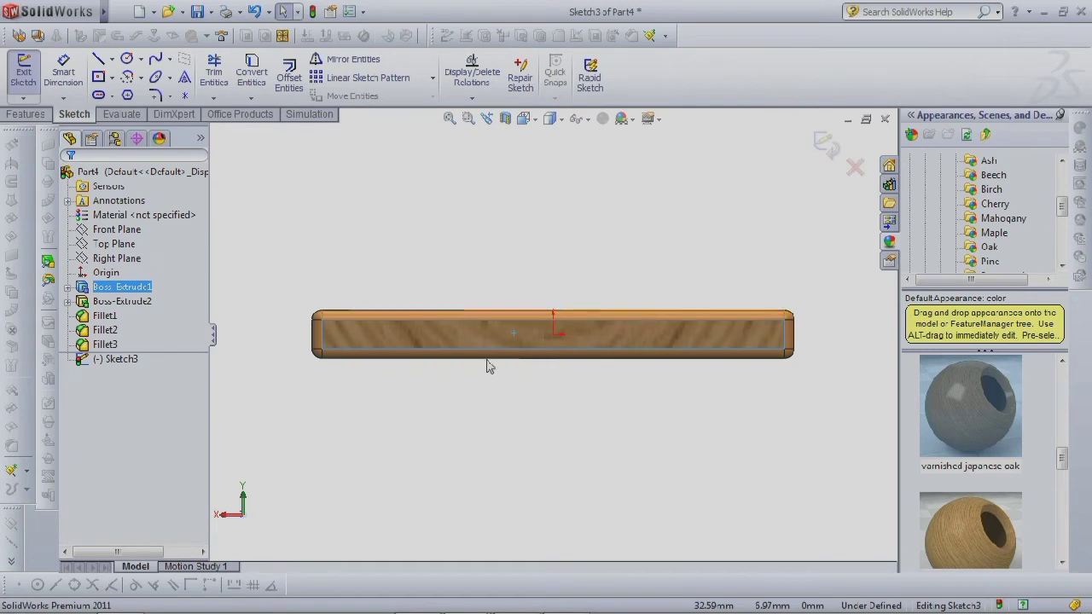
Draw a 144 mm horizontal centerline along the face between the midpoints of its two short edges.
{"action": "left_click", "coordinate": [112, 59]}
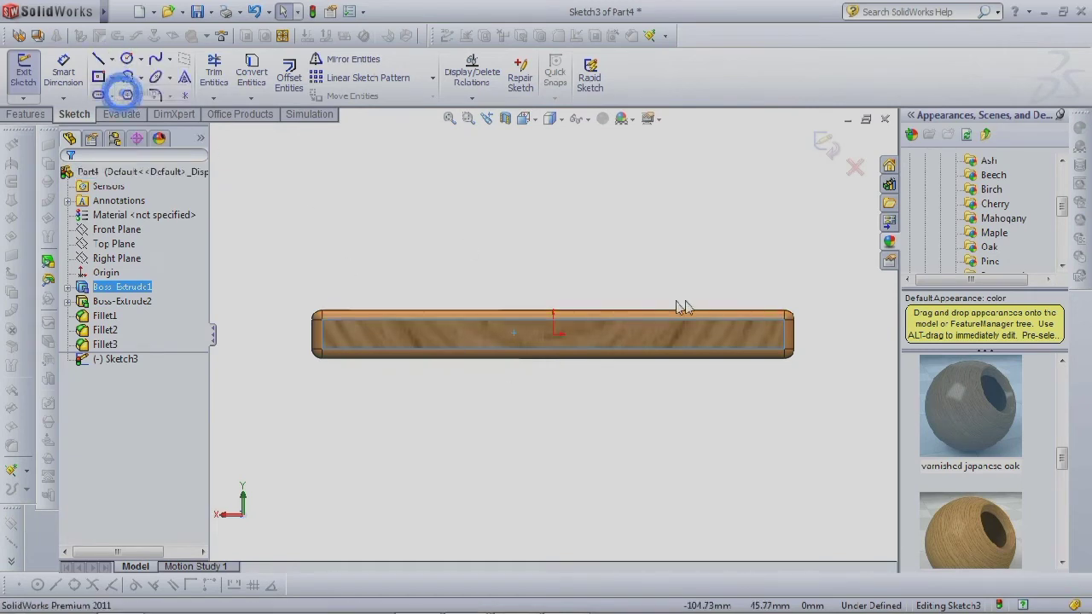
{"action": "left_click", "coordinate": [101, 81]}
{"action": "left_click", "coordinate": [785, 334]}
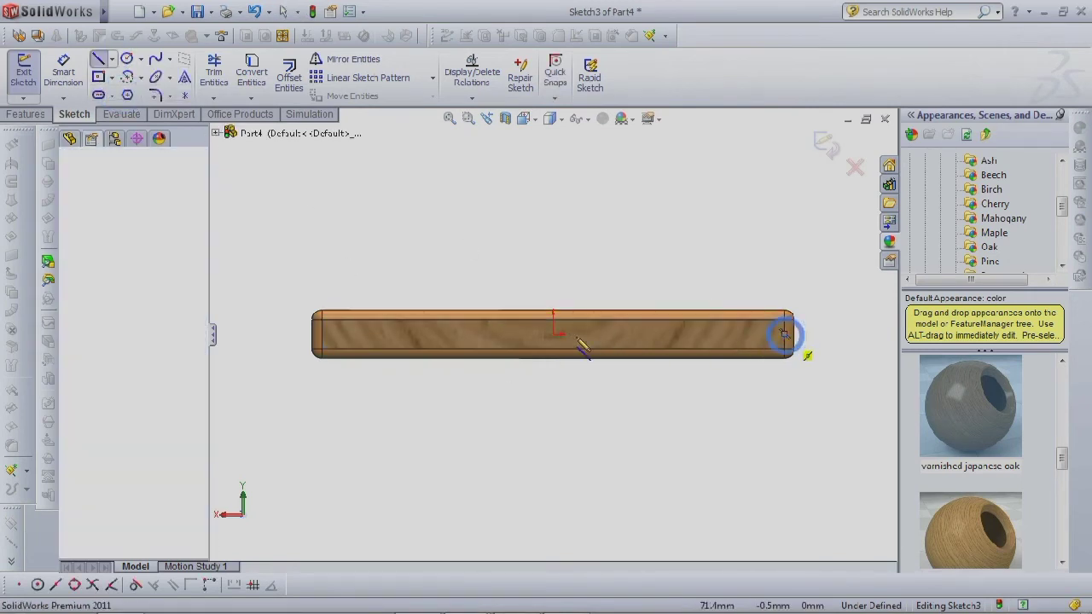
{"action": "left_click", "coordinate": [322, 334]}
{"action": "right_click", "coordinate": [322, 334]}
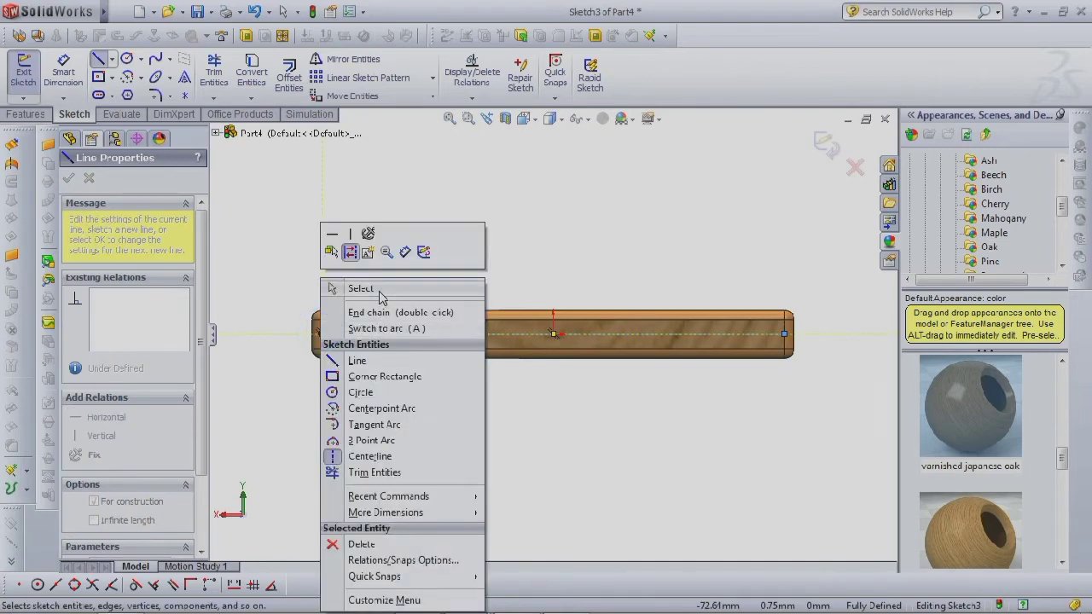
{"action": "left_click", "coordinate": [376, 288]}
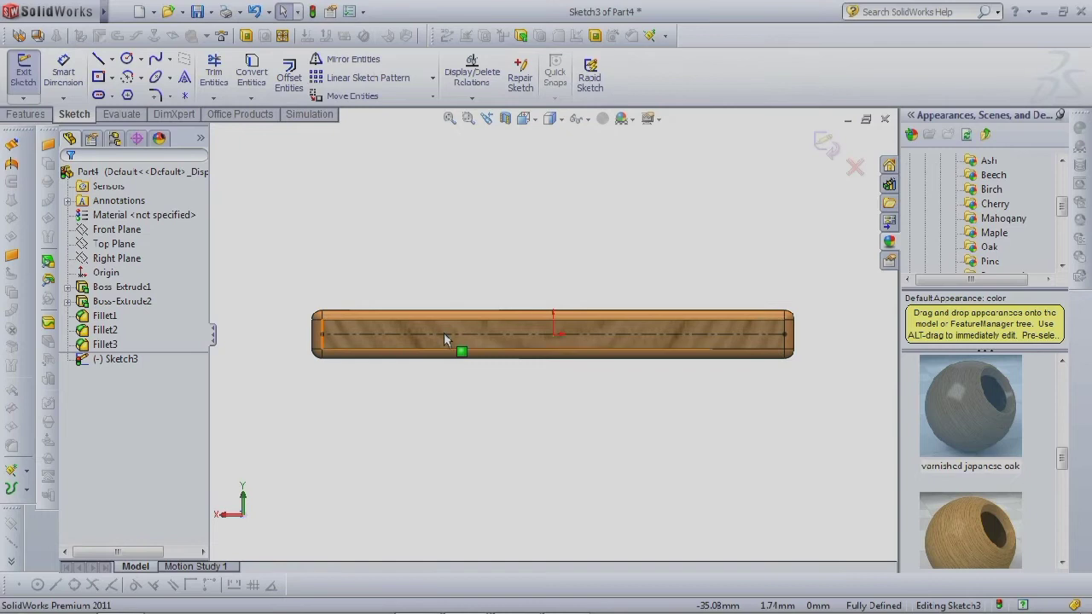
{"action": "left_click", "coordinate": [445, 333]}
{"action": "left_click", "coordinate": [492, 271]}
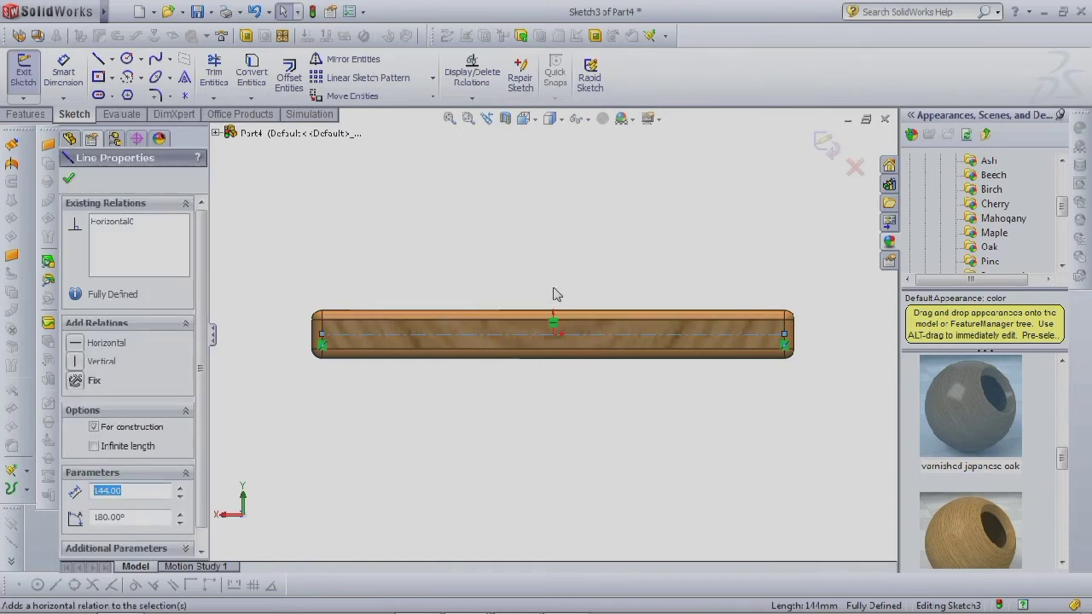
{"action": "right_click", "coordinate": [475, 256]}
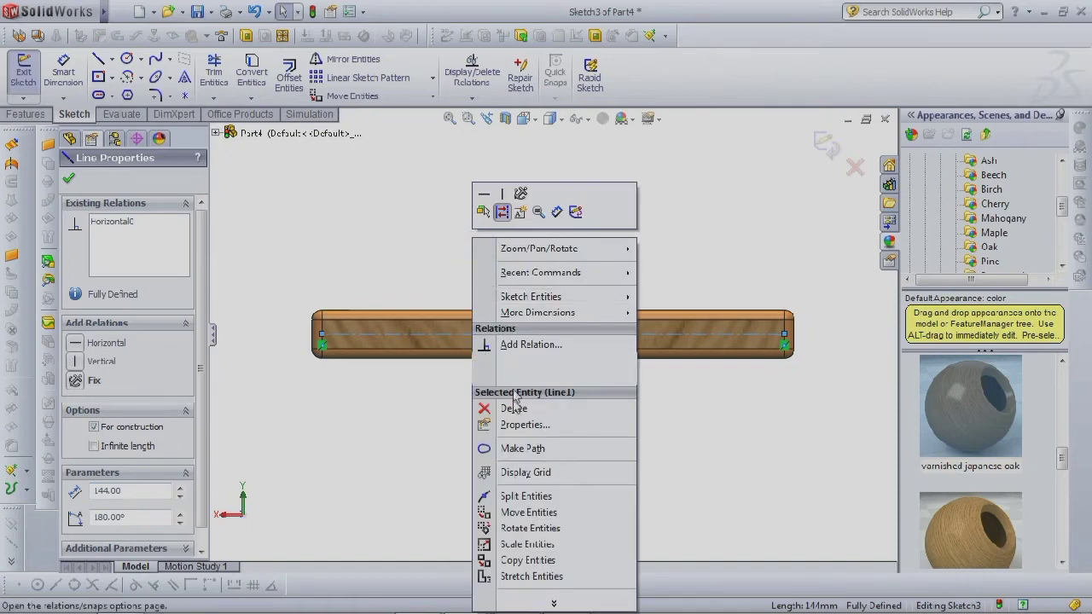
{"action": "left_click", "coordinate": [743, 475]}
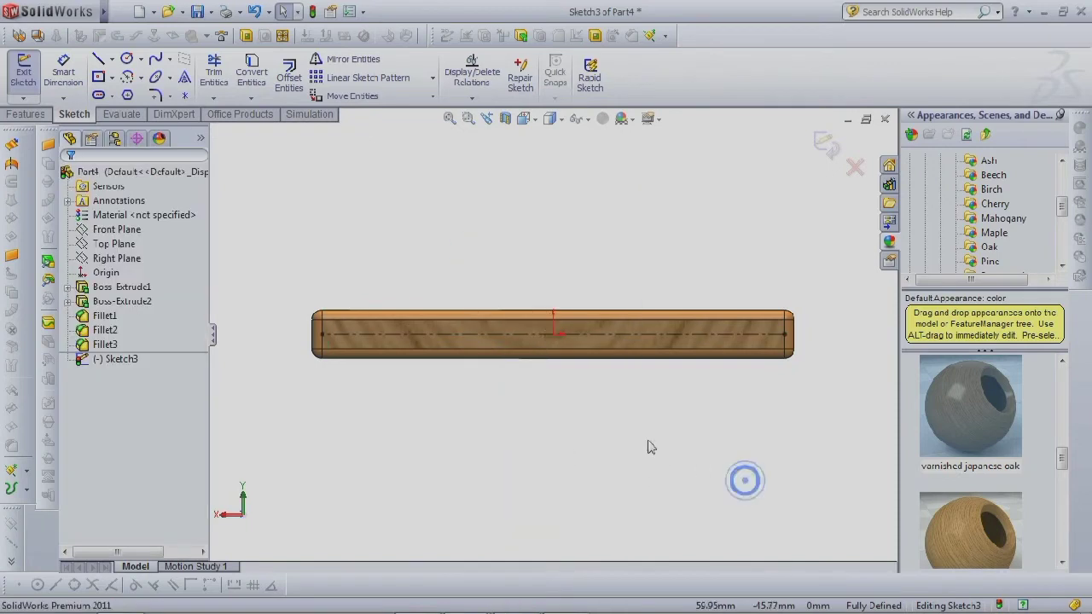
Draw a circle of about 4.5 mm radius centred on the centerline, between the origin and one end of the bar.
{"action": "right_click", "coordinate": [534, 312]}
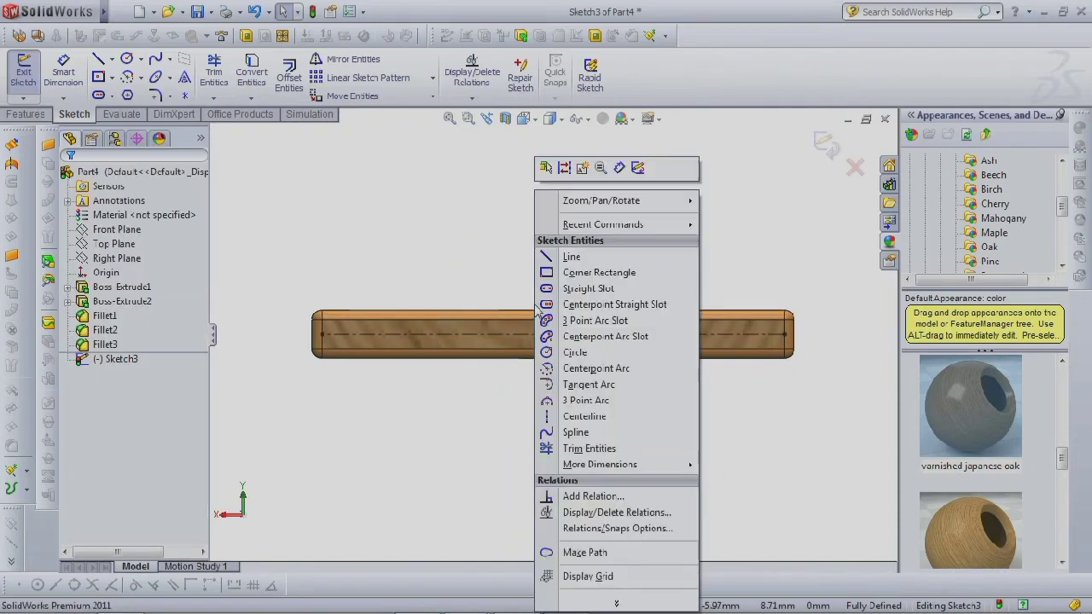
{"action": "left_click", "coordinate": [575, 352]}
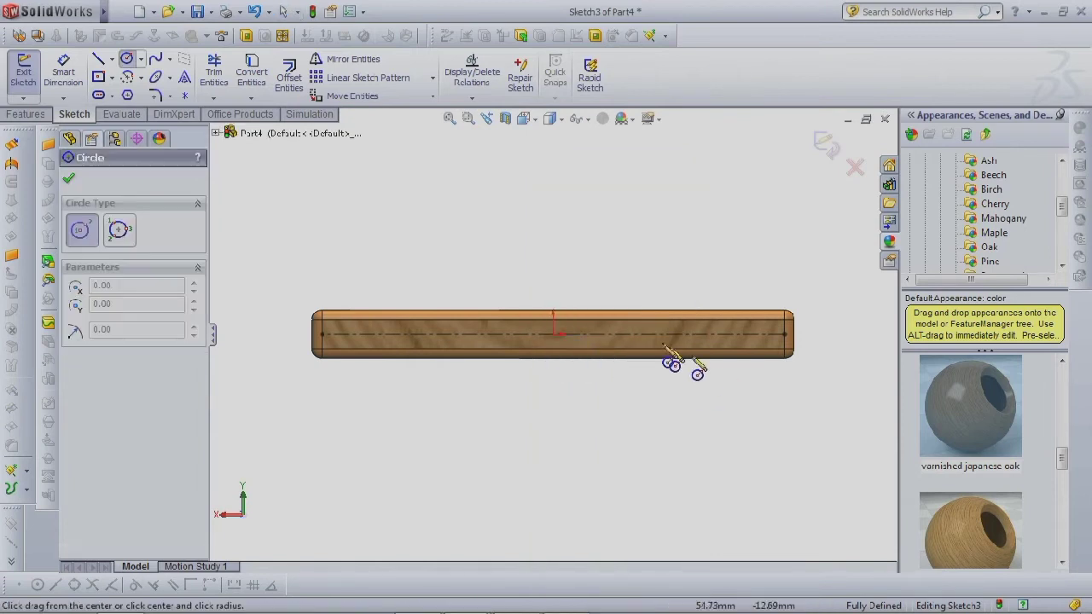
{"action": "left_click", "coordinate": [655, 333]}
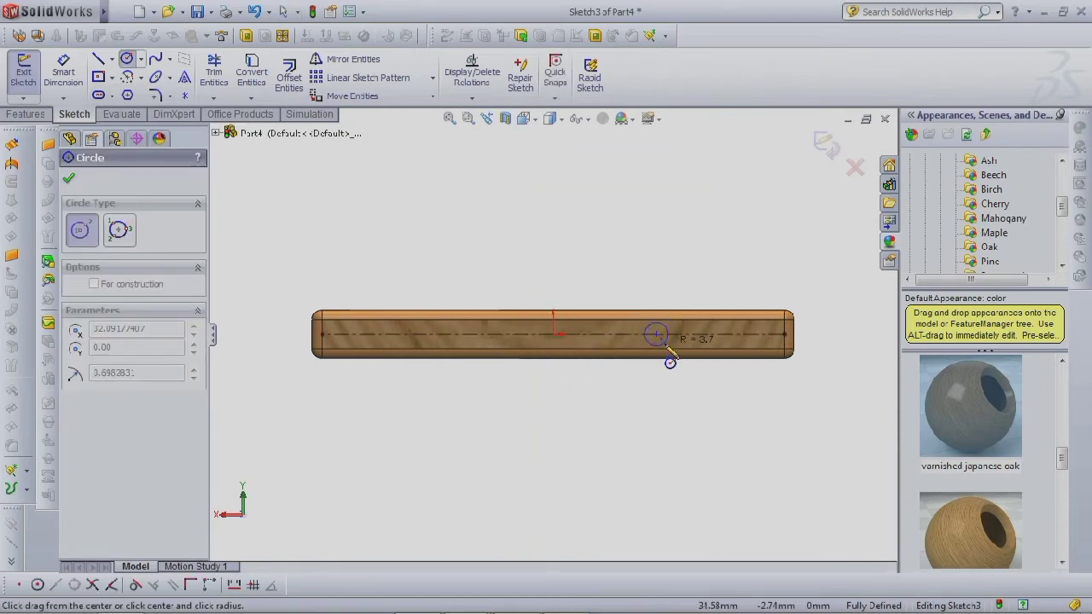
{"action": "left_click", "coordinate": [667, 348]}
{"action": "right_click", "coordinate": [722, 452]}
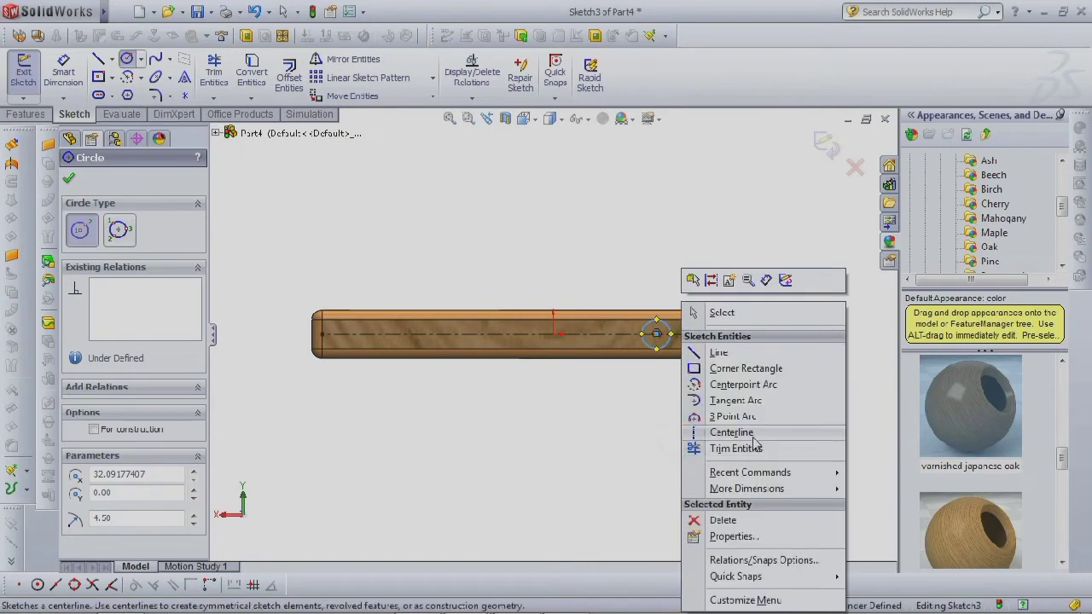
{"action": "left_click", "coordinate": [724, 312]}
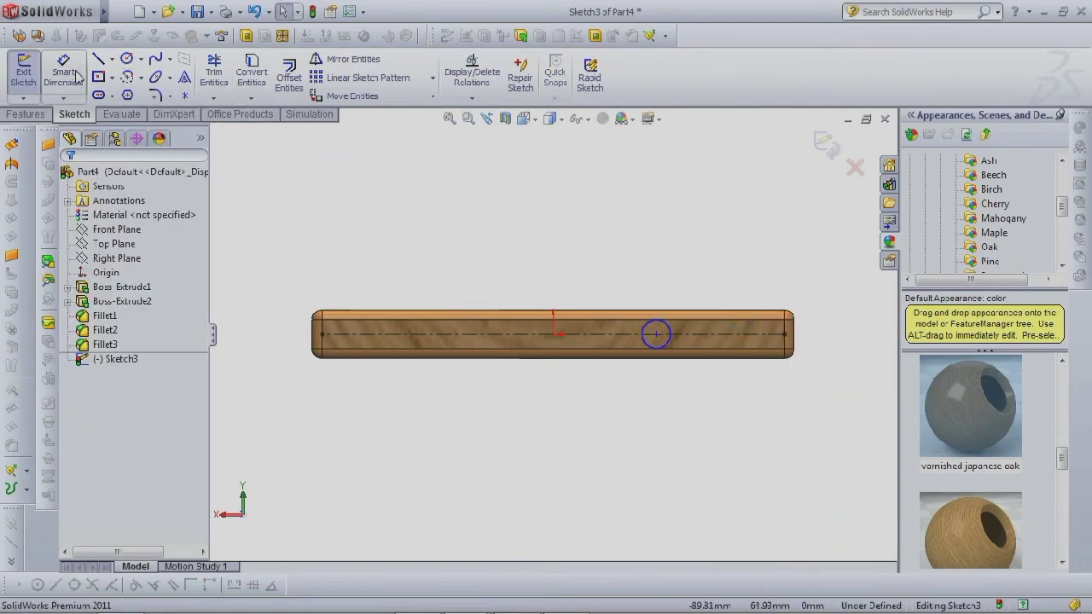
Dimension the circle's centre 30 mm from the nearer end of the bar.
{"action": "left_click", "coordinate": [77, 76]}
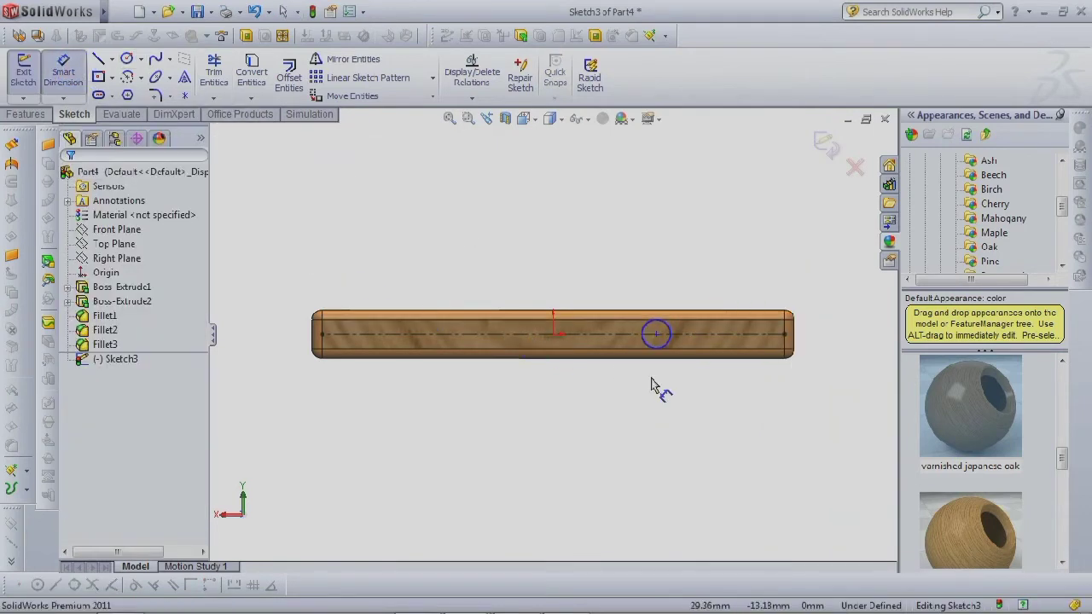
{"action": "left_click", "coordinate": [655, 335]}
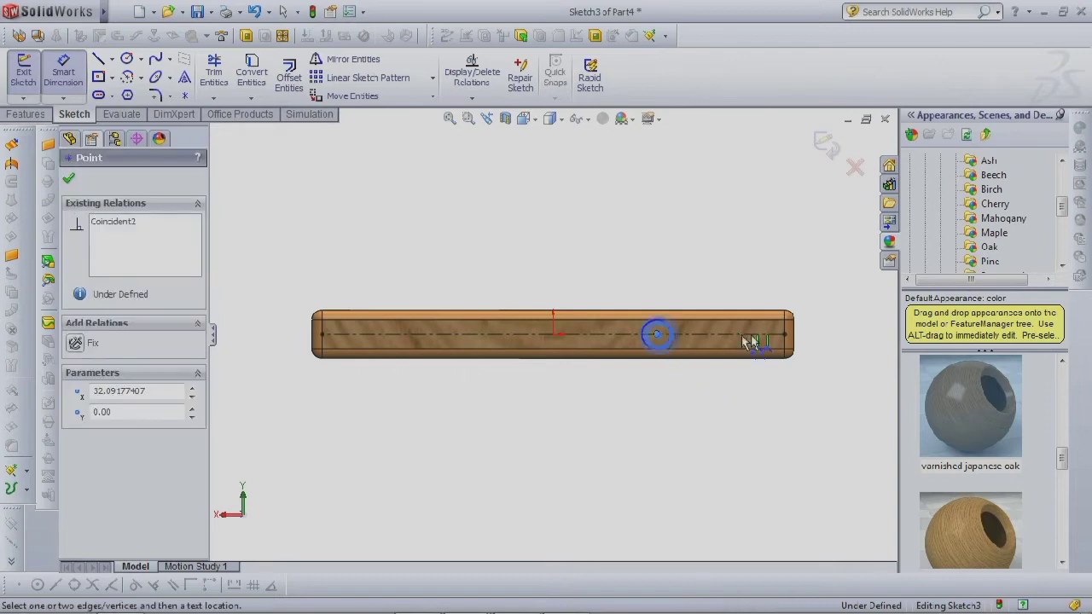
{"action": "left_click", "coordinate": [794, 333]}
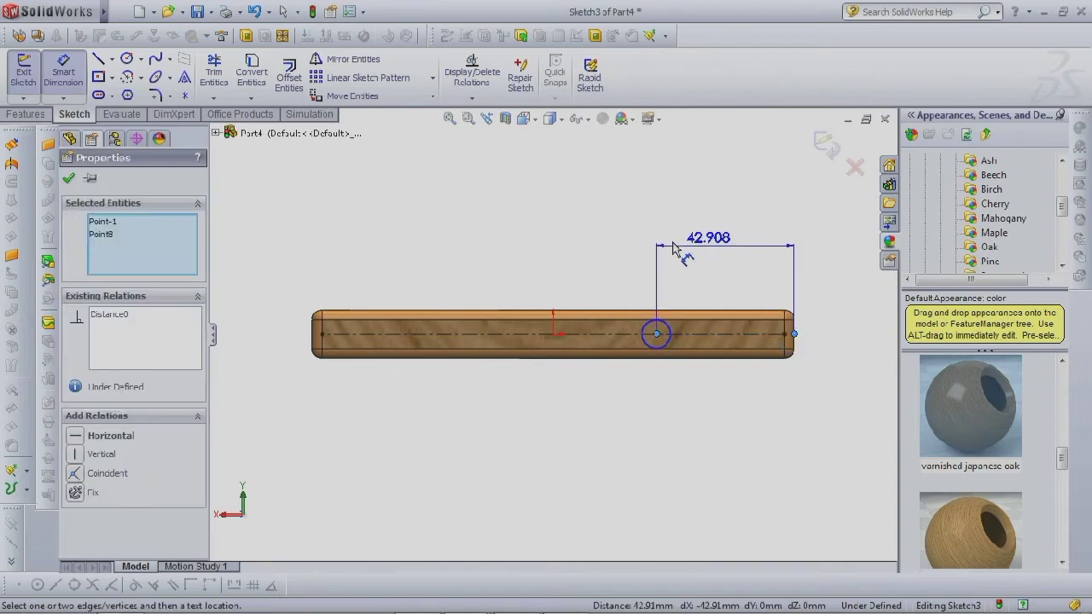
{"action": "left_click", "coordinate": [696, 216]}
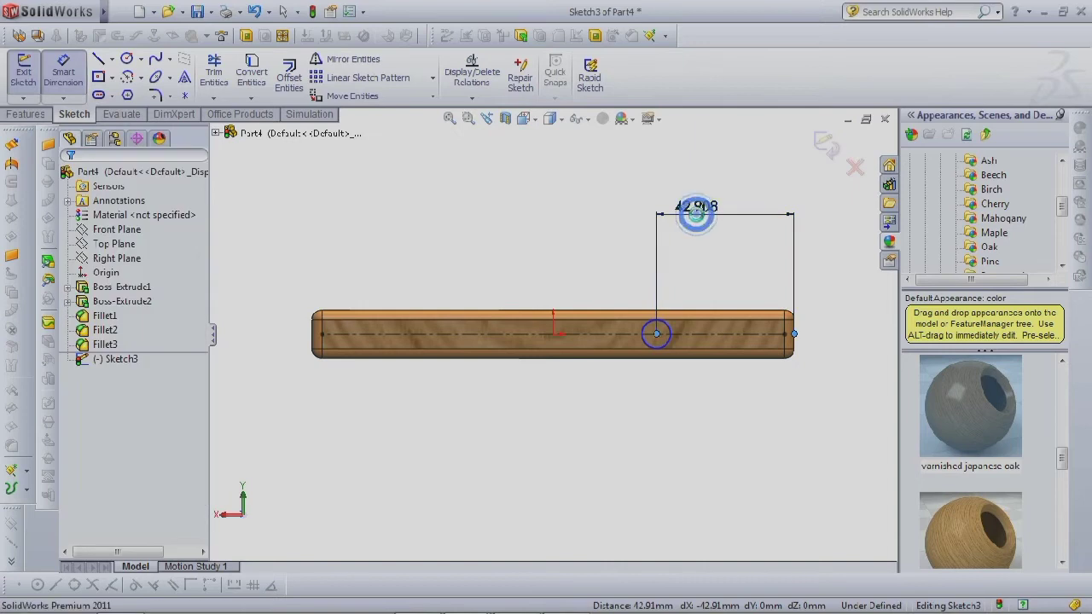
{"action": "type", "text": "30"}
{"action": "key", "text": "Return"}
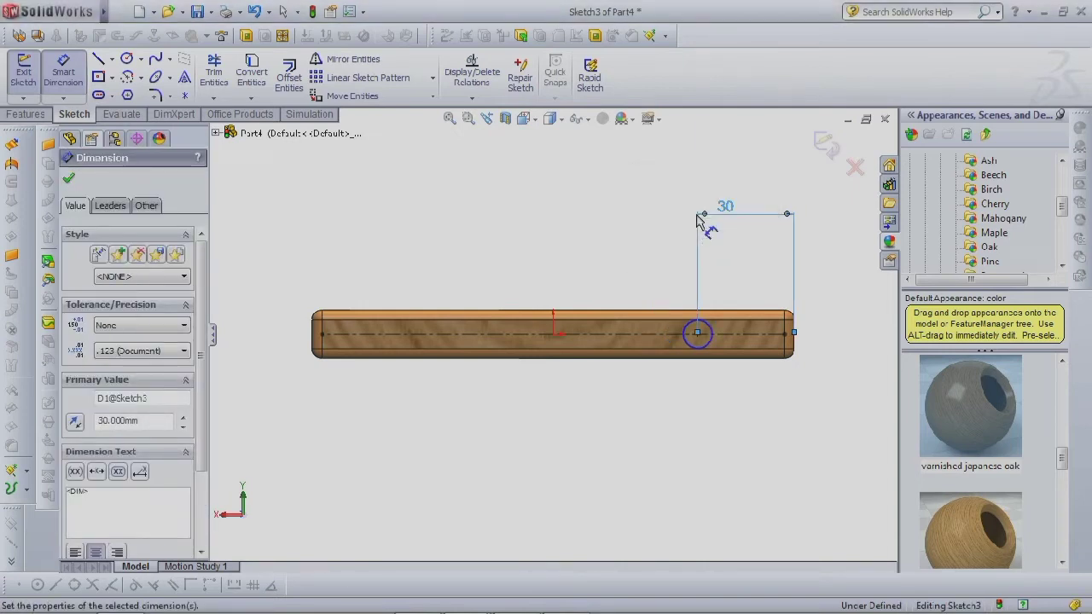
Set the circle's diameter to 5.20 mm and place its dimension text clear of the bar.
{"action": "left_click", "coordinate": [687, 348]}
{"action": "left_click", "coordinate": [688, 334]}
{"action": "left_click", "coordinate": [675, 372]}
{"action": "type", "text": "5.20"}
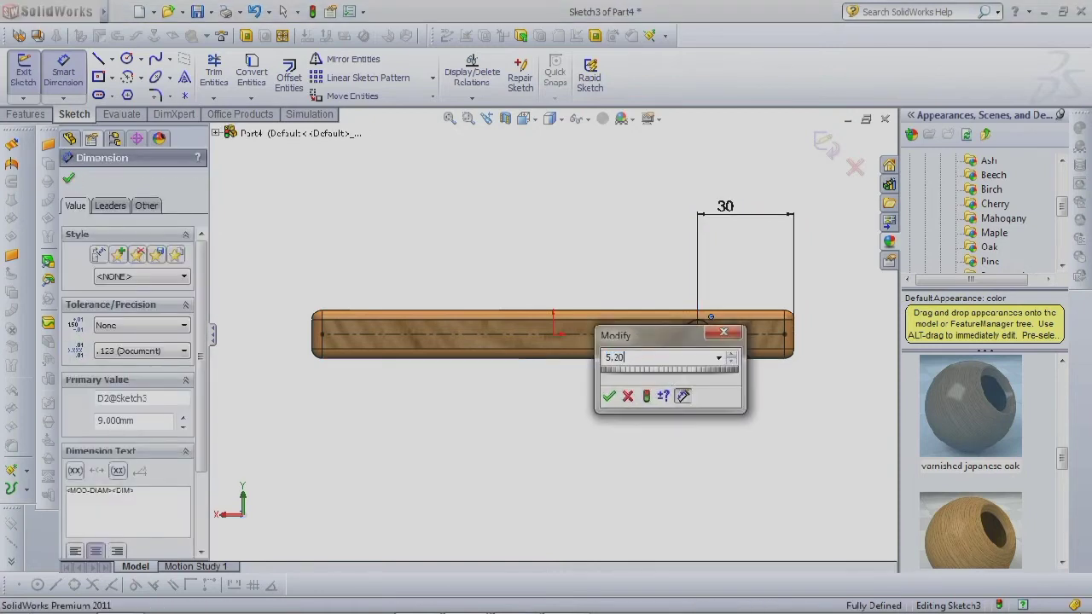
{"action": "key", "text": "Return"}
{"action": "left_click_drag", "start_coordinate": [677, 369], "coordinate": [647, 414]}
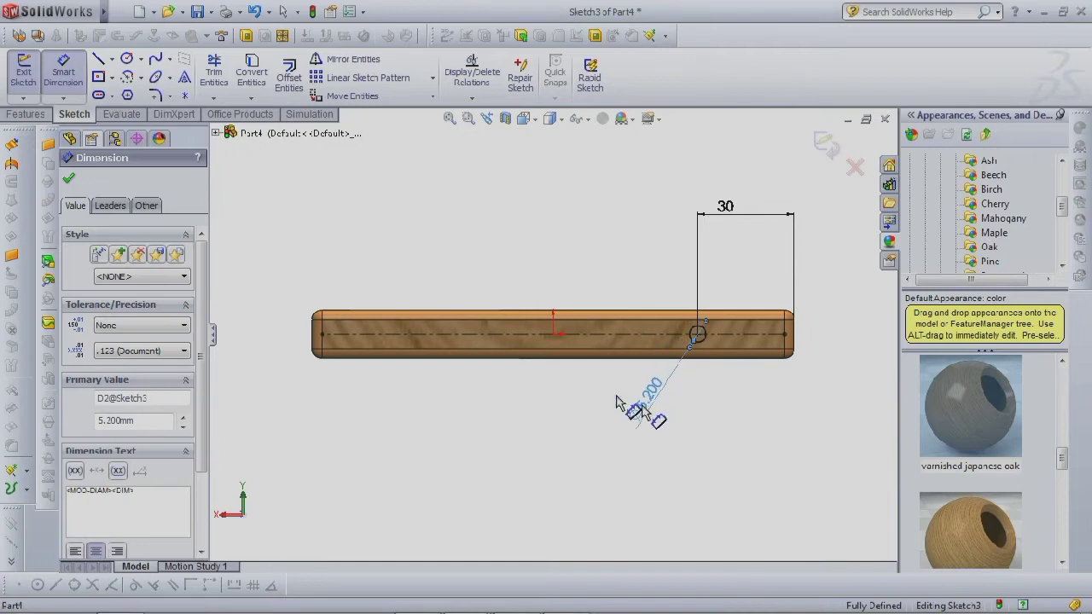
{"action": "left_click", "coordinate": [69, 177]}
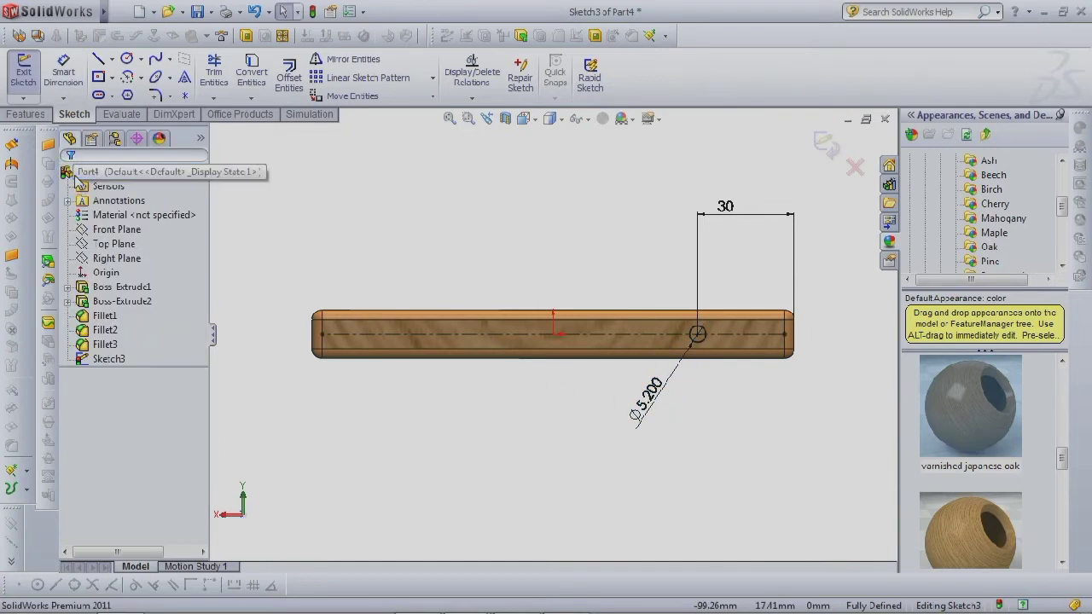
Cut the circle into the bar as a blind hole 8 mm deep using Extruded Cut.
{"action": "left_click", "coordinate": [26, 114]}
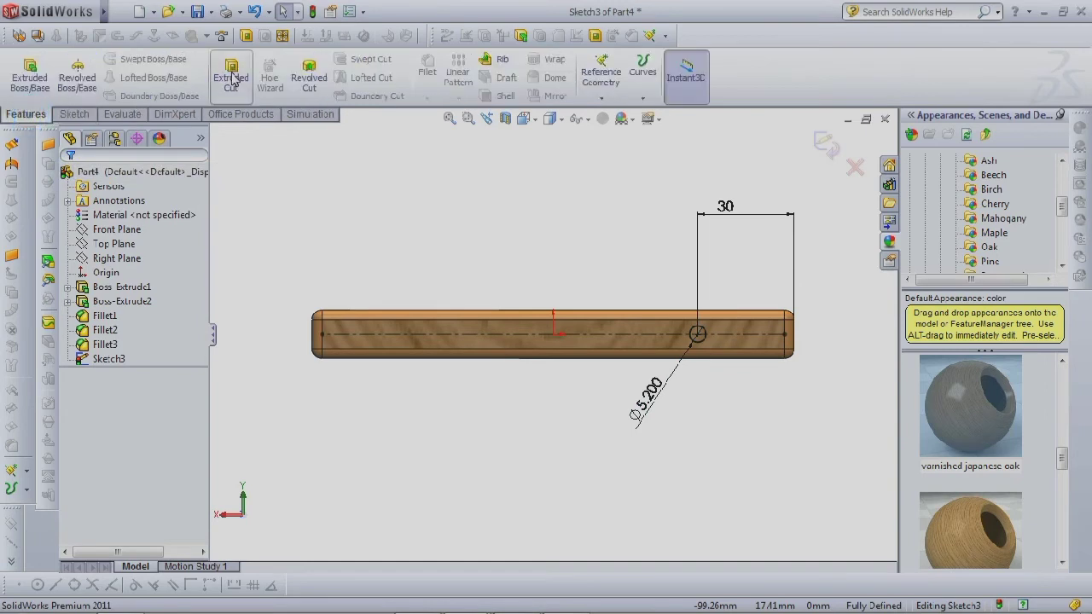
{"action": "left_click", "coordinate": [230, 77]}
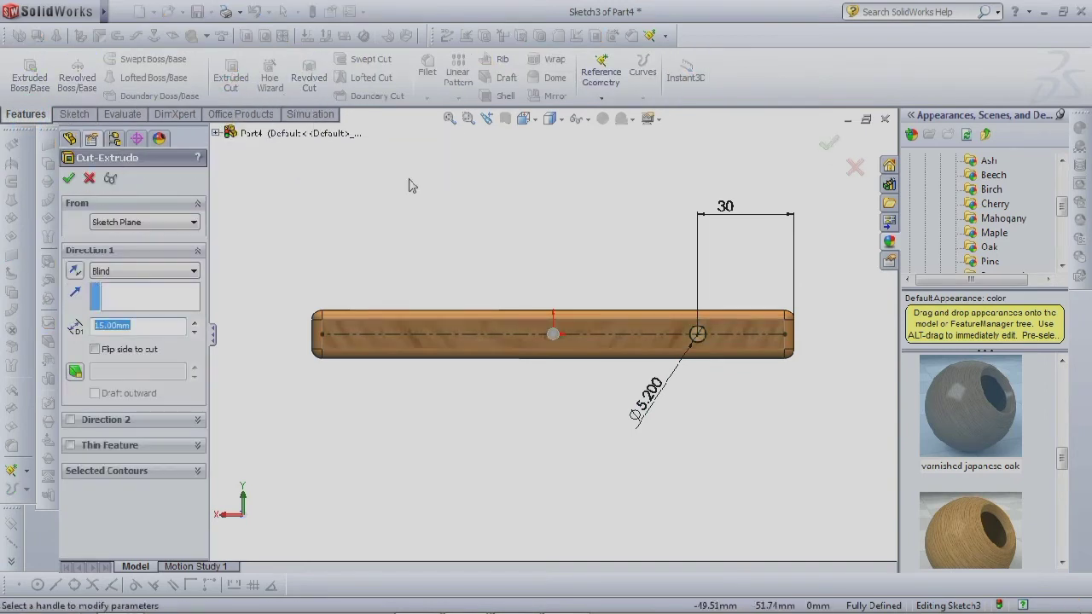
{"action": "type", "text": "8"}
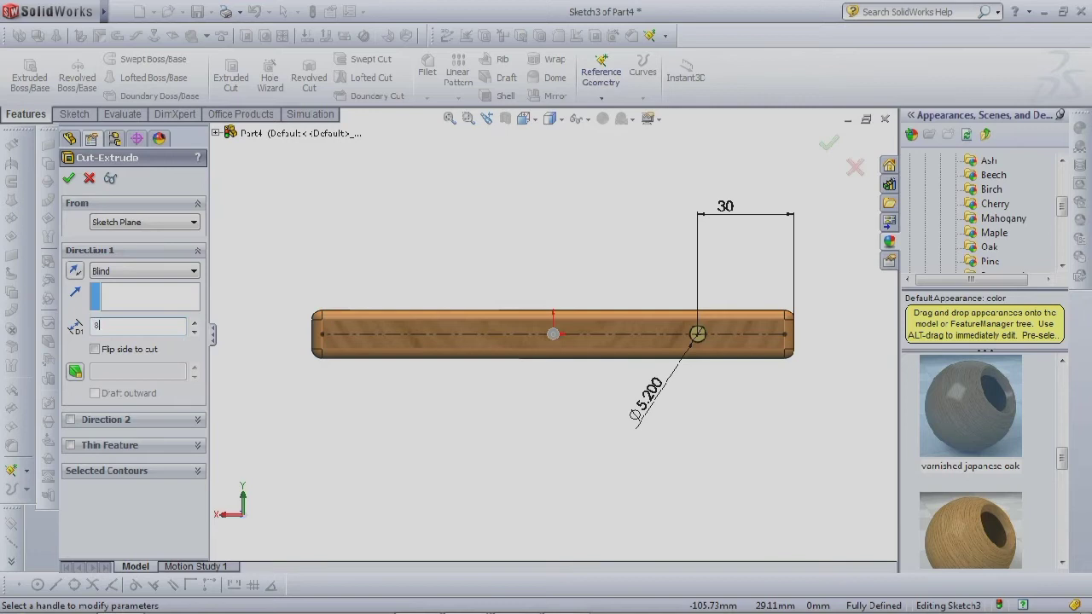
{"action": "key", "text": "Return"}
{"action": "left_click", "coordinate": [68, 178]}
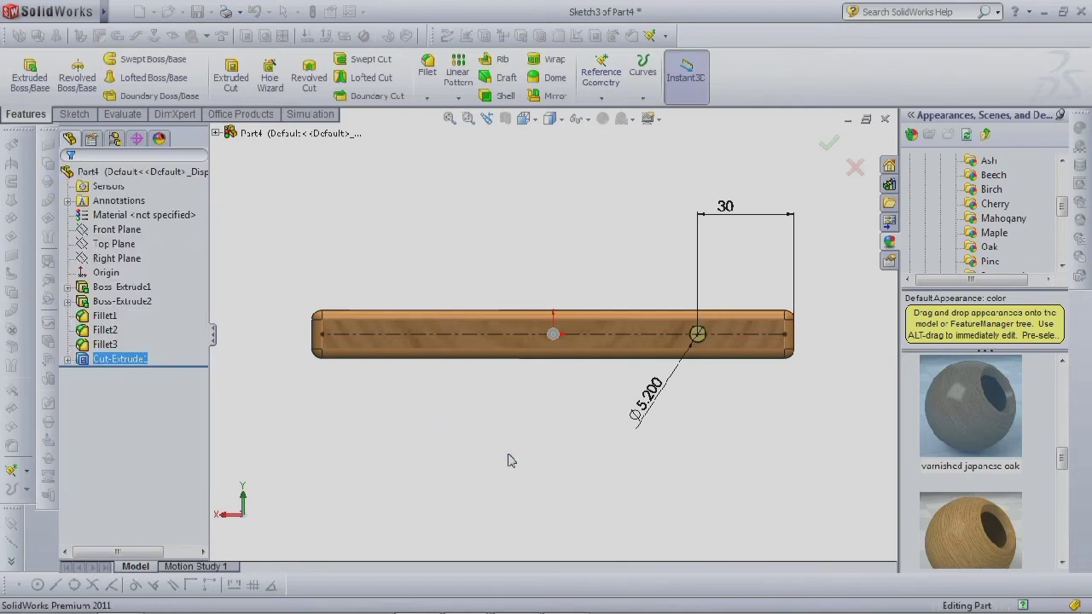
{"action": "middle_click_drag", "start_coordinate": [746, 438], "coordinate": [745, 523]}
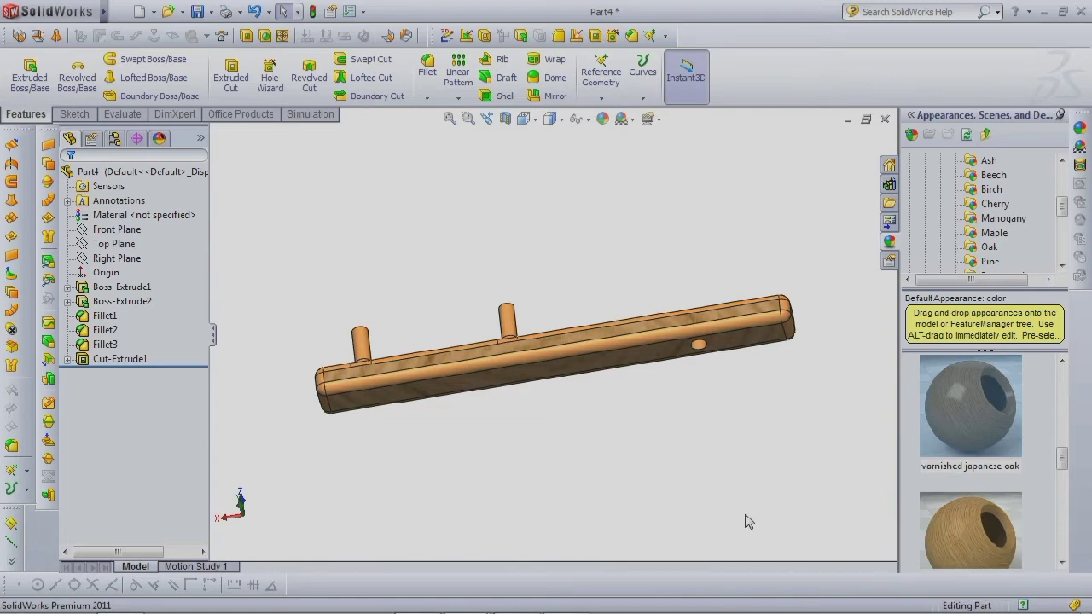
Save the part under the file name "sliding rod" in the folder containing the base and sliding bush parts.
{"action": "left_click", "coordinate": [197, 11]}
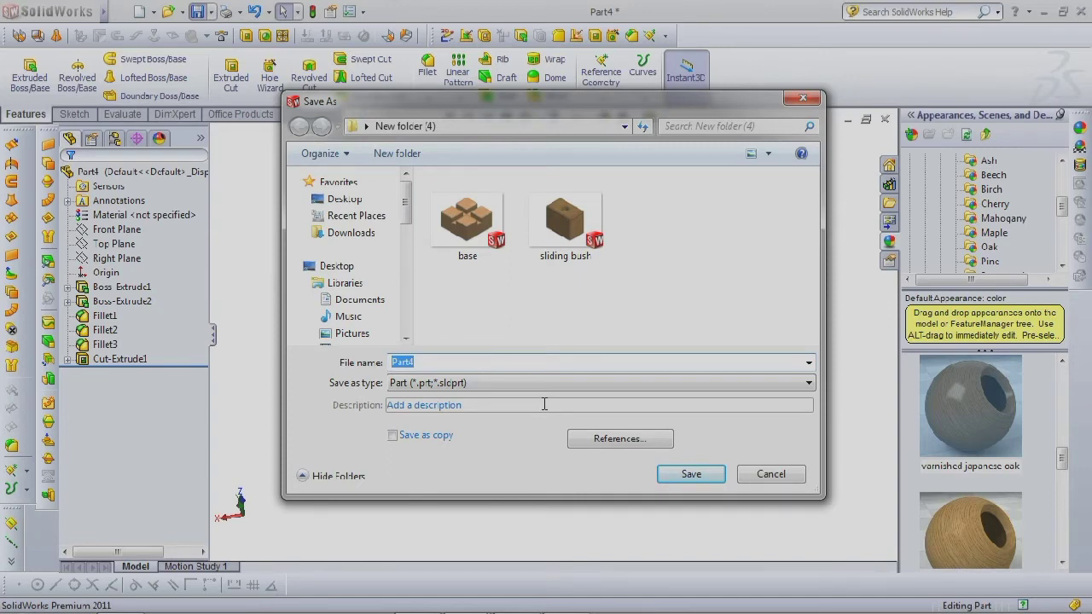
{"action": "type", "text": "slid"}
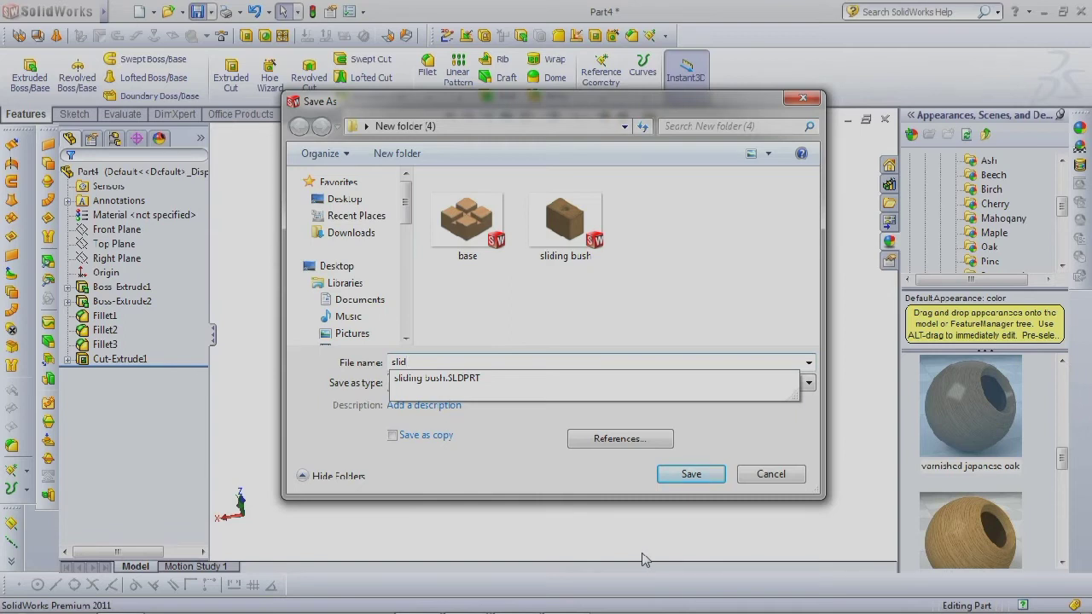
{"action": "key", "text": "Down"}
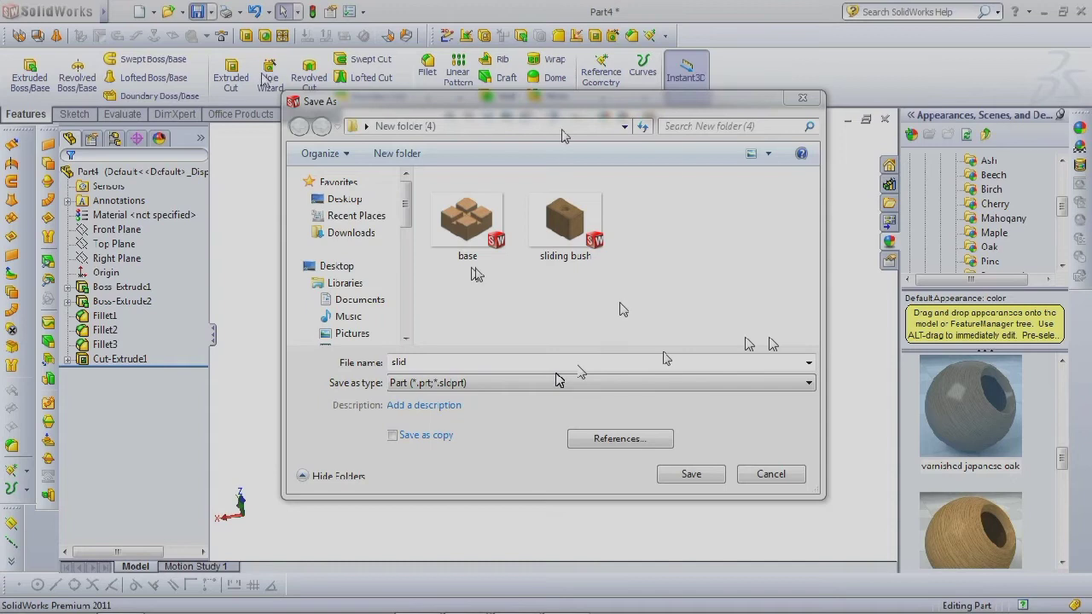
{"action": "left_click", "coordinate": [791, 275]}
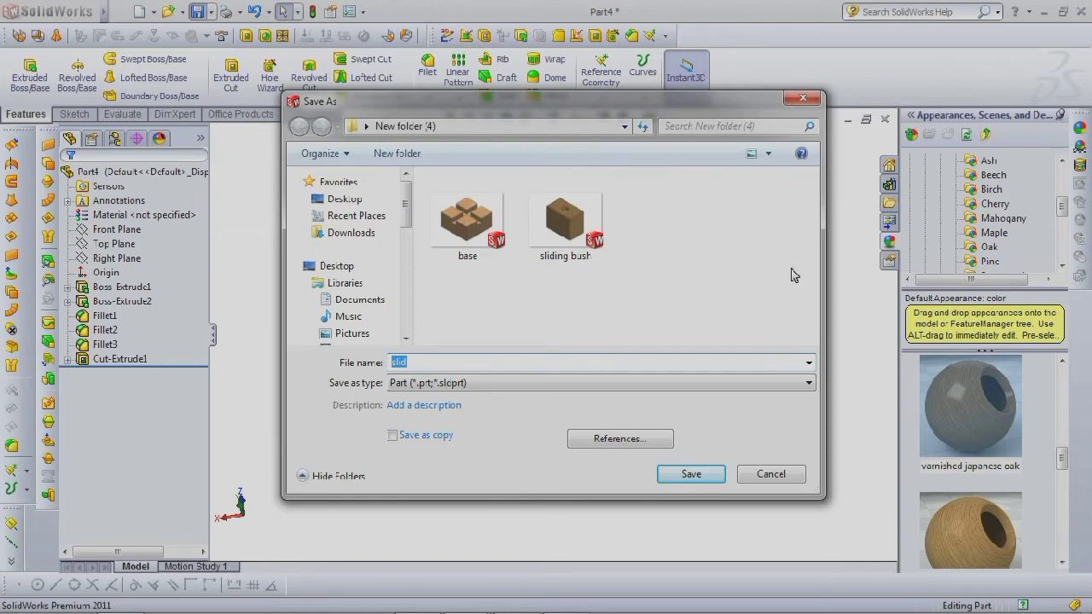
{"action": "key", "text": "End"}
{"action": "type", "text": "ing"}
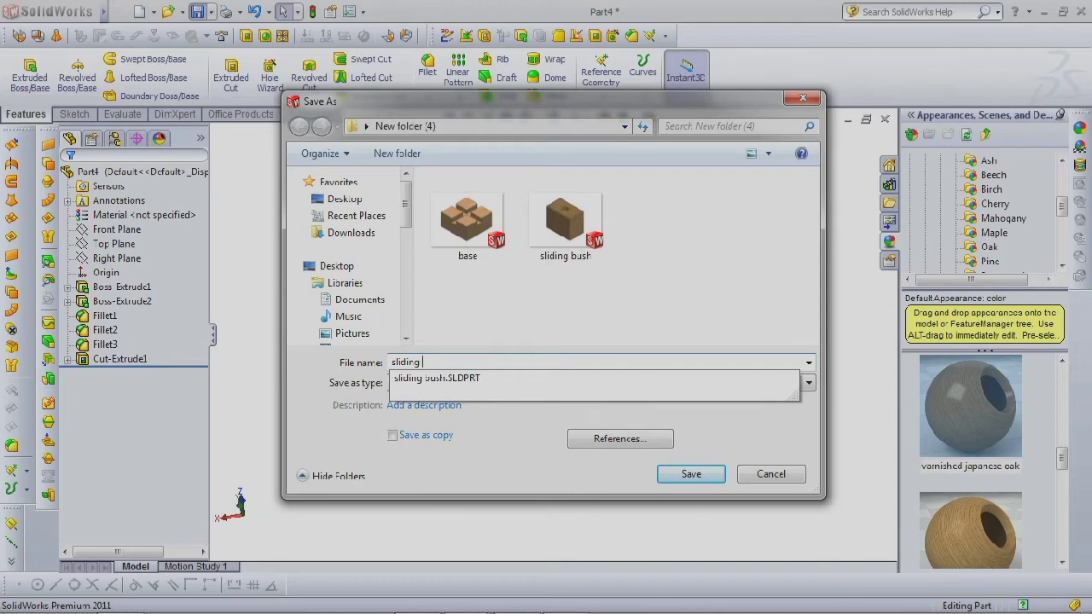
{"action": "type", "text": " rod"}
{"action": "key", "text": "Return"}
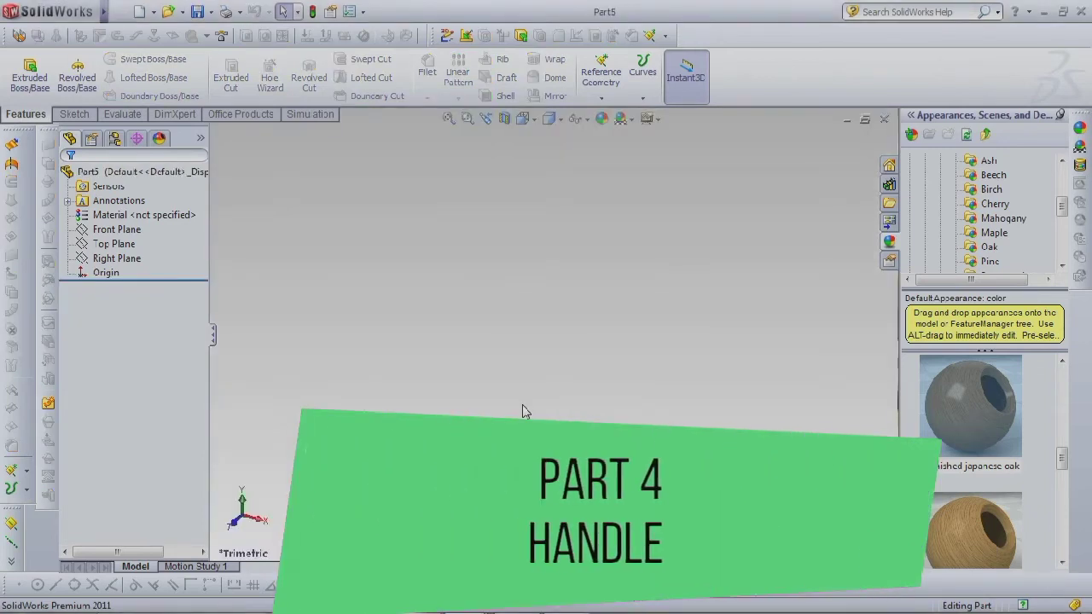
On the new part's Front Plane, sketch a vertical line about 39 mm down to the origin and a longer horizontal line extending from it.
{"action": "left_click", "coordinate": [128, 229]}
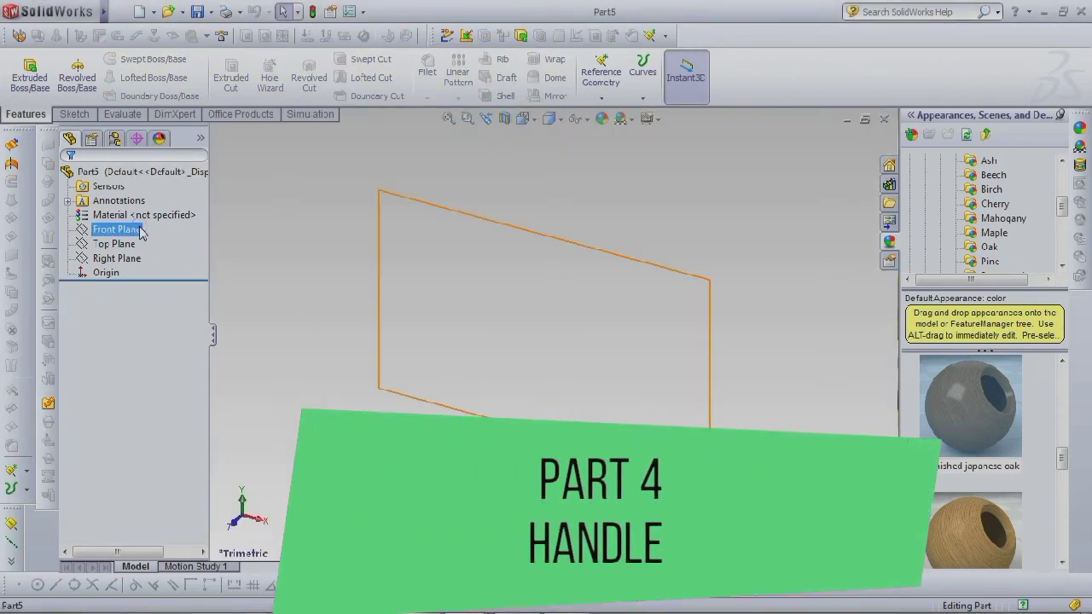
{"action": "left_click", "coordinate": [151, 204]}
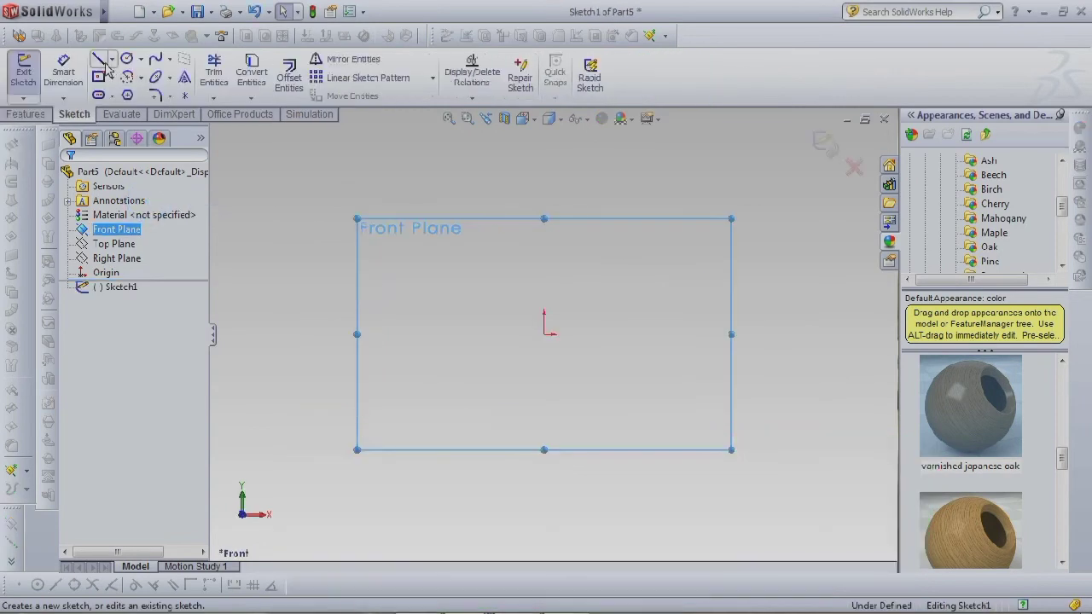
{"action": "left_click", "coordinate": [101, 60]}
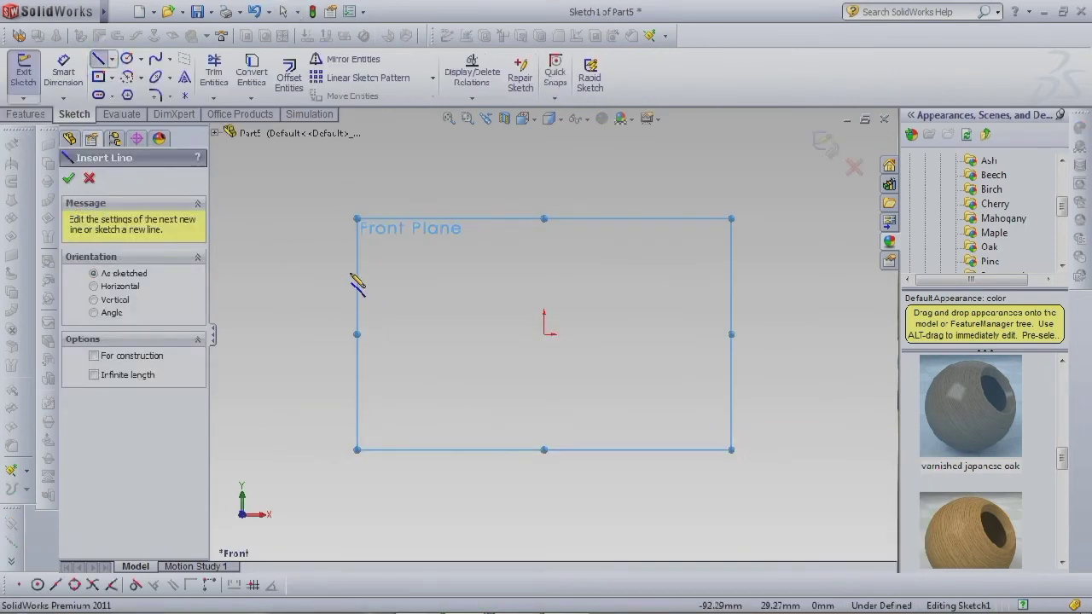
{"action": "left_click", "coordinate": [544, 253]}
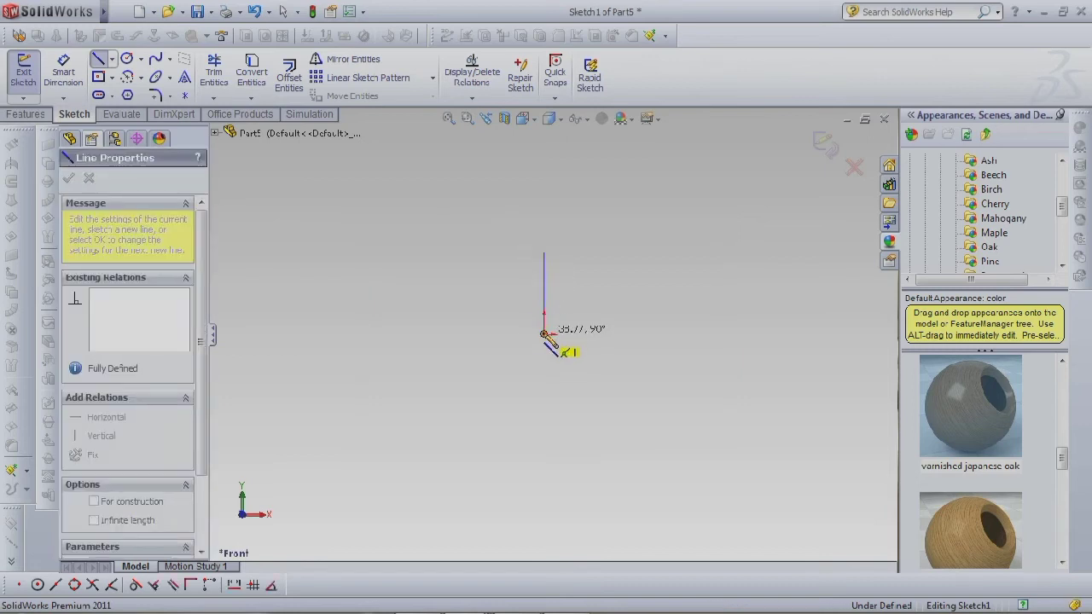
{"action": "left_click", "coordinate": [543, 333]}
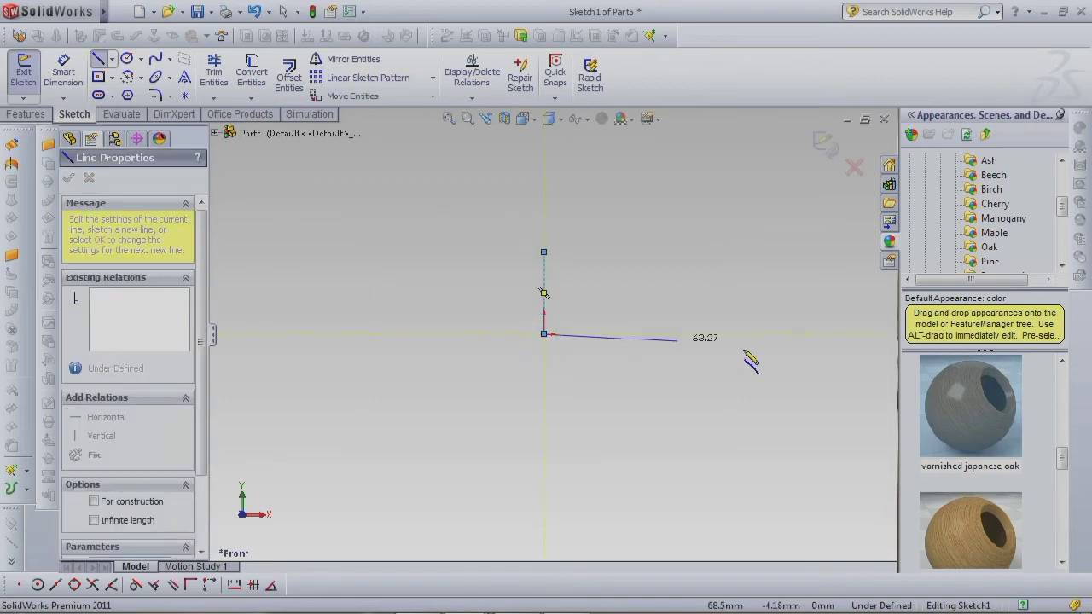
{"action": "left_click", "coordinate": [852, 333]}
Continue the profile with a vertical line about 102 mm, a horizontal line, a 90° arc of about 32.6 mm radius and a shorter horizontal line.
{"action": "key", "text": "z"}
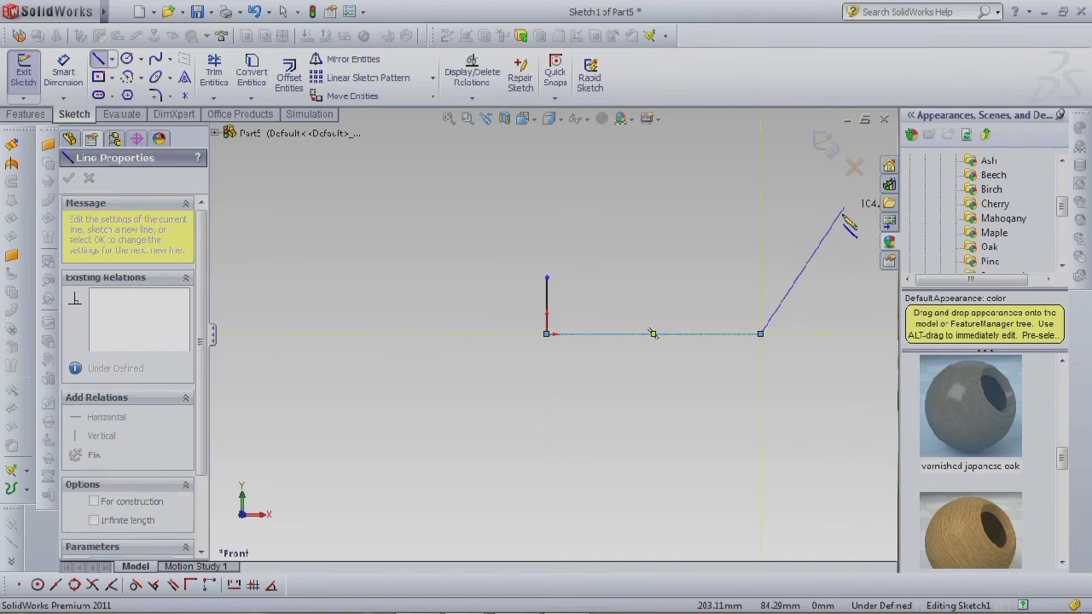
{"action": "scroll", "coordinate": [845, 224], "scroll_direction": "down", "scroll_amount": 2}
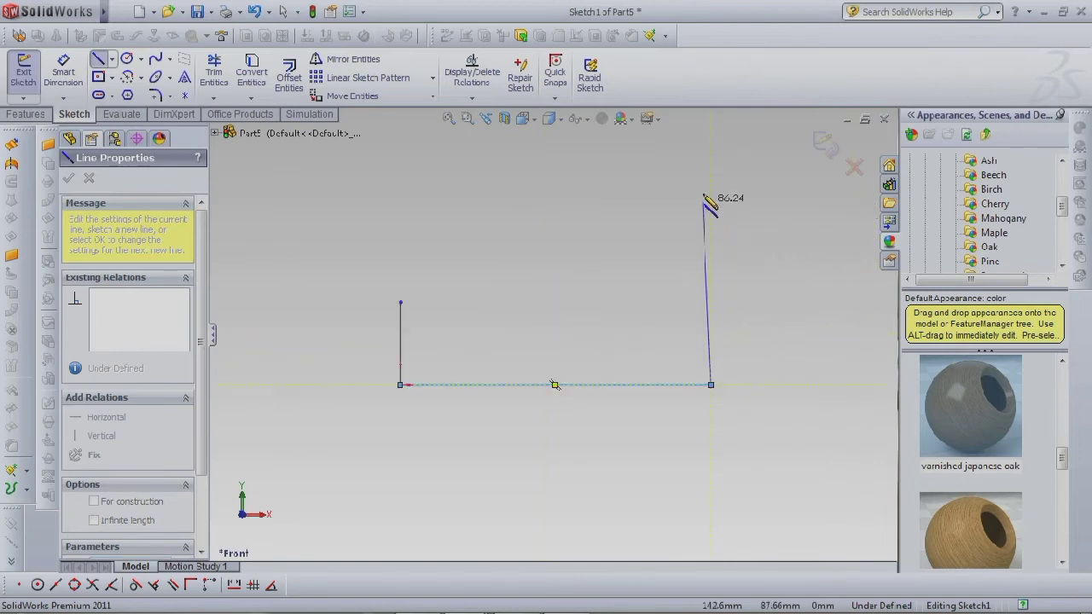
{"action": "left_click", "coordinate": [710, 167]}
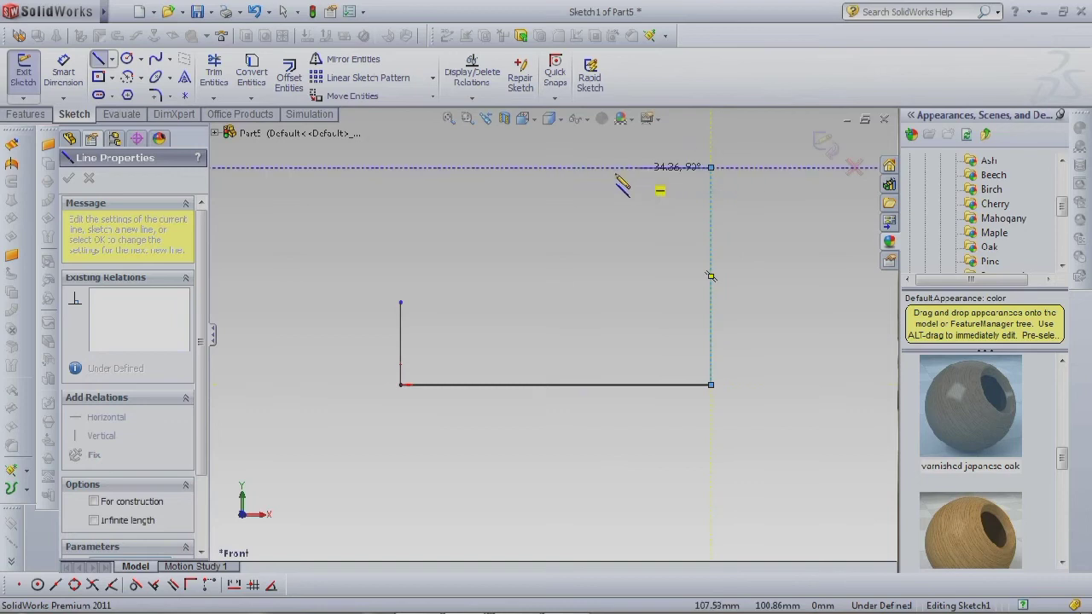
{"action": "left_click", "coordinate": [555, 167]}
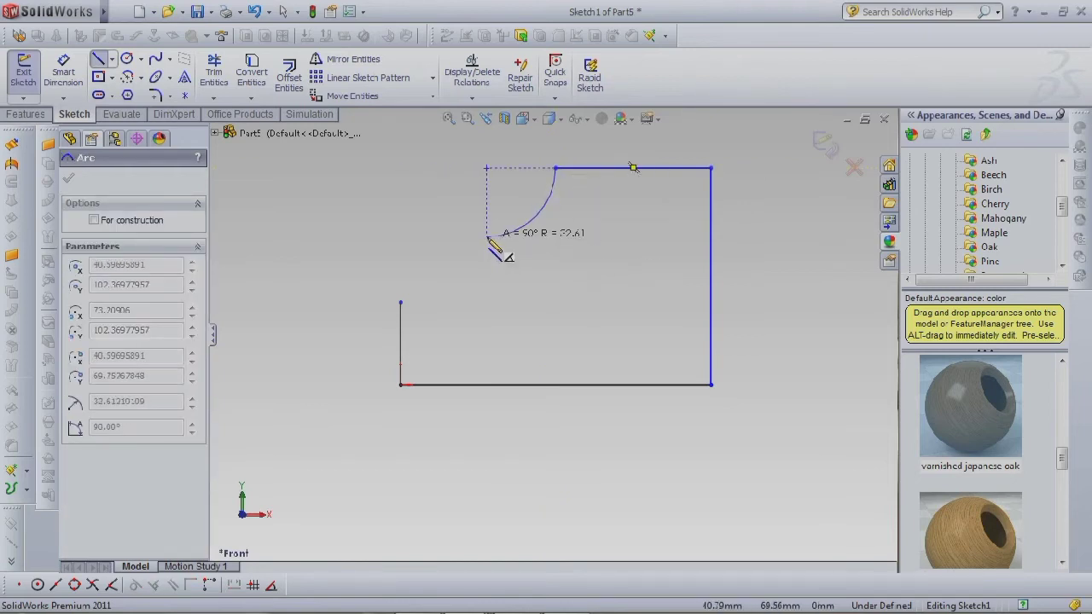
{"action": "left_click", "coordinate": [486, 235]}
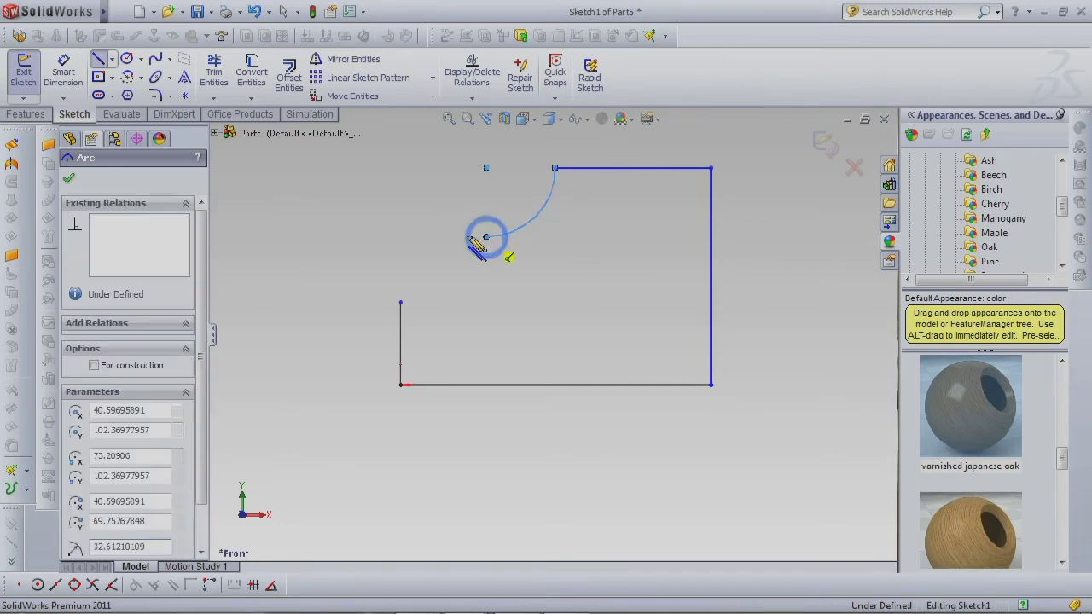
{"action": "left_click", "coordinate": [399, 236]}
{"action": "right_click", "coordinate": [401, 239]}
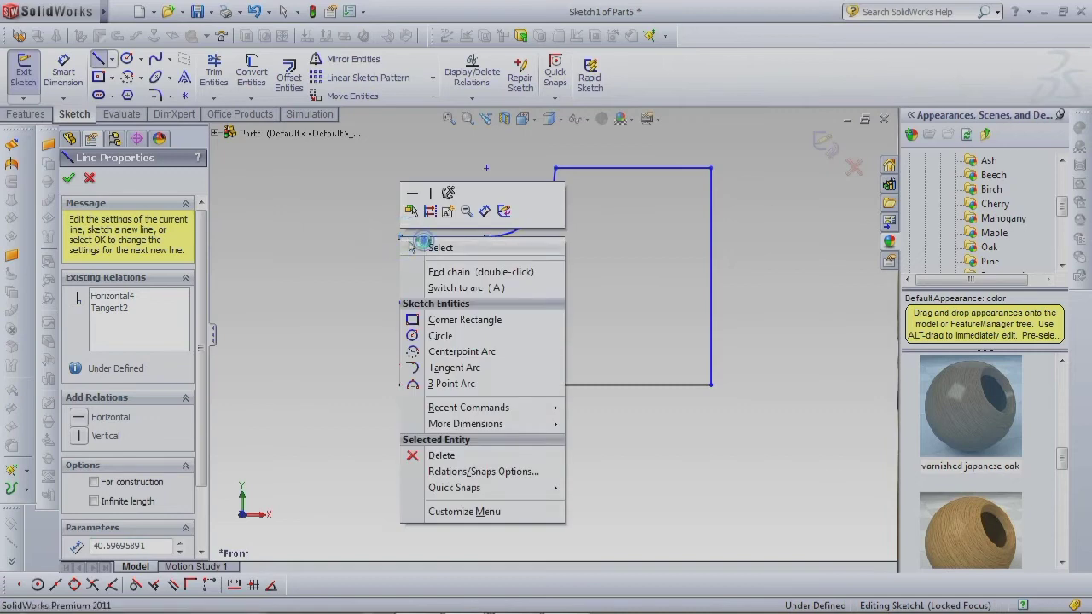
{"action": "left_click", "coordinate": [425, 248]}
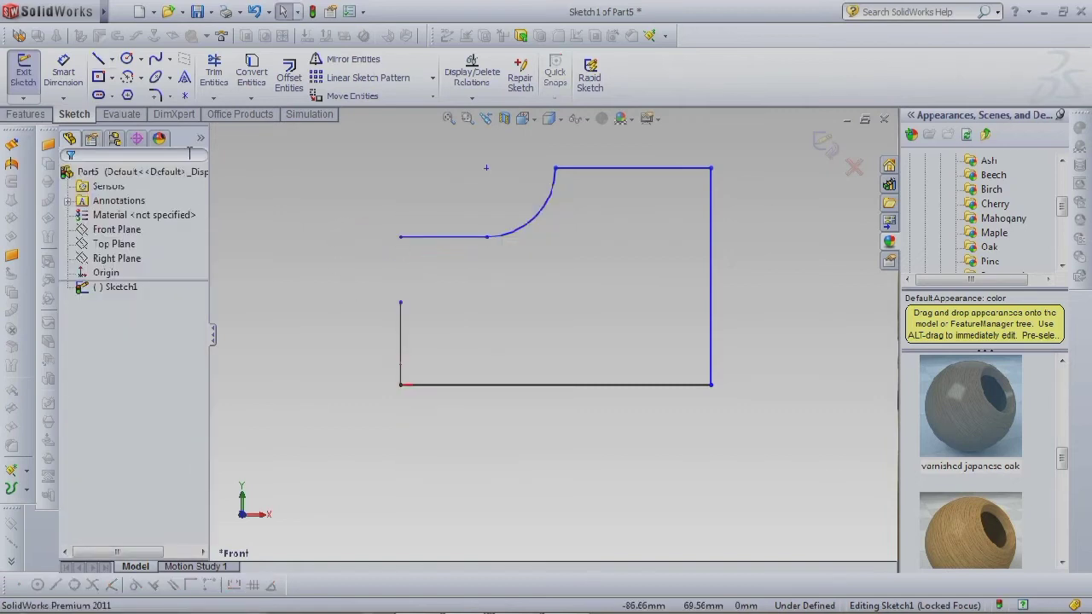
Extend the vertical line at the origin up to the short horizontal line with Extend Entities to close the profile.
{"action": "left_click", "coordinate": [214, 97]}
{"action": "left_click", "coordinate": [229, 109]}
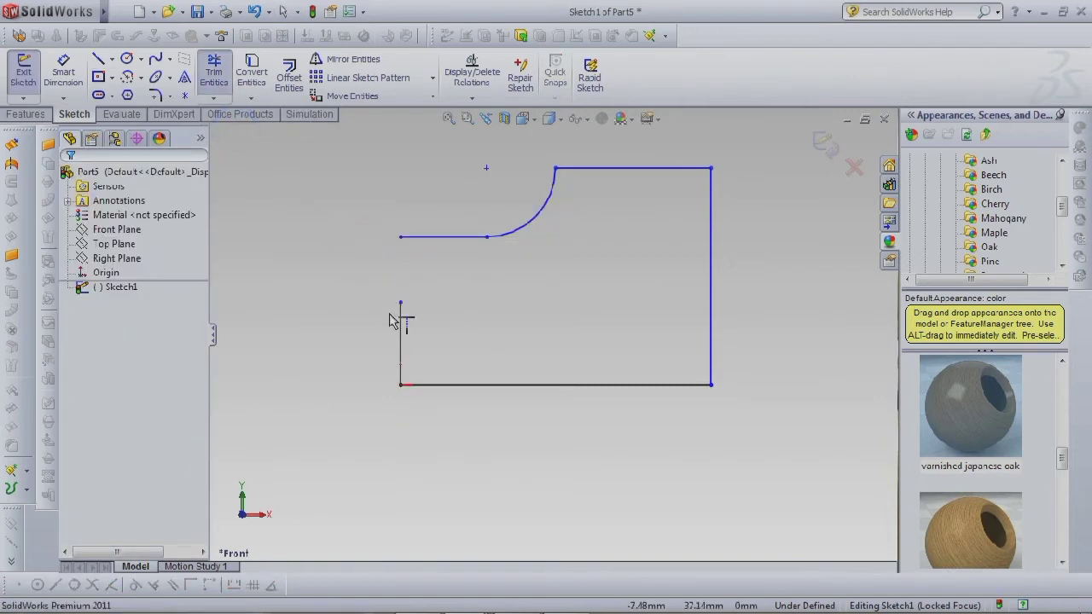
{"action": "key", "text": "ctrl+z"}
{"action": "scroll", "coordinate": [539, 256], "scroll_direction": "down", "scroll_amount": 3}
{"action": "key", "text": "f"}
{"action": "right_click", "coordinate": [564, 328]}
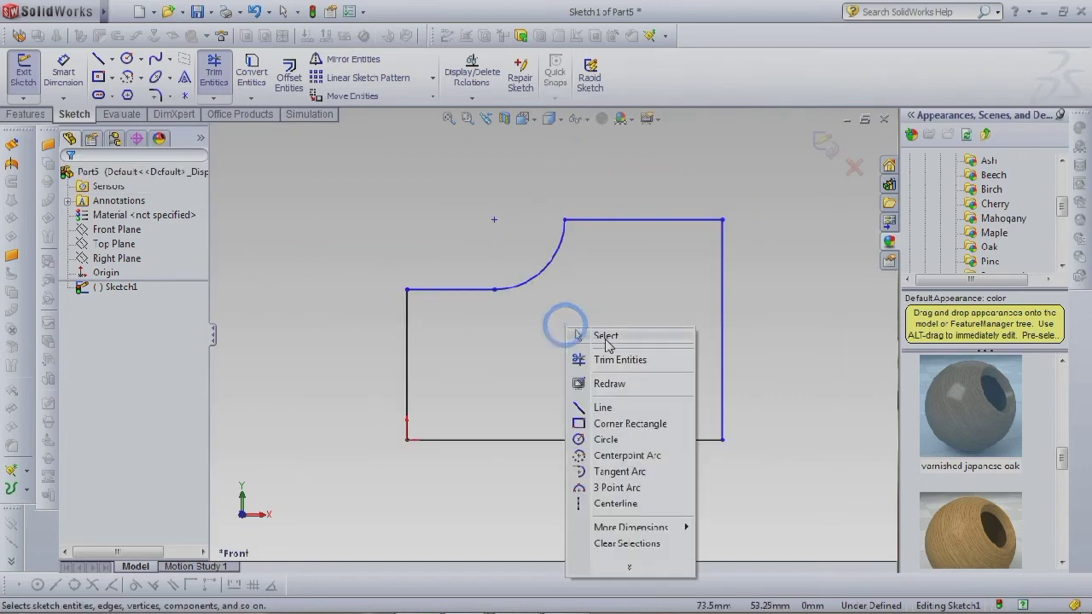
{"action": "left_click", "coordinate": [602, 341]}
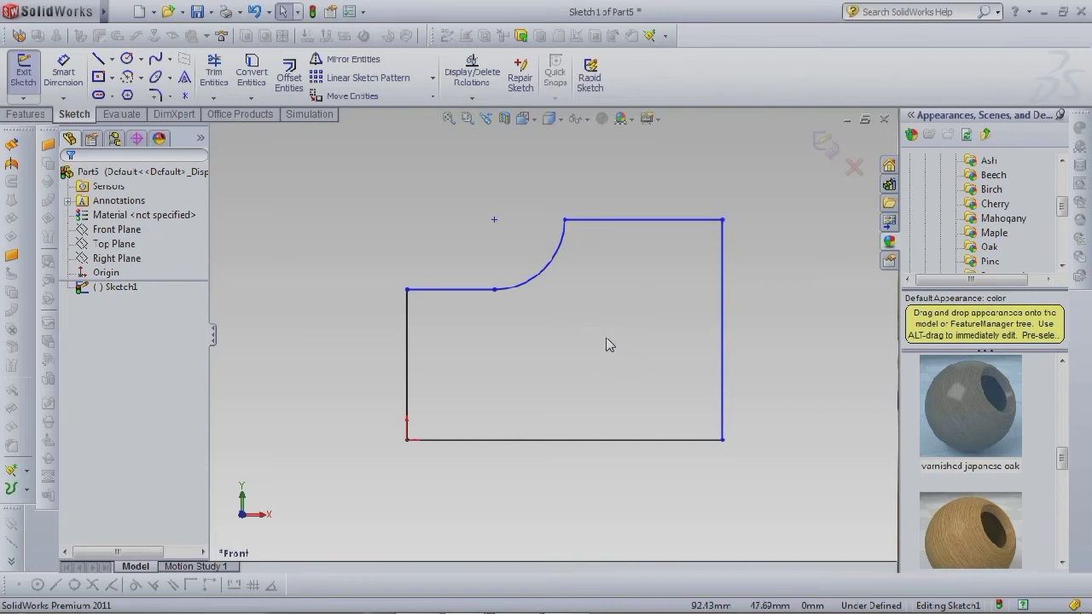
Add a tangent relation between the arc and the short horizontal line.
{"action": "left_click", "coordinate": [505, 289]}
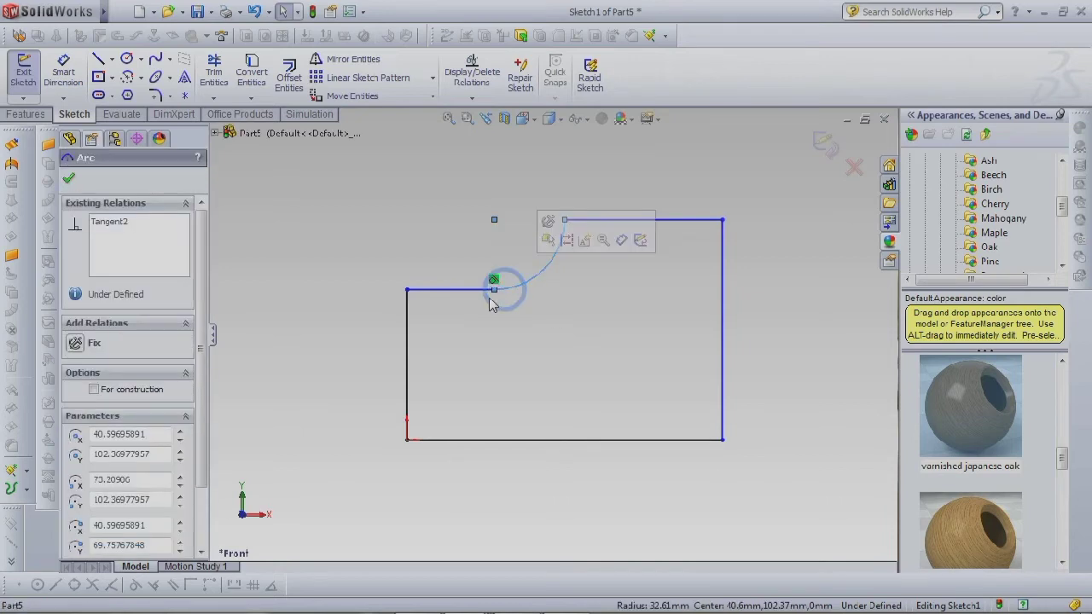
{"action": "left_click", "coordinate": [487, 290], "text": "ctrl"}
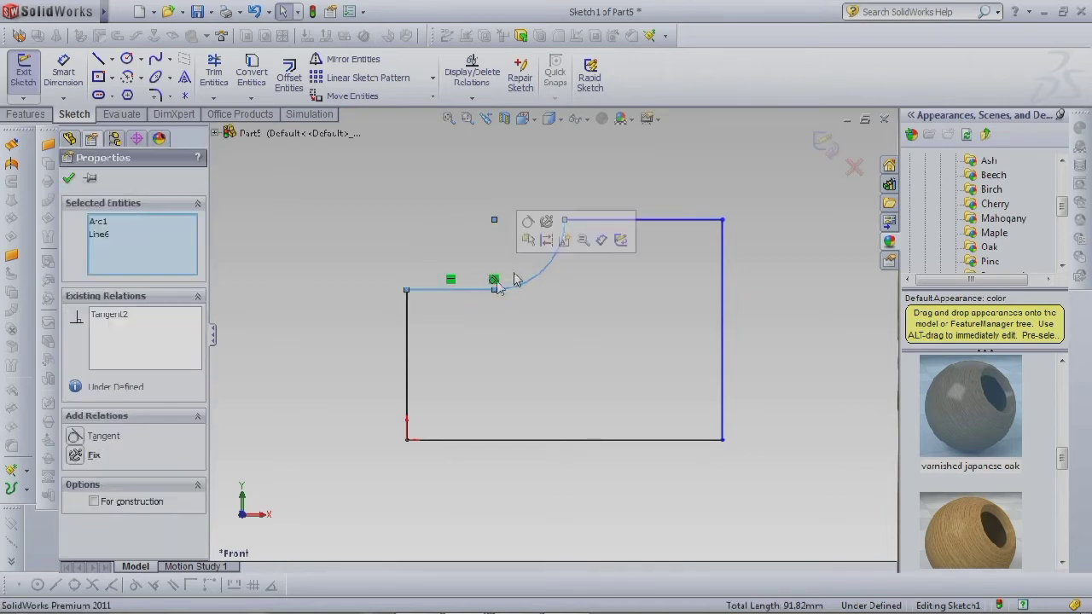
{"action": "left_click", "coordinate": [536, 229]}
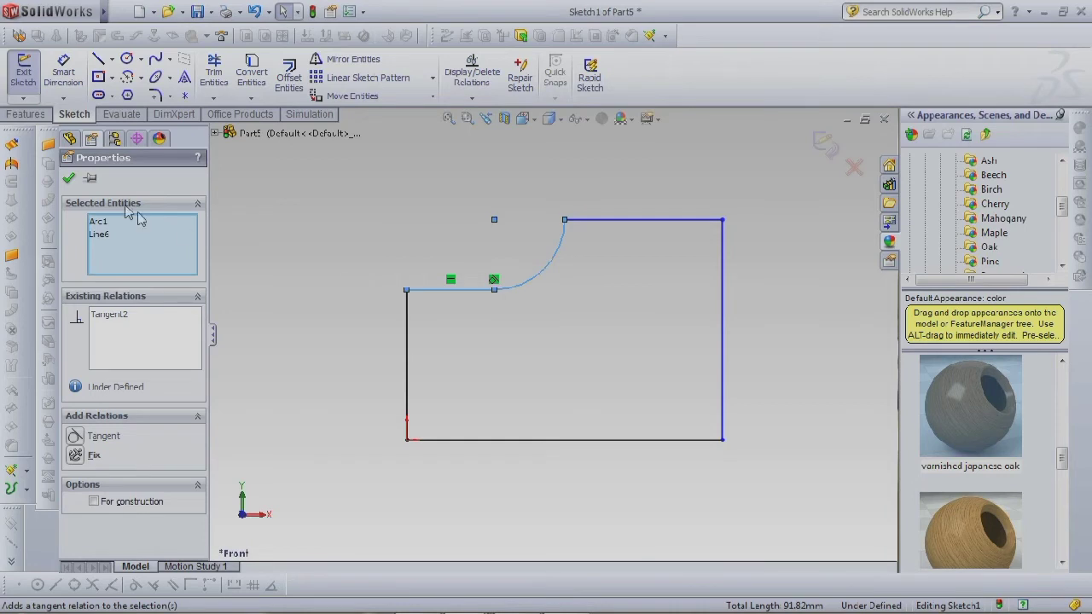
{"action": "left_click", "coordinate": [67, 179]}
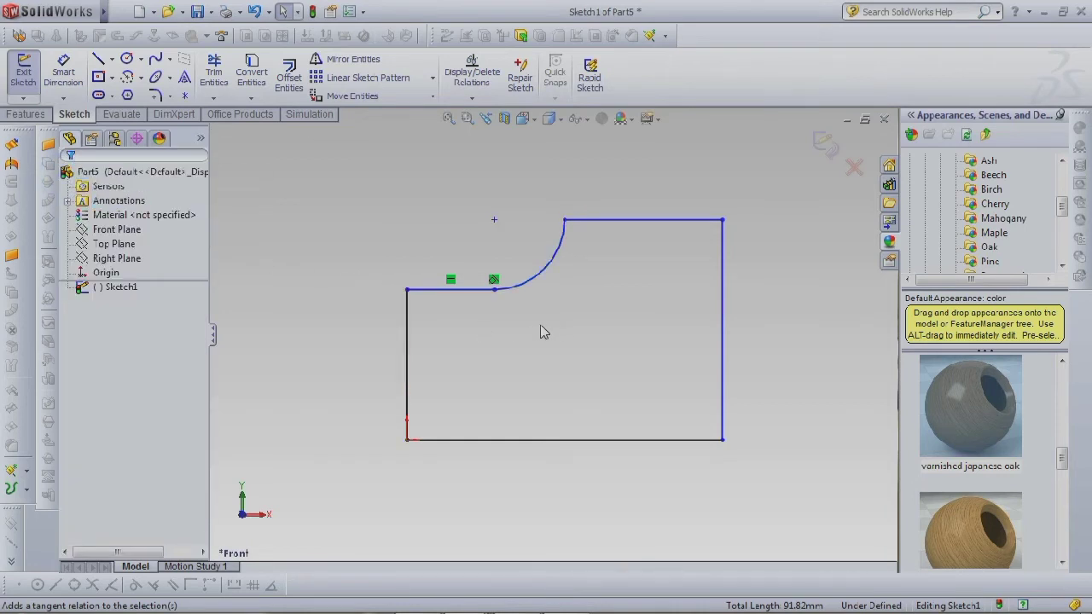
Dimension the vertical line at the origin and set its length to 2.5 mm.
{"action": "left_click", "coordinate": [64, 70]}
{"action": "left_click", "coordinate": [407, 380]}
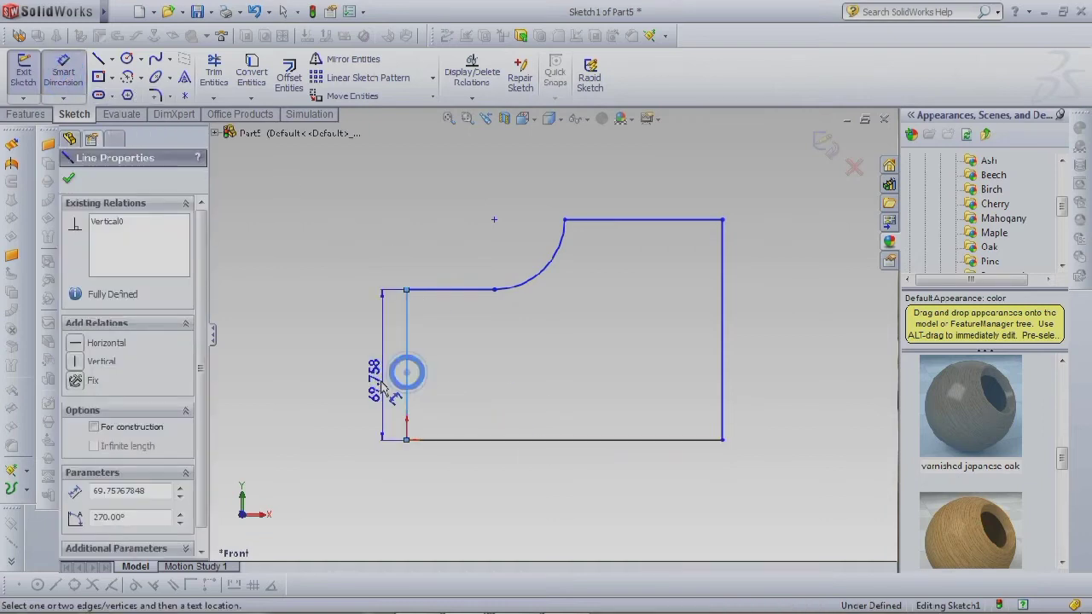
{"action": "left_click", "coordinate": [378, 384]}
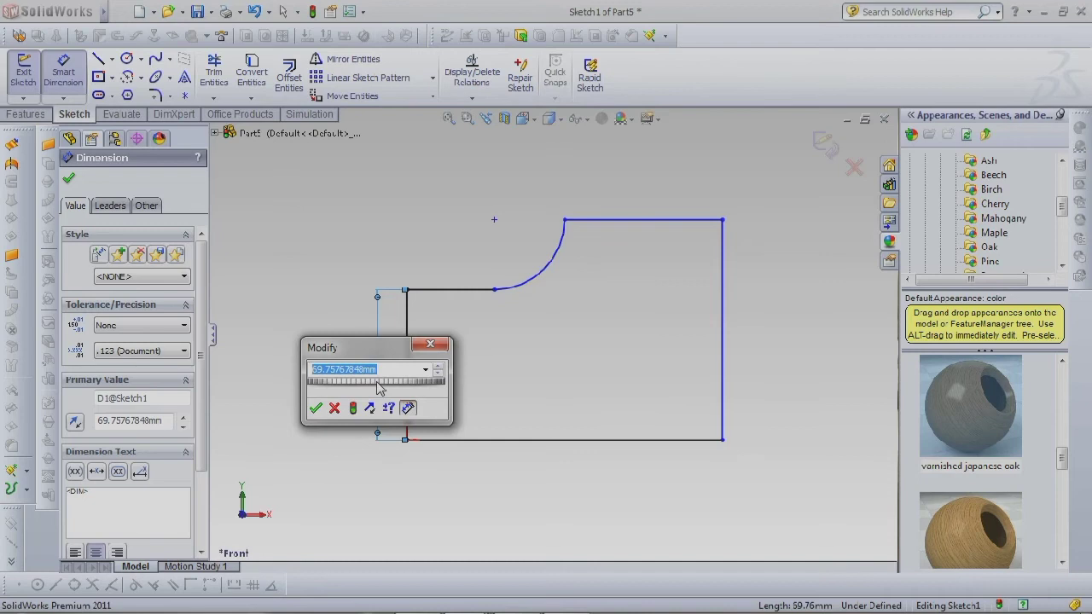
{"action": "type", "text": "2.5"}
{"action": "key", "text": "Return"}
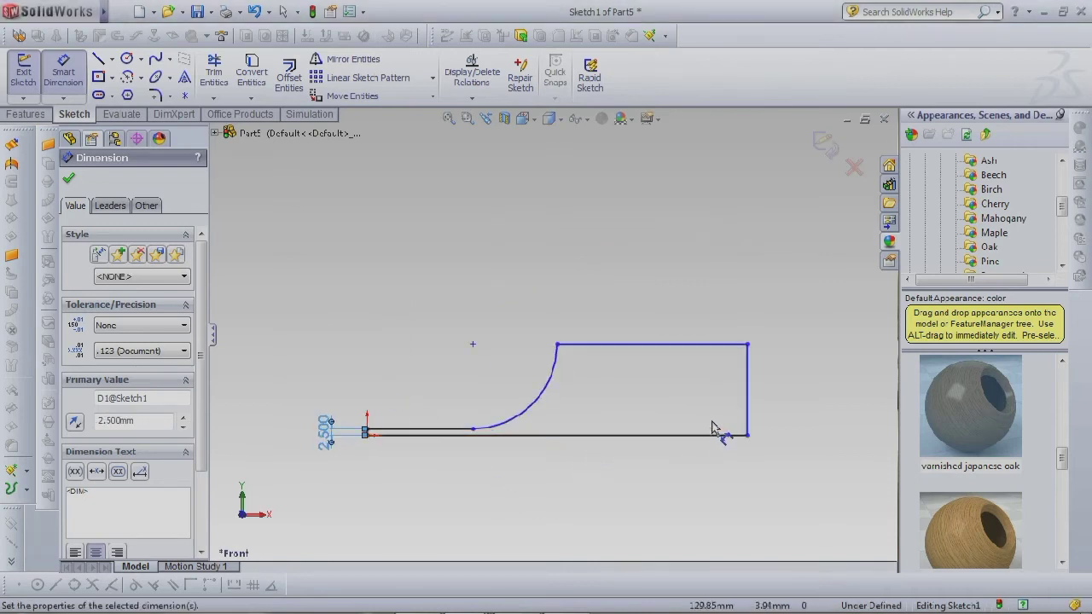
Dimension the vertical line at the profile's far end as 8 mm and the upper horizontal line beside it as 30 mm.
{"action": "left_click", "coordinate": [750, 402]}
{"action": "left_click", "coordinate": [783, 404]}
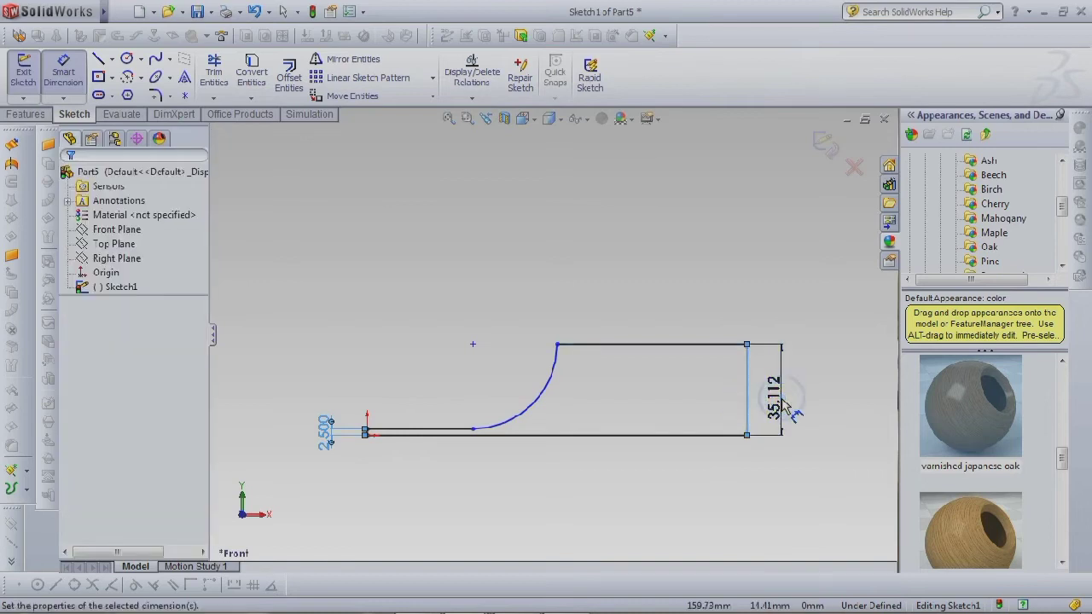
{"action": "type", "text": "8"}
{"action": "key", "text": "Return"}
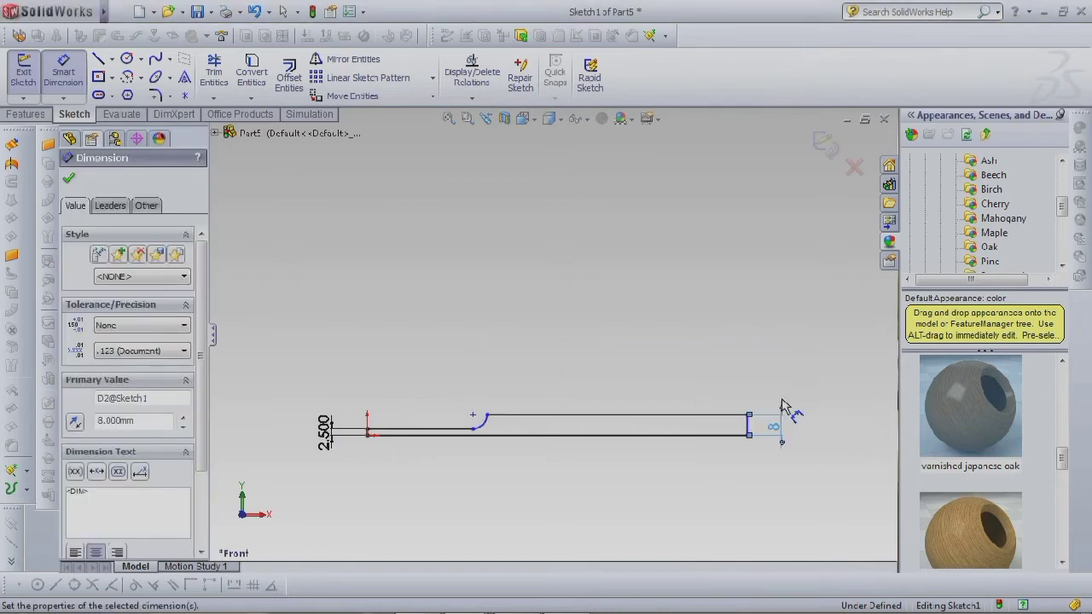
{"action": "left_click", "coordinate": [653, 416]}
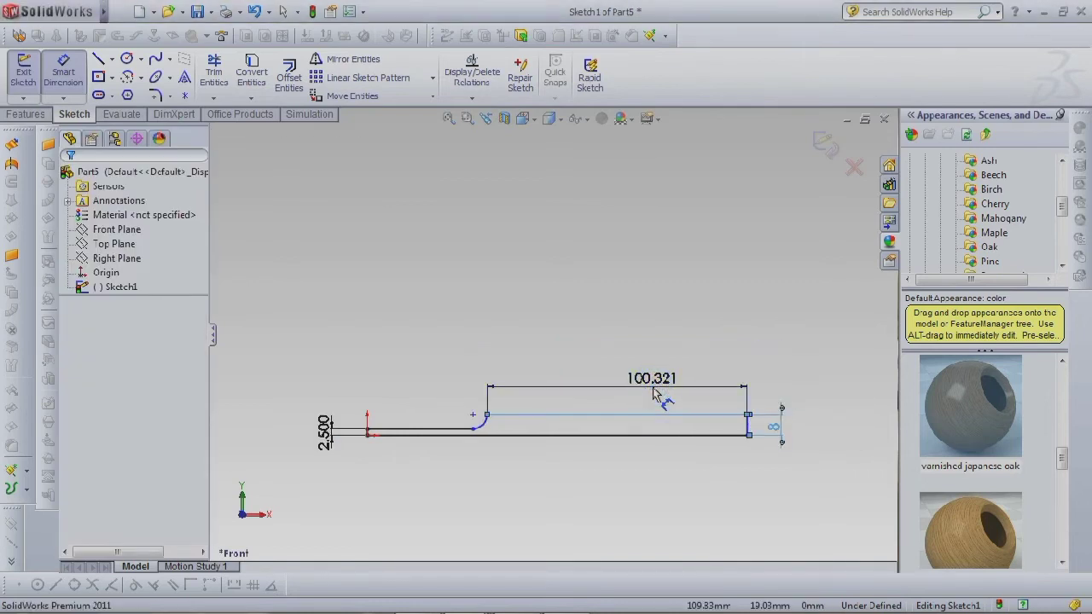
{"action": "left_click", "coordinate": [653, 393]}
{"action": "type", "text": "30"}
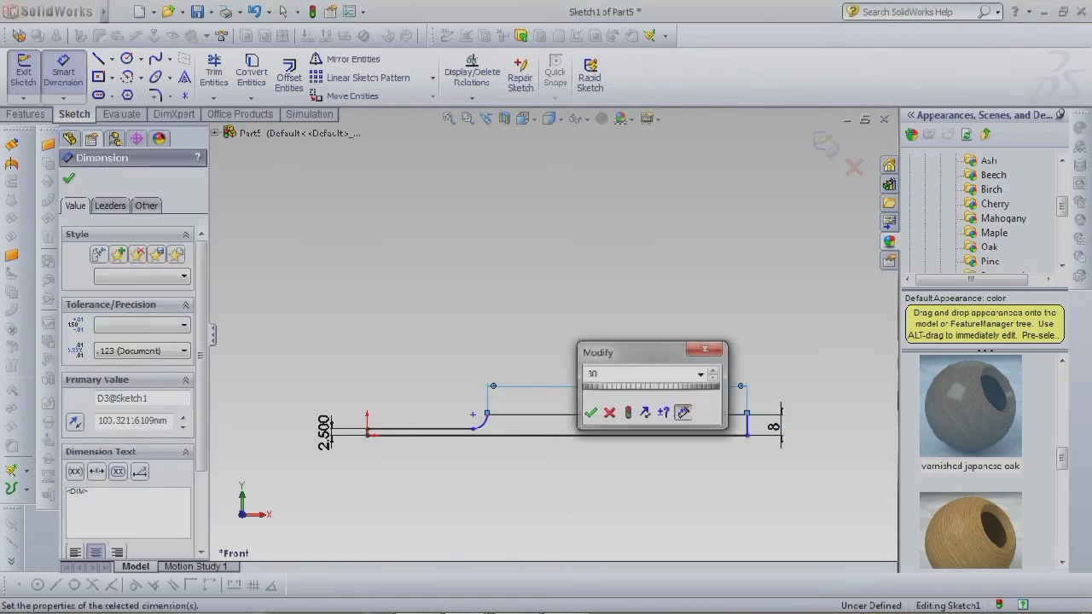
{"action": "key", "text": "Return"}
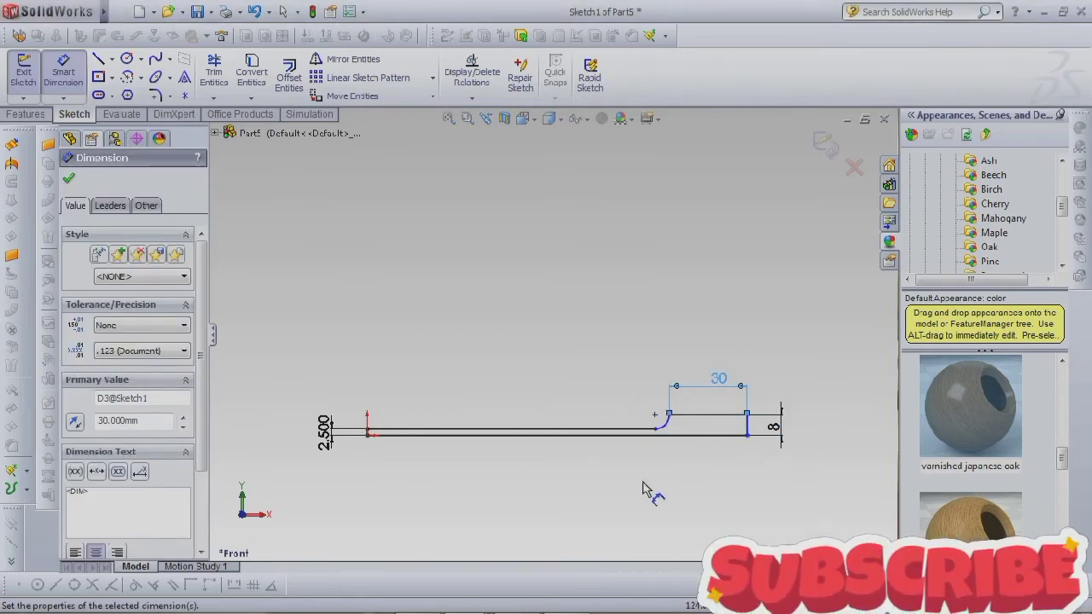
Add a second, driven dimension to the short vertical line at the origin, placing its text up and away from the profile.
{"action": "scroll", "coordinate": [487, 463], "scroll_direction": "down", "scroll_amount": 2}
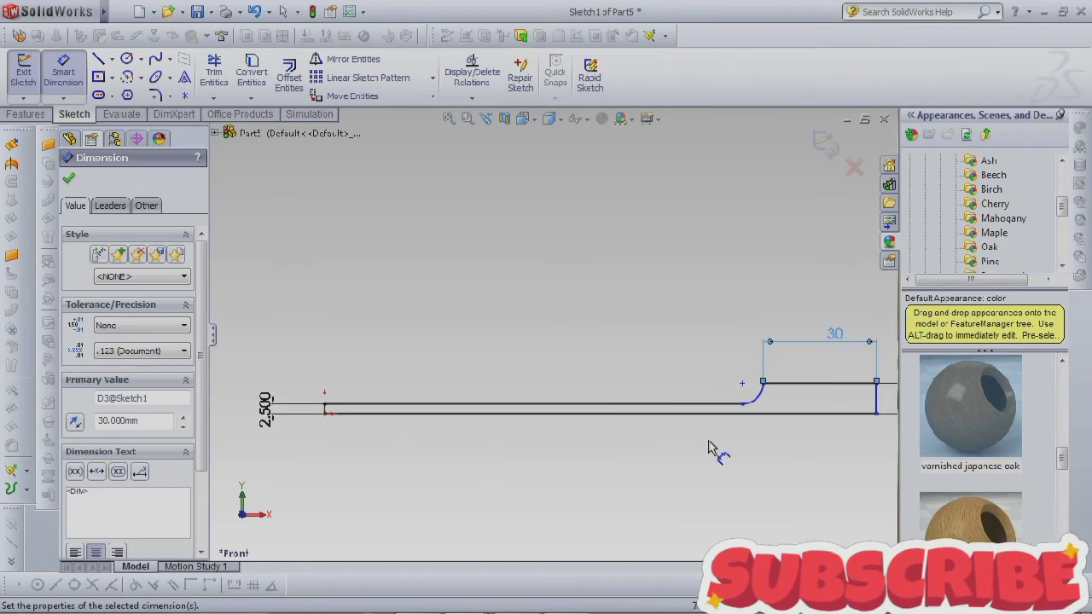
{"action": "scroll", "coordinate": [682, 451], "scroll_direction": "down", "scroll_amount": 2}
{"action": "scroll", "coordinate": [444, 395], "scroll_direction": "down", "scroll_amount": 3}
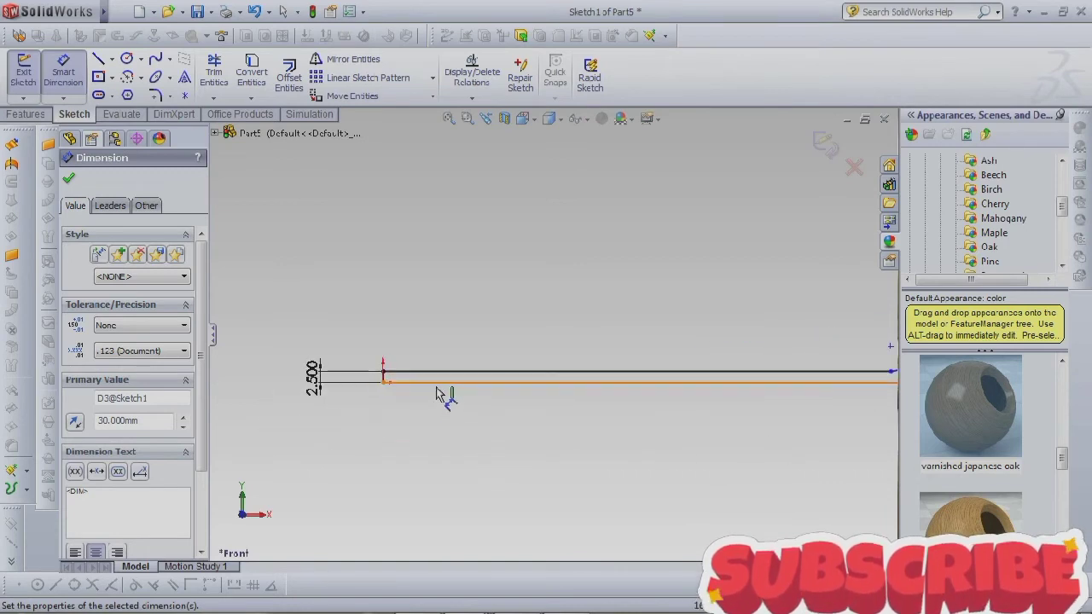
{"action": "scroll", "coordinate": [389, 386], "scroll_direction": "down", "scroll_amount": 1}
{"action": "left_click", "coordinate": [377, 359]}
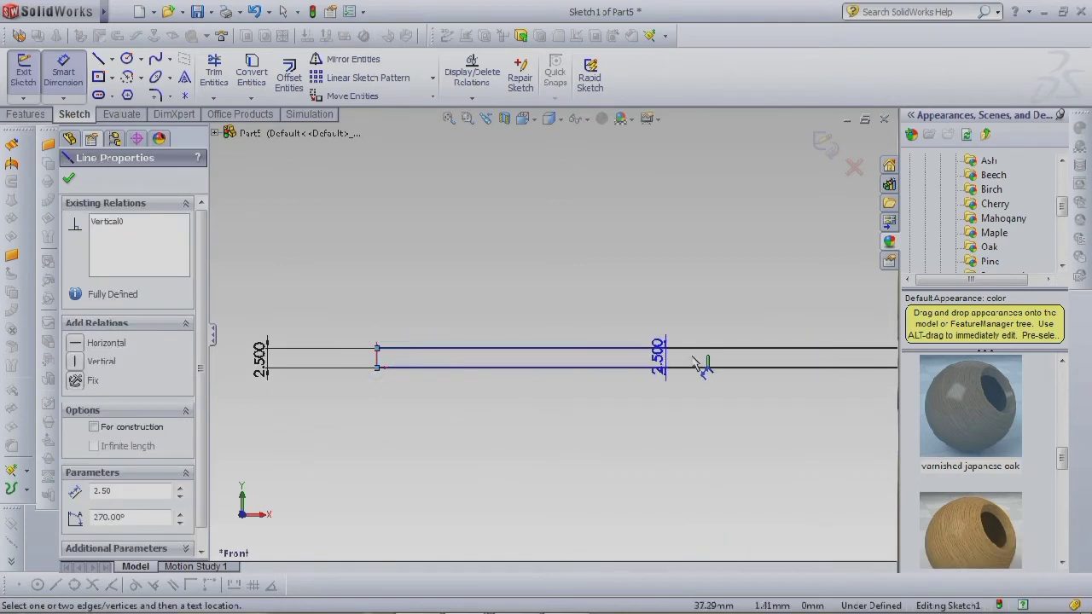
{"action": "scroll", "coordinate": [758, 401], "scroll_direction": "up", "scroll_amount": 4}
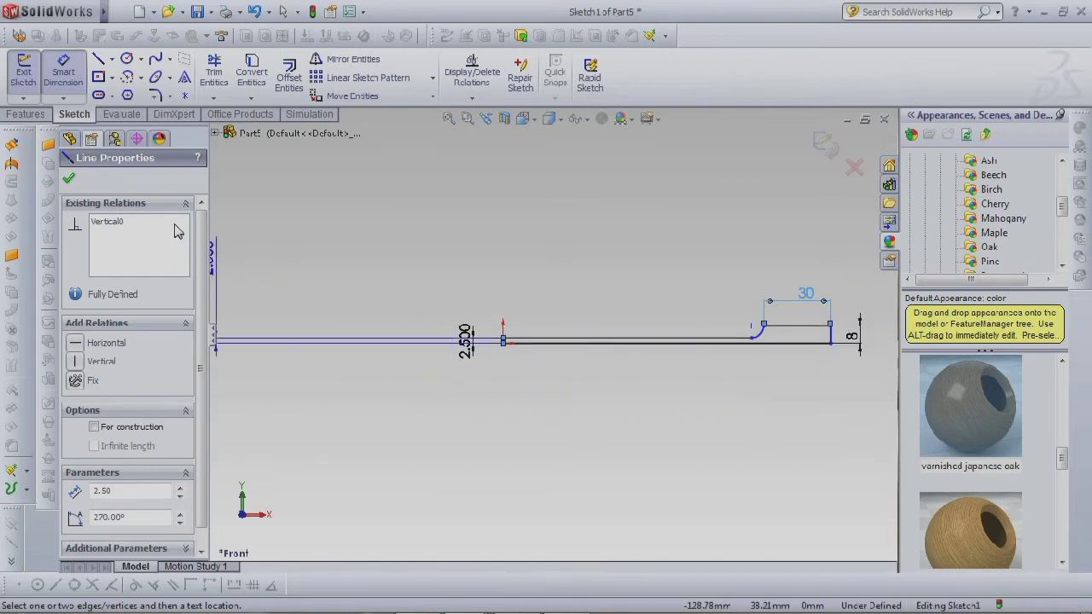
{"action": "left_click", "coordinate": [377, 227]}
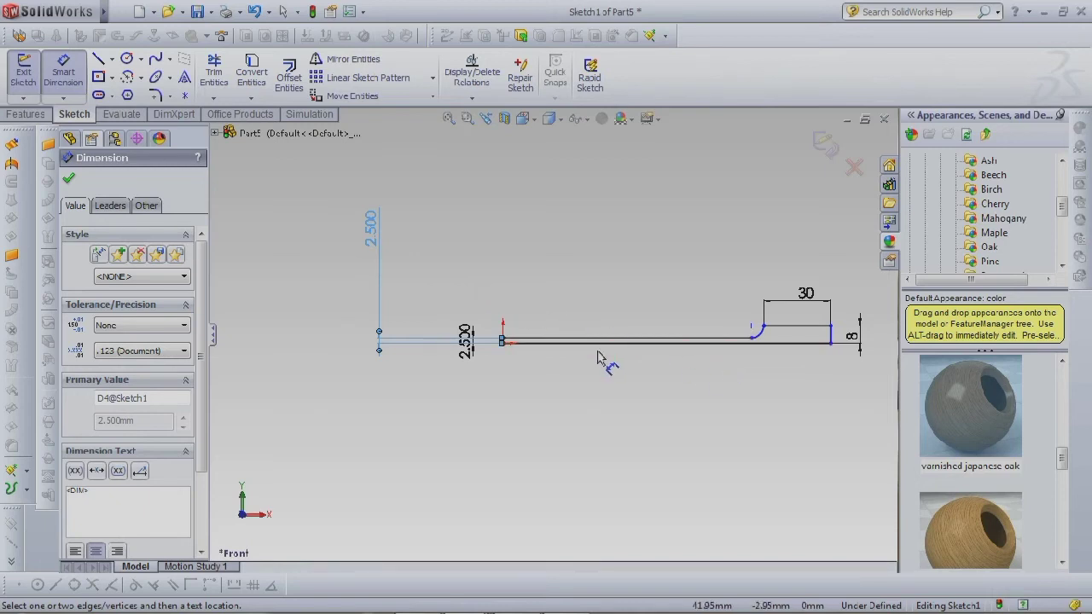
{"action": "left_click", "coordinate": [648, 431]}
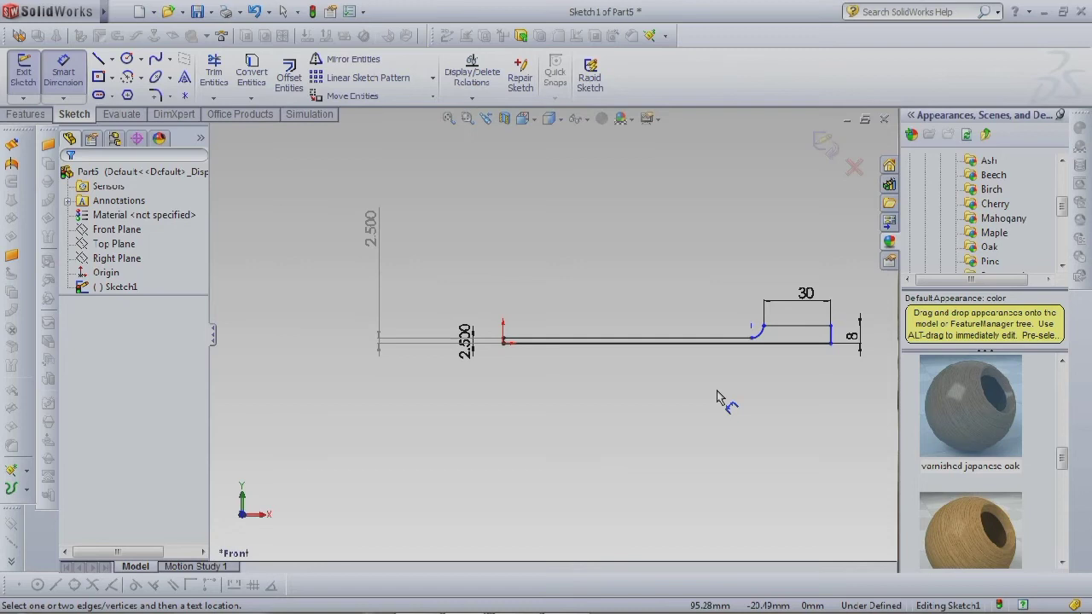
{"action": "scroll", "coordinate": [786, 356], "scroll_direction": "down", "scroll_amount": 2}
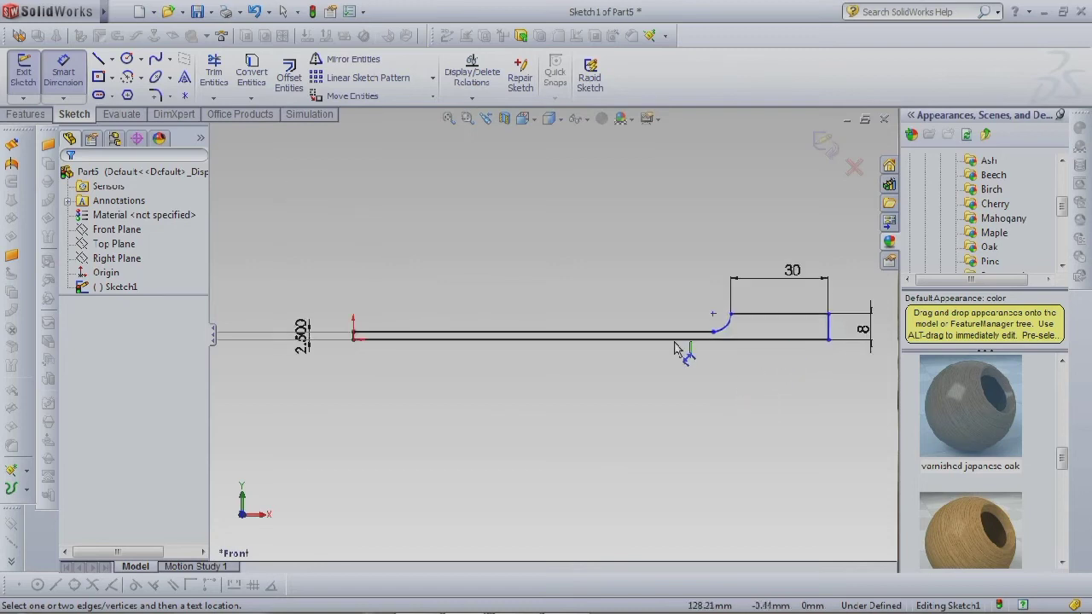
{"action": "scroll", "coordinate": [357, 329], "scroll_direction": "down", "scroll_amount": 2}
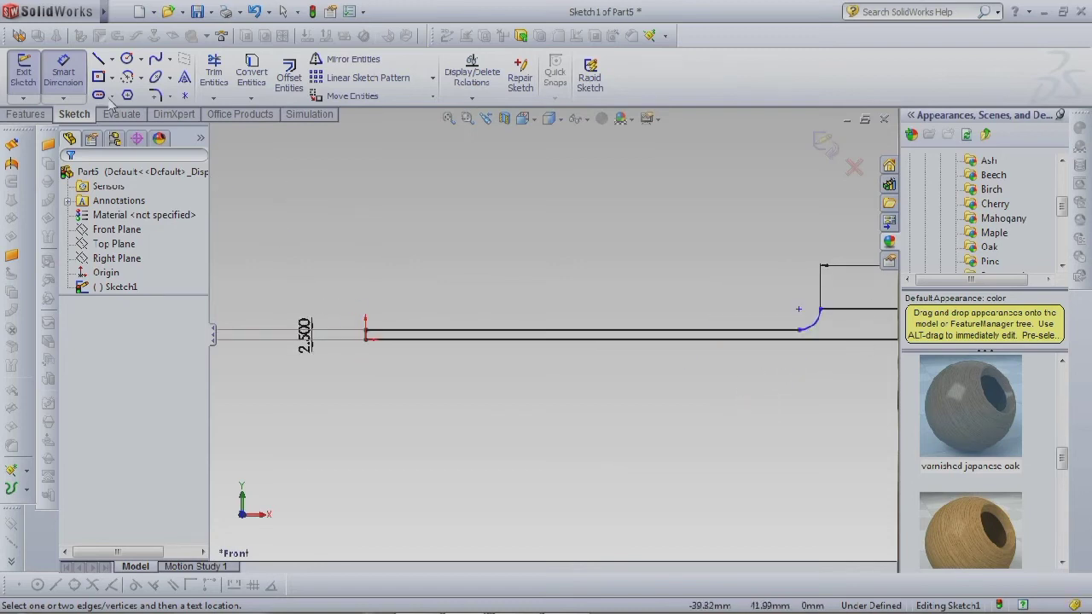
{"action": "left_click", "coordinate": [63, 71]}
{"action": "scroll", "coordinate": [362, 331], "scroll_direction": "down", "scroll_amount": 5}
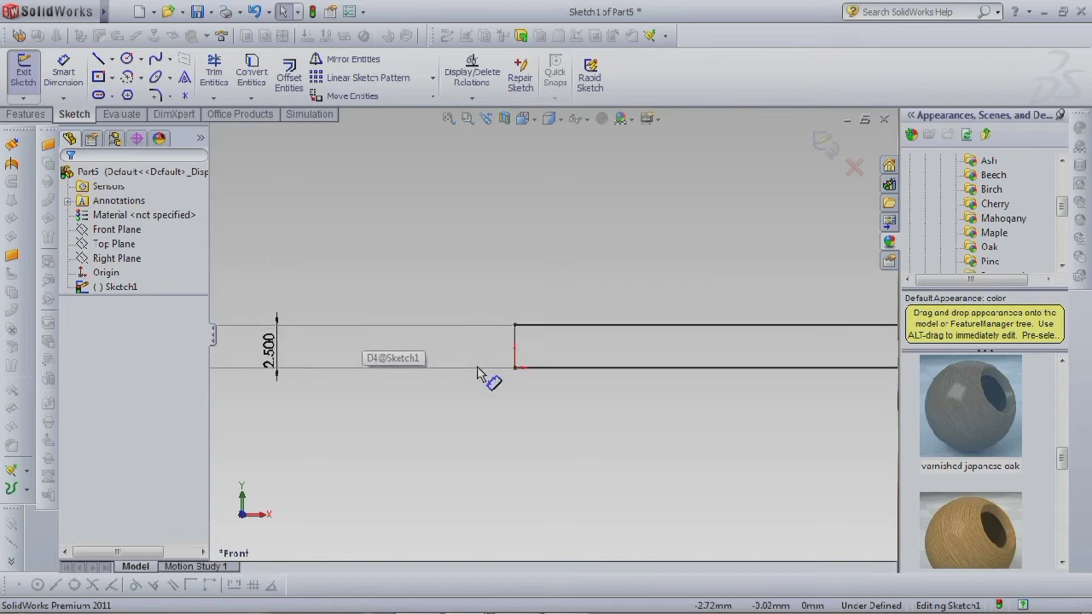
{"action": "left_click", "coordinate": [544, 323]}
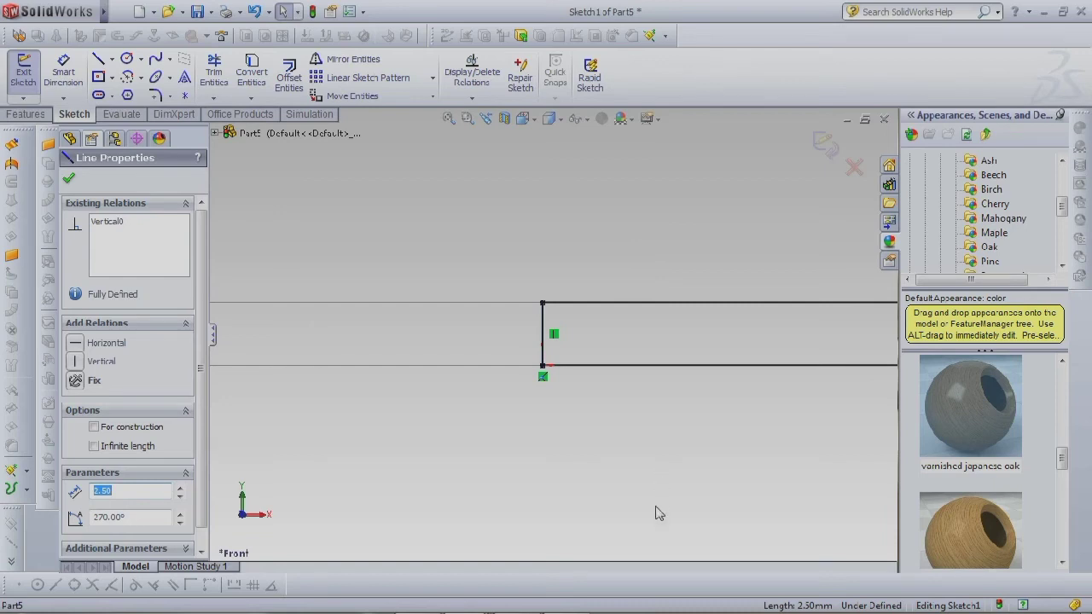
{"action": "left_click", "coordinate": [633, 470]}
Add a driven radius dimension to the arc, placing its text up and away from the profile.
{"action": "key", "text": "d"}
{"action": "key", "text": "z"}
{"action": "key", "text": "z"}
{"action": "key", "text": "z"}
{"action": "key", "text": "z"}
{"action": "key", "text": "z"}
{"action": "scroll", "coordinate": [883, 363], "scroll_direction": "down", "scroll_amount": 5}
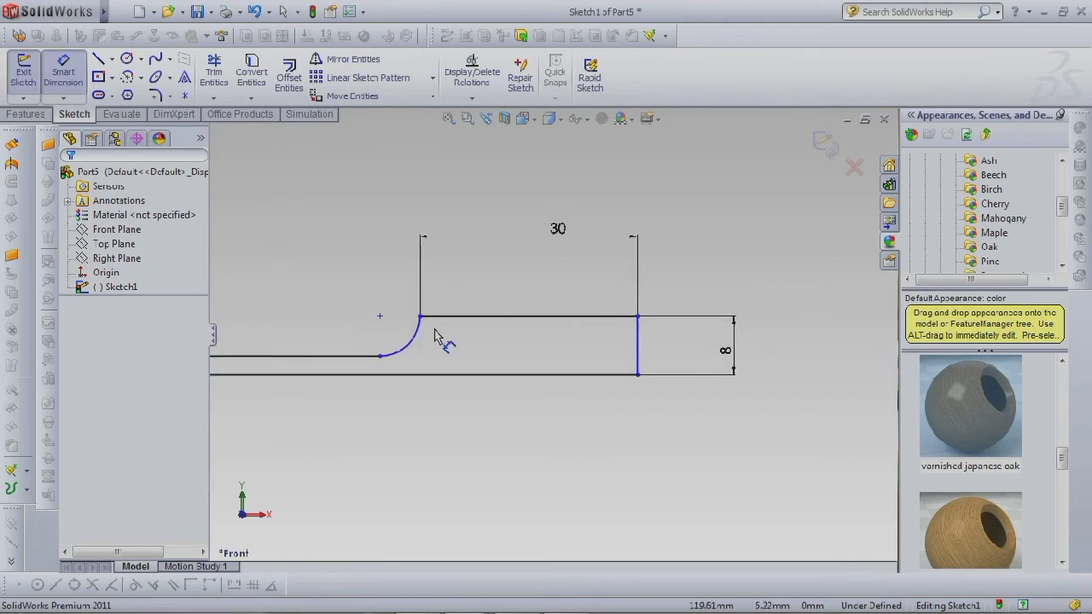
{"action": "left_click", "coordinate": [429, 345]}
{"action": "left_click", "coordinate": [330, 244]}
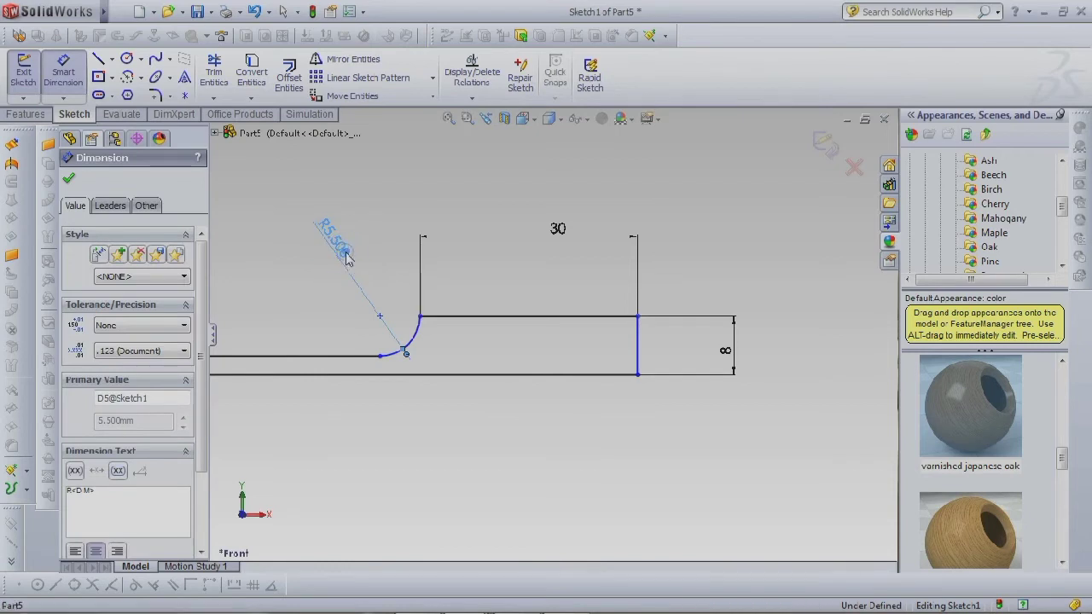
Try to edit the arc's driven radius dimension.
{"action": "double_click", "coordinate": [347, 256]}
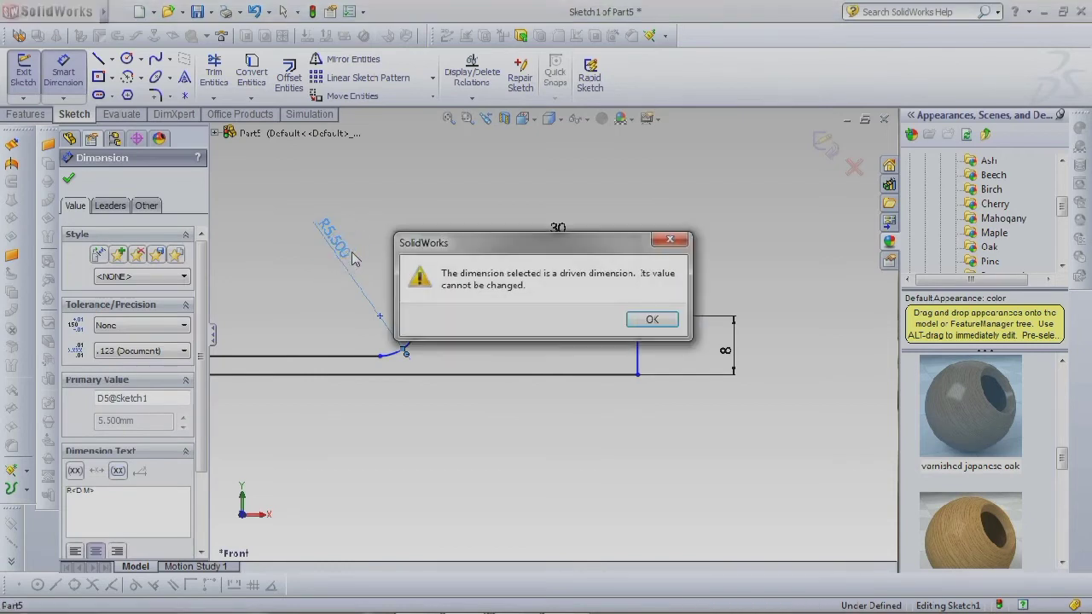
{"action": "left_click", "coordinate": [652, 320]}
{"action": "right_click", "coordinate": [410, 342]}
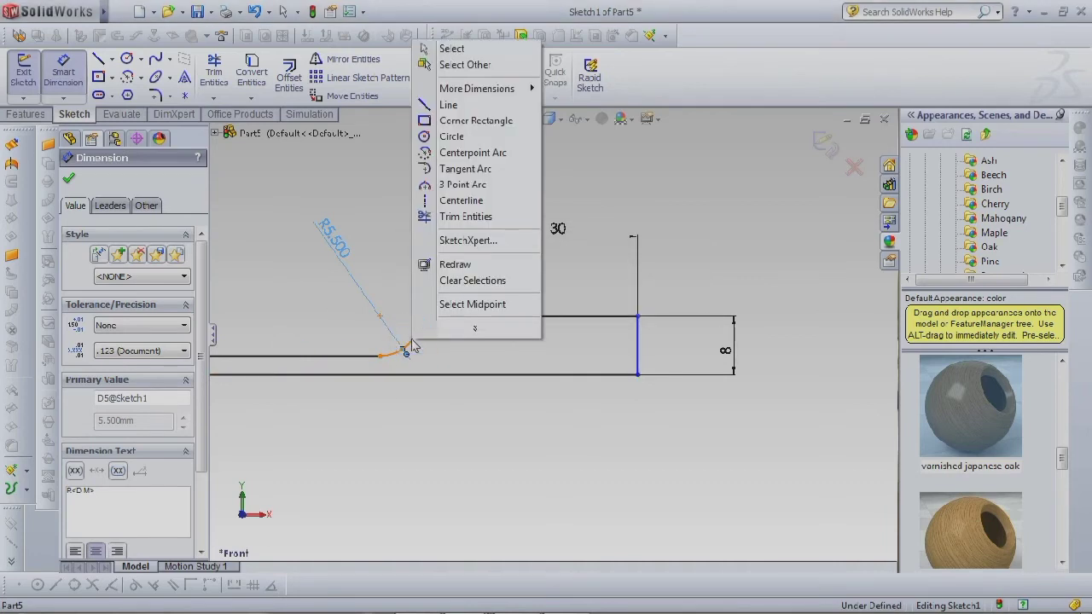
{"action": "left_click", "coordinate": [459, 435]}
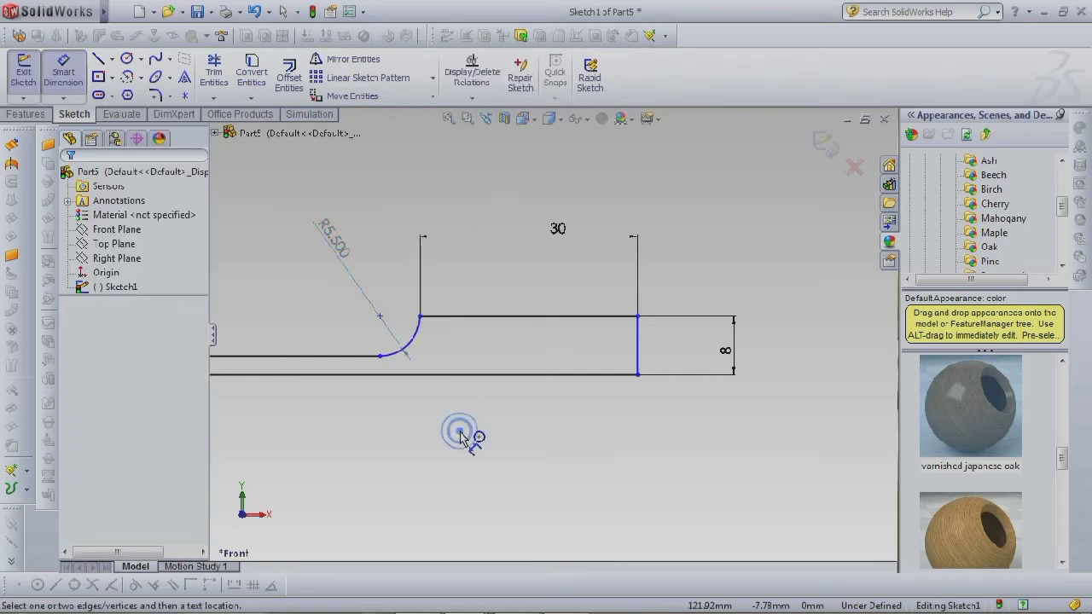
Dimension the horizontal distance from the upper end of the short vertical line at the origin to the arc's upper end as 15 mm.
{"action": "key", "text": "z"}
{"action": "key", "text": "z"}
{"action": "key", "text": "z"}
{"action": "key", "text": "z"}
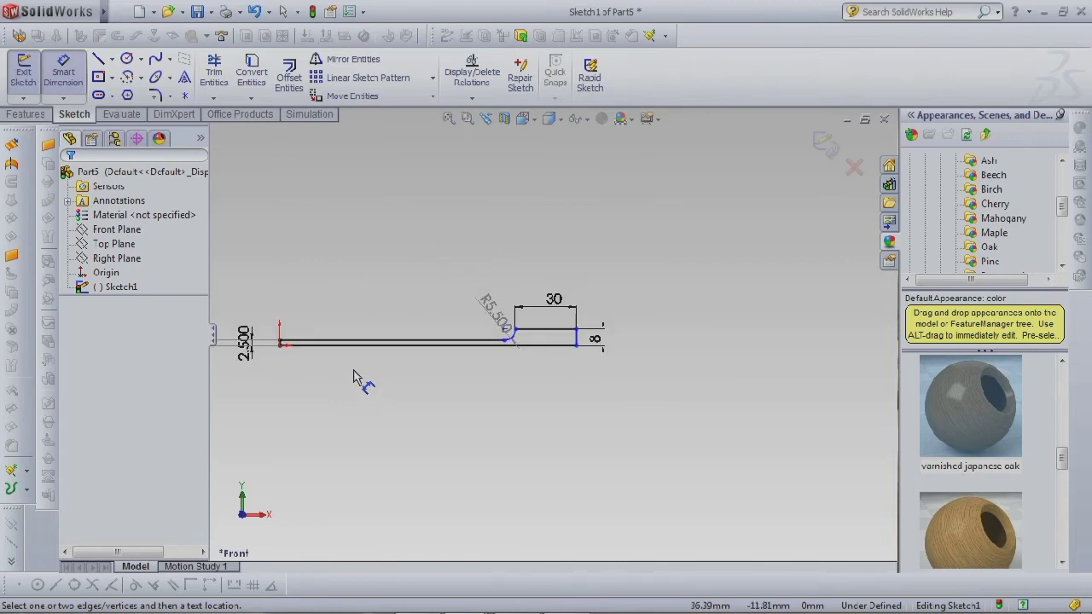
{"action": "scroll", "coordinate": [312, 343], "scroll_direction": "down", "scroll_amount": 3}
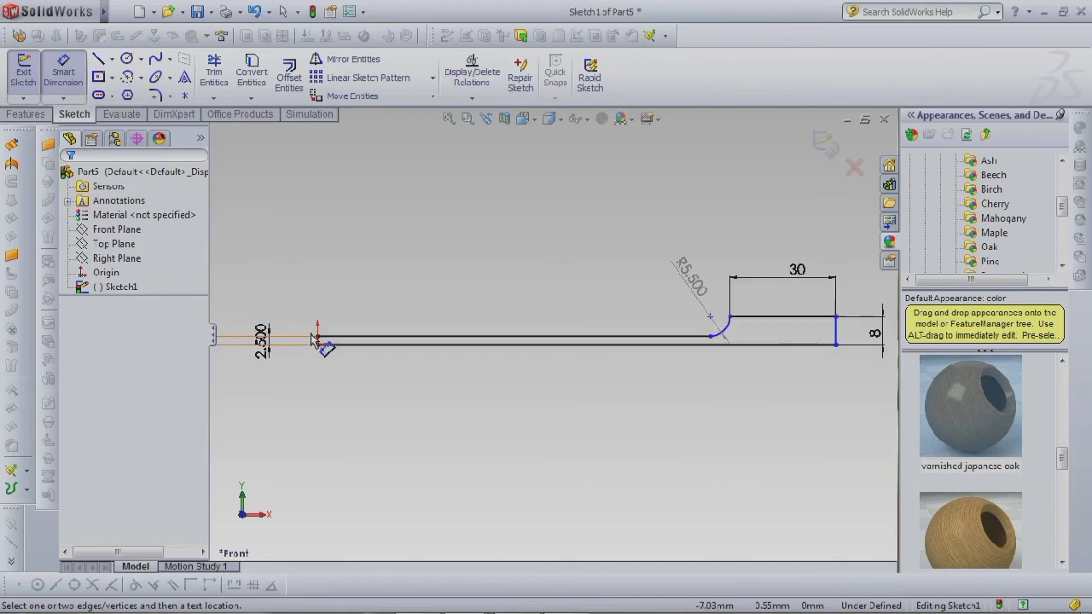
{"action": "left_click", "coordinate": [316, 338]}
{"action": "left_click", "coordinate": [729, 316]}
{"action": "left_click", "coordinate": [529, 182]}
{"action": "type", "text": "1"}
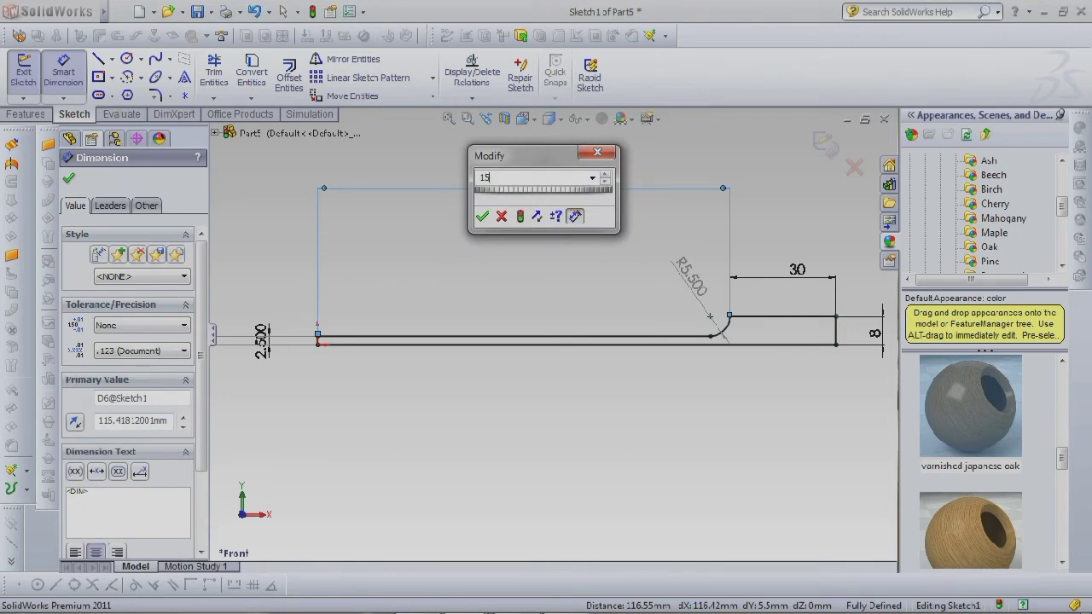
{"action": "type", "text": "5"}
{"action": "key", "text": "Return"}
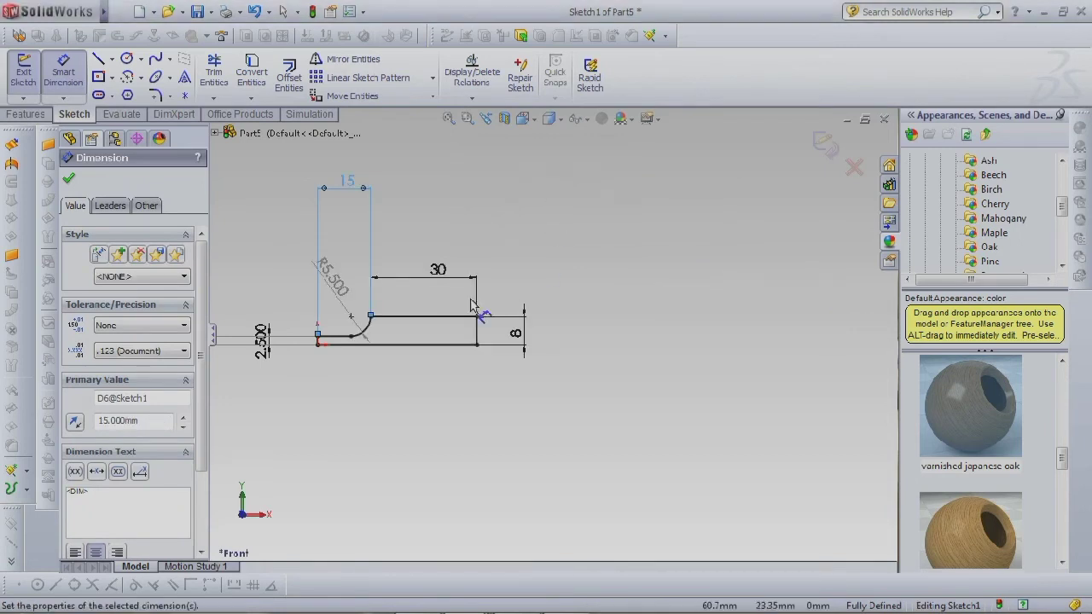
{"action": "double_click", "coordinate": [339, 290]}
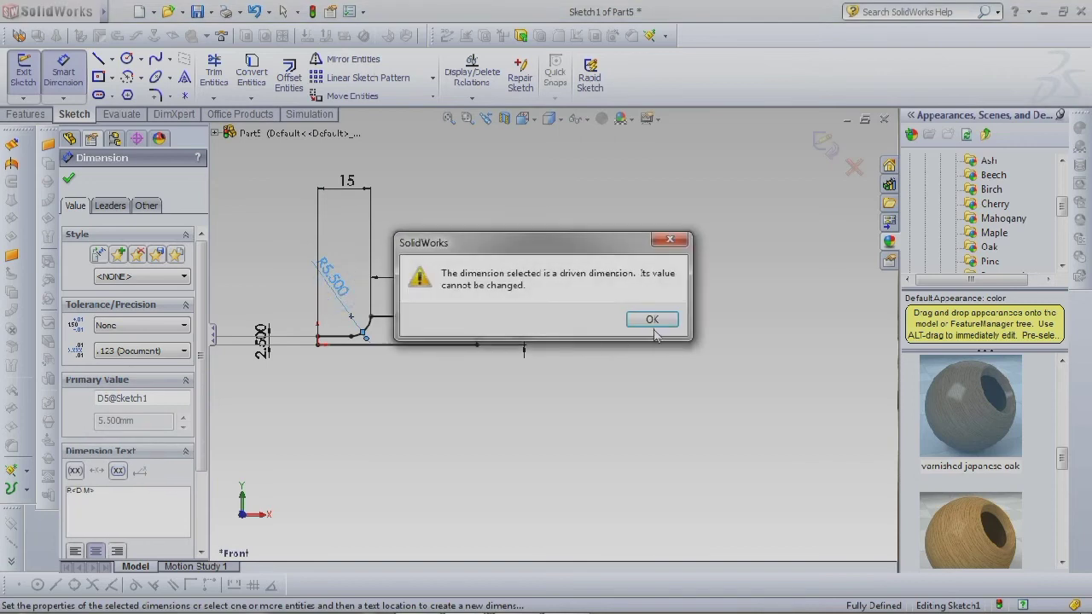
{"action": "left_click", "coordinate": [649, 318]}
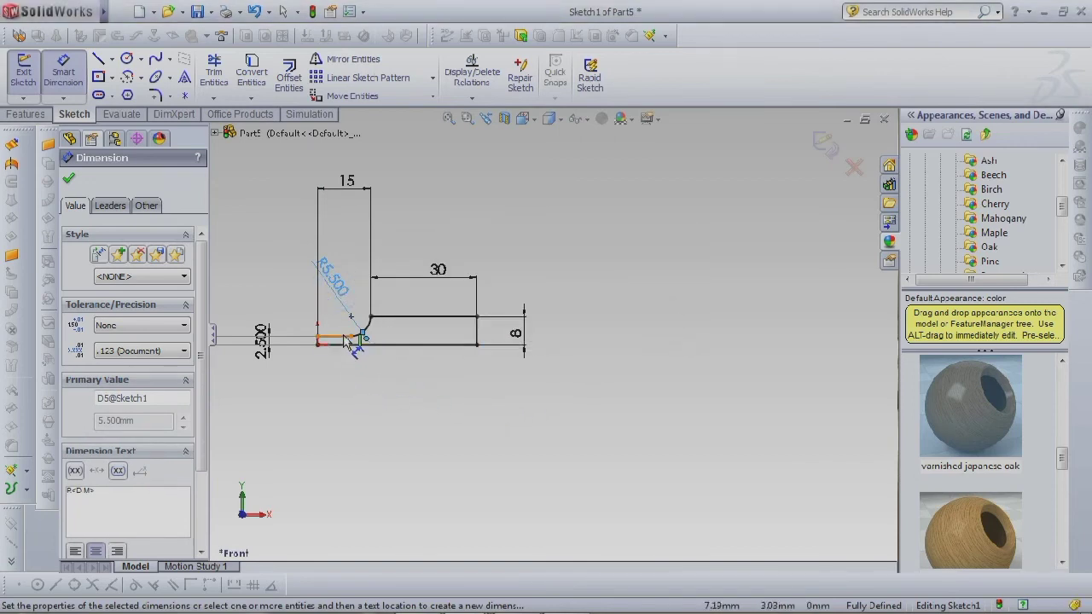
{"action": "left_click", "coordinate": [69, 180]}
Revolve the handle profile 360 degrees about its long lower horizontal line.
{"action": "left_click", "coordinate": [26, 115]}
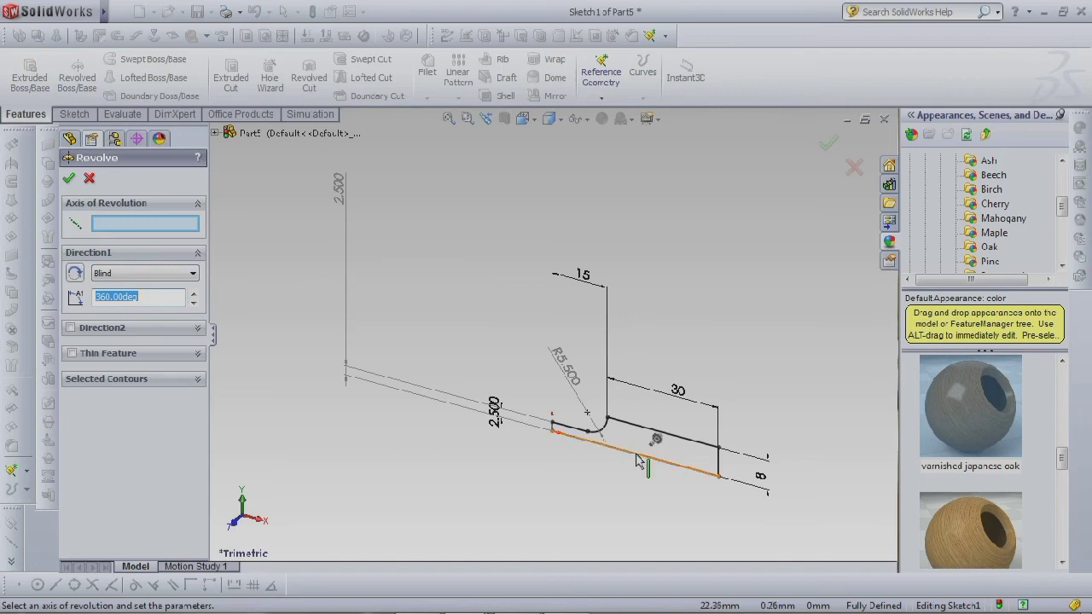
{"action": "left_click", "coordinate": [635, 461]}
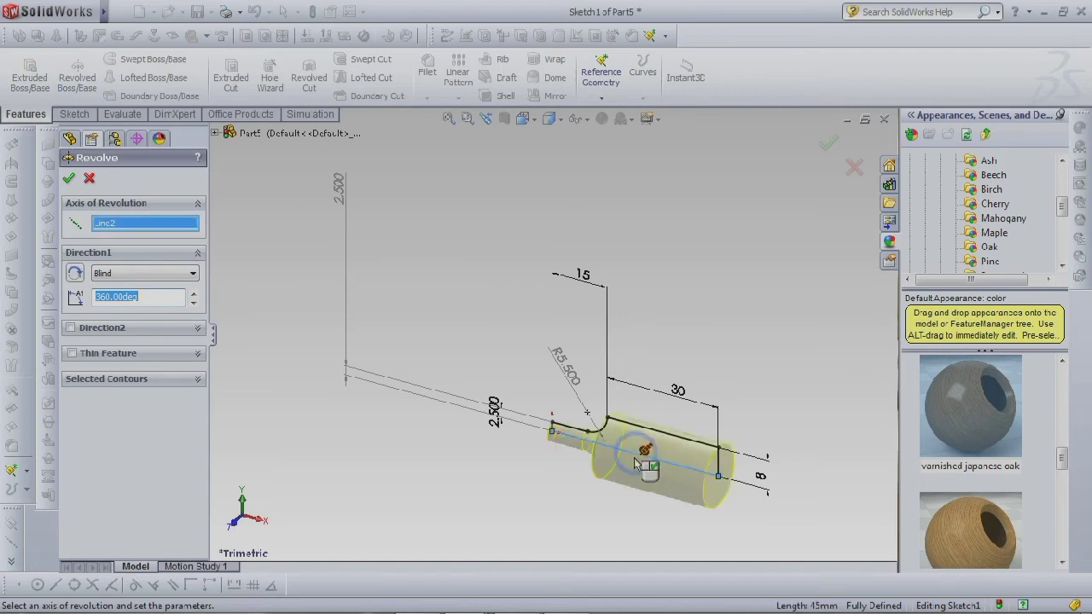
{"action": "left_click", "coordinate": [69, 179]}
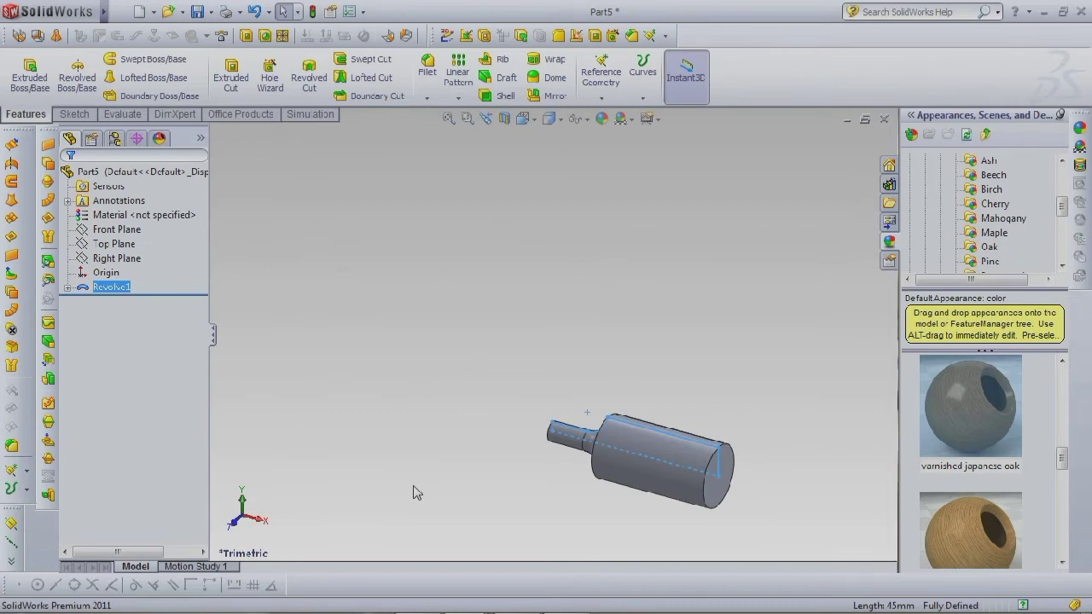
Apply the polished oak 2d appearance to the handle.
{"action": "left_click", "coordinate": [670, 515]}
{"action": "scroll", "coordinate": [682, 499], "scroll_direction": "down", "scroll_amount": 5}
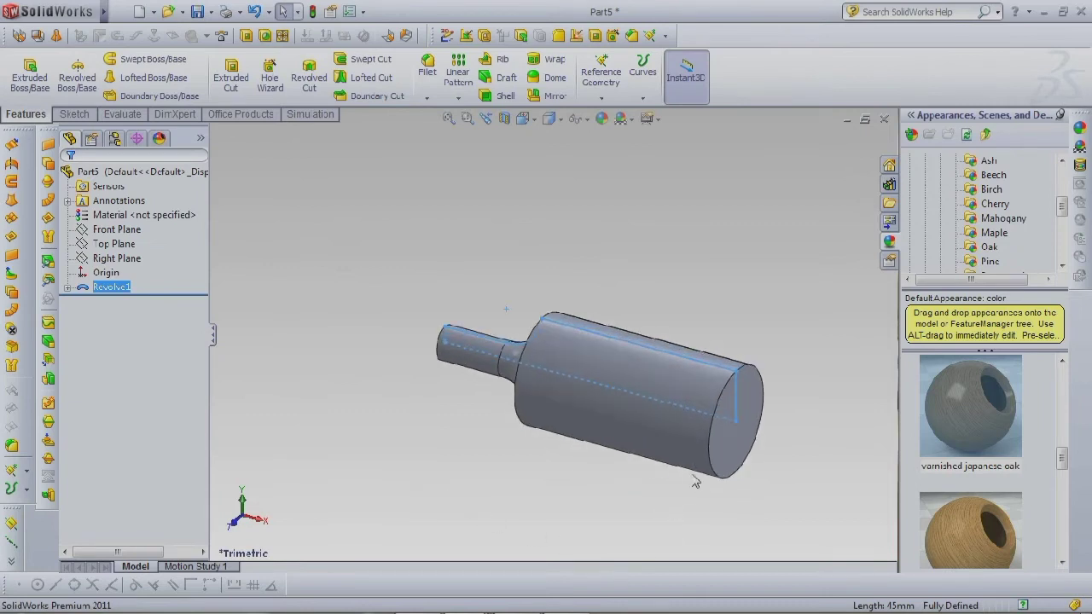
{"action": "double_click", "coordinate": [963, 527]}
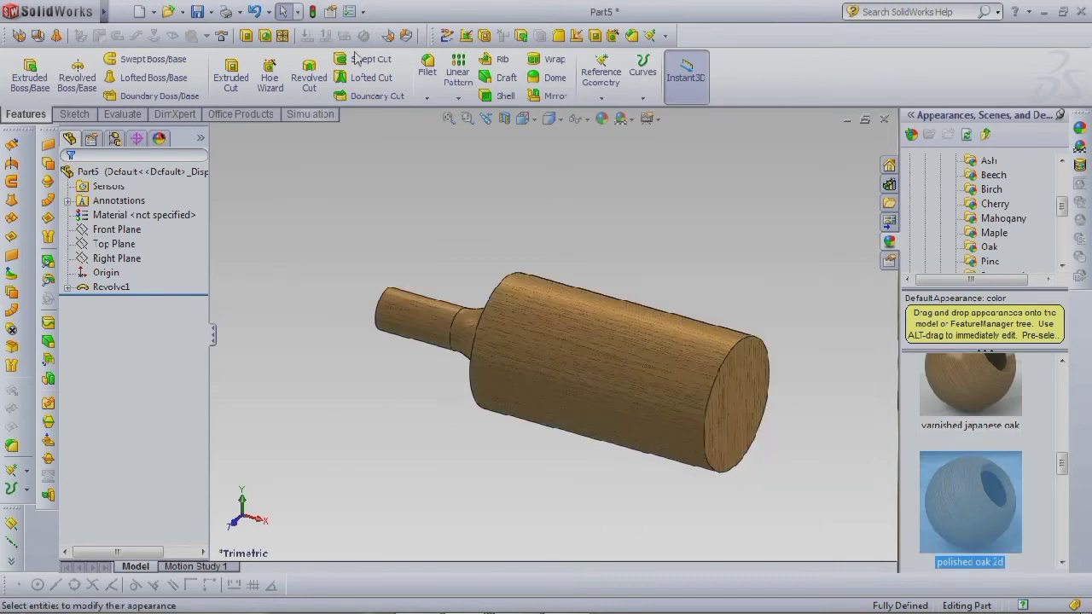
Fillet both rim edges of the thick cylinder and the end edge of the thin stem with a 1 mm radius.
{"action": "left_click", "coordinate": [426, 64]}
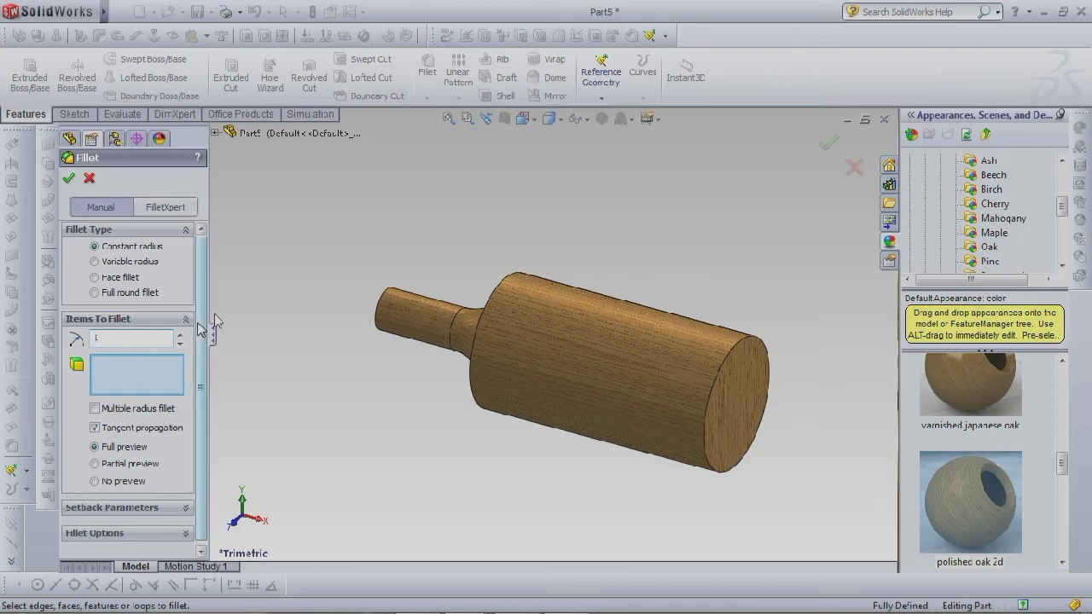
{"action": "left_click", "coordinate": [704, 443]}
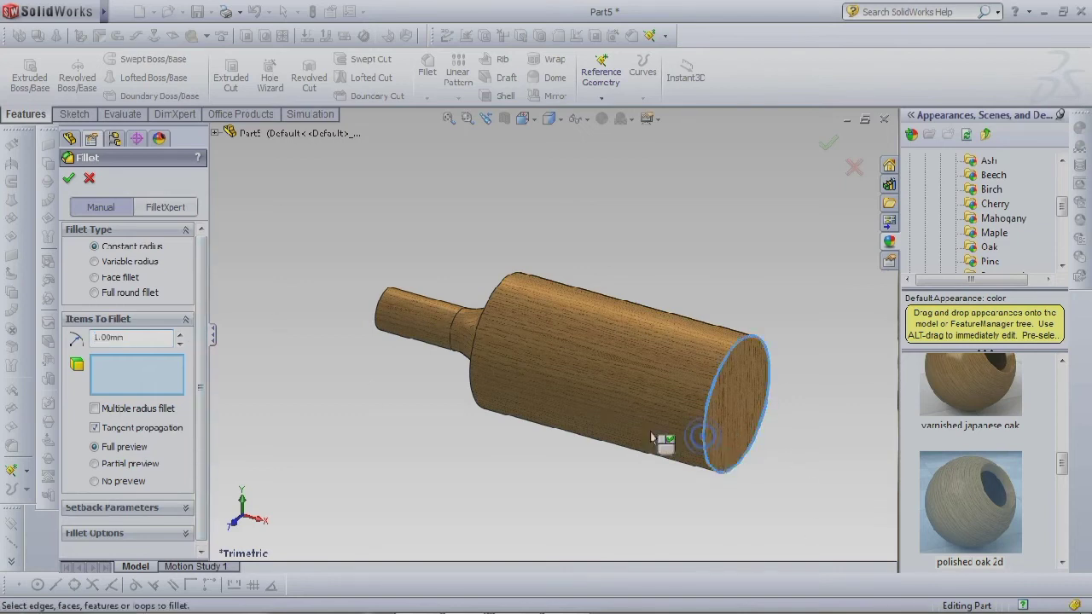
{"action": "left_click", "coordinate": [470, 391]}
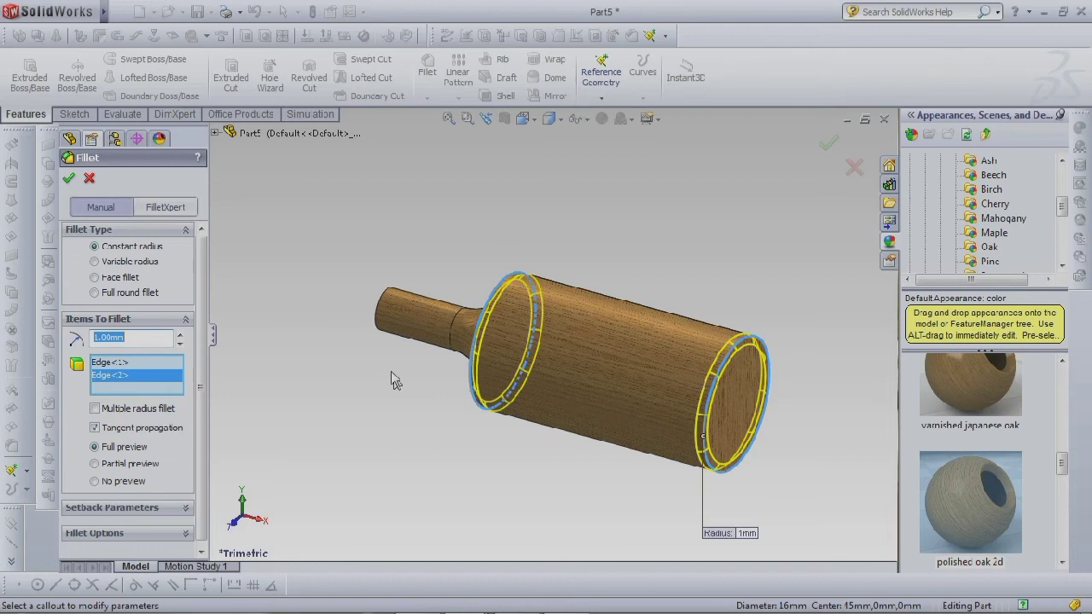
{"action": "left_click", "coordinate": [380, 332]}
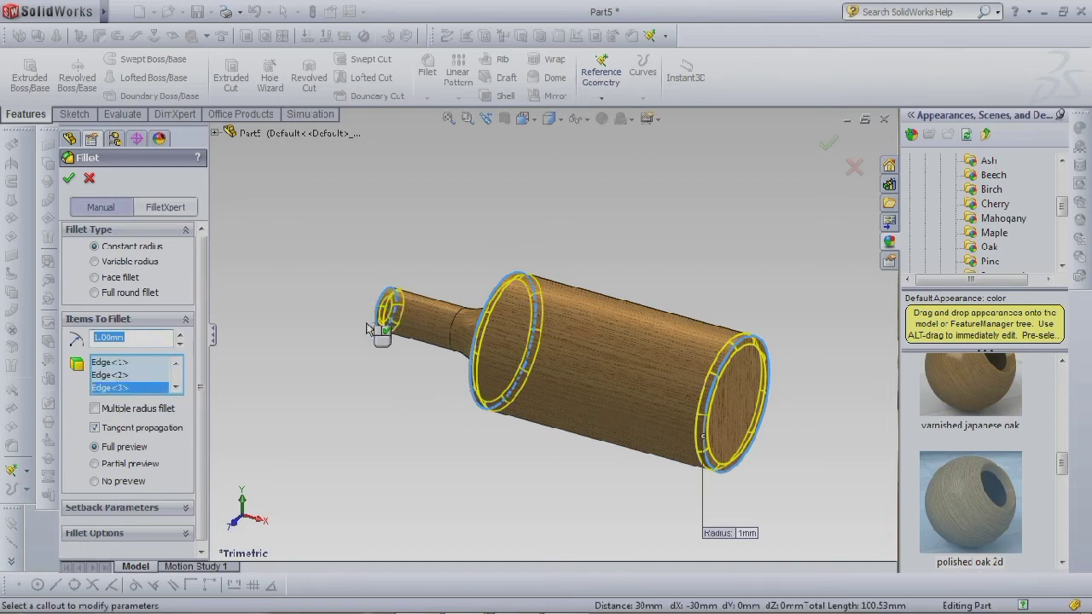
{"action": "left_click", "coordinate": [68, 180]}
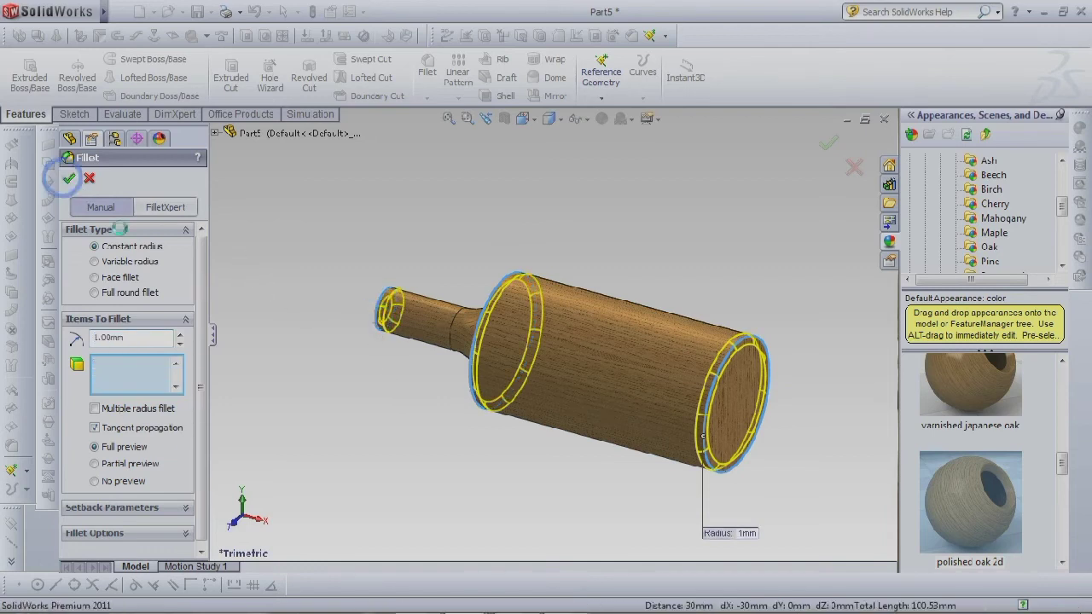
Save the part as handle in New folder (4).
{"action": "middle_click_drag", "start_coordinate": [375, 430], "coordinate": [422, 281]}
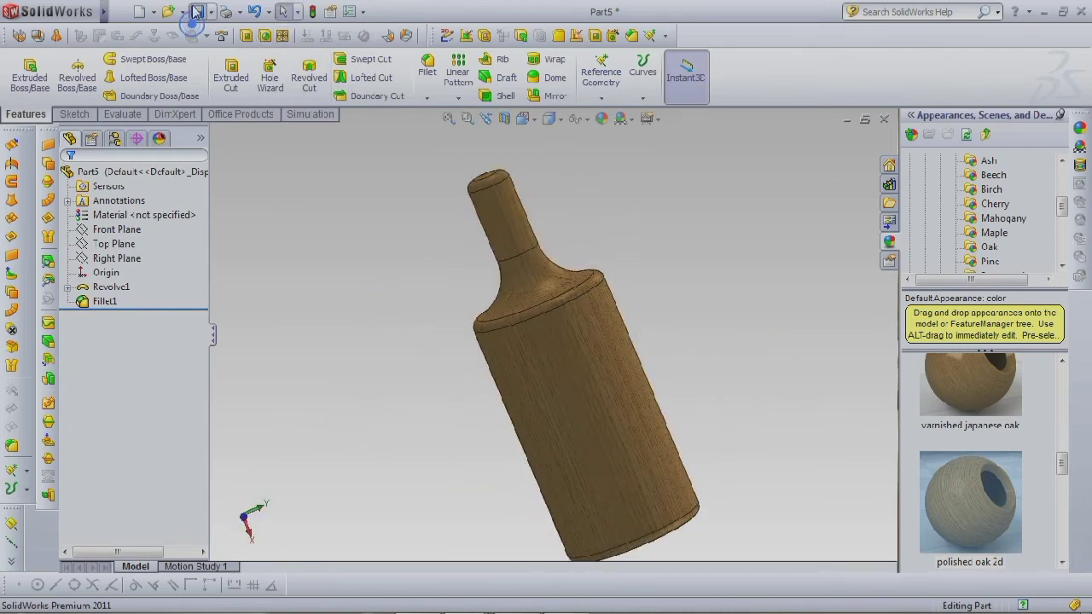
{"action": "left_click", "coordinate": [197, 11]}
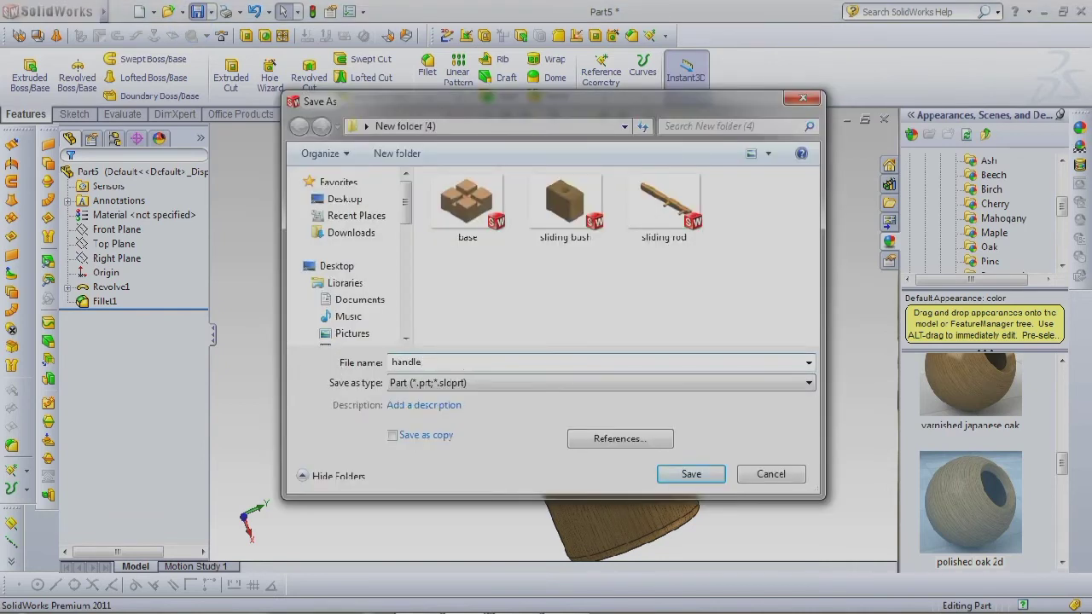
{"action": "key", "text": "Return"}
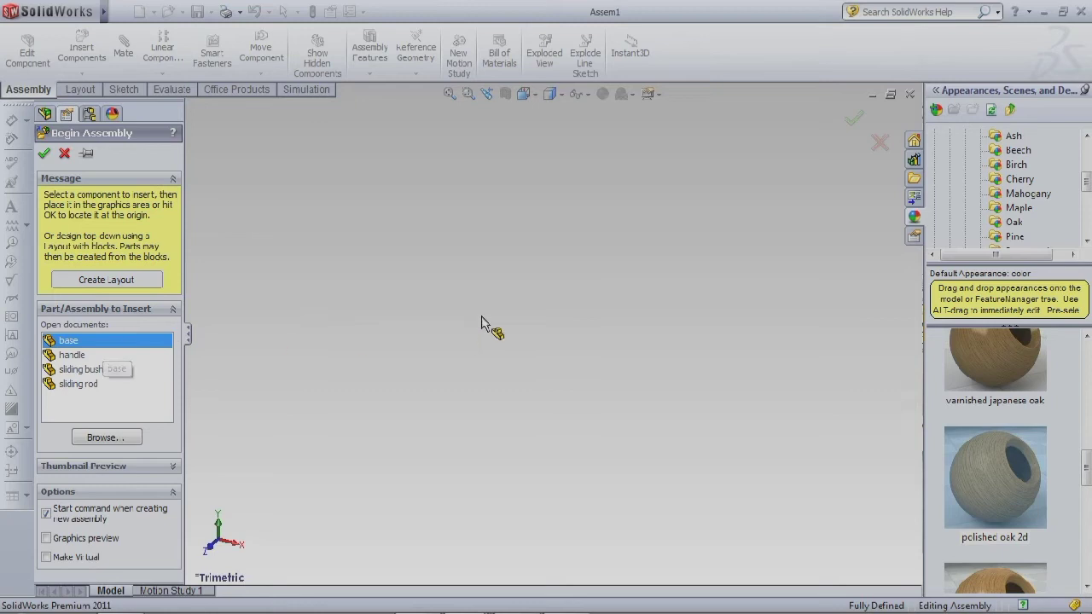
Place the base part as the first component of the new assembly.
{"action": "left_click", "coordinate": [563, 320]}
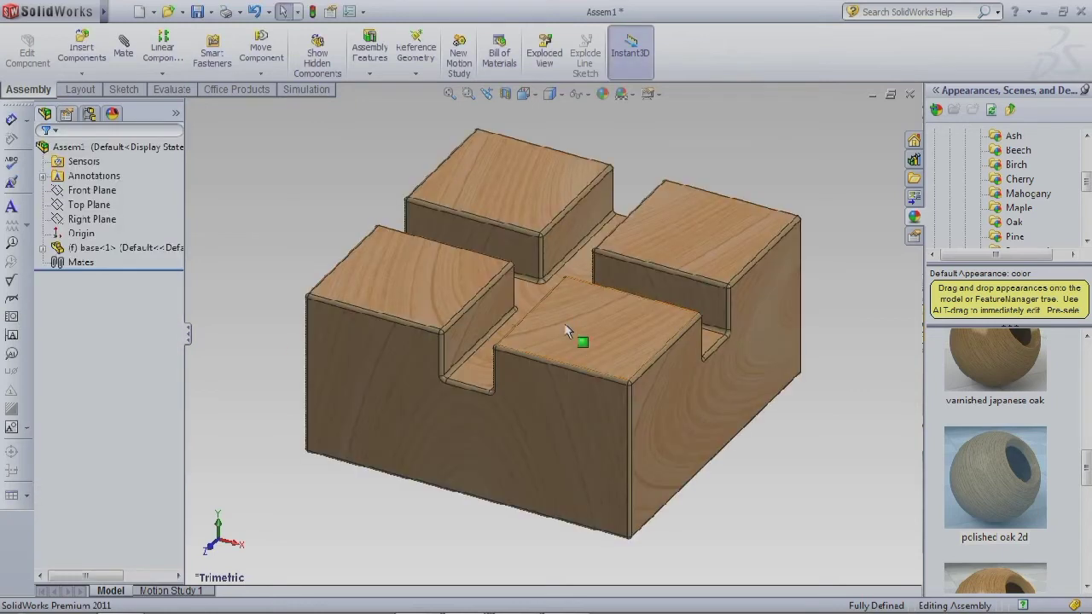
{"action": "scroll", "coordinate": [586, 346], "scroll_direction": "up", "scroll_amount": 5}
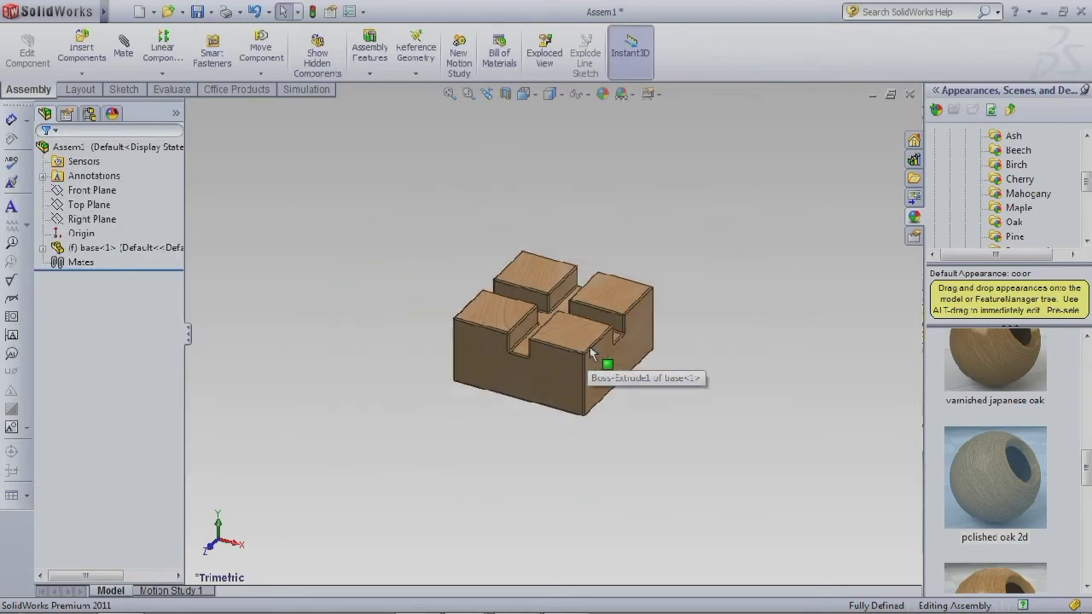
{"action": "scroll", "coordinate": [589, 352], "scroll_direction": "down", "scroll_amount": 2}
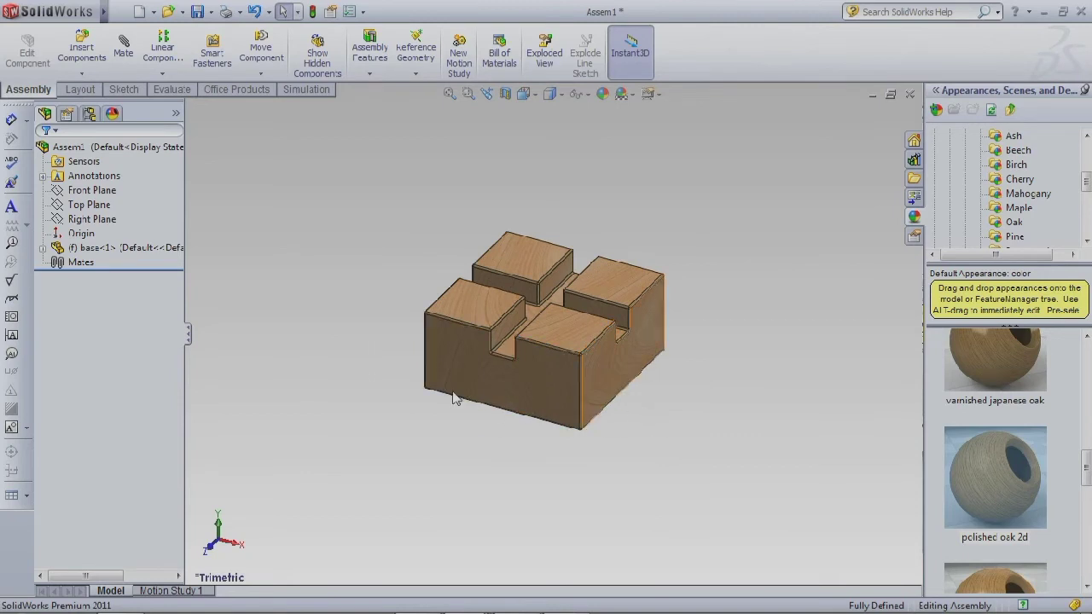
Apply the Backdrop - Ambient White scene to the assembly.
{"action": "left_click", "coordinate": [391, 304]}
{"action": "left_click", "coordinate": [631, 94]}
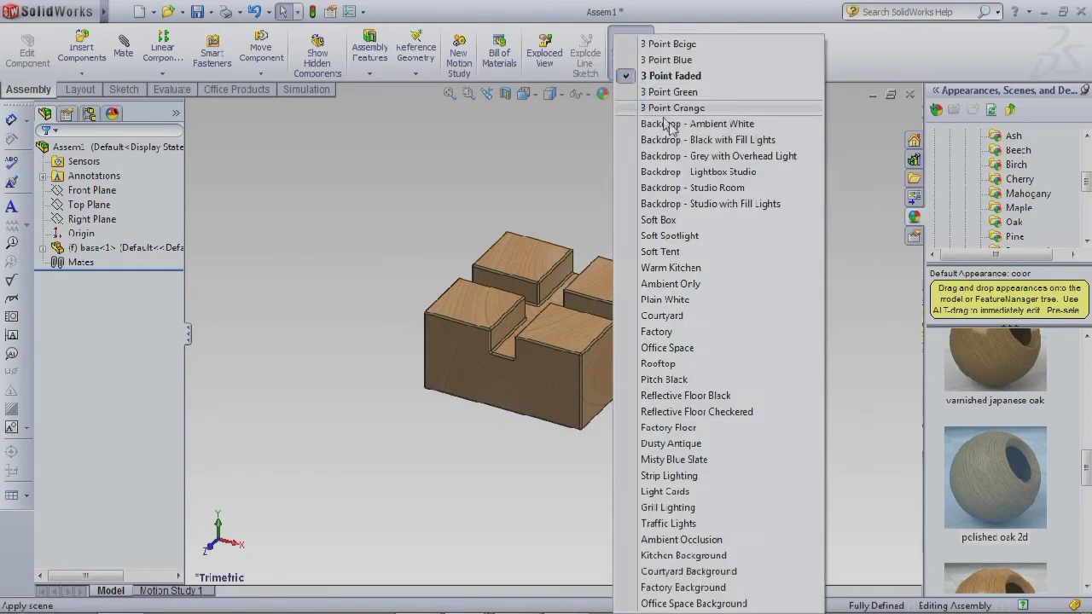
{"action": "left_click", "coordinate": [697, 125]}
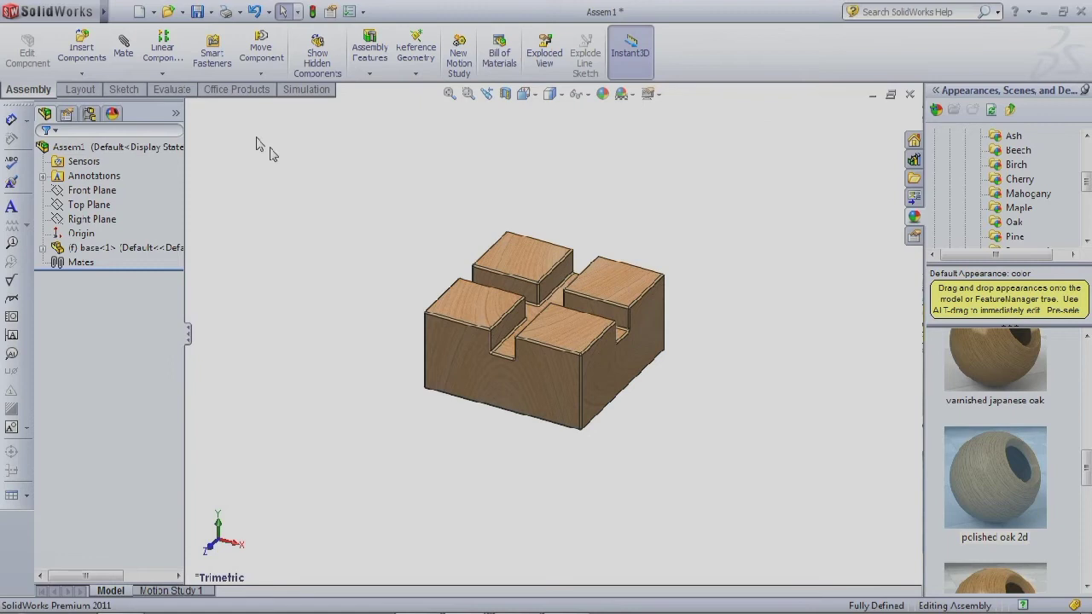
Insert the sliding bush above the base and place a second copy of it on the opposite side.
{"action": "left_click", "coordinate": [94, 57]}
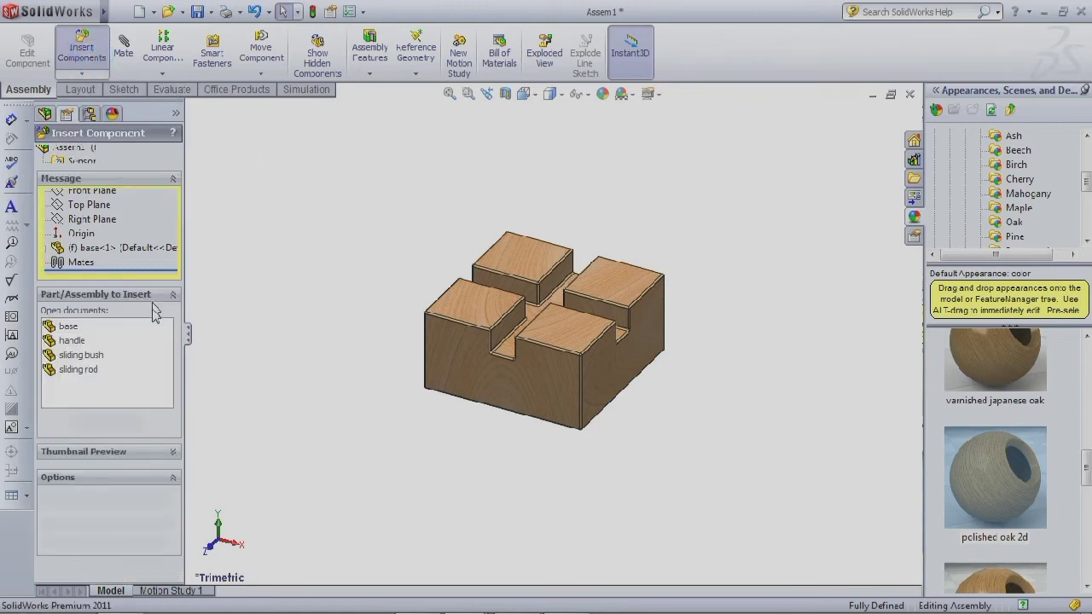
{"action": "left_click", "coordinate": [85, 354]}
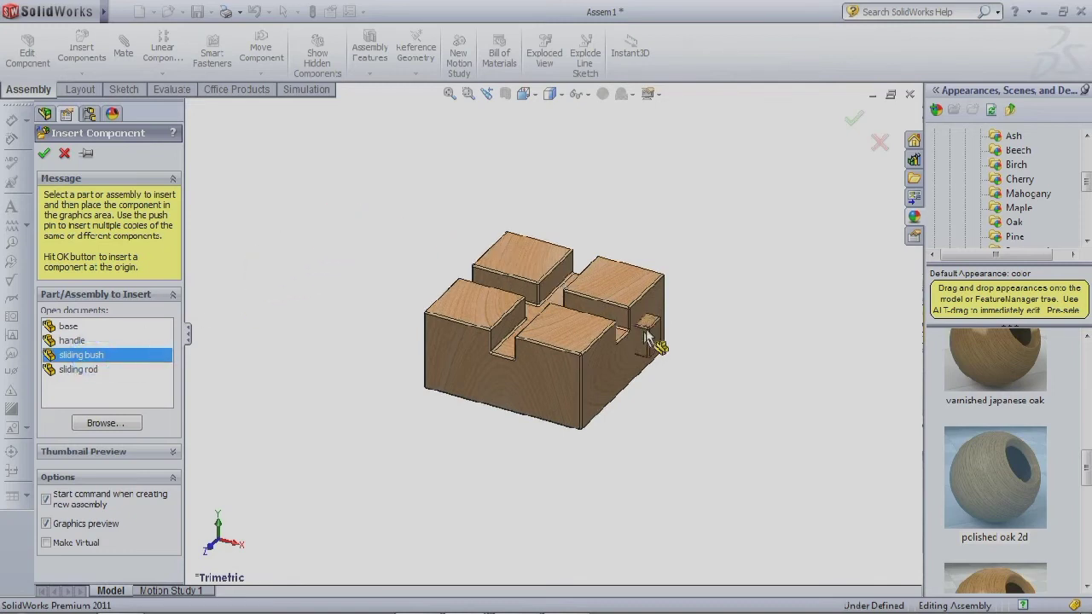
{"action": "left_click", "coordinate": [628, 266]}
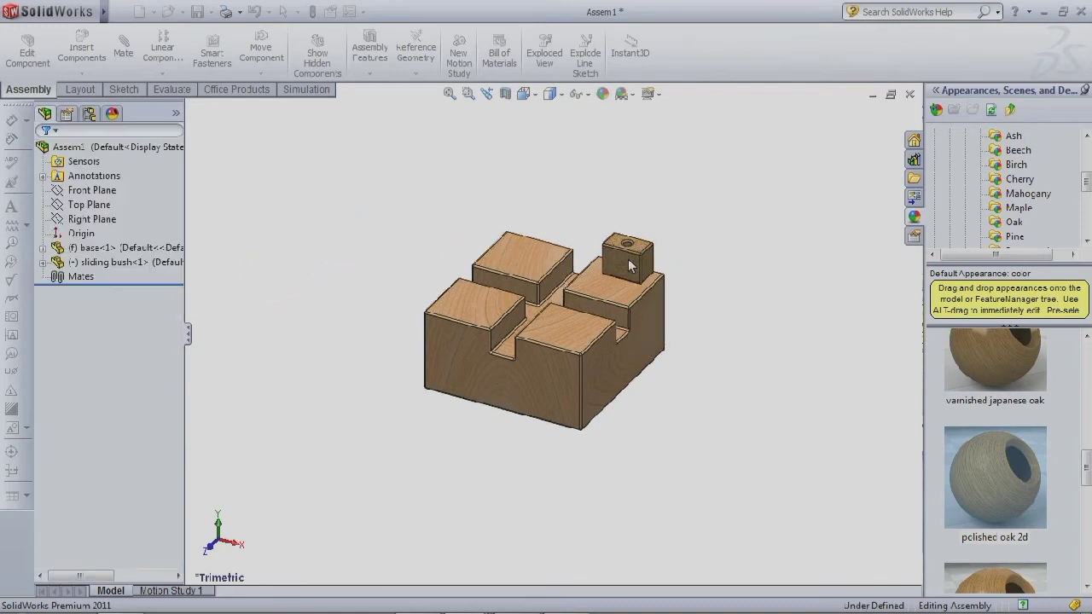
{"action": "left_click_drag", "start_coordinate": [628, 266], "coordinate": [401, 267], "text": "ctrl"}
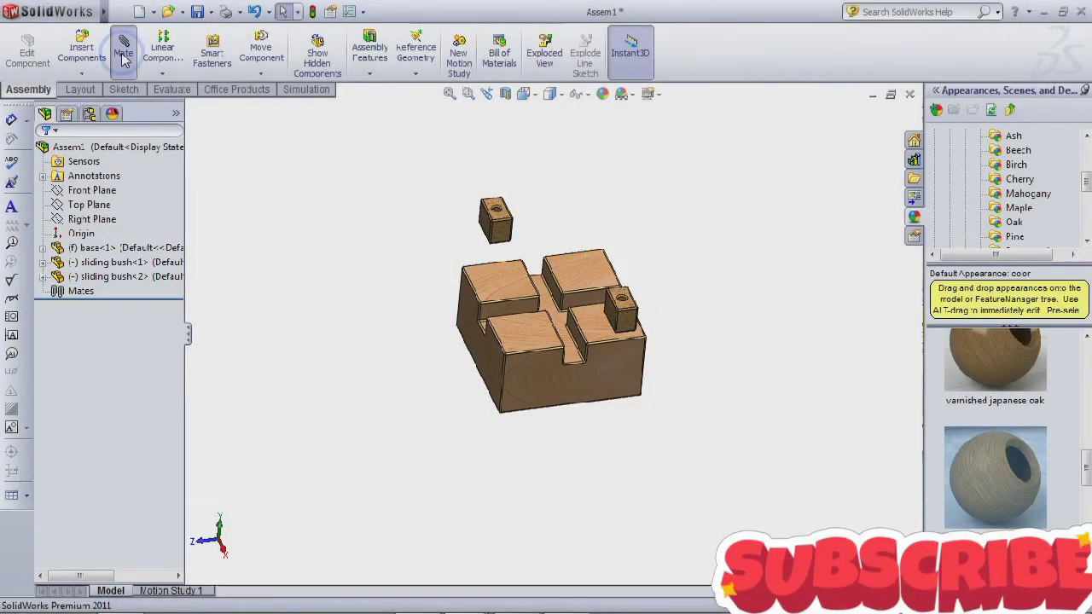
Start a Width mate using the two facing side walls of one slot in the base as the width selections.
{"action": "left_click", "coordinate": [124, 53]}
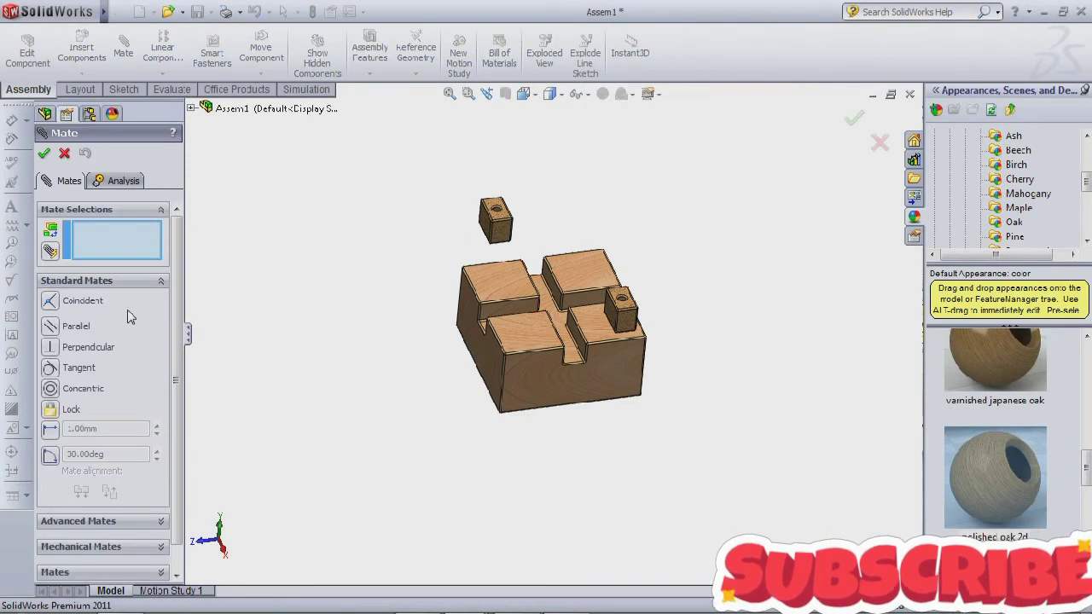
{"action": "left_click", "coordinate": [161, 280]}
{"action": "left_click", "coordinate": [128, 305]}
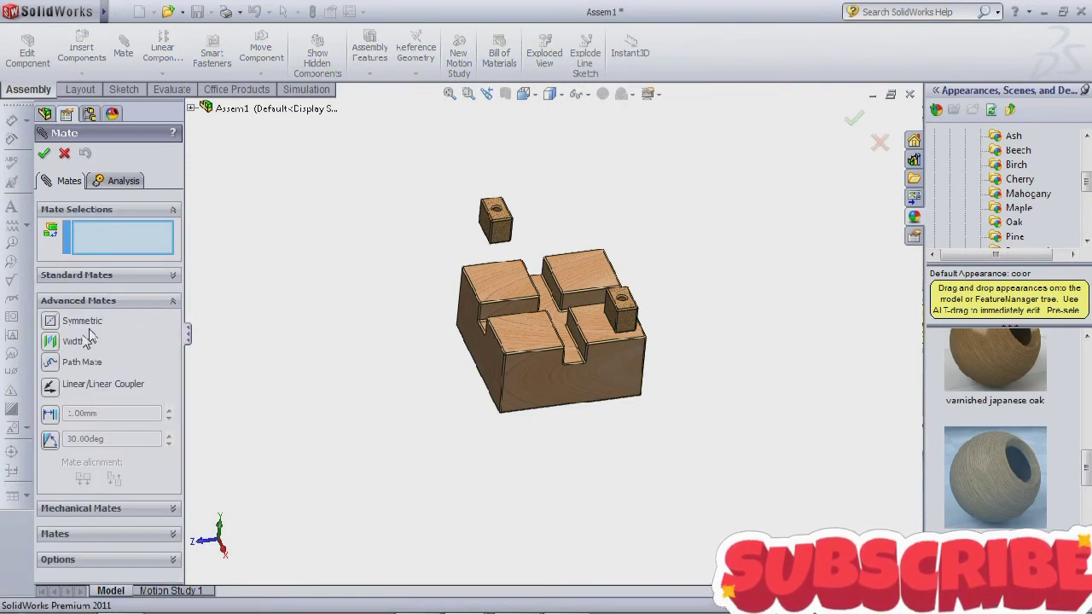
{"action": "left_click", "coordinate": [50, 341]}
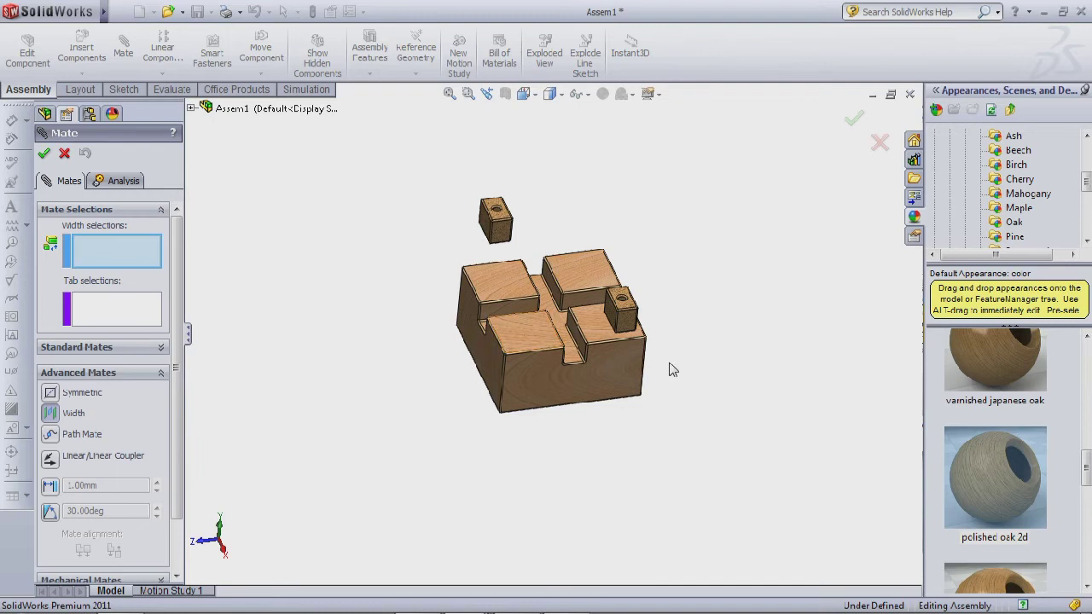
{"action": "left_click", "coordinate": [553, 292]}
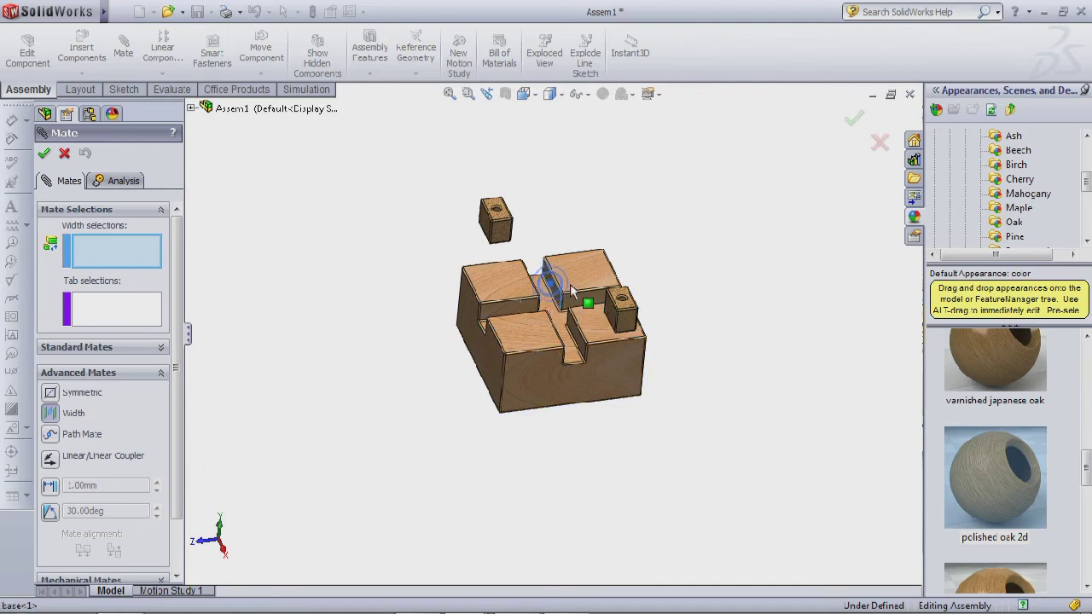
{"action": "middle_click_drag", "start_coordinate": [747, 307], "coordinate": [673, 307]}
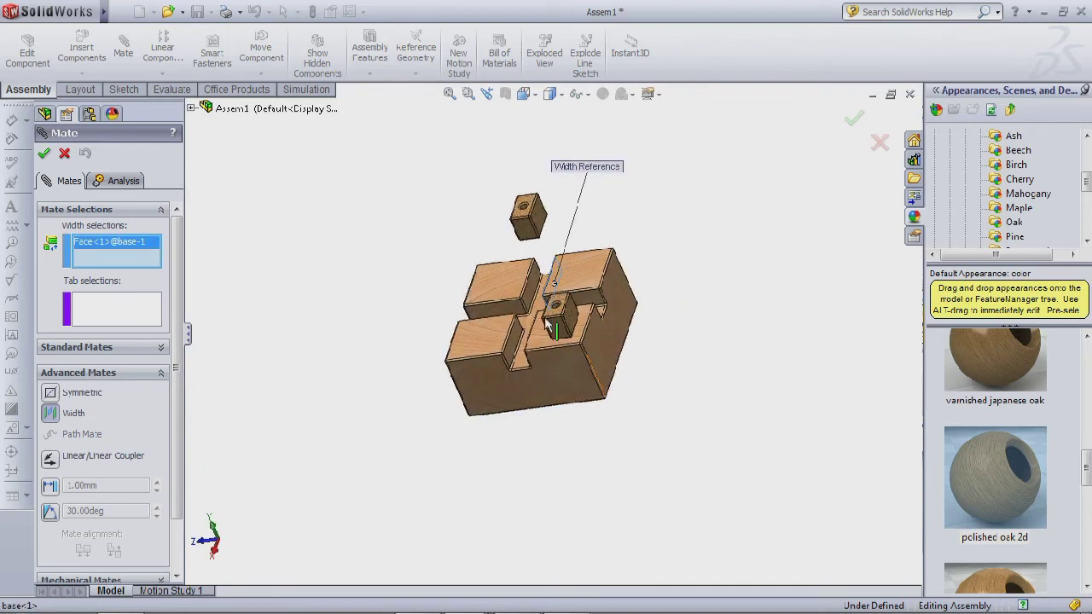
{"action": "left_click", "coordinate": [535, 294]}
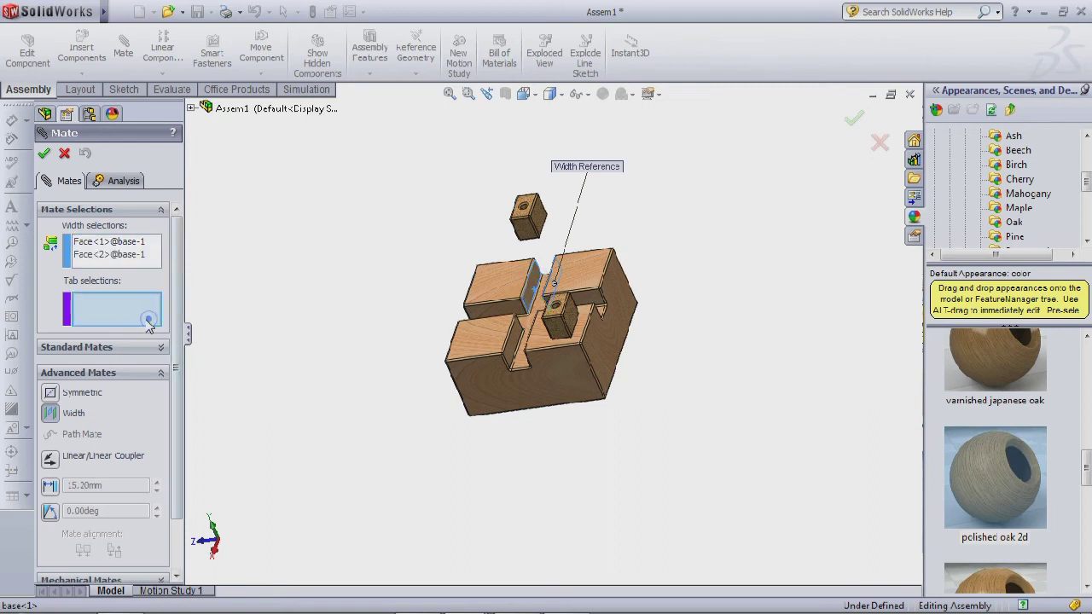
Use two opposite side faces of the first sliding bush as tab selections and accept the Width mate.
{"action": "middle_click_drag", "start_coordinate": [754, 382], "coordinate": [699, 371]}
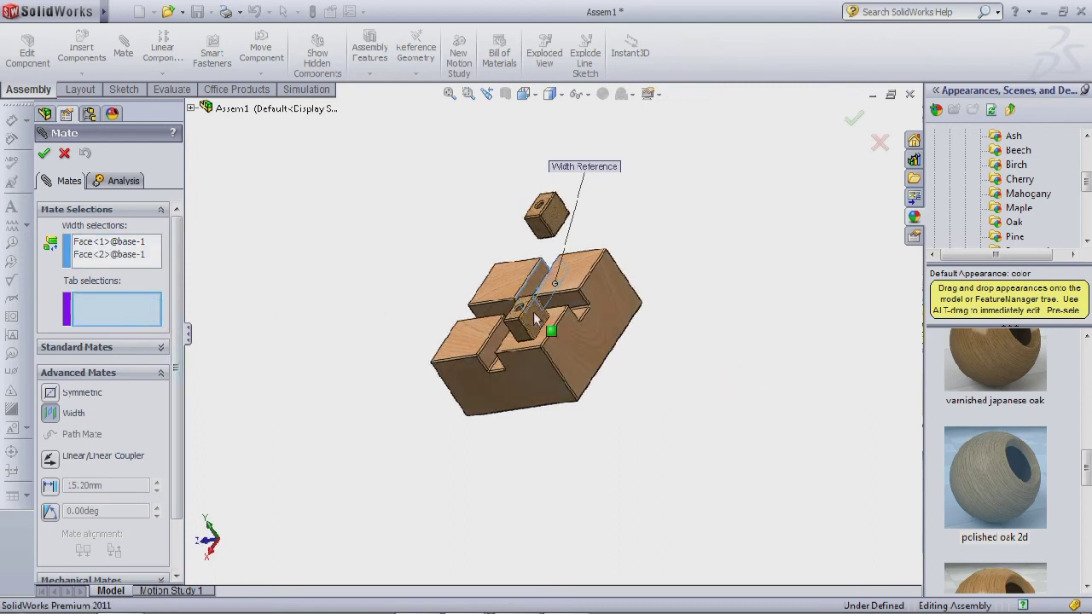
{"action": "left_click", "coordinate": [543, 317]}
{"action": "middle_click_drag", "start_coordinate": [634, 395], "coordinate": [760, 370]}
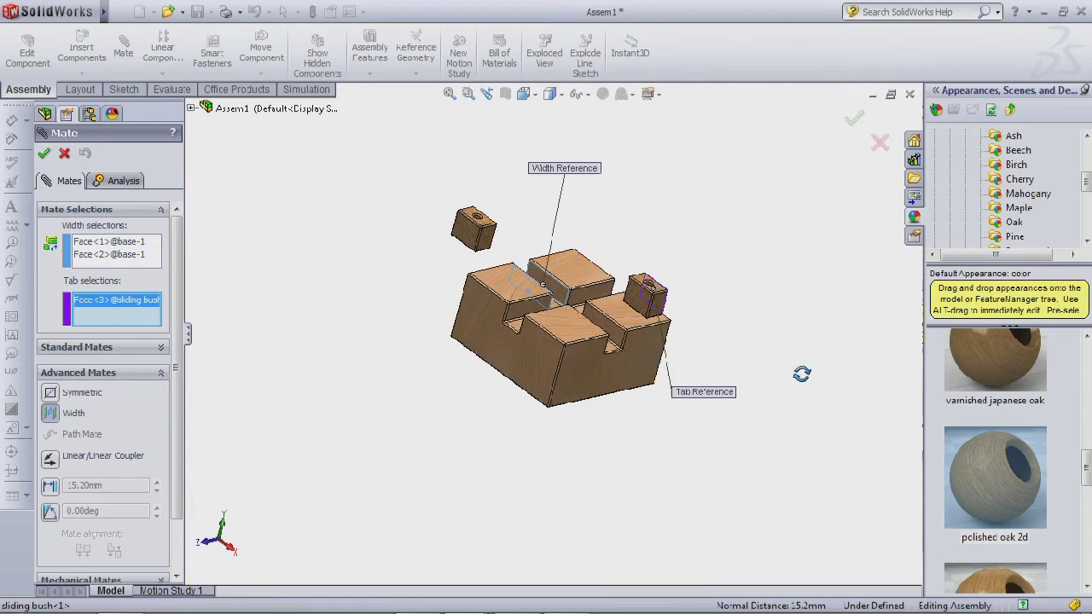
{"action": "left_click", "coordinate": [639, 308]}
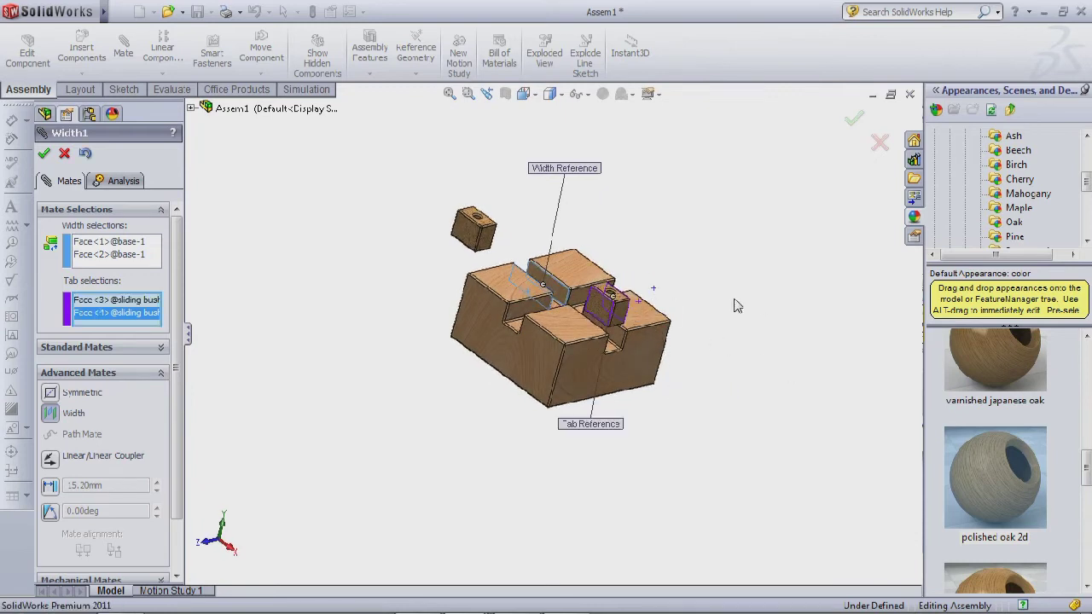
{"action": "middle_click_drag", "start_coordinate": [750, 295], "coordinate": [724, 299]}
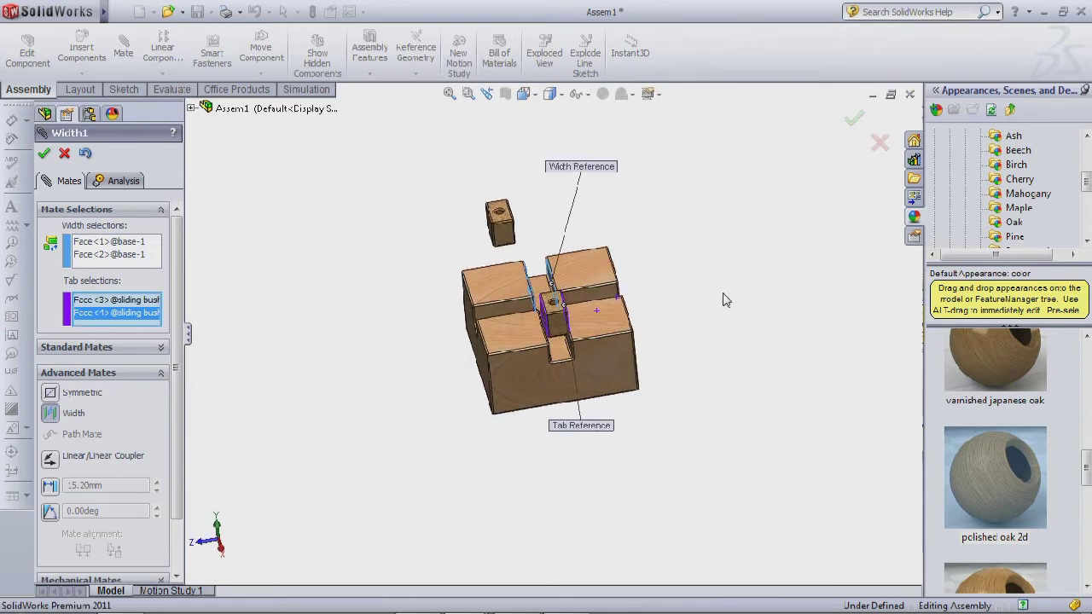
{"action": "left_click", "coordinate": [45, 153]}
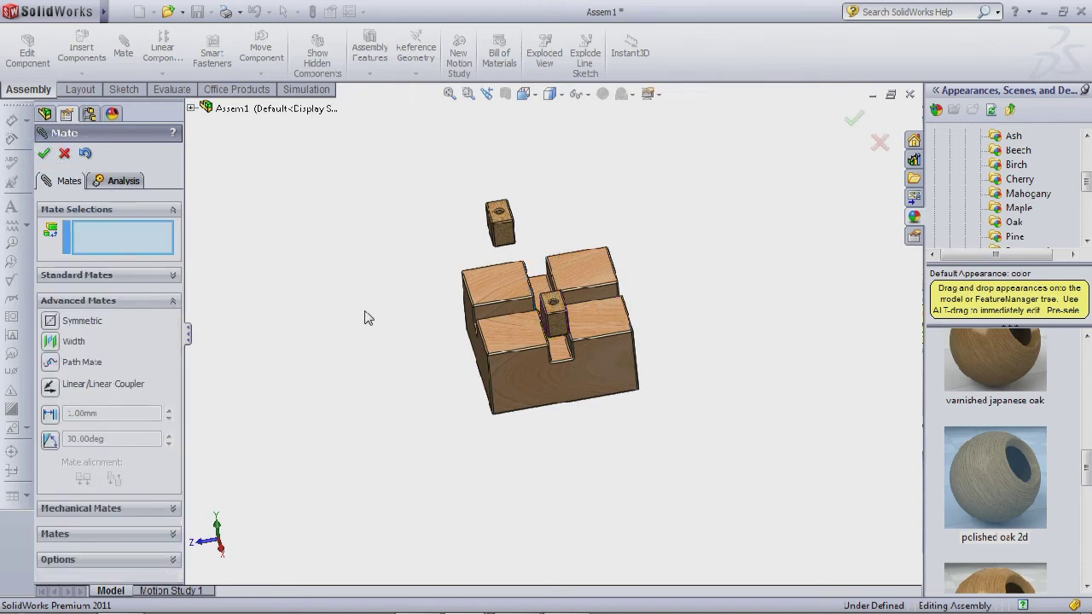
Select the bottom face of the first sliding bush and the slot floor of the base for a standard mate.
{"action": "mouse_move", "coordinate": [346, 288]}
{"action": "middle_mouse_down"}
{"action": "mouse_move", "coordinate": [339, 231]}
{"action": "mouse_move", "coordinate": [339, 282]}
{"action": "middle_mouse_up"}
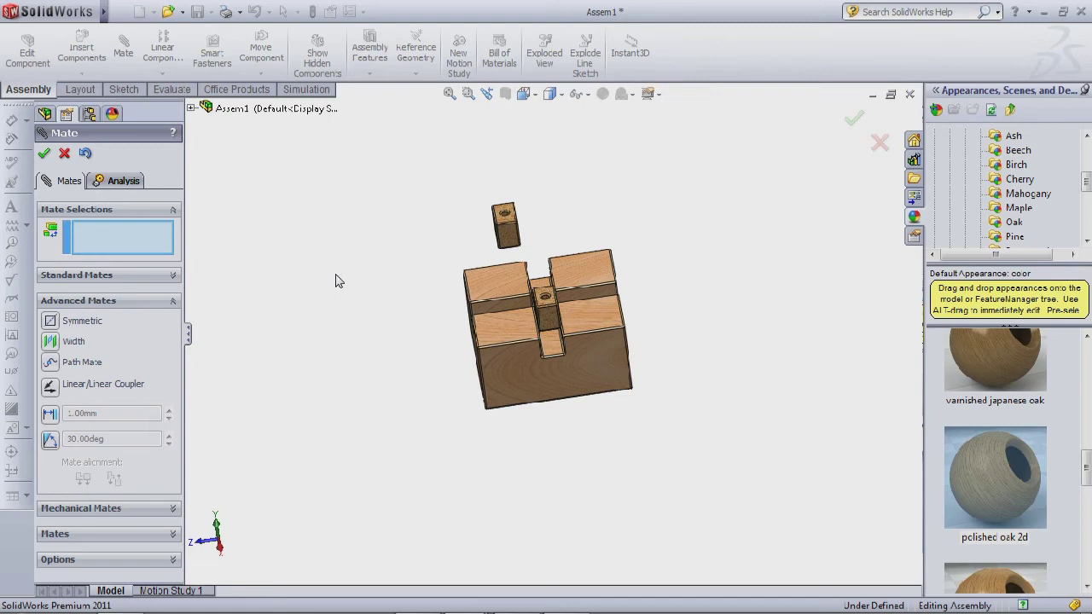
{"action": "left_click", "coordinate": [170, 277]}
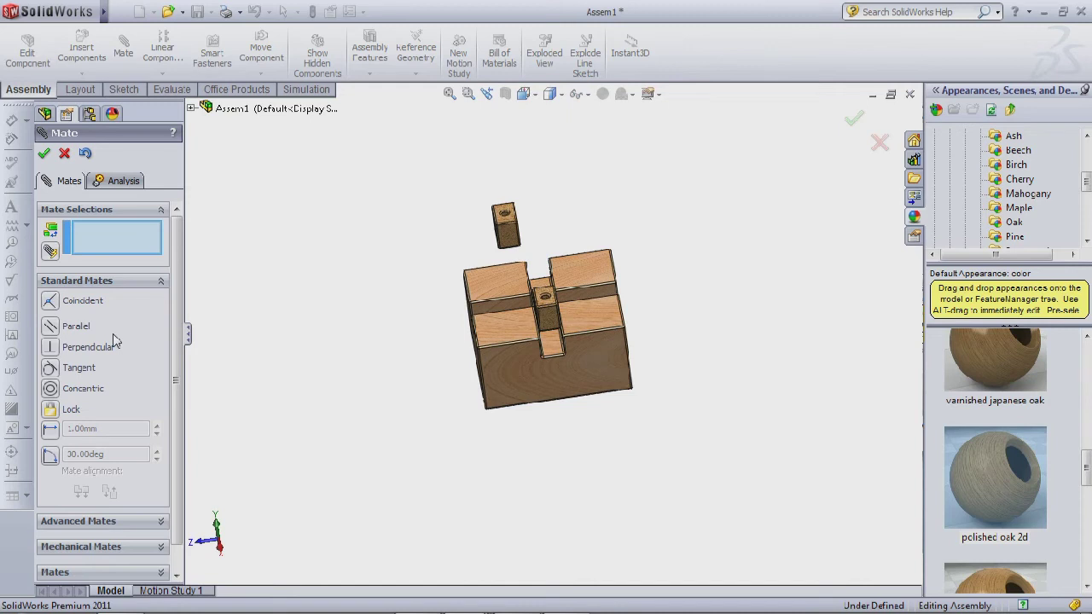
{"action": "middle_click_drag", "start_coordinate": [369, 326], "coordinate": [366, 359]}
{"action": "middle_click_drag", "start_coordinate": [546, 418], "coordinate": [550, 208]}
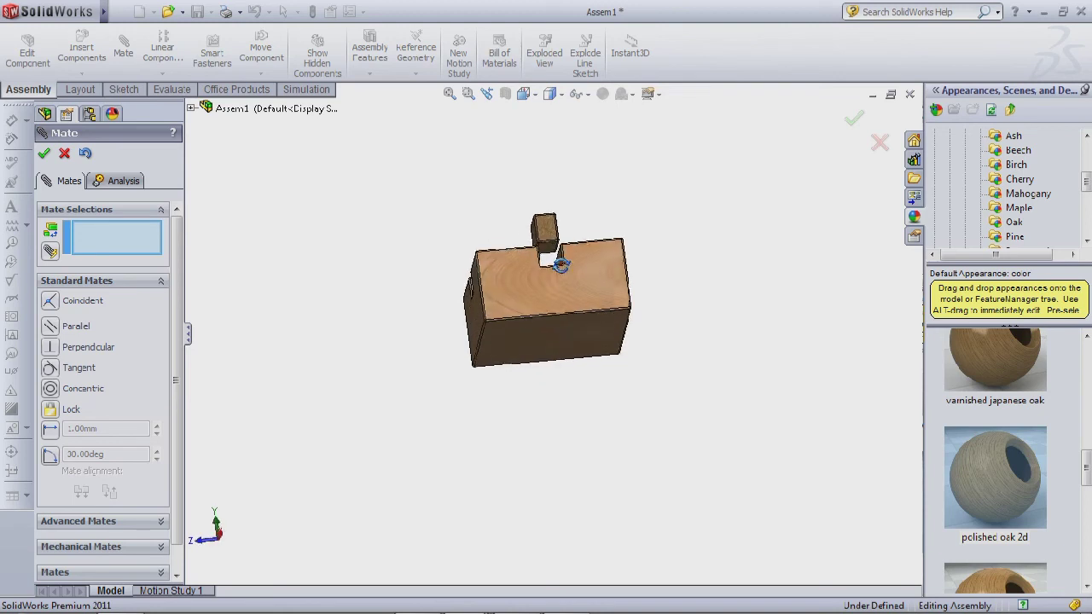
{"action": "scroll", "coordinate": [550, 209], "scroll_direction": "down", "scroll_amount": 2}
{"action": "left_click", "coordinate": [551, 247]}
{"action": "middle_click_drag", "start_coordinate": [550, 247], "coordinate": [597, 414]}
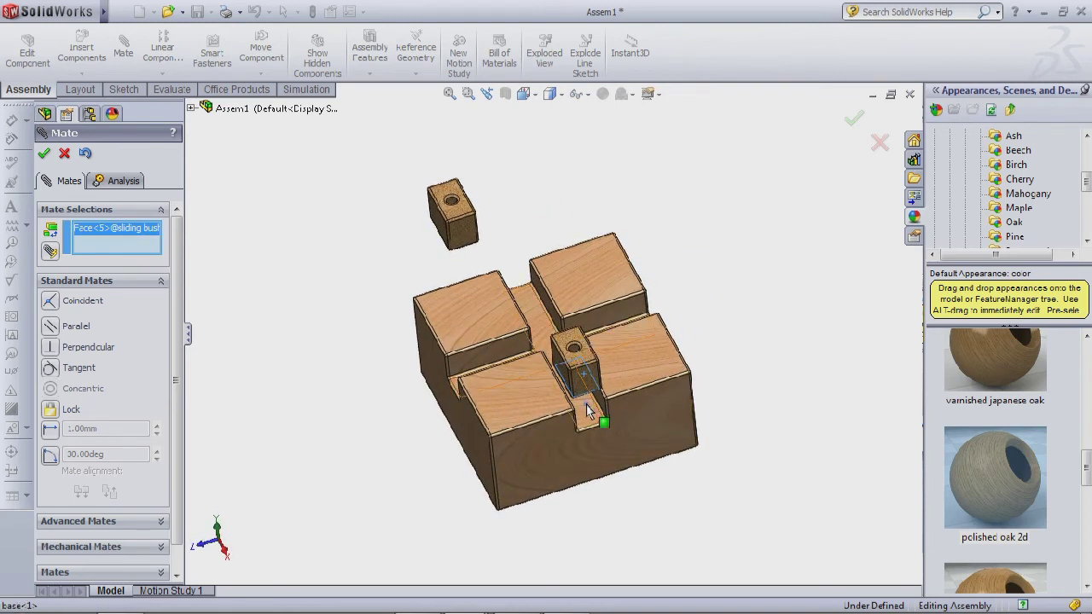
{"action": "left_click", "coordinate": [599, 416]}
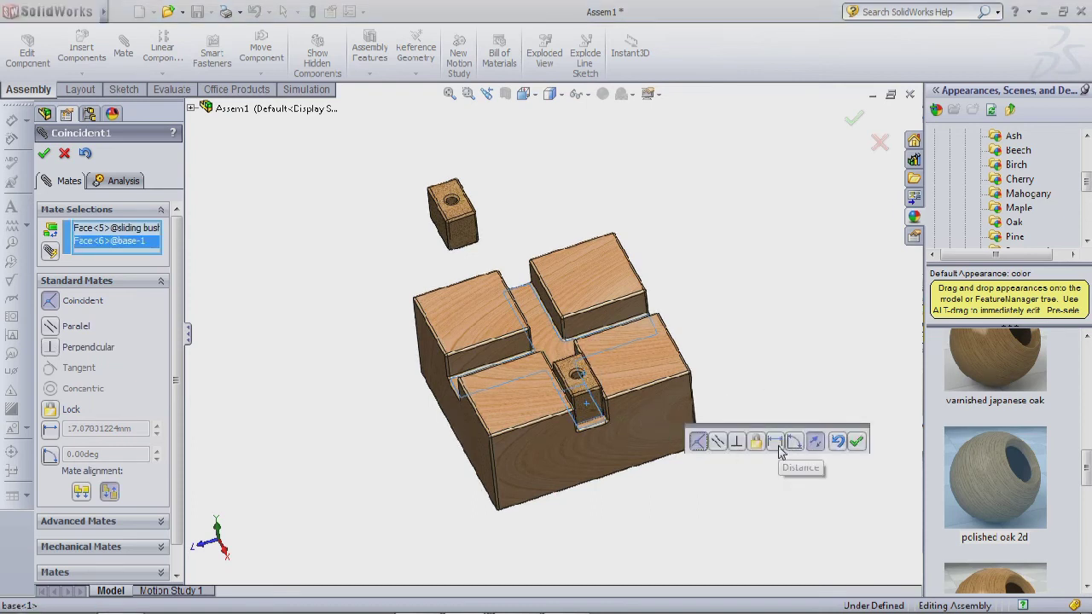
Make it a Distance mate of 0.2 mm, finish mating, and slide the first bush along its slot to the base's edge.
{"action": "left_click", "coordinate": [776, 441]}
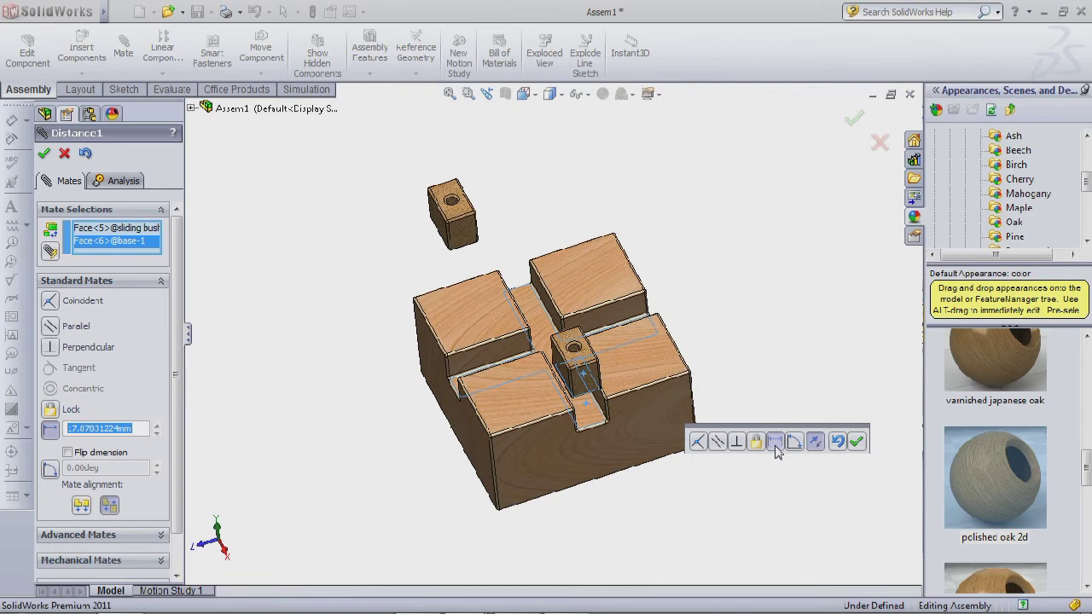
{"action": "type", "text": "0.2"}
{"action": "key", "text": "Return"}
{"action": "left_click", "coordinate": [856, 442]}
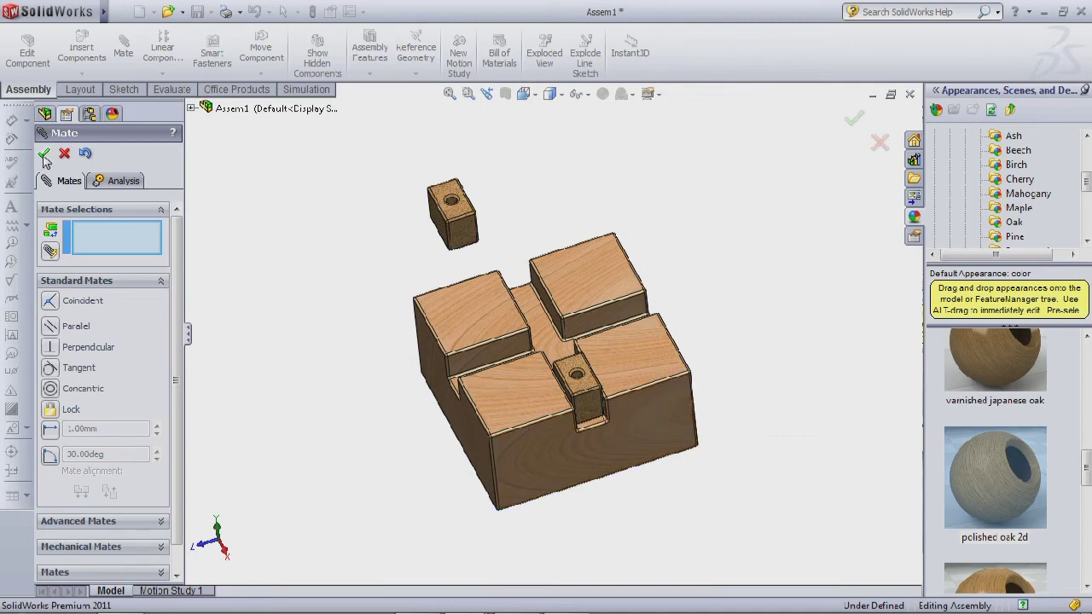
{"action": "key", "text": "Escape"}
{"action": "mouse_move", "coordinate": [580, 427]}
{"action": "left_mouse_down"}
{"action": "mouse_move", "coordinate": [546, 341]}
{"action": "mouse_move", "coordinate": [589, 423]}
{"action": "mouse_move", "coordinate": [550, 337]}
{"action": "mouse_move", "coordinate": [576, 392]}
{"action": "mouse_move", "coordinate": [570, 371]}
{"action": "mouse_move", "coordinate": [564, 384]}
{"action": "mouse_move", "coordinate": [554, 367]}
{"action": "left_mouse_up"}
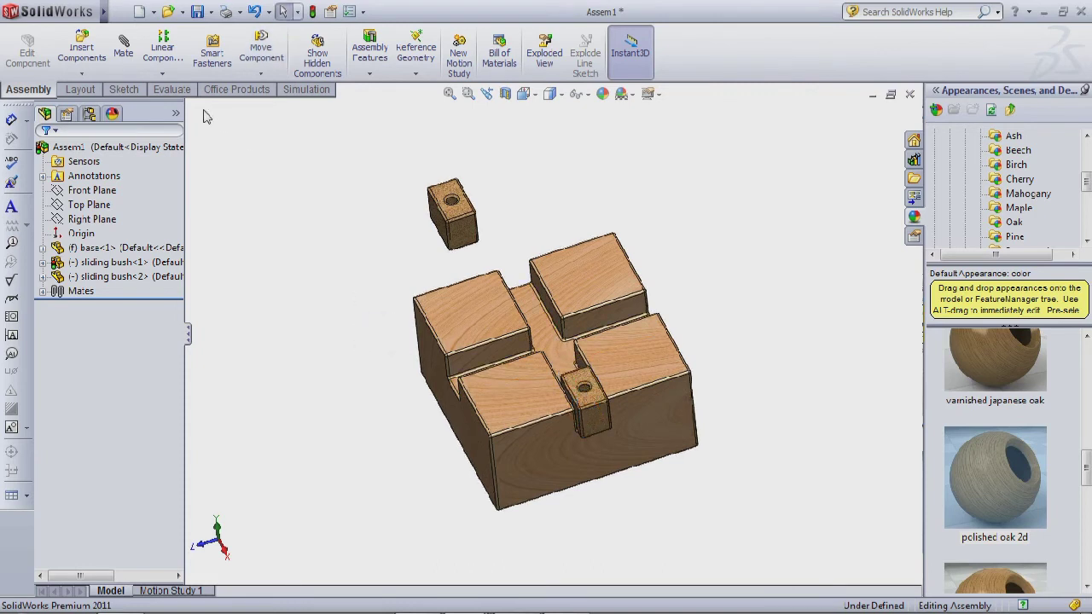
Start another Width mate using the two facing side walls of the base's crossing slot as the width selections.
{"action": "left_click", "coordinate": [124, 53]}
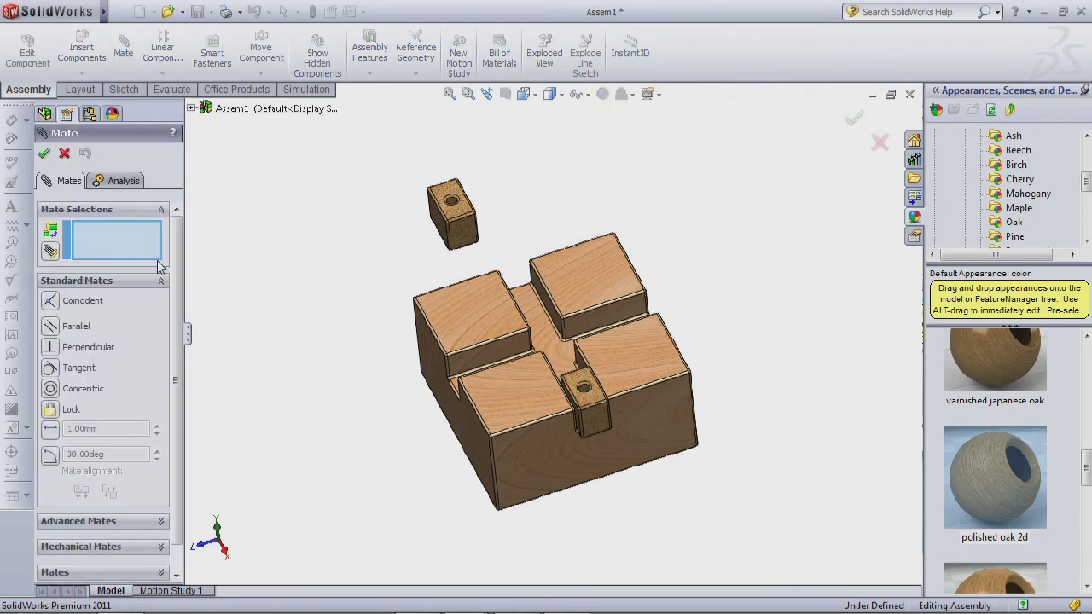
{"action": "left_click", "coordinate": [163, 288]}
{"action": "left_click", "coordinate": [160, 283]}
{"action": "left_click", "coordinate": [154, 305]}
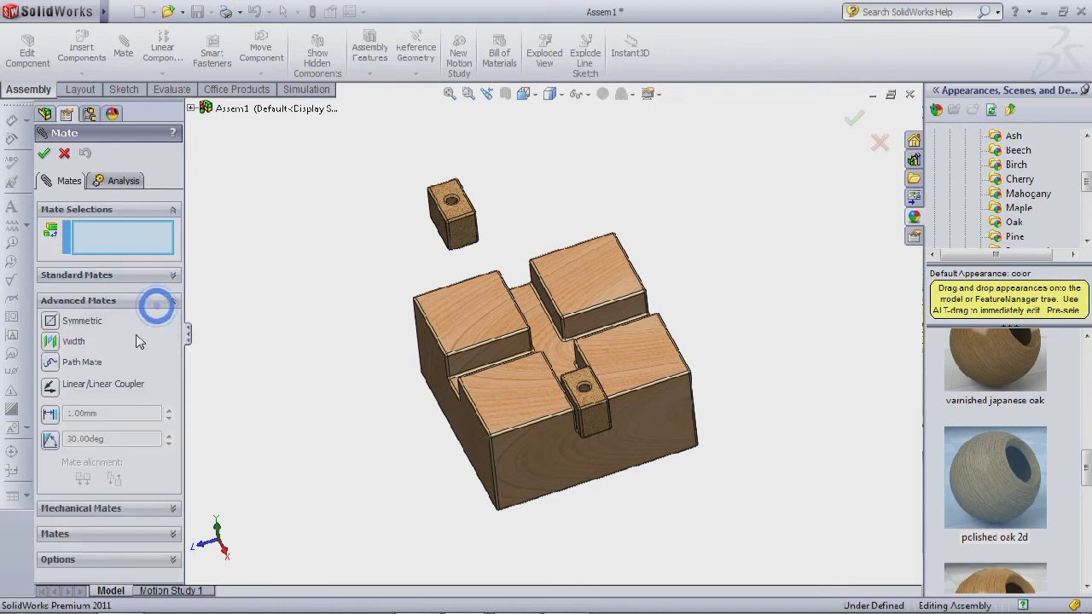
{"action": "left_click", "coordinate": [58, 341]}
{"action": "middle_click_drag", "start_coordinate": [789, 438], "coordinate": [546, 375]}
{"action": "left_click", "coordinate": [487, 338]}
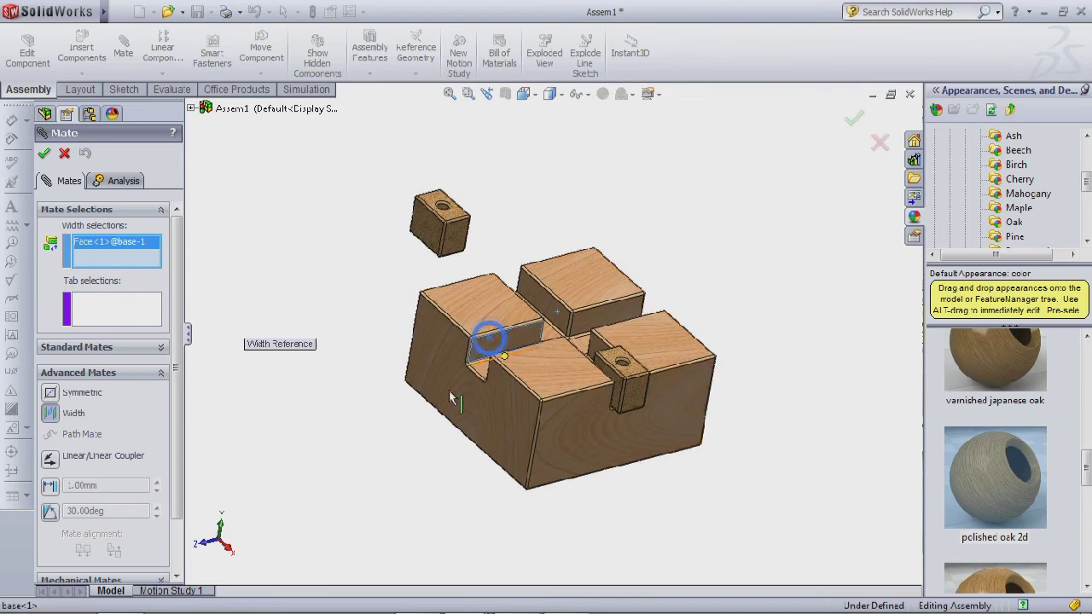
{"action": "middle_click_drag", "start_coordinate": [309, 333], "coordinate": [560, 398]}
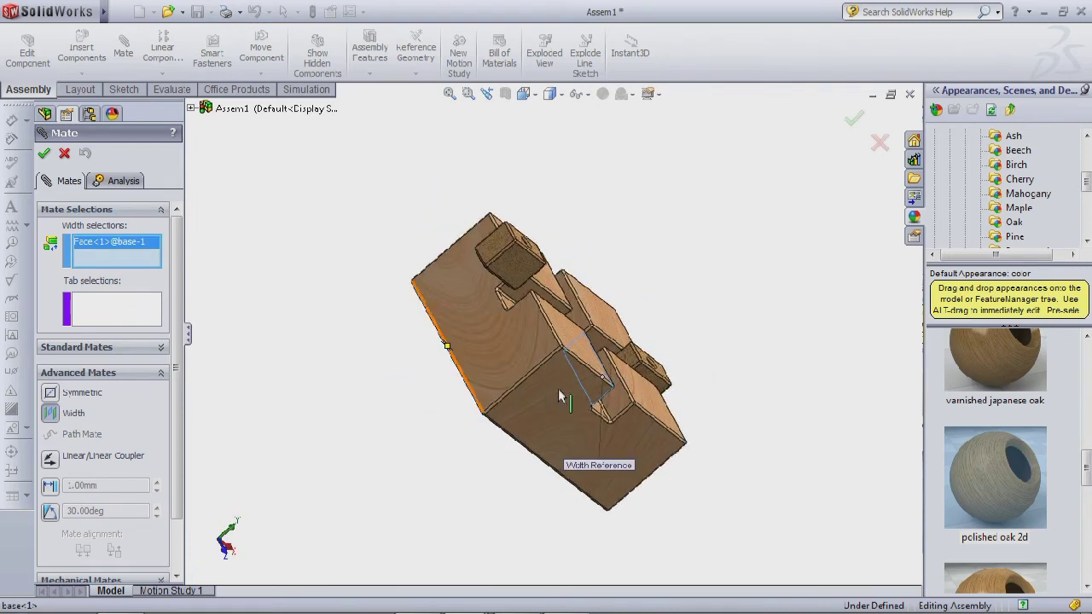
{"action": "left_click", "coordinate": [509, 297]}
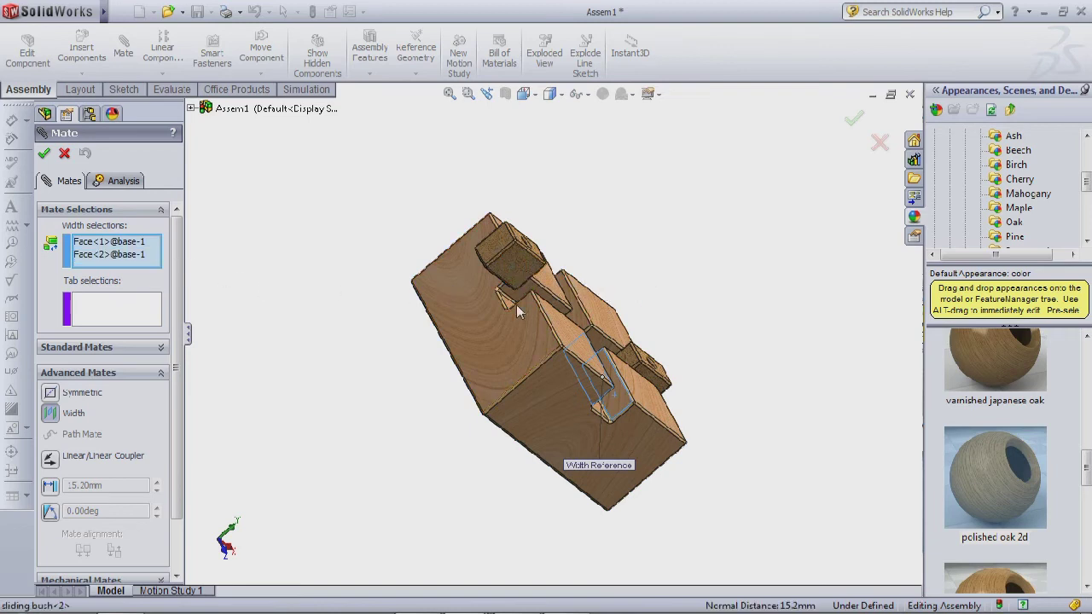
Use two opposite side faces of the second sliding bush as tab selections and accept the Width mate.
{"action": "left_click", "coordinate": [158, 311]}
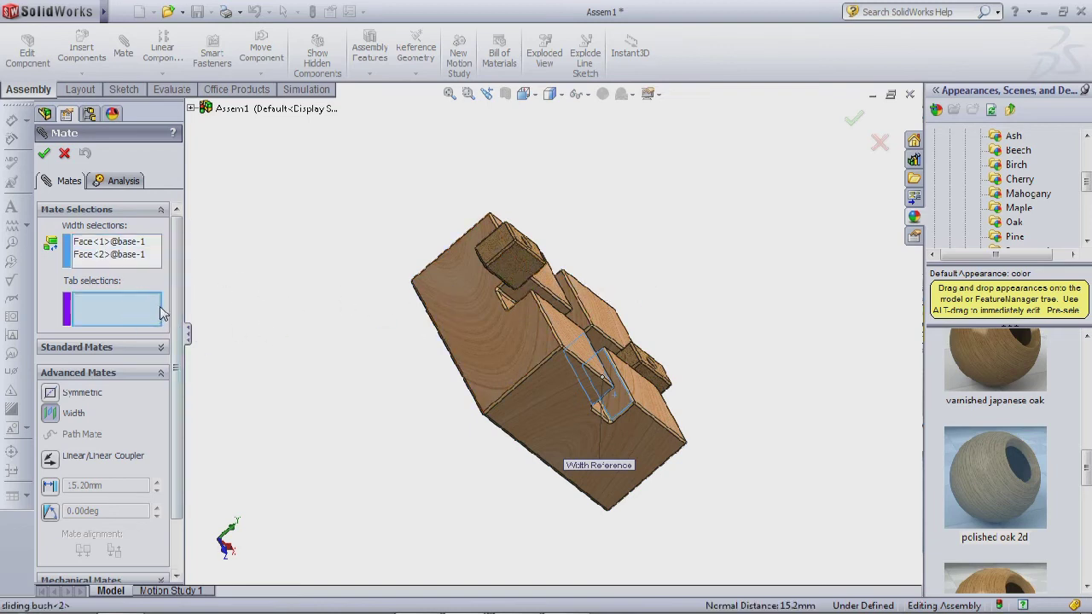
{"action": "left_click", "coordinate": [503, 262]}
{"action": "middle_click_drag", "start_coordinate": [636, 249], "coordinate": [731, 444]}
{"action": "left_click", "coordinate": [646, 394]}
{"action": "middle_click_drag", "start_coordinate": [848, 370], "coordinate": [537, 319]}
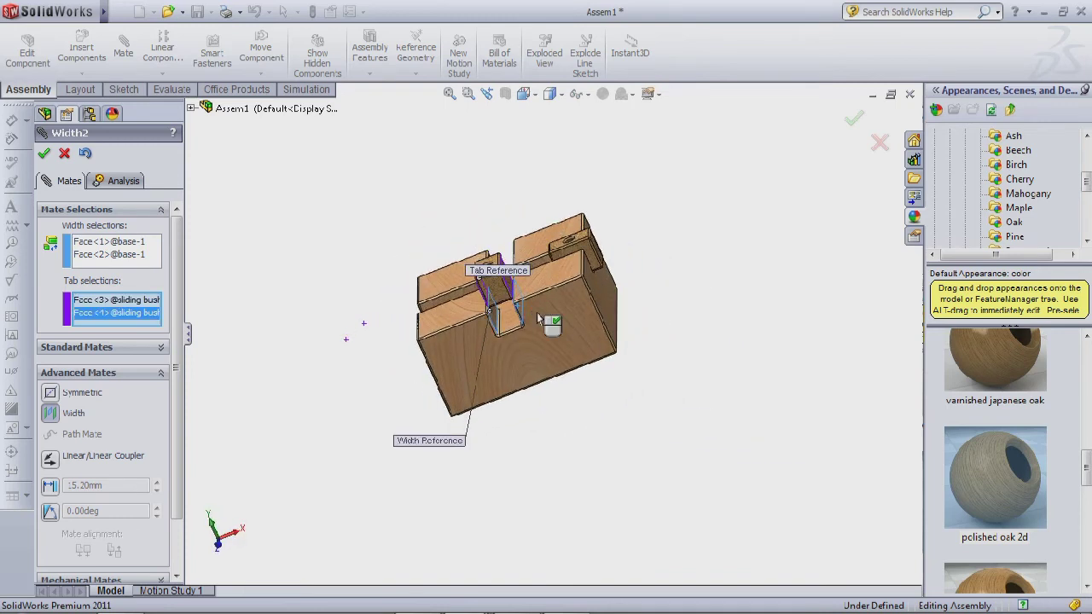
{"action": "left_click", "coordinate": [45, 153]}
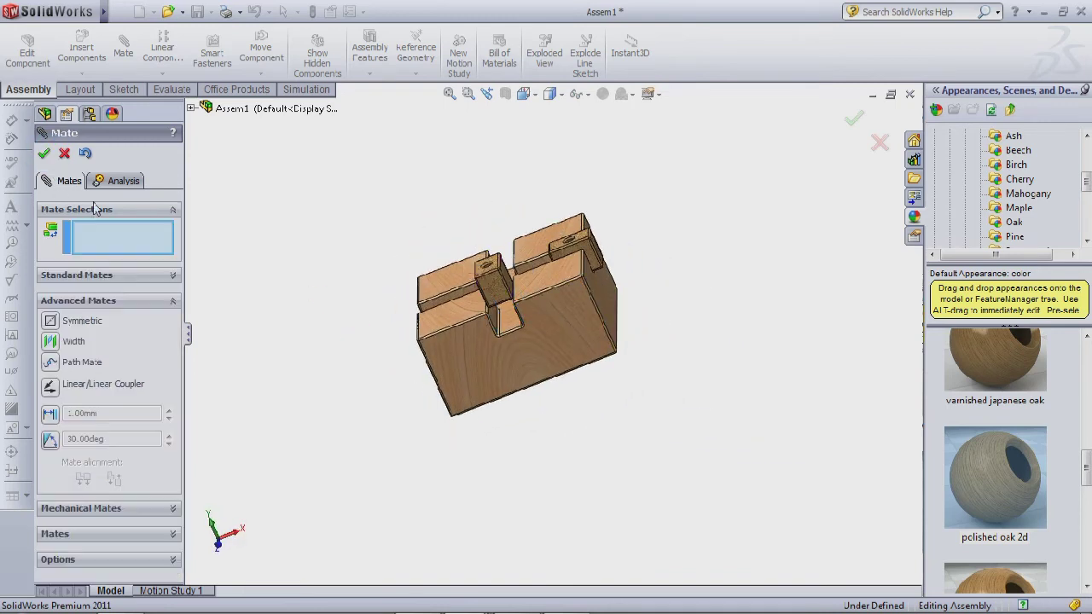
Add a 0.2 mm Distance mate between the base's slot floor and the bottom face of the second sliding bush.
{"action": "left_click", "coordinate": [174, 276]}
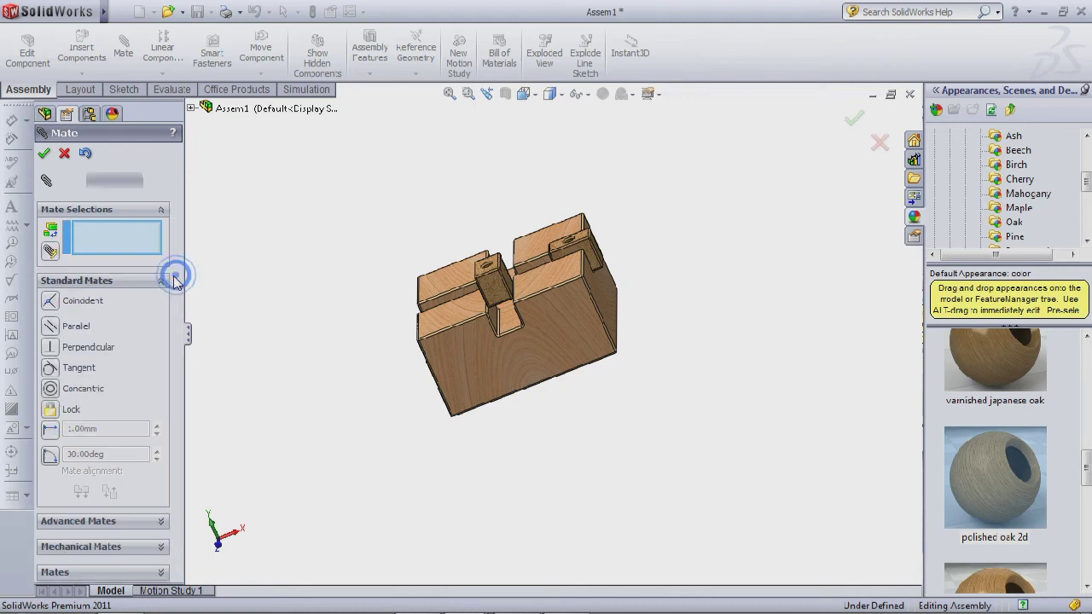
{"action": "left_click", "coordinate": [503, 312]}
{"action": "middle_click_drag", "start_coordinate": [562, 418], "coordinate": [549, 335]}
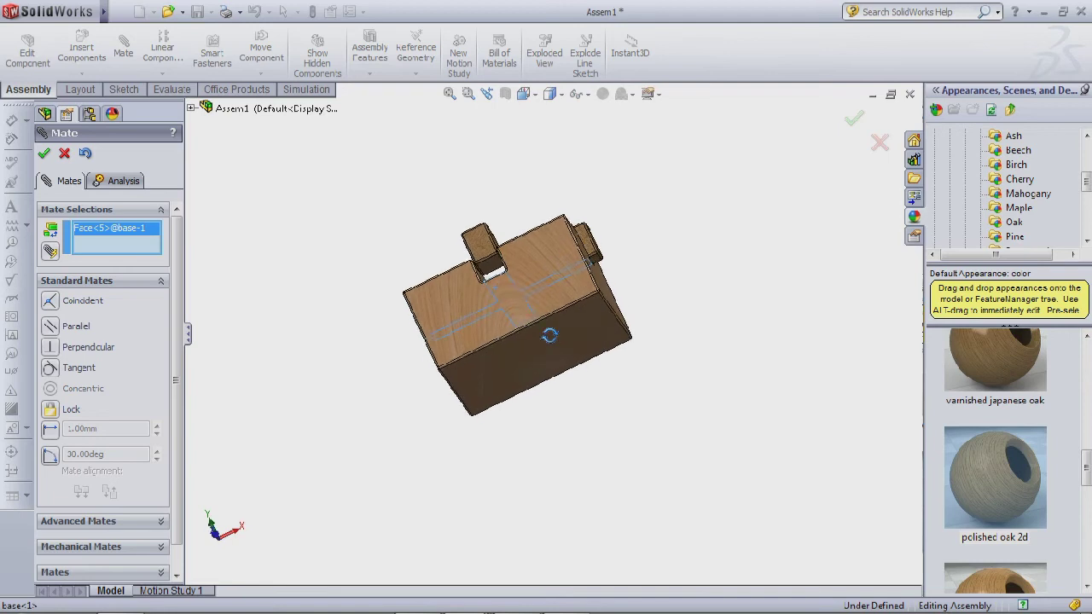
{"action": "left_click", "coordinate": [488, 271]}
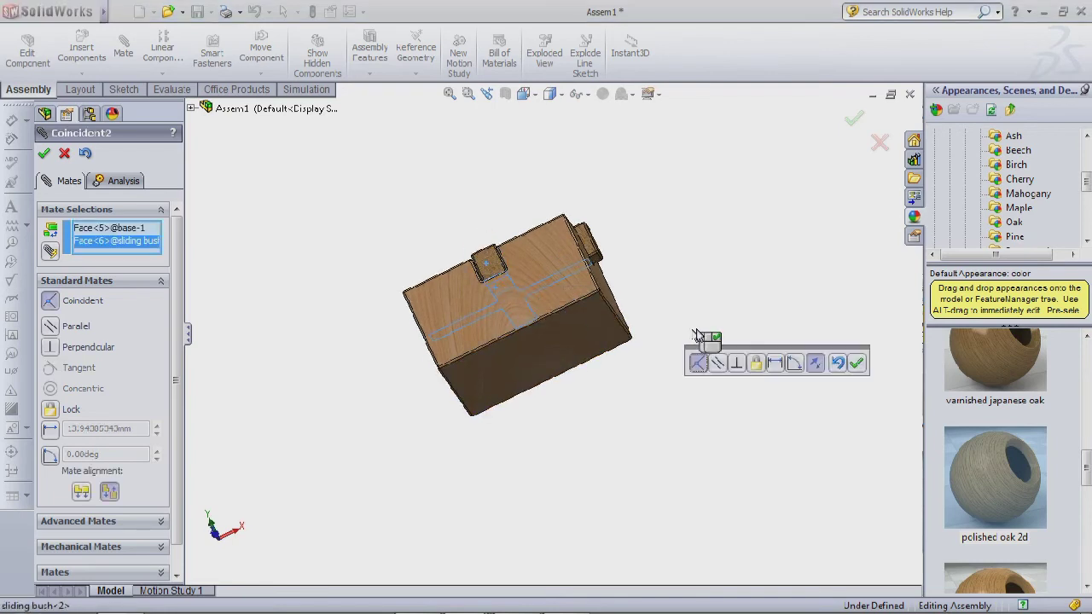
{"action": "left_click", "coordinate": [775, 364]}
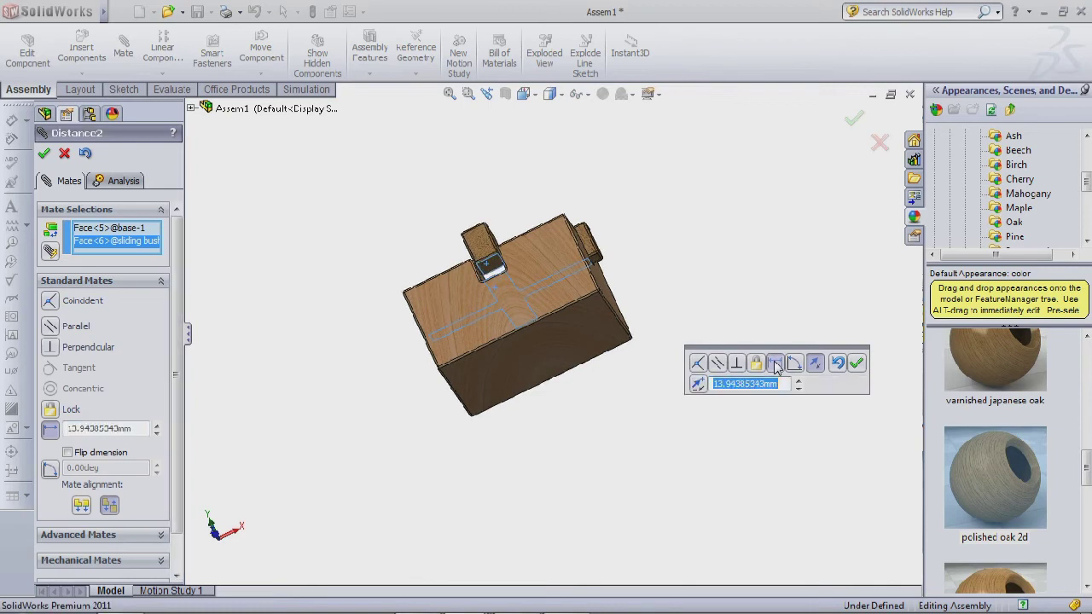
{"action": "type", "text": "0.2"}
{"action": "key", "text": "Return"}
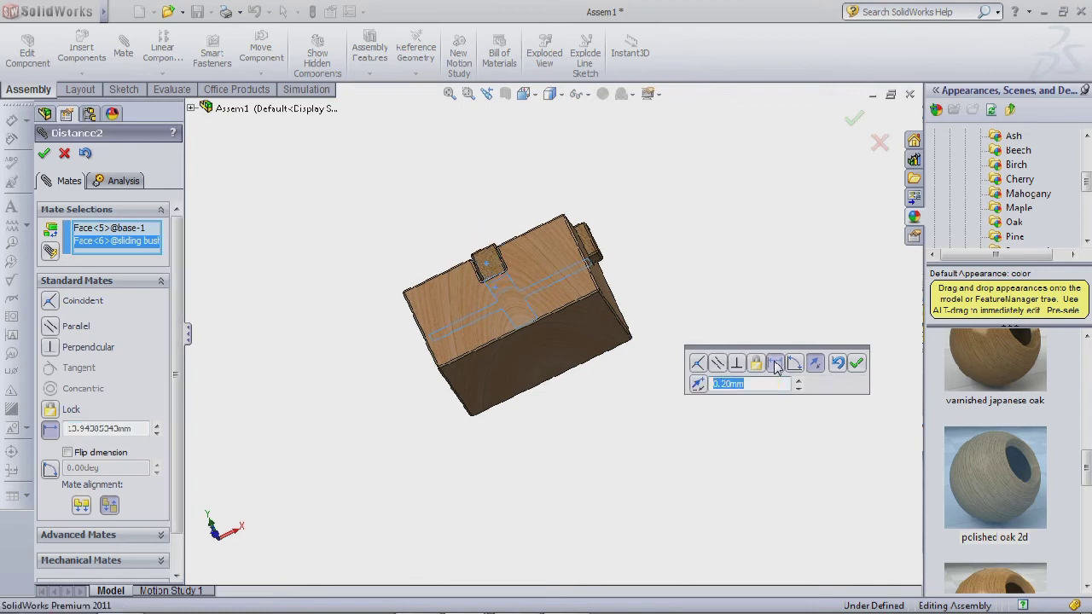
{"action": "left_click", "coordinate": [854, 363]}
Finish mating and slide the second bush along its slot to the outer edge of the base.
{"action": "middle_click_drag", "start_coordinate": [730, 209], "coordinate": [790, 317]}
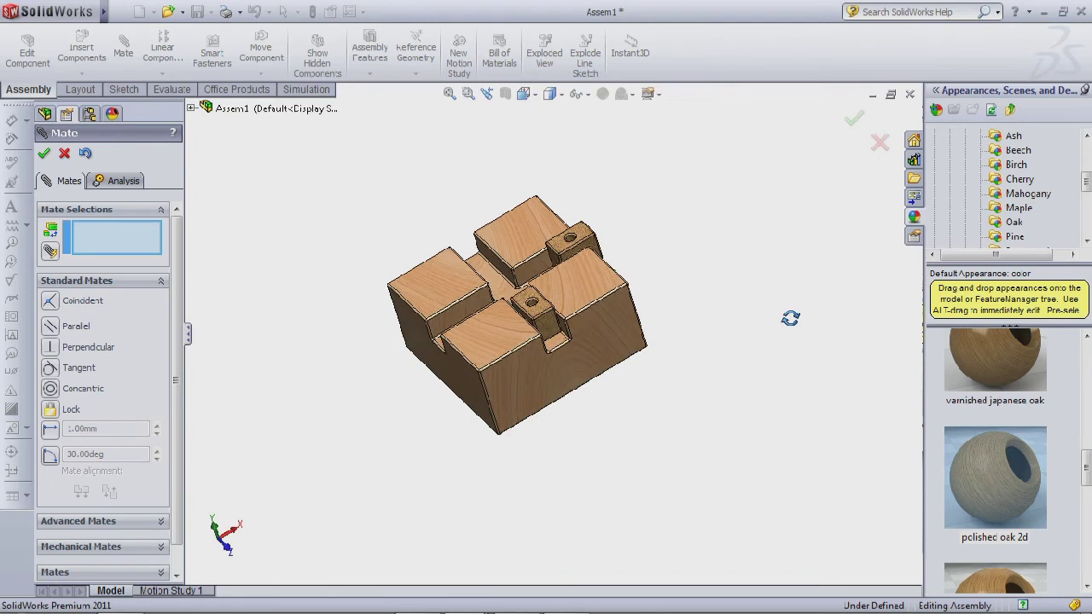
{"action": "left_click", "coordinate": [44, 153]}
{"action": "left_click_drag", "start_coordinate": [527, 333], "coordinate": [510, 294]}
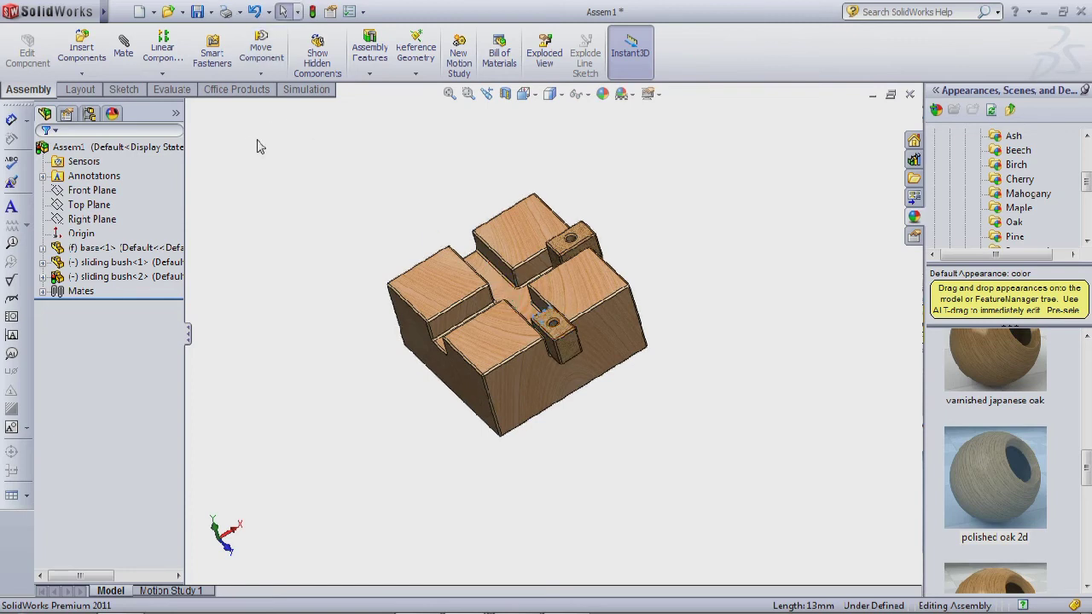
{"action": "scroll", "coordinate": [369, 201], "scroll_direction": "down", "scroll_amount": 2}
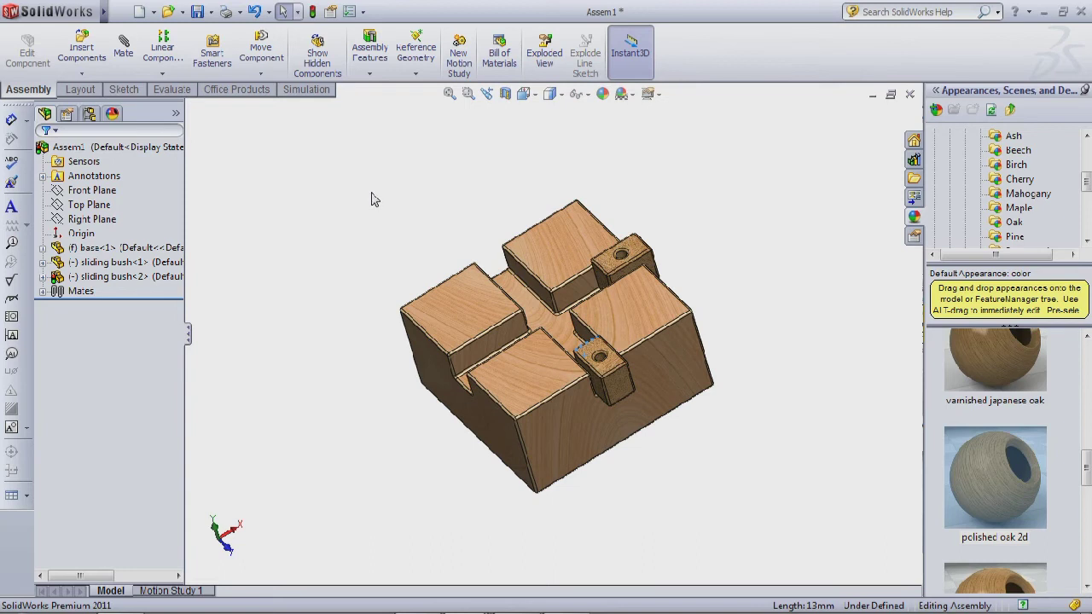
Slide the first bush inward along its slot, away from the outer edge of the base.
{"action": "scroll", "coordinate": [366, 226], "scroll_direction": "down", "scroll_amount": 1}
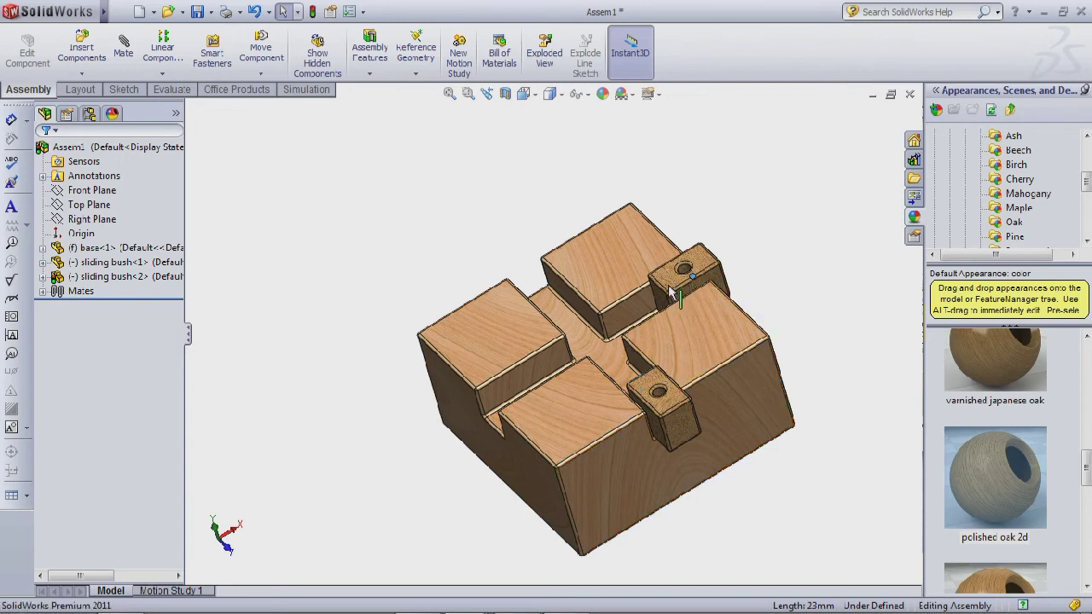
{"action": "key", "text": "m"}
{"action": "right_click", "coordinate": [721, 255]}
{"action": "left_click_drag", "start_coordinate": [706, 264], "coordinate": [623, 309]}
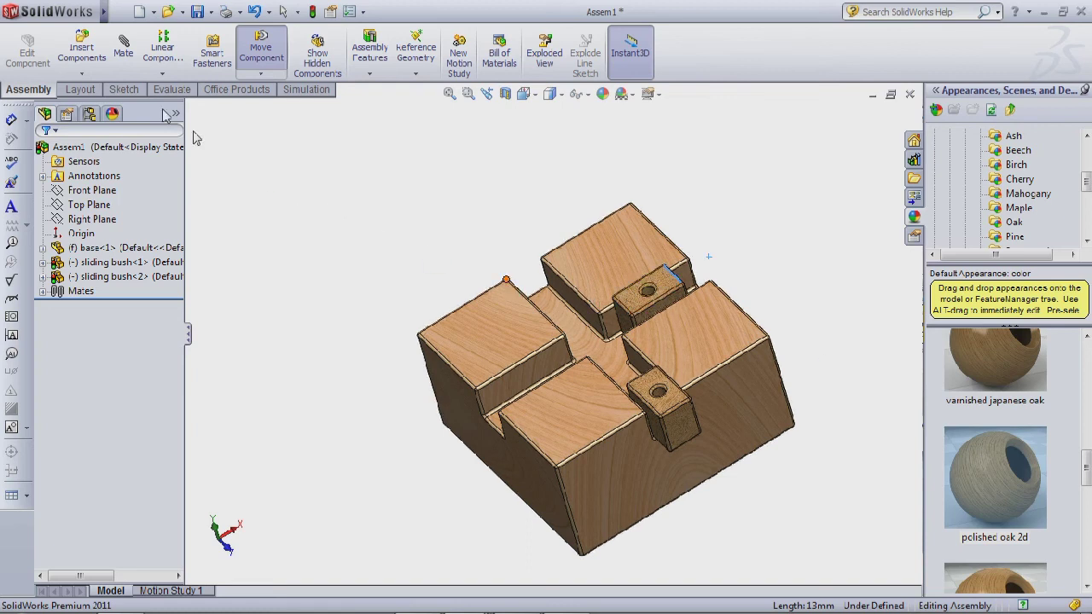
Insert the sliding rod part into the assembly and place it in free space beside the base.
{"action": "left_click", "coordinate": [85, 53]}
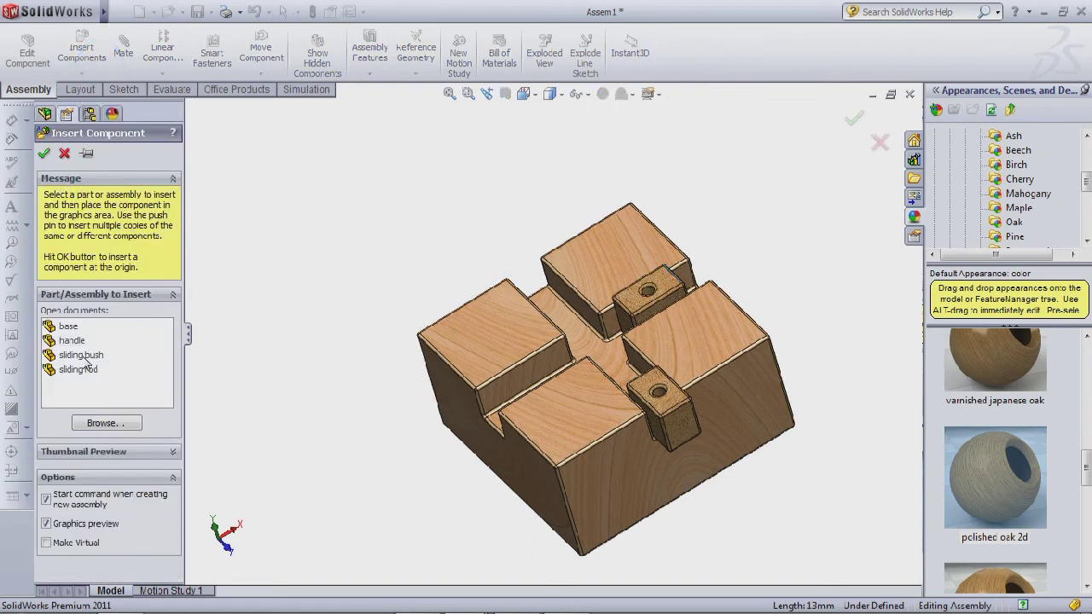
{"action": "left_click", "coordinate": [85, 372]}
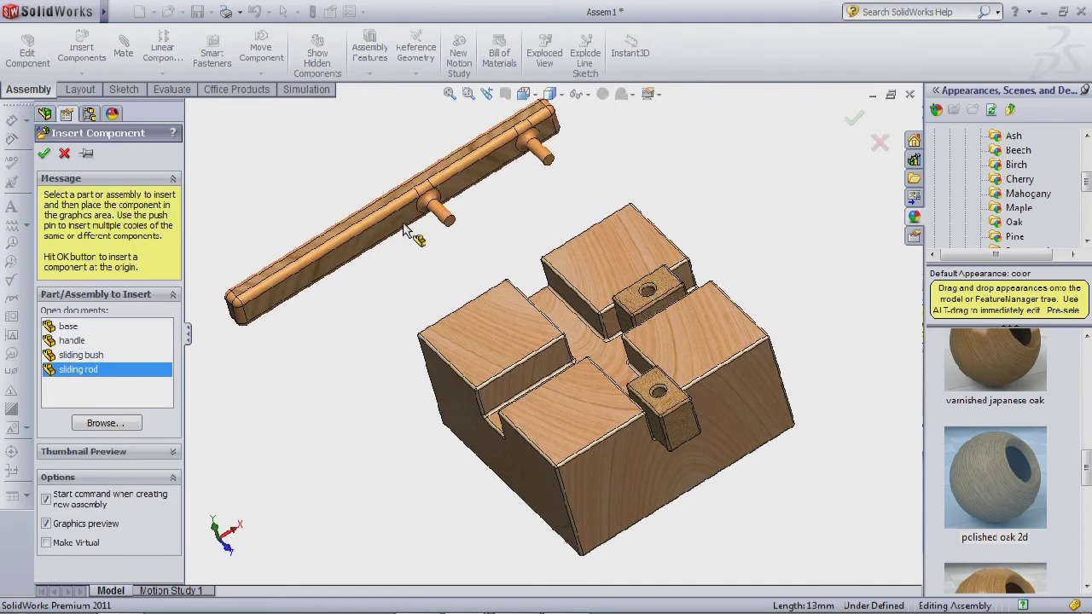
{"action": "left_click", "coordinate": [406, 228]}
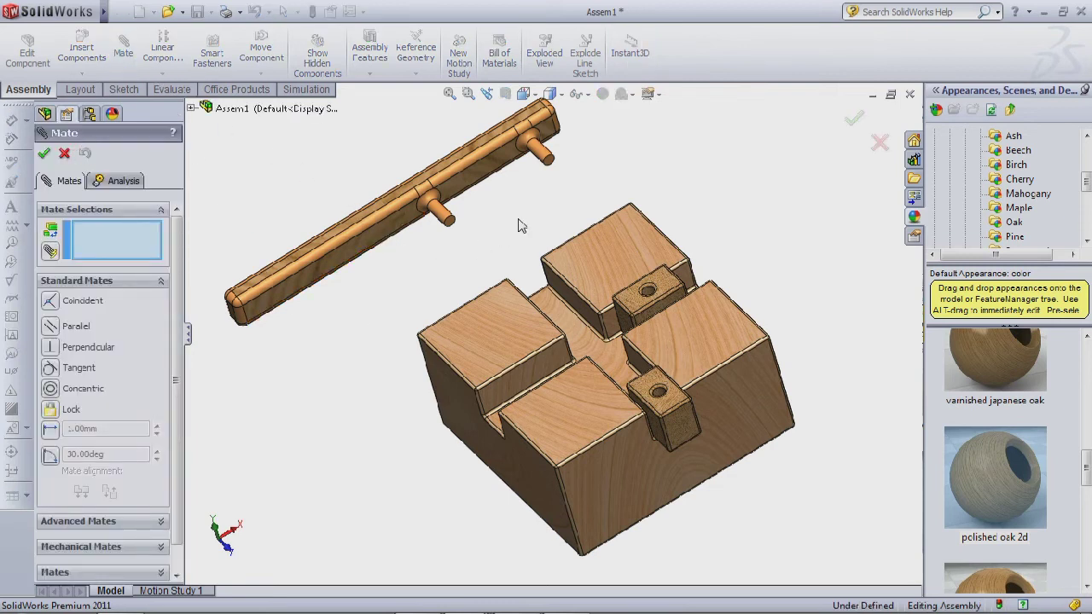
Add a Concentric mate between the sliding rod's end pin and the second bush's hole, flipping the alignment so the pins face down.
{"action": "left_click", "coordinate": [540, 155]}
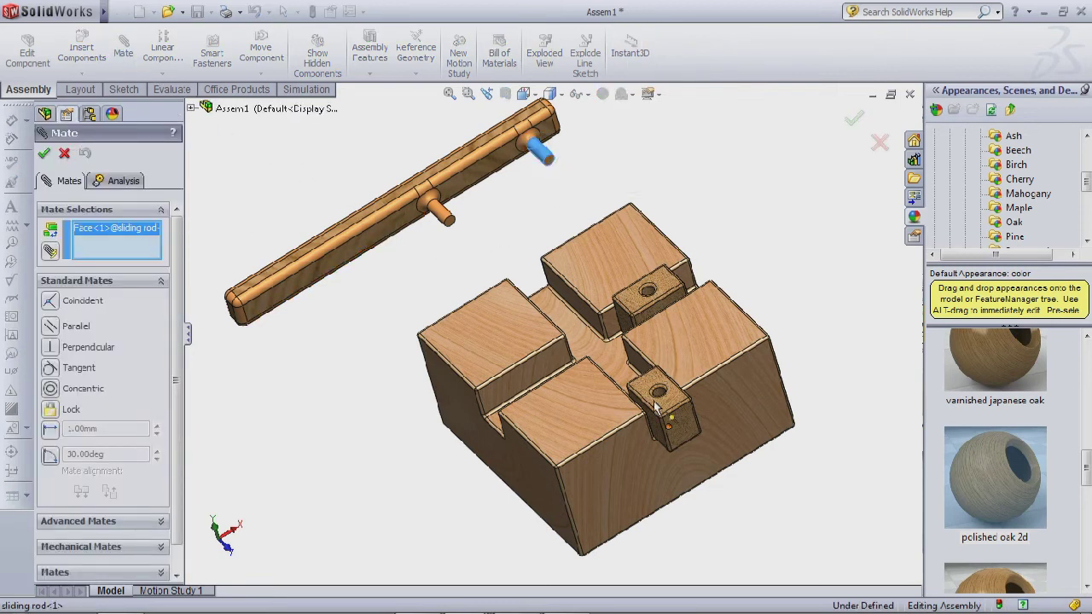
{"action": "scroll", "coordinate": [660, 396], "scroll_direction": "down", "scroll_amount": 3}
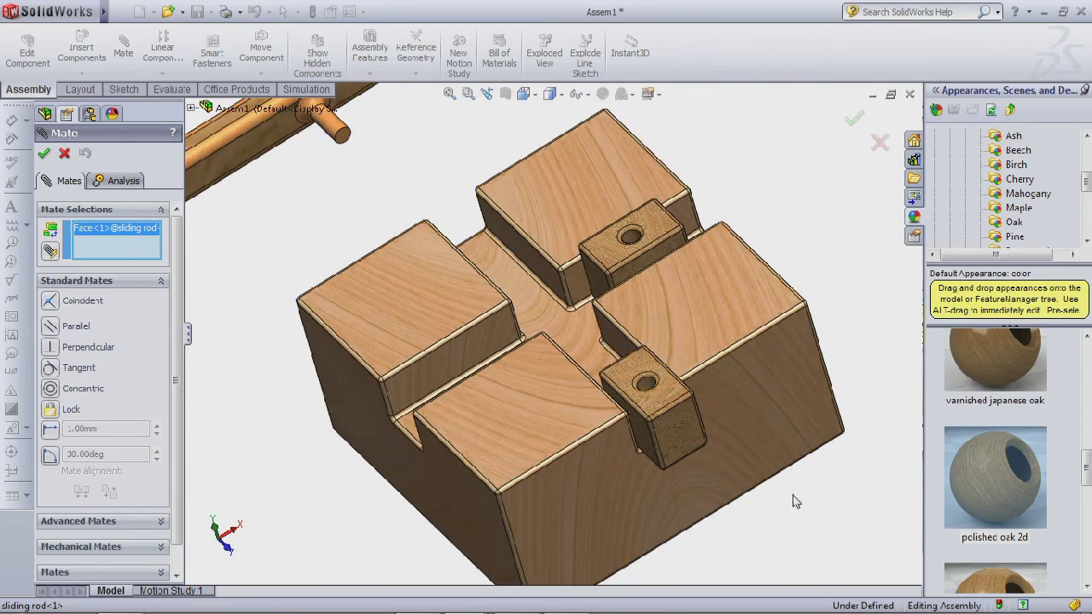
{"action": "middle_click_drag", "start_coordinate": [811, 510], "coordinate": [655, 408]}
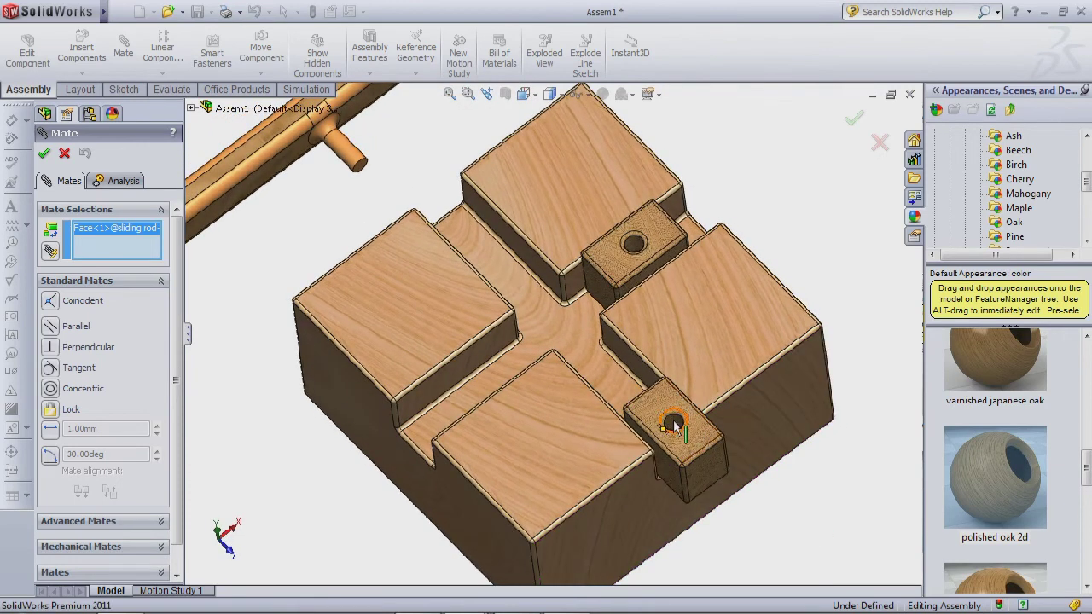
{"action": "left_click", "coordinate": [674, 426]}
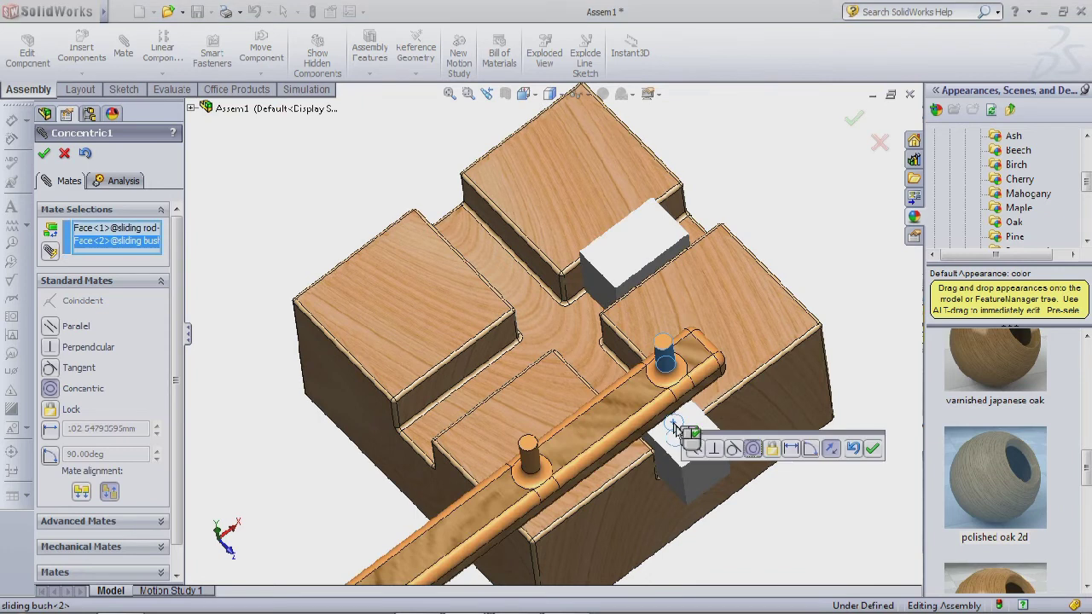
{"action": "left_click", "coordinate": [832, 451]}
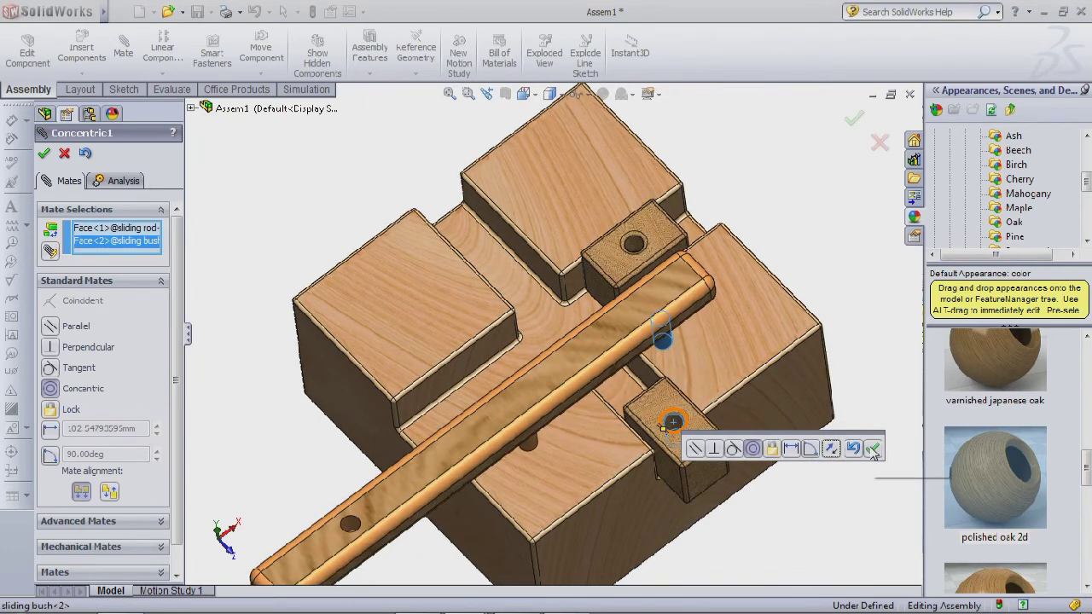
{"action": "left_click", "coordinate": [872, 449]}
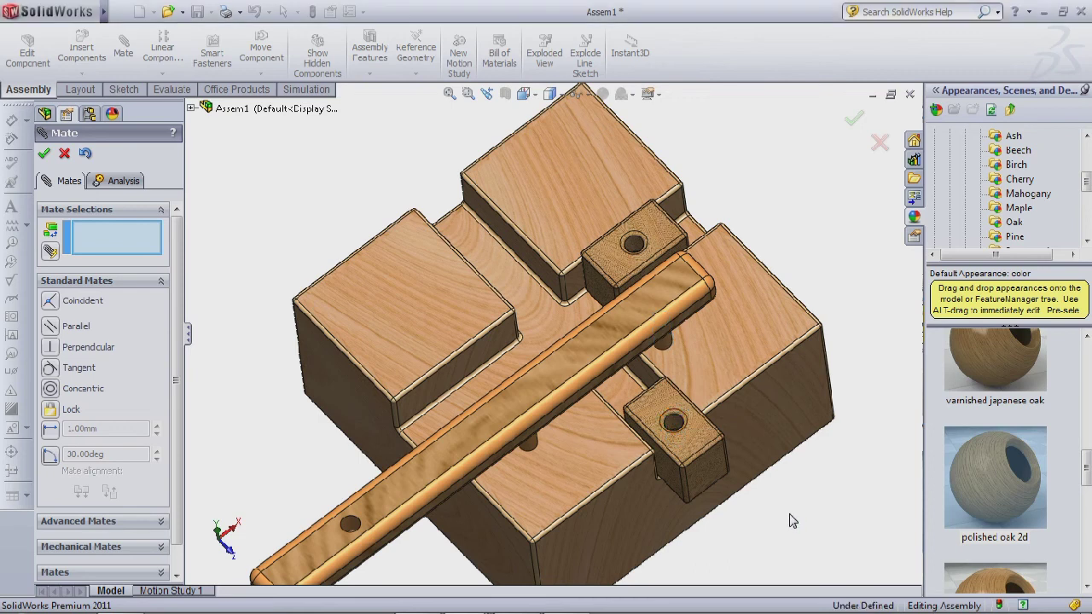
Add a Concentric mate between the first bush's hole and the sliding rod's other pin.
{"action": "left_click", "coordinate": [636, 249]}
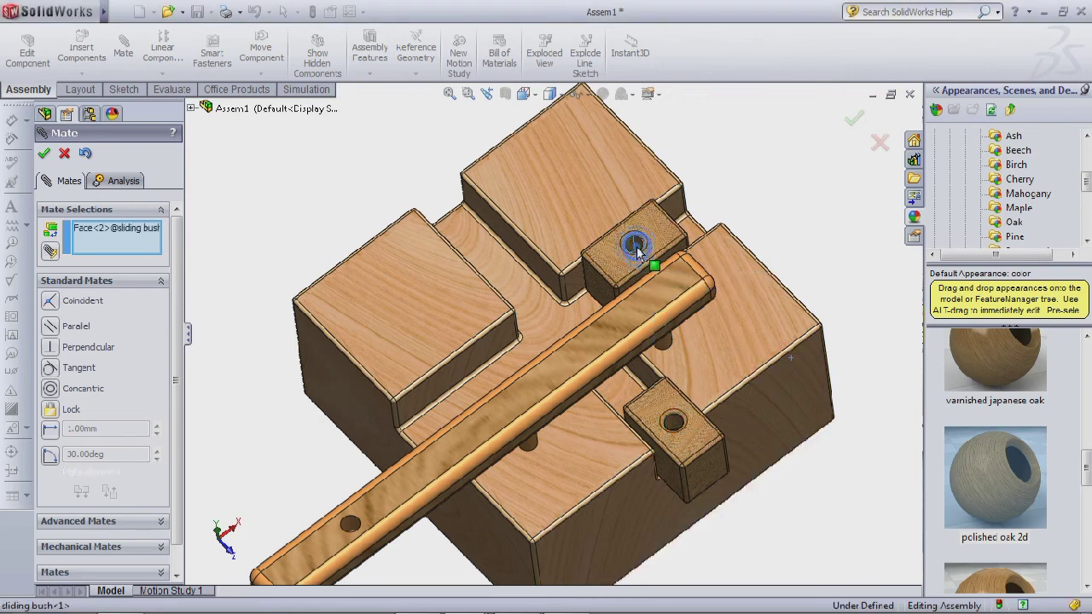
{"action": "left_click", "coordinate": [530, 443]}
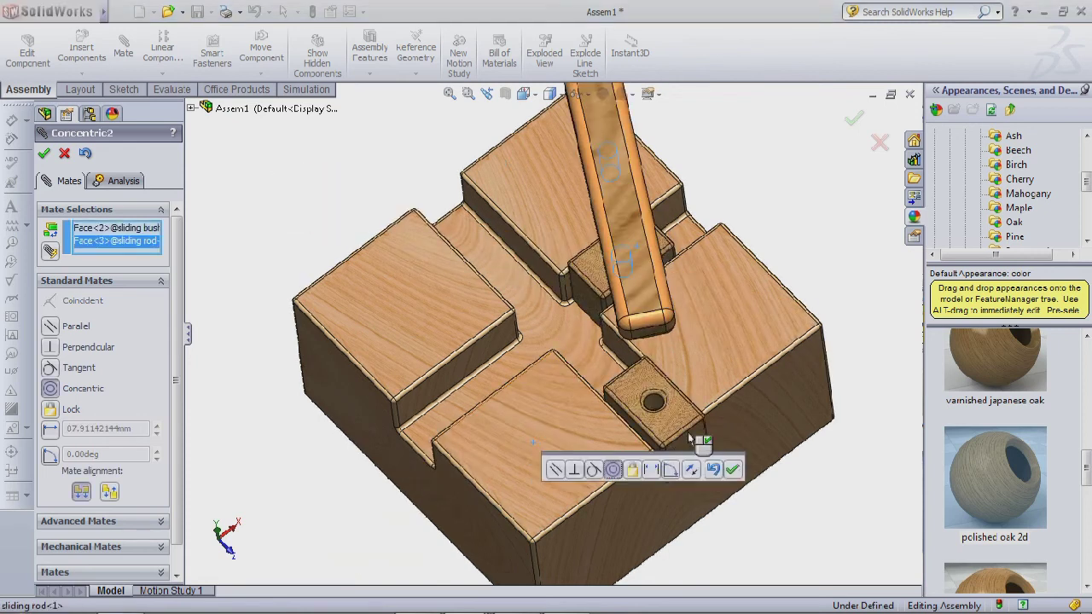
{"action": "left_click", "coordinate": [732, 469]}
Add a 0.2 mm Distance mate between the floor of the second bush's hole and the end face of the rod's pin.
{"action": "middle_click_drag", "start_coordinate": [805, 493], "coordinate": [695, 494]}
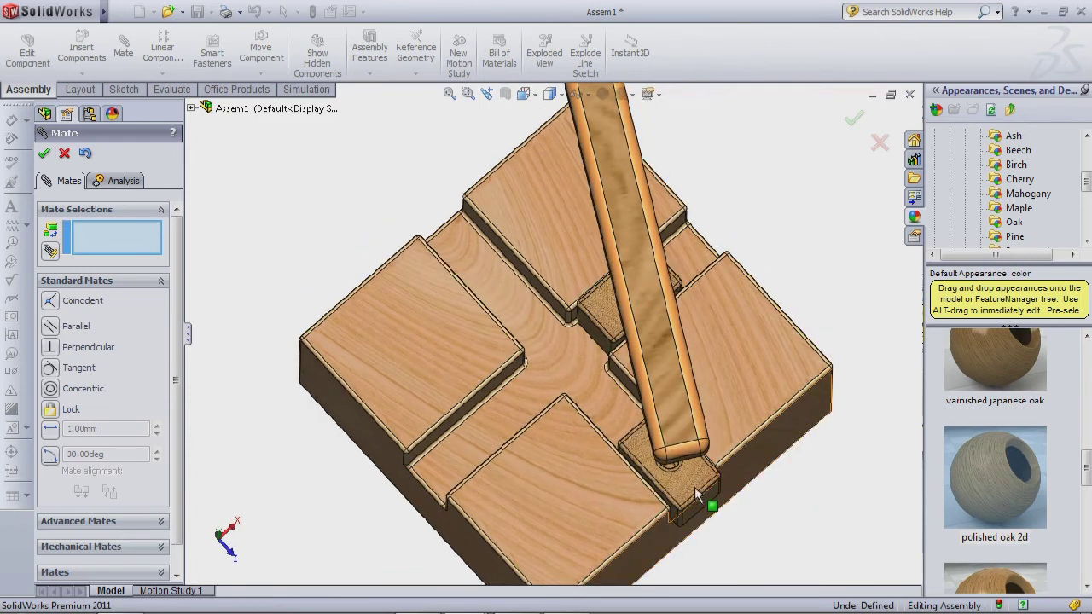
{"action": "scroll", "coordinate": [695, 493], "scroll_direction": "down", "scroll_amount": 8}
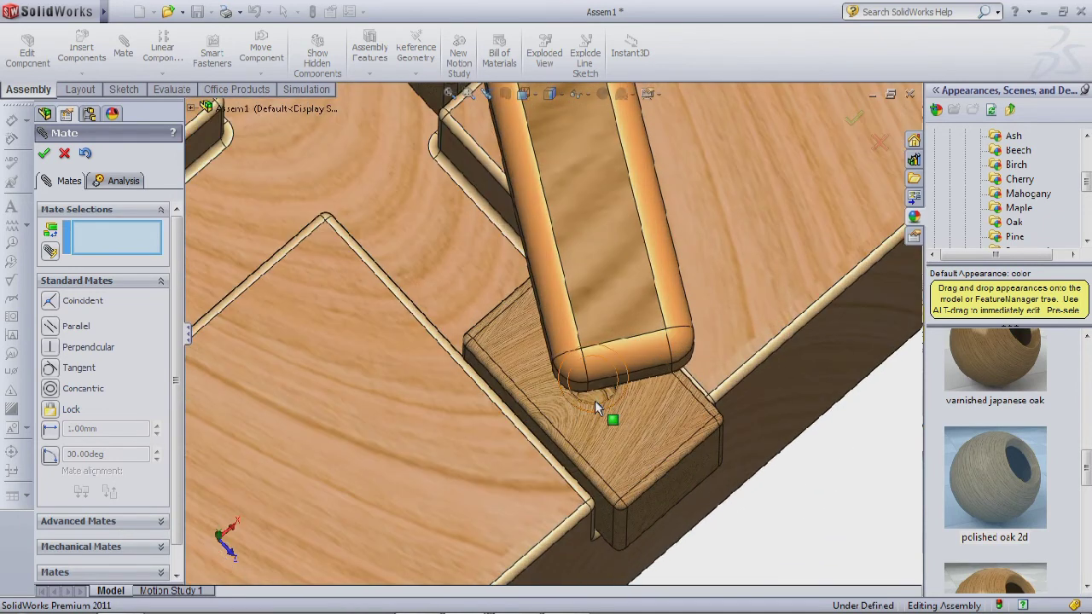
{"action": "left_click", "coordinate": [594, 399]}
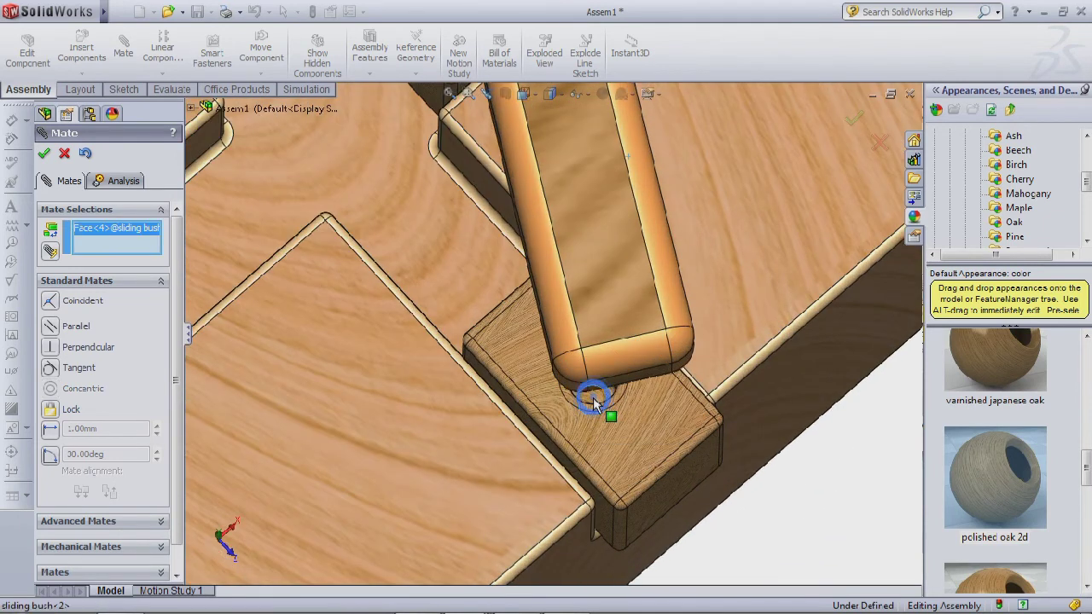
{"action": "key", "text": "ctrl+1"}
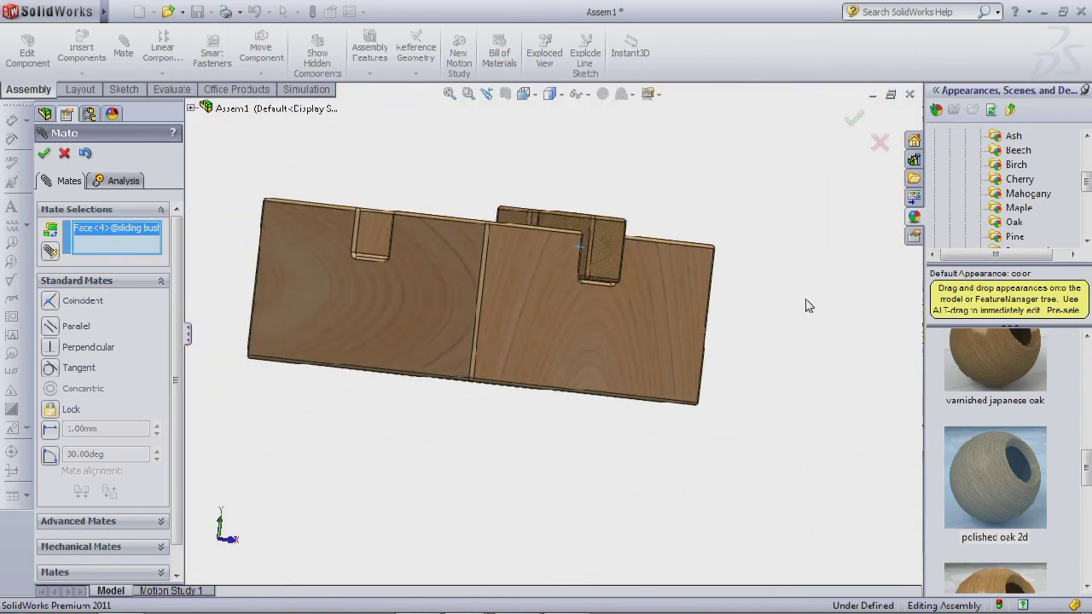
{"action": "key", "text": "f"}
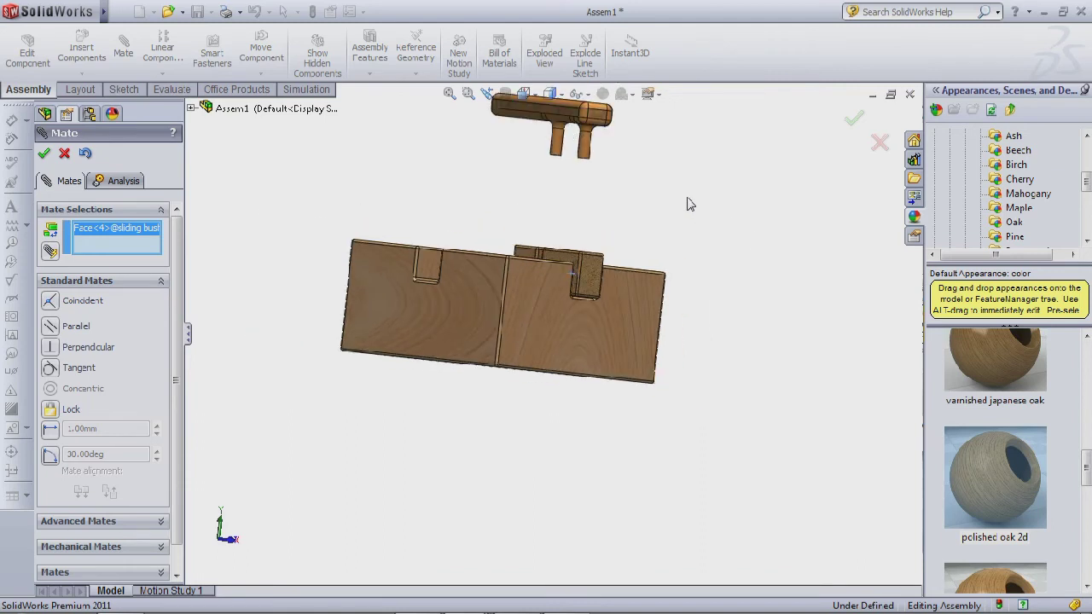
{"action": "middle_click_drag", "start_coordinate": [599, 208], "coordinate": [588, 152]}
{"action": "scroll", "coordinate": [587, 152], "scroll_direction": "down", "scroll_amount": 5}
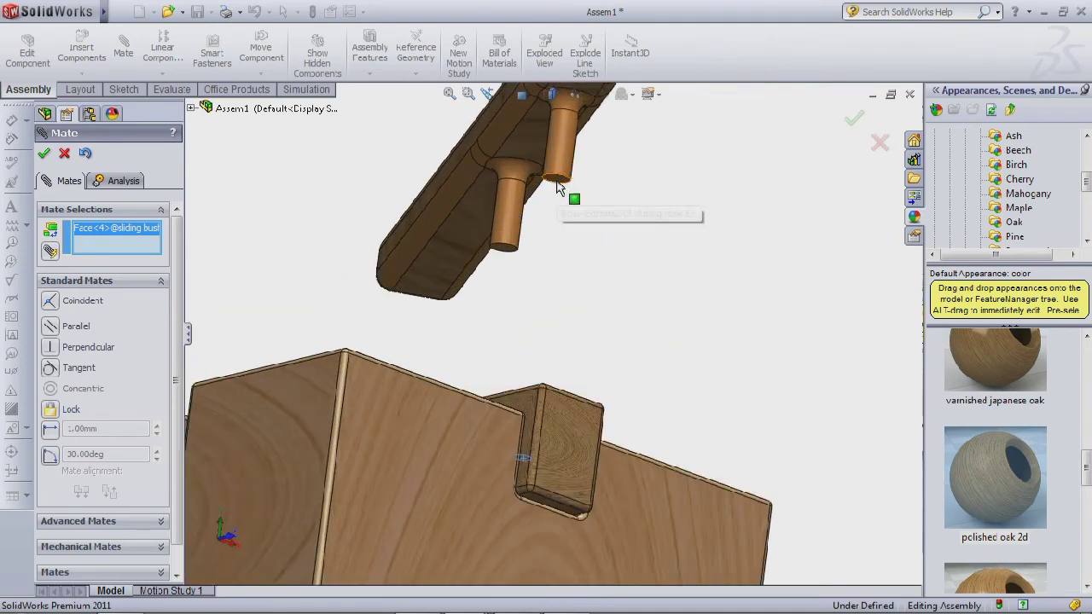
{"action": "left_click", "coordinate": [559, 185]}
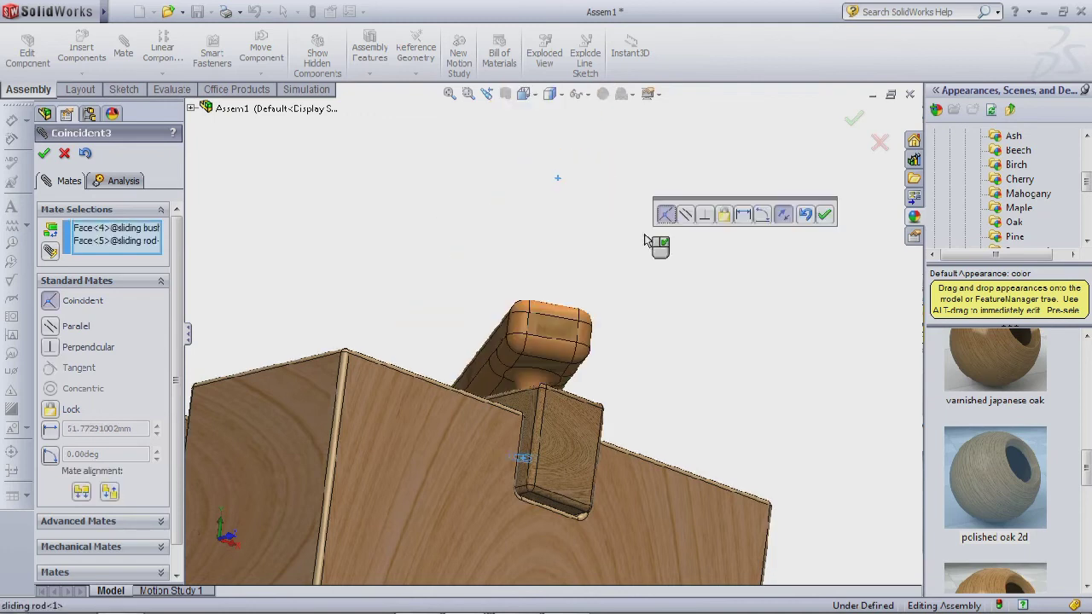
{"action": "left_click", "coordinate": [743, 215]}
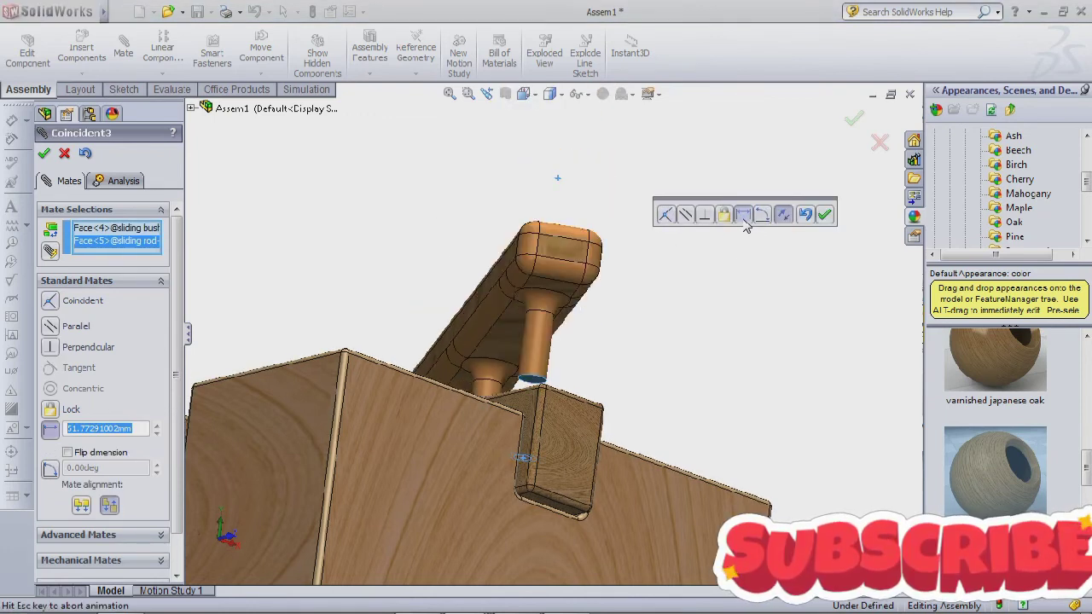
{"action": "type", "text": "0.2"}
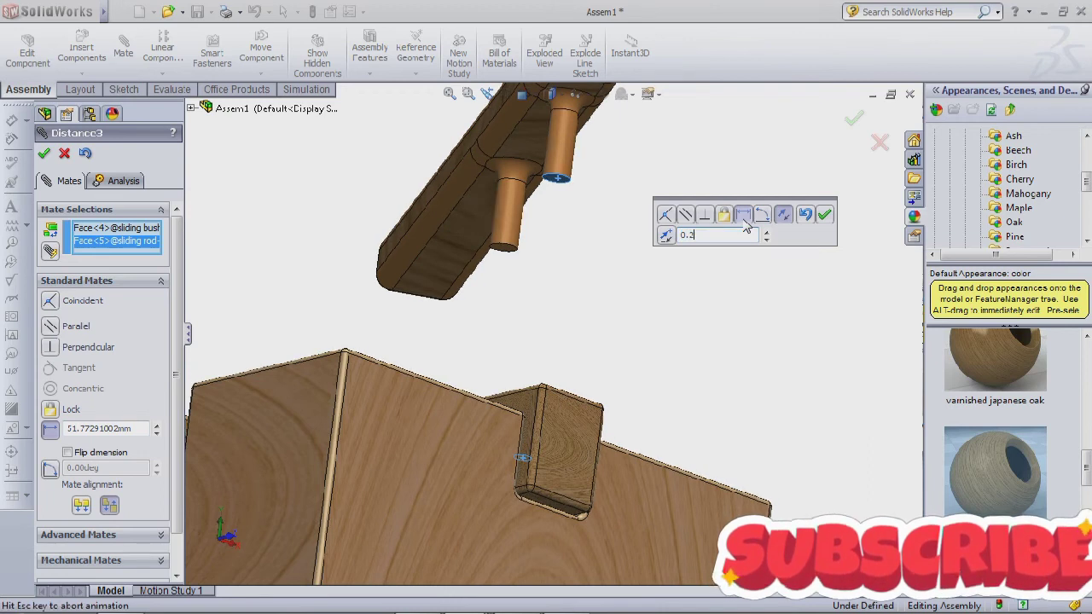
{"action": "key", "text": "Return"}
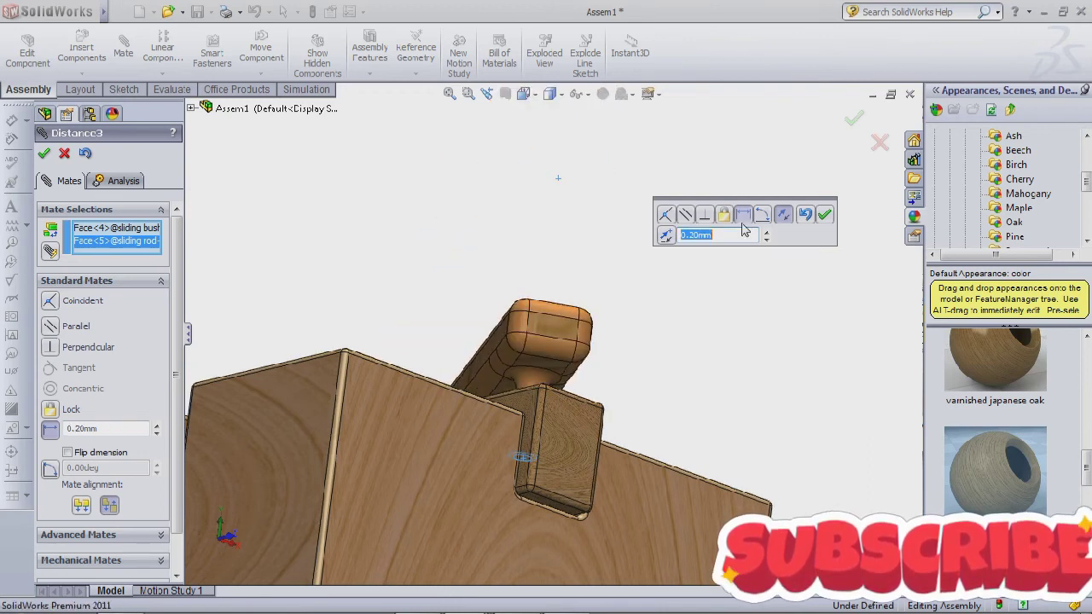
{"action": "left_click", "coordinate": [817, 218]}
Finish mating and swing the sliding rod around the base to test the motion of both bushes.
{"action": "middle_click_drag", "start_coordinate": [712, 330], "coordinate": [740, 324]}
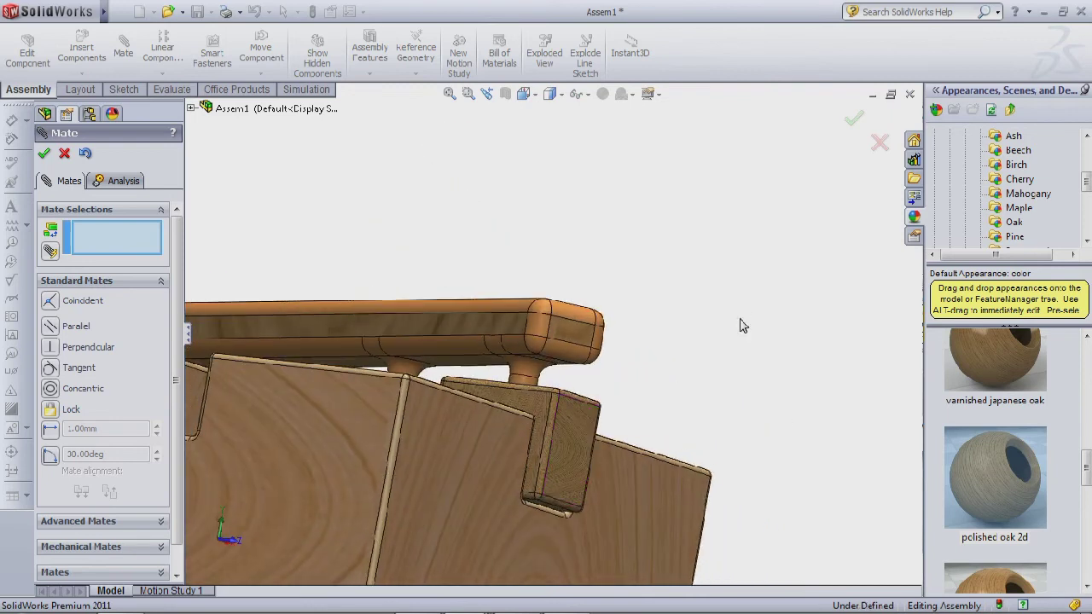
{"action": "scroll", "coordinate": [740, 325], "scroll_direction": "up", "scroll_amount": 5}
{"action": "middle_click_drag", "start_coordinate": [682, 256], "coordinate": [546, 277]}
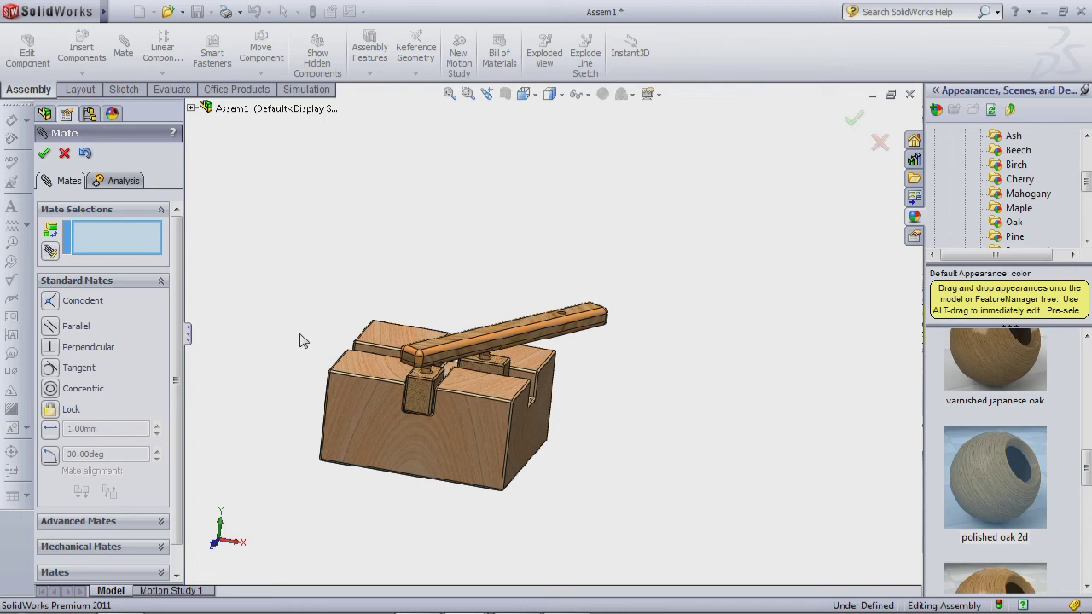
{"action": "scroll", "coordinate": [300, 340], "scroll_direction": "down", "scroll_amount": 2}
{"action": "left_click", "coordinate": [42, 155]}
{"action": "scroll", "coordinate": [668, 325], "scroll_direction": "down", "scroll_amount": 2}
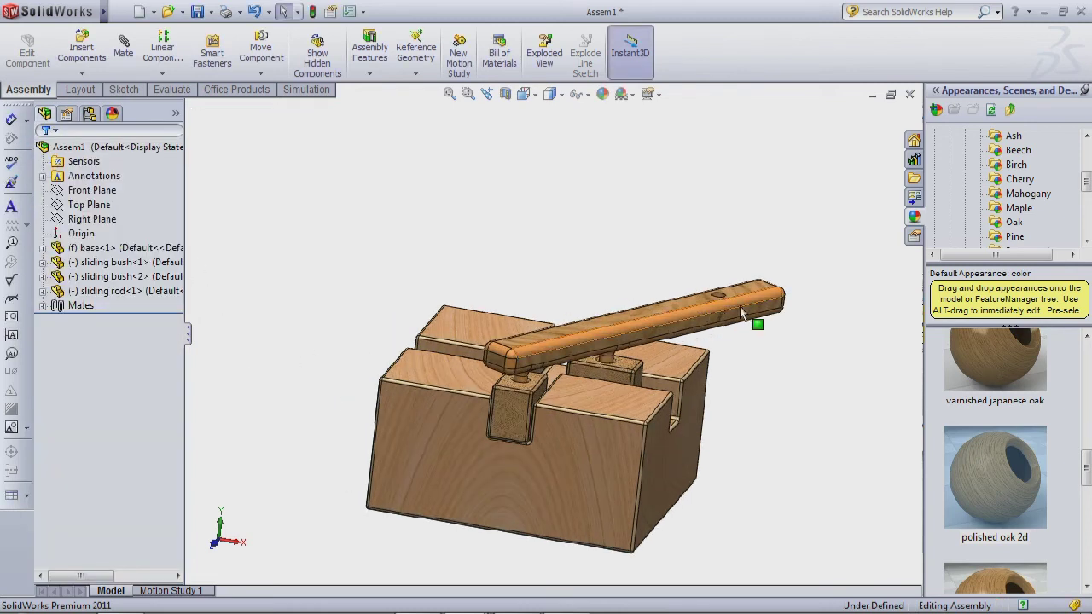
{"action": "left_click_drag", "start_coordinate": [757, 294], "coordinate": [256, 417]}
{"action": "key", "text": "z"}
{"action": "key", "text": "z"}
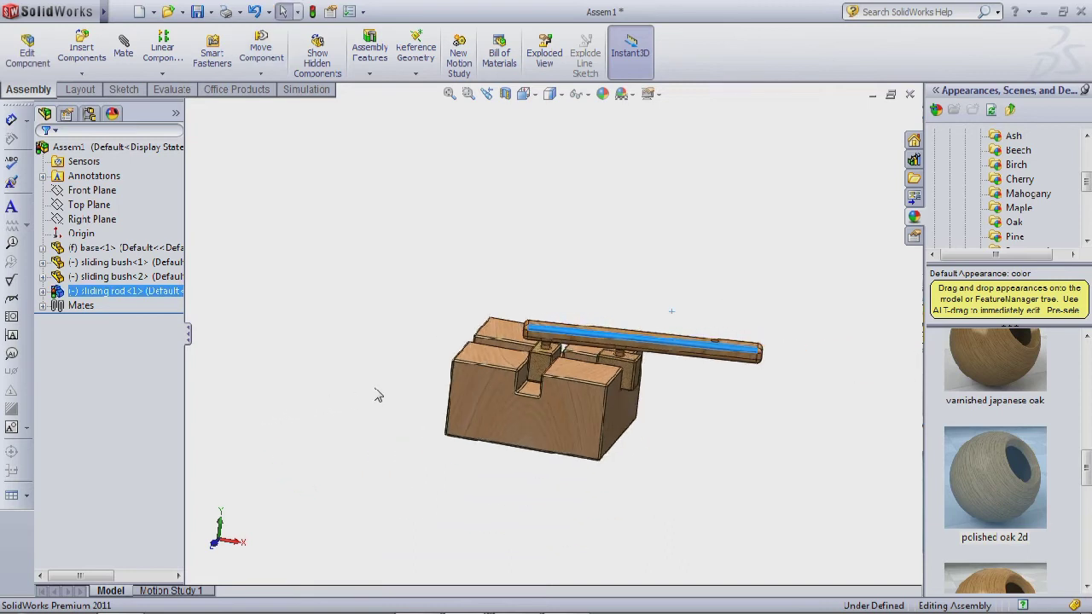
Turn the sliding rod so it lies diagonally across the base with its holed end projecting past the side, and clear the selection.
{"action": "middle_click_drag", "start_coordinate": [441, 310], "coordinate": [706, 401]}
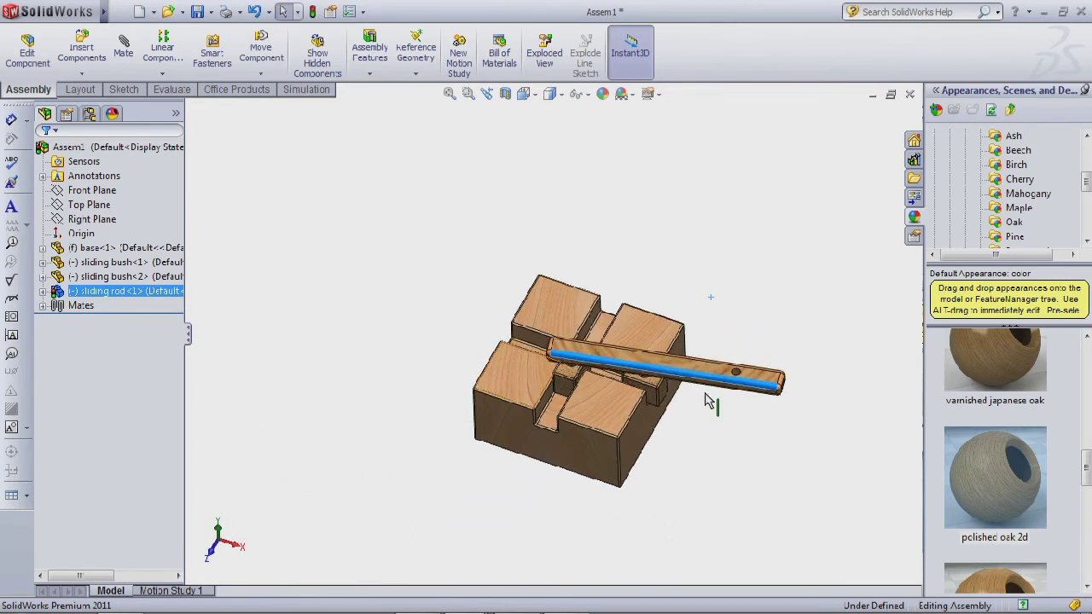
{"action": "left_click_drag", "start_coordinate": [772, 388], "coordinate": [743, 339]}
{"action": "middle_click_drag", "start_coordinate": [743, 338], "coordinate": [755, 290]}
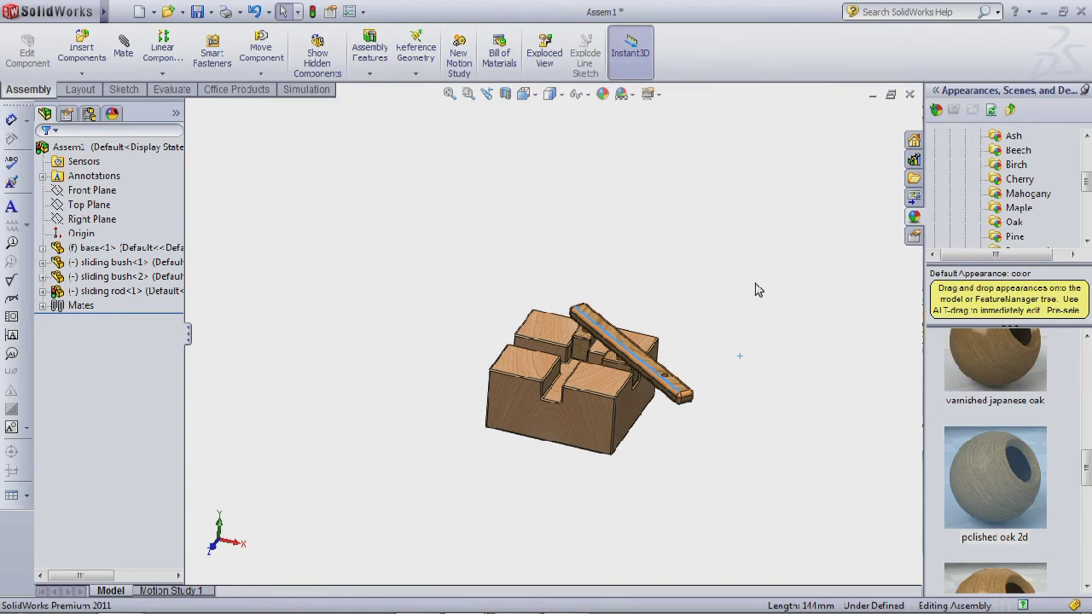
{"action": "left_click", "coordinate": [705, 242]}
Insert the handle part into the assembly and place it in free space beside the sliding rod.
{"action": "left_click", "coordinate": [99, 56]}
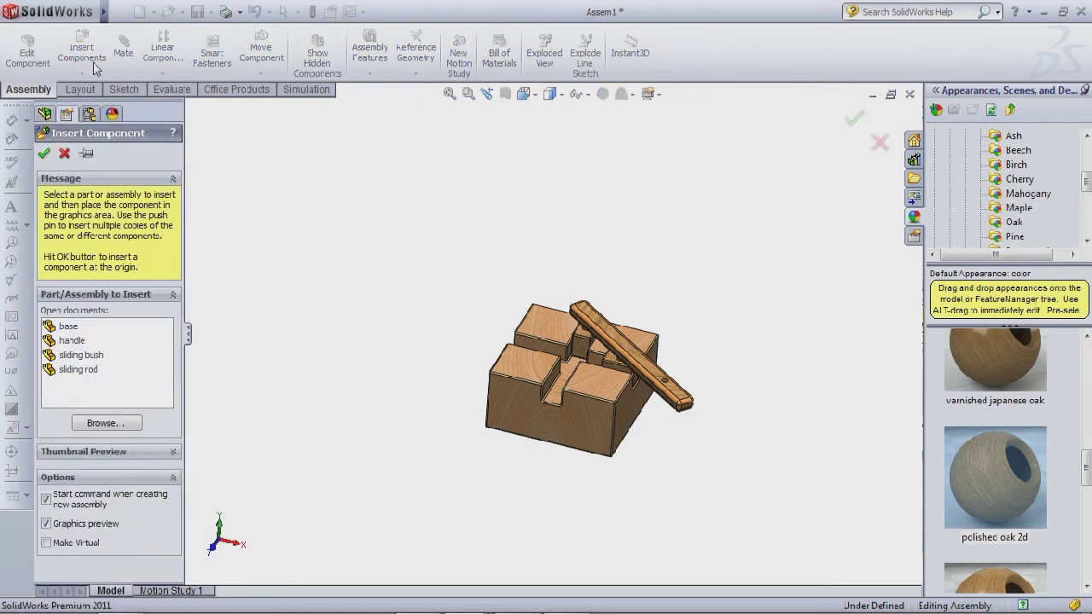
{"action": "left_click", "coordinate": [73, 340]}
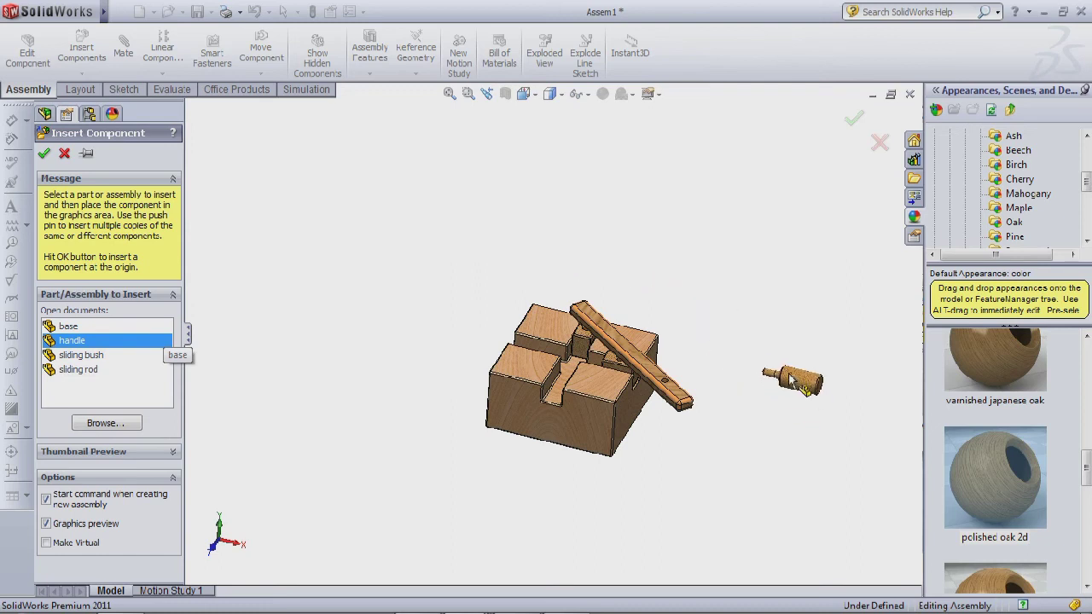
{"action": "left_click", "coordinate": [780, 358]}
Add a Concentric mate between the hole at the sliding rod's projecting end and the handle's narrow pin.
{"action": "left_click", "coordinate": [123, 47]}
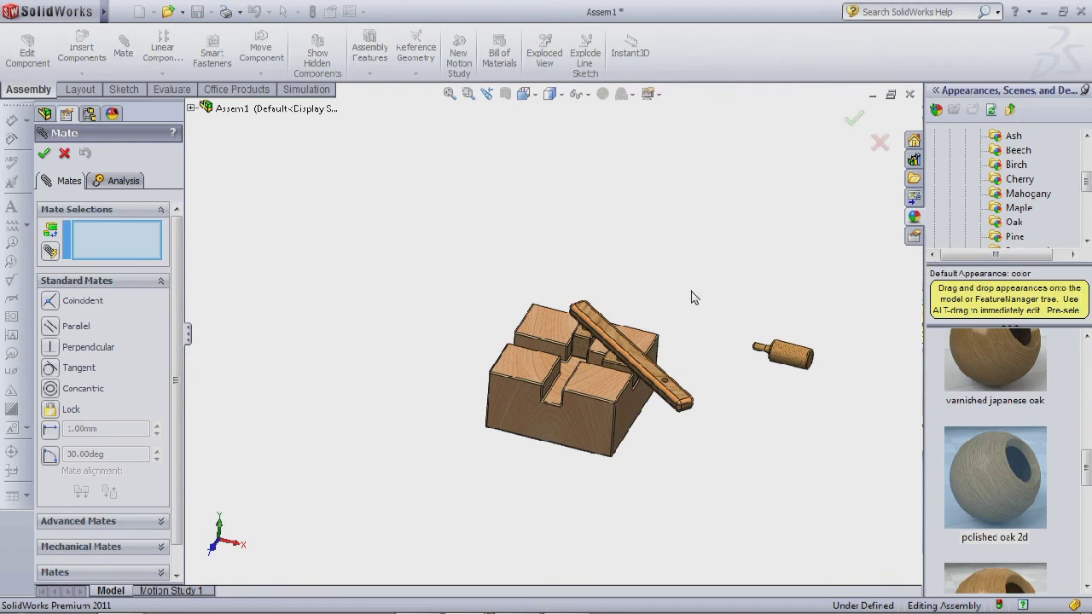
{"action": "middle_click_drag", "start_coordinate": [697, 274], "coordinate": [696, 375]}
{"action": "scroll", "coordinate": [721, 398], "scroll_direction": "down", "scroll_amount": 3}
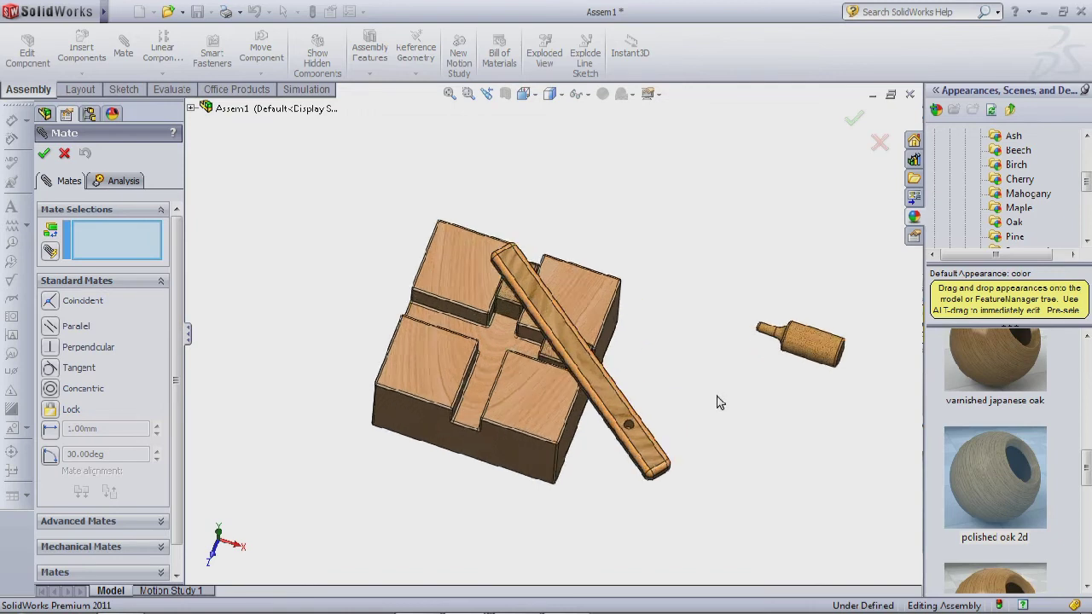
{"action": "scroll", "coordinate": [663, 372], "scroll_direction": "down", "scroll_amount": 3}
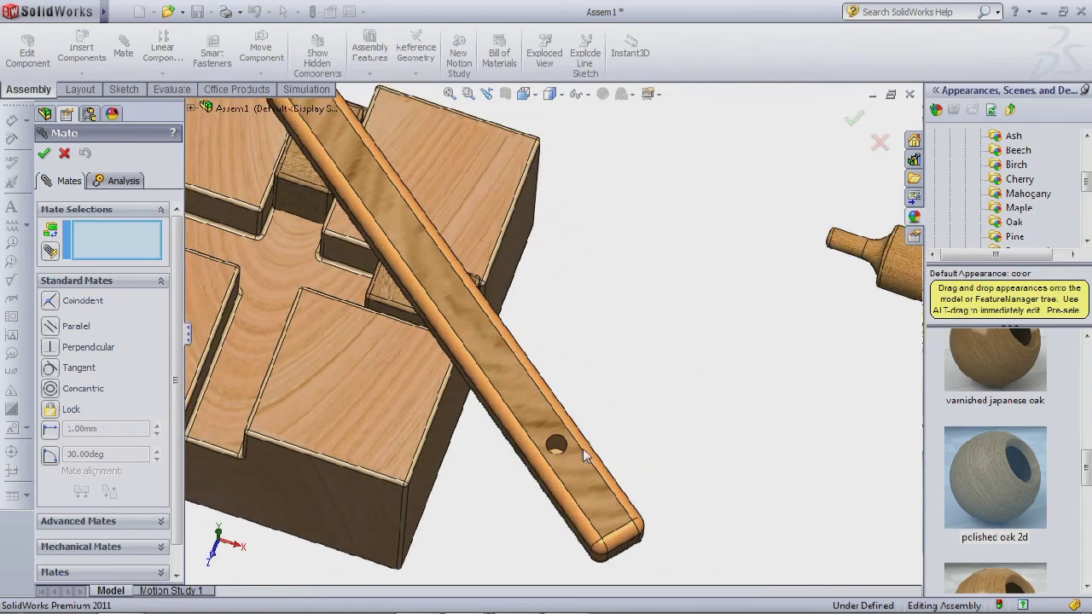
{"action": "left_click", "coordinate": [556, 446]}
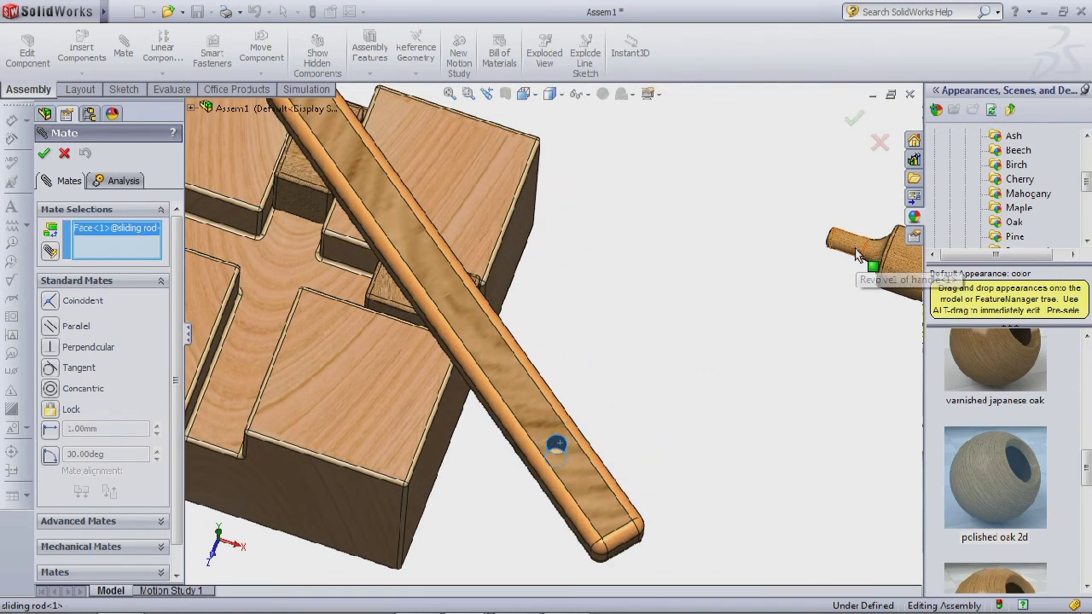
{"action": "left_click_drag", "start_coordinate": [846, 249], "coordinate": [847, 375]}
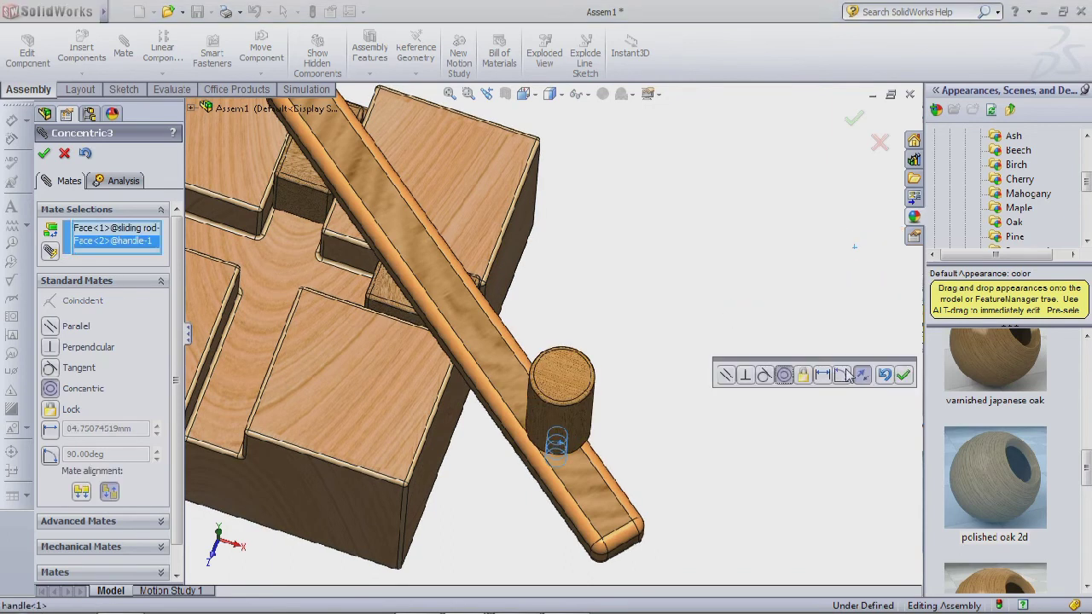
{"action": "left_click", "coordinate": [904, 374]}
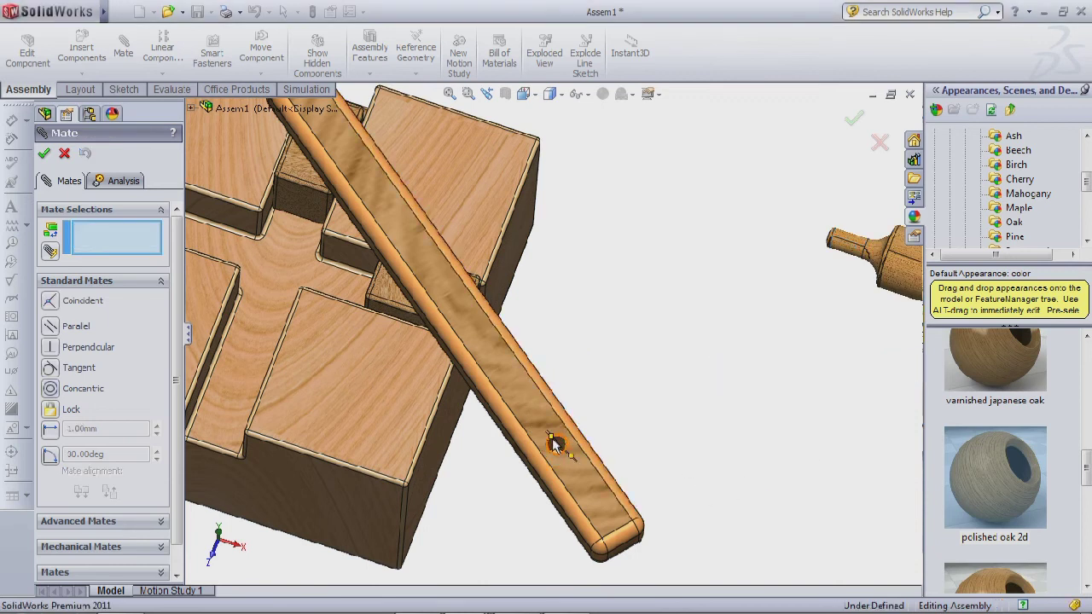
{"action": "left_click", "coordinate": [555, 450]}
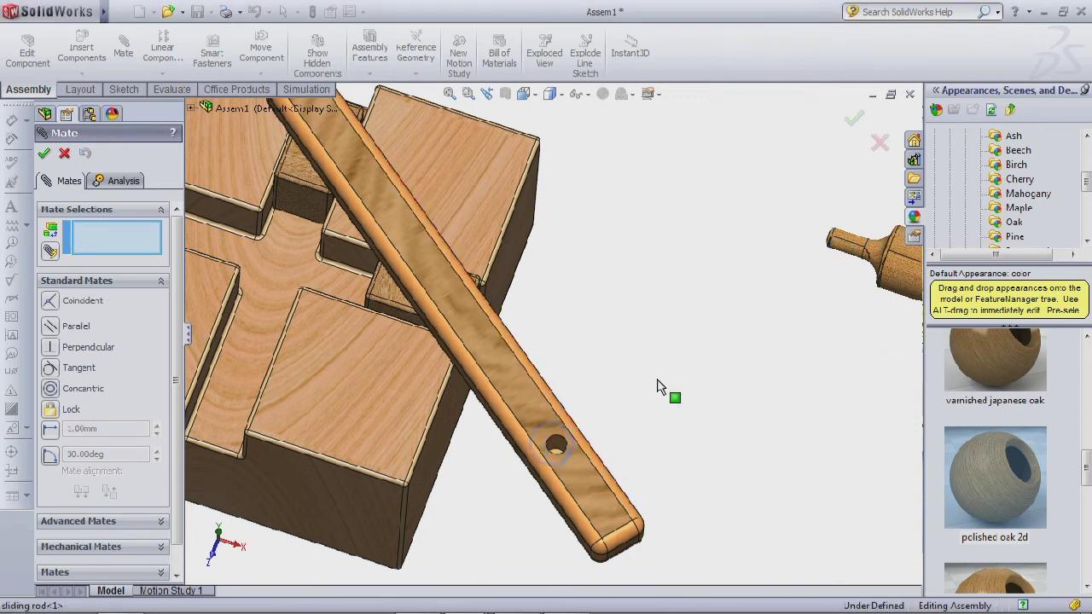
{"action": "left_click", "coordinate": [846, 250]}
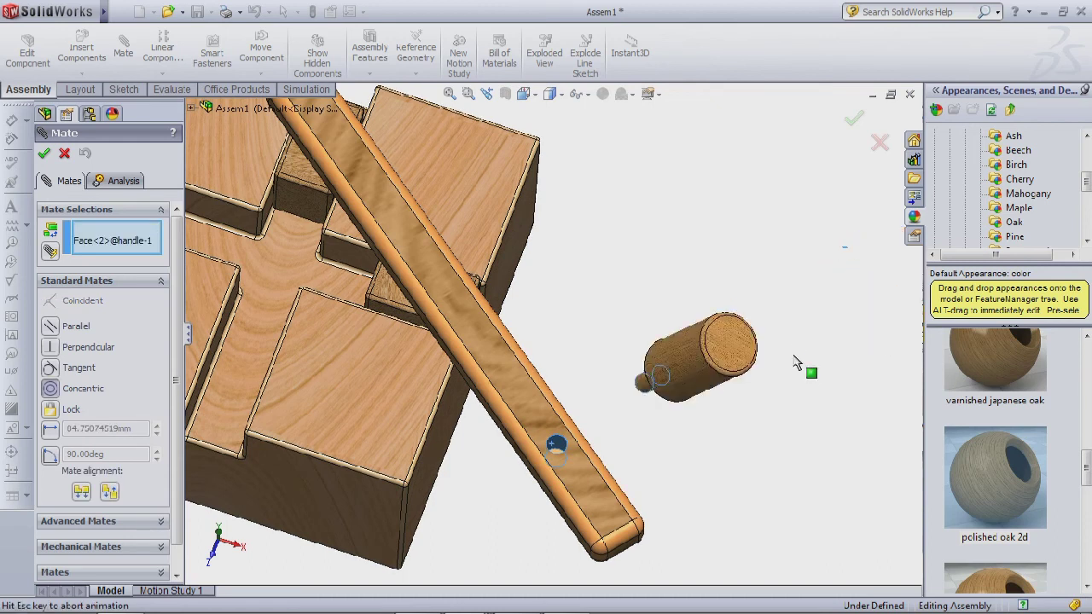
{"action": "left_click", "coordinate": [904, 385]}
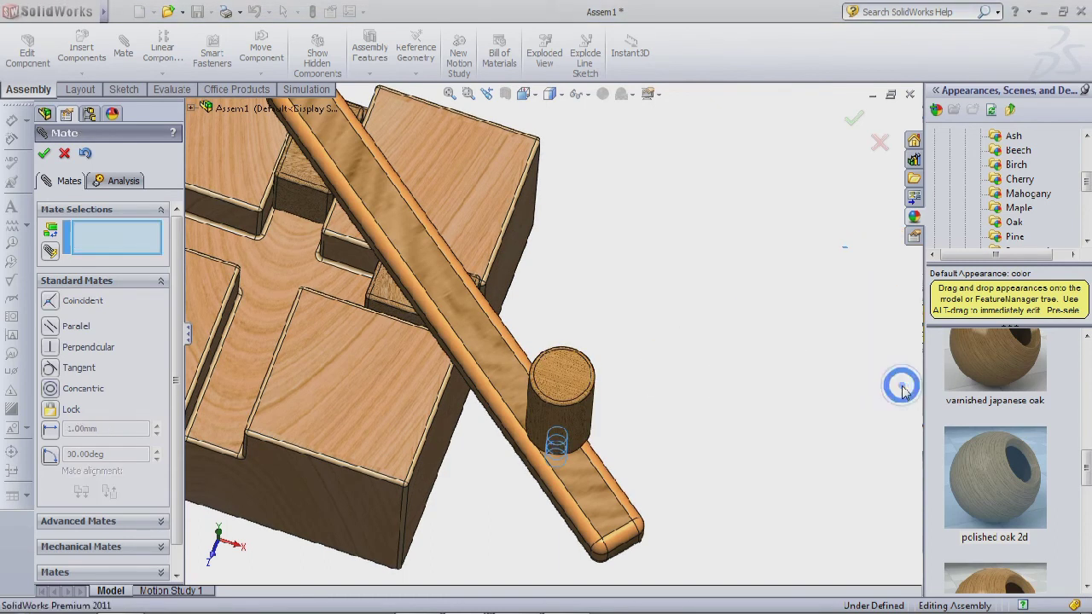
Slide the handle up along its axis until its pin is clear of the sliding rod's hole.
{"action": "middle_click_drag", "start_coordinate": [719, 475], "coordinate": [714, 353]}
{"action": "left_click_drag", "start_coordinate": [552, 162], "coordinate": [608, 282]}
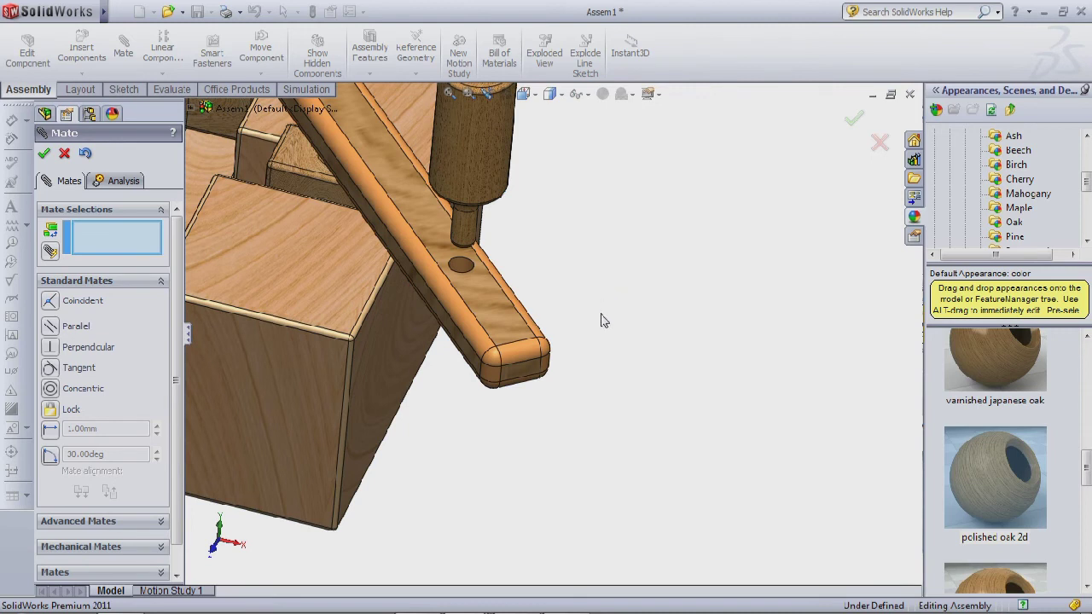
{"action": "middle_click_drag", "start_coordinate": [608, 318], "coordinate": [604, 316]}
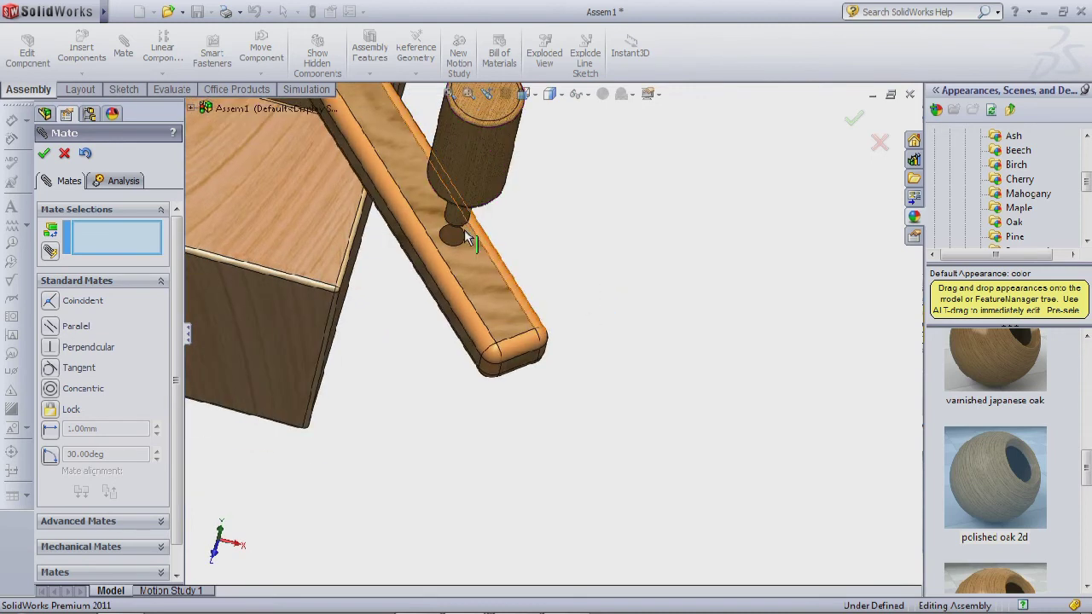
Add a 0.2 mm Distance mate between the floor of the sliding rod's hole and the end face of the handle's pin.
{"action": "scroll", "coordinate": [449, 255], "scroll_direction": "down", "scroll_amount": 2}
{"action": "middle_click_drag", "start_coordinate": [634, 243], "coordinate": [622, 266]}
{"action": "middle_click_drag", "start_coordinate": [509, 208], "coordinate": [478, 161]}
{"action": "middle_click_drag", "start_coordinate": [559, 171], "coordinate": [537, 200]}
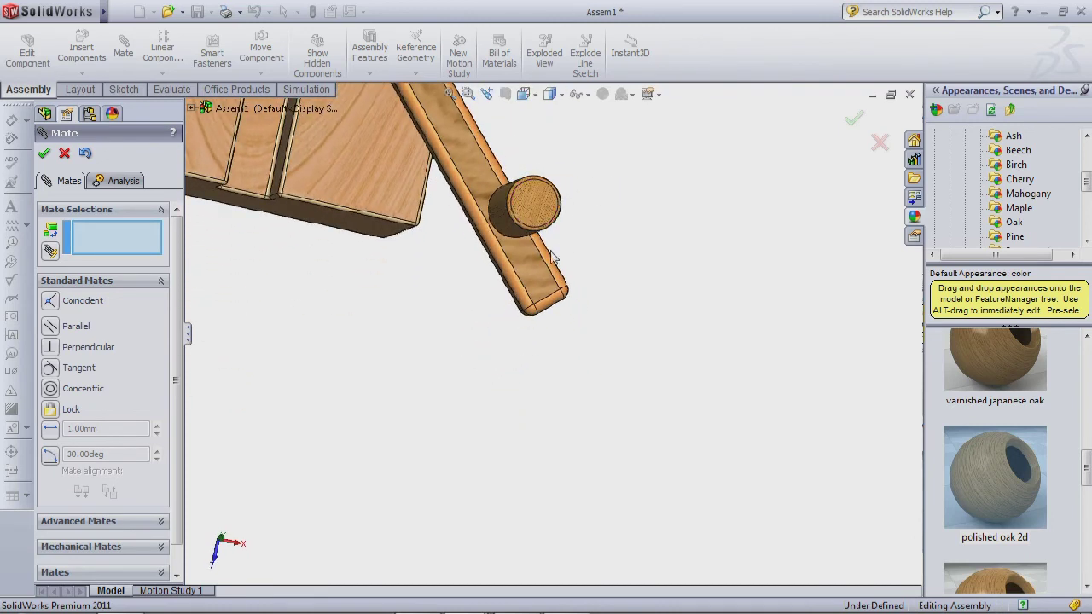
{"action": "scroll", "coordinate": [520, 245], "scroll_direction": "down", "scroll_amount": 2}
{"action": "middle_click_drag", "start_coordinate": [644, 250], "coordinate": [624, 227]}
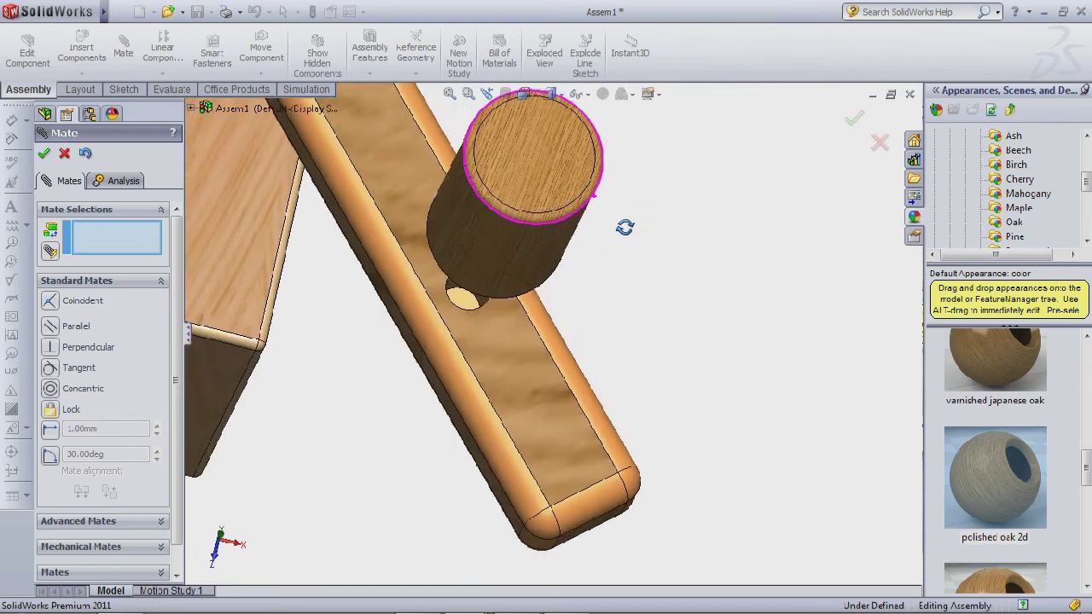
{"action": "left_click", "coordinate": [466, 302]}
{"action": "middle_click_drag", "start_coordinate": [678, 331], "coordinate": [623, 407]}
{"action": "scroll", "coordinate": [624, 407], "scroll_direction": "up", "scroll_amount": 10}
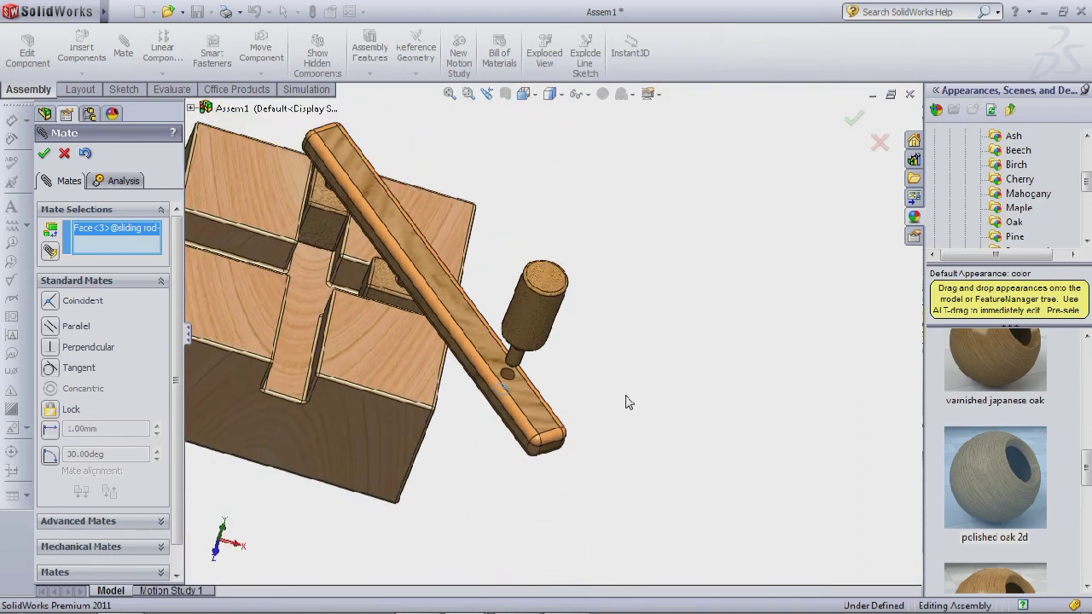
{"action": "middle_click_drag", "start_coordinate": [517, 365], "coordinate": [544, 294]}
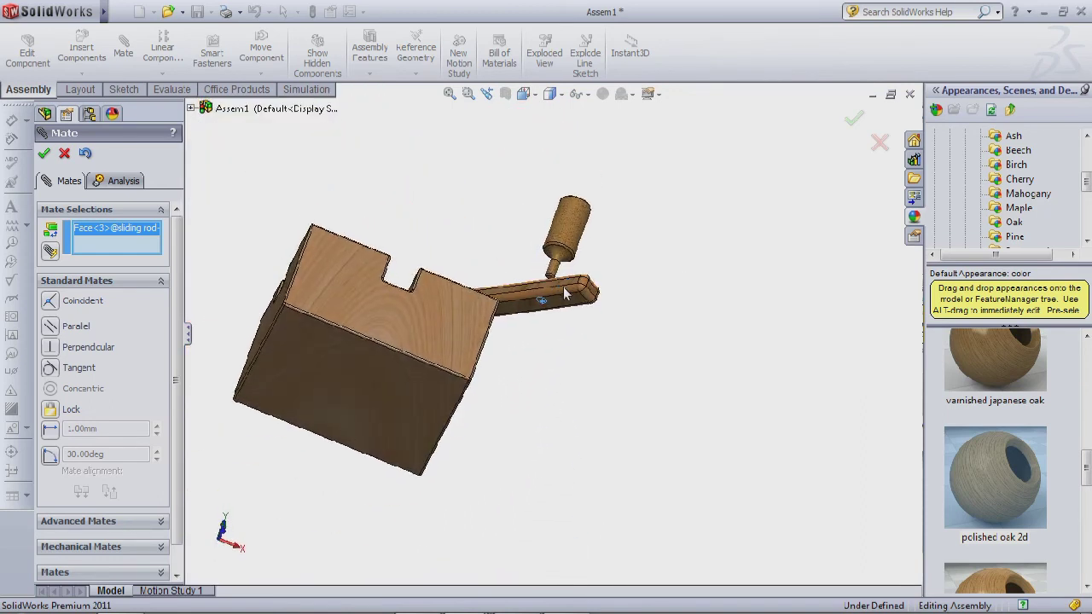
{"action": "scroll", "coordinate": [544, 294], "scroll_direction": "down", "scroll_amount": 8}
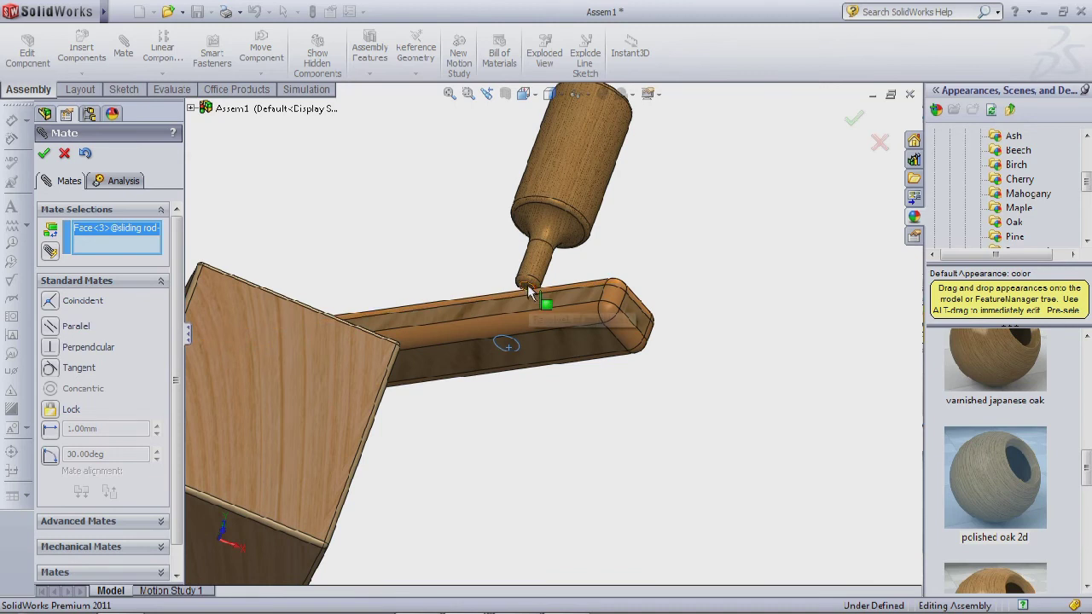
{"action": "scroll", "coordinate": [528, 290], "scroll_direction": "down", "scroll_amount": 3}
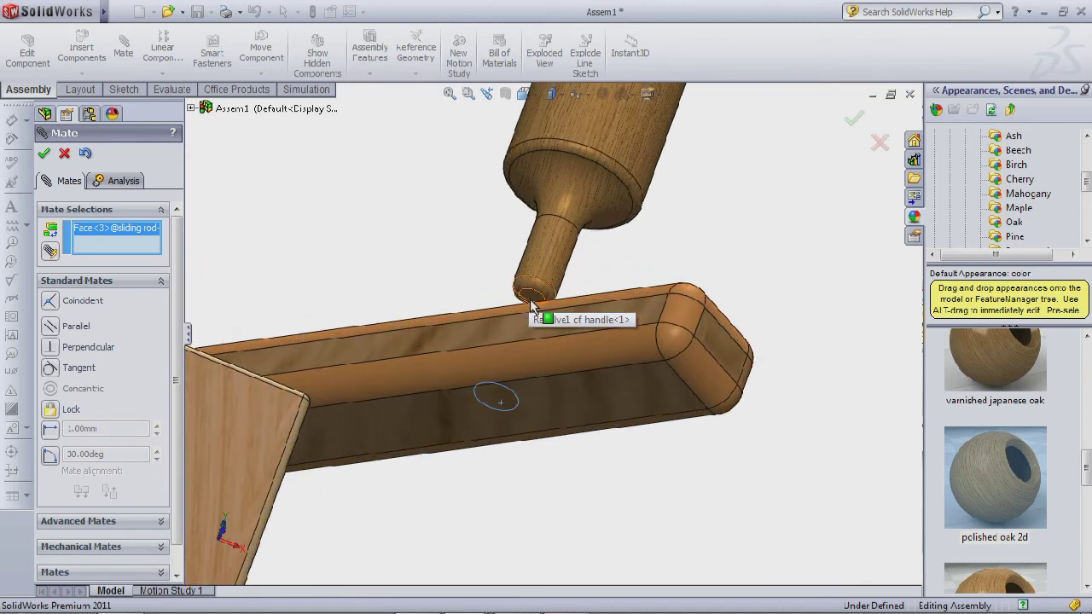
{"action": "left_click", "coordinate": [530, 300]}
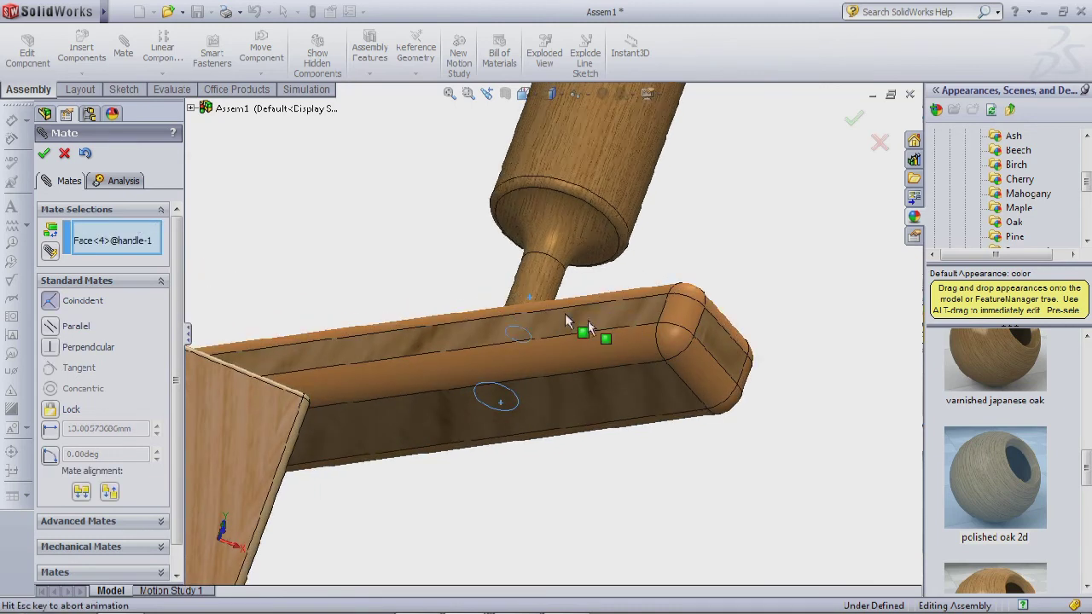
{"action": "left_click", "coordinate": [770, 369]}
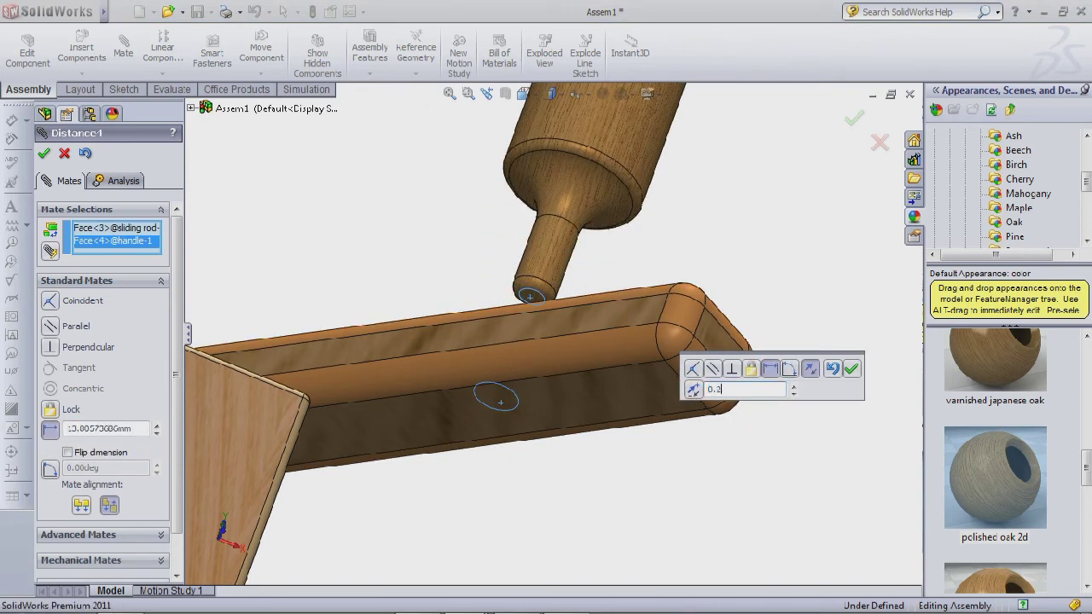
{"action": "type", "text": "0.2"}
{"action": "key", "text": "Return"}
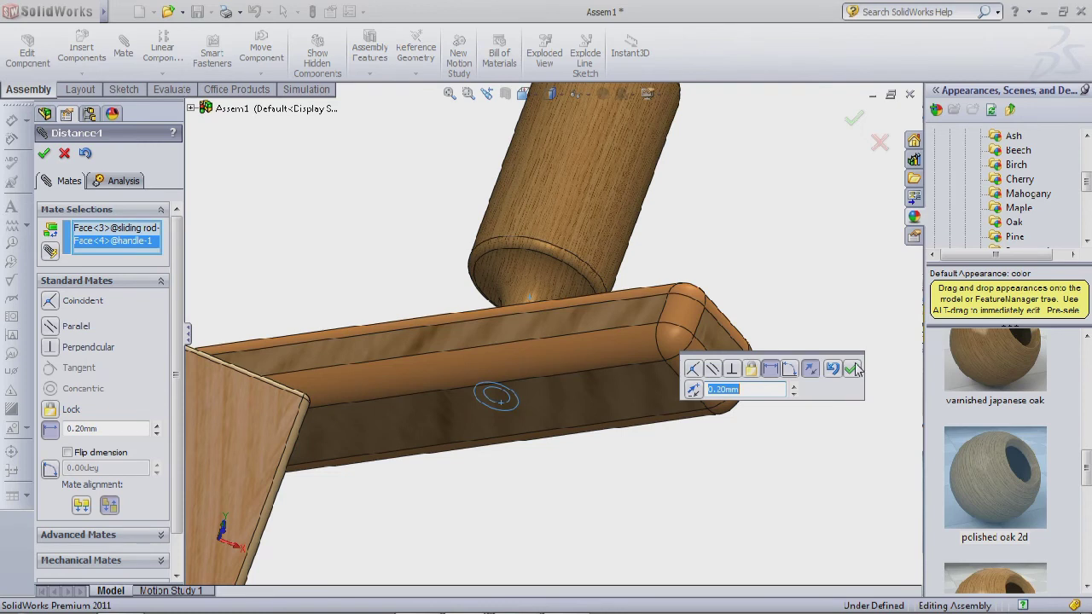
{"action": "left_click", "coordinate": [851, 368]}
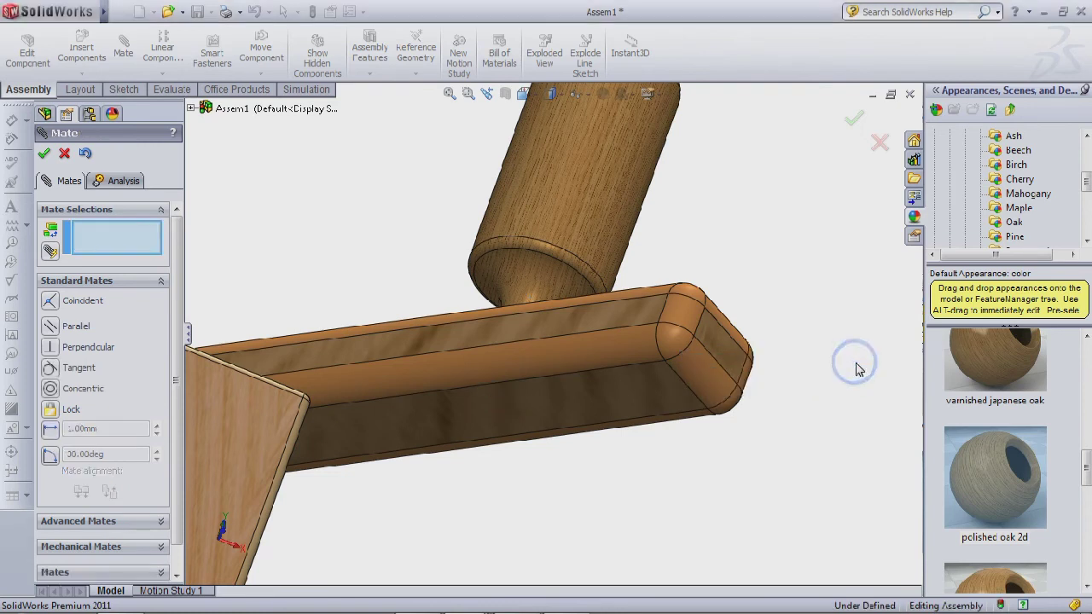
Finish mating and swing the handle around the base to test the mechanism's motion.
{"action": "left_click", "coordinate": [45, 153]}
{"action": "scroll", "coordinate": [311, 227], "scroll_direction": "up", "scroll_amount": 8}
{"action": "middle_click_drag", "start_coordinate": [381, 241], "coordinate": [288, 324]}
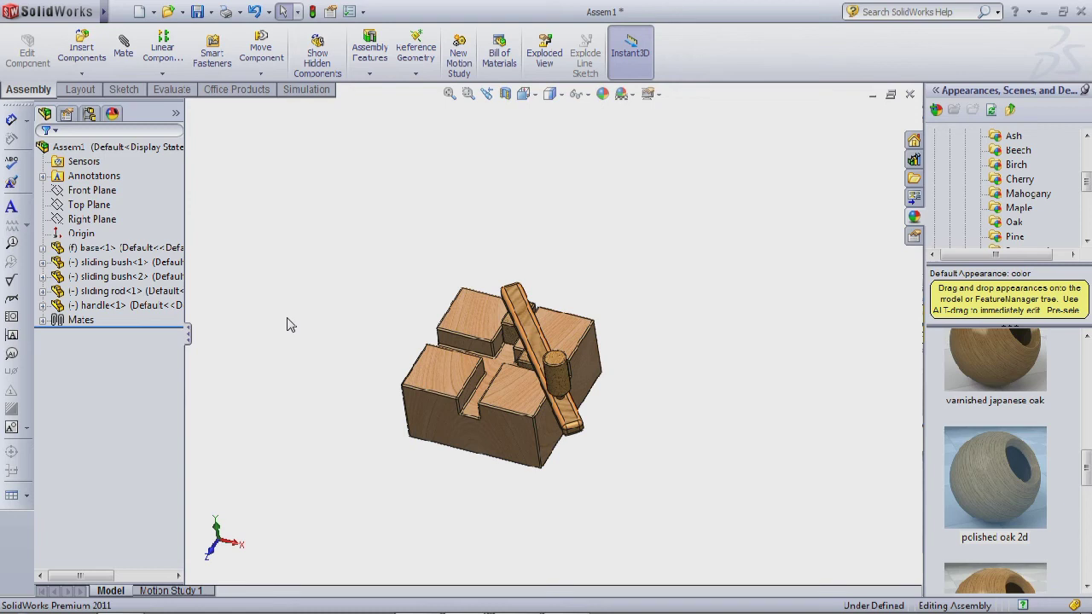
{"action": "left_click_drag", "start_coordinate": [553, 379], "coordinate": [723, 262]}
{"action": "left_click_drag", "start_coordinate": [645, 435], "coordinate": [728, 422]}
{"action": "key", "text": "Escape"}
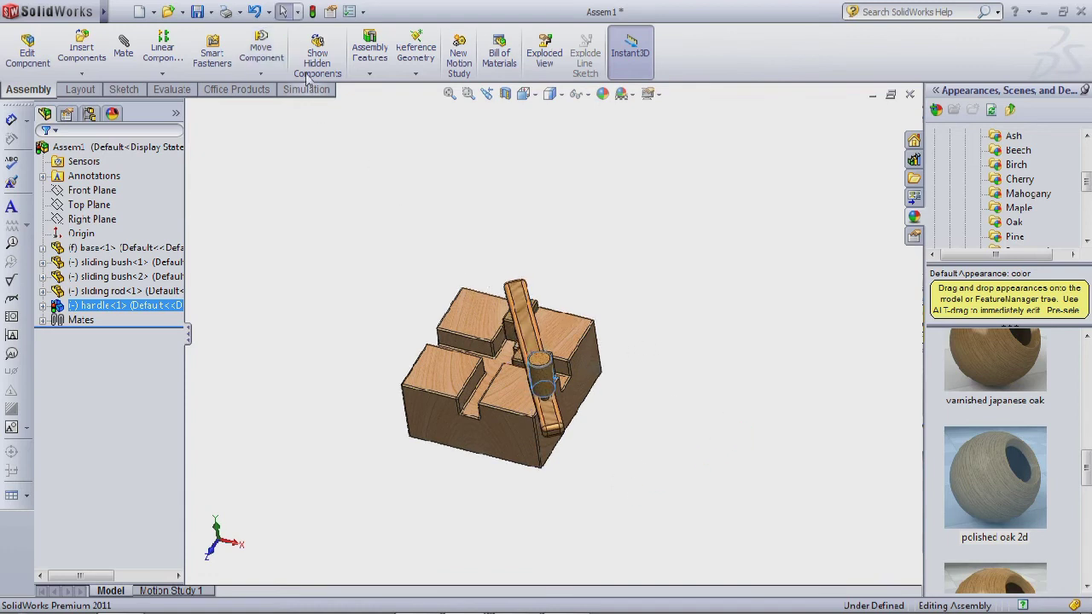
Save the assembly as Assem1 in New folder (4), rebuilding it first and suppressing the rebuild question for future saves.
{"action": "left_click", "coordinate": [197, 12]}
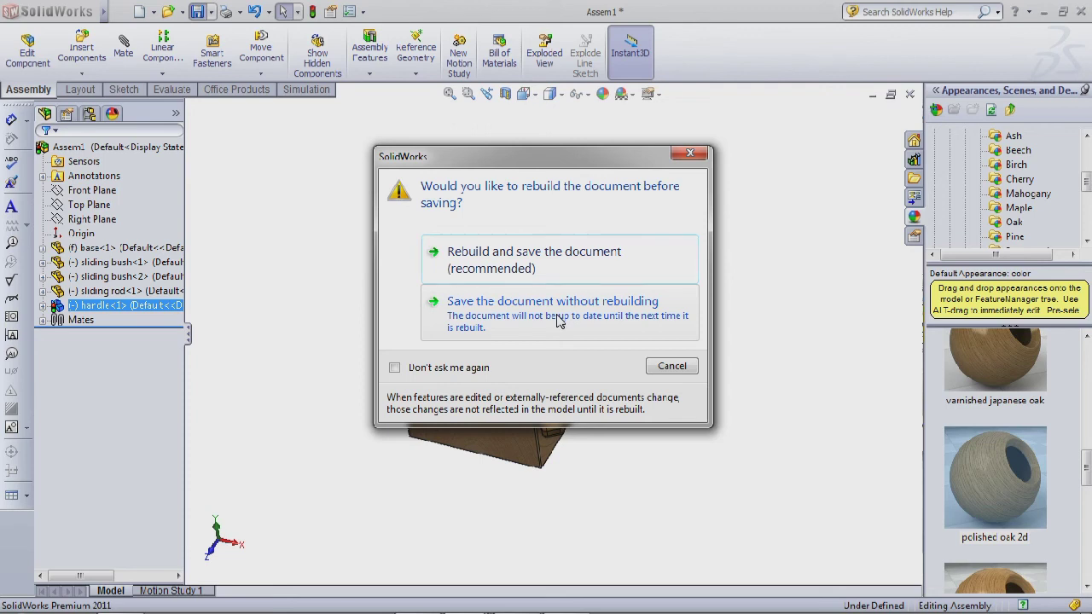
{"action": "left_click", "coordinate": [445, 368]}
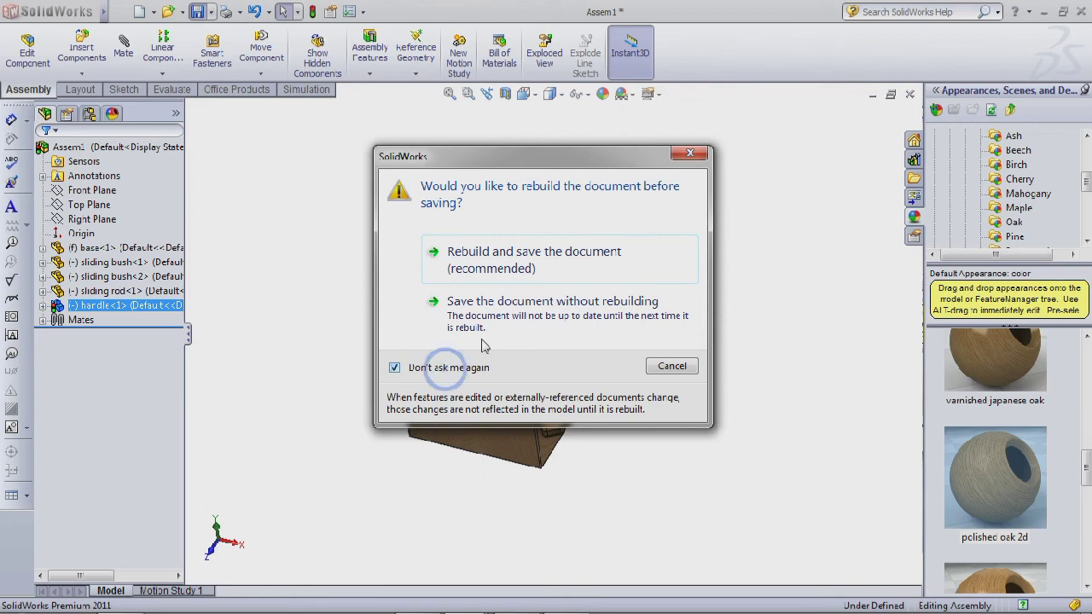
{"action": "left_click", "coordinate": [534, 257]}
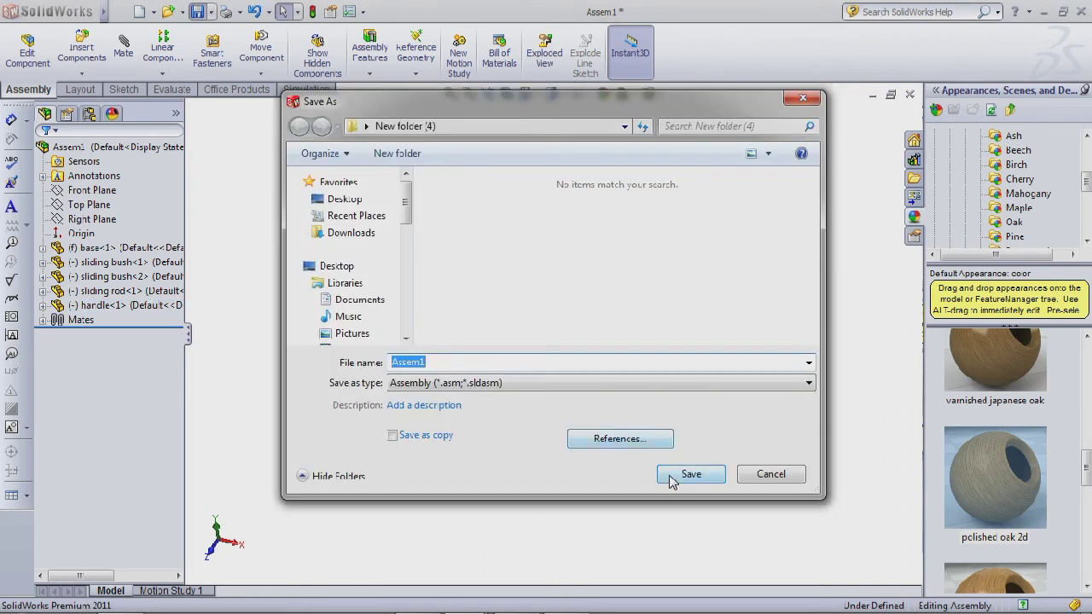
{"action": "left_click", "coordinate": [672, 479]}
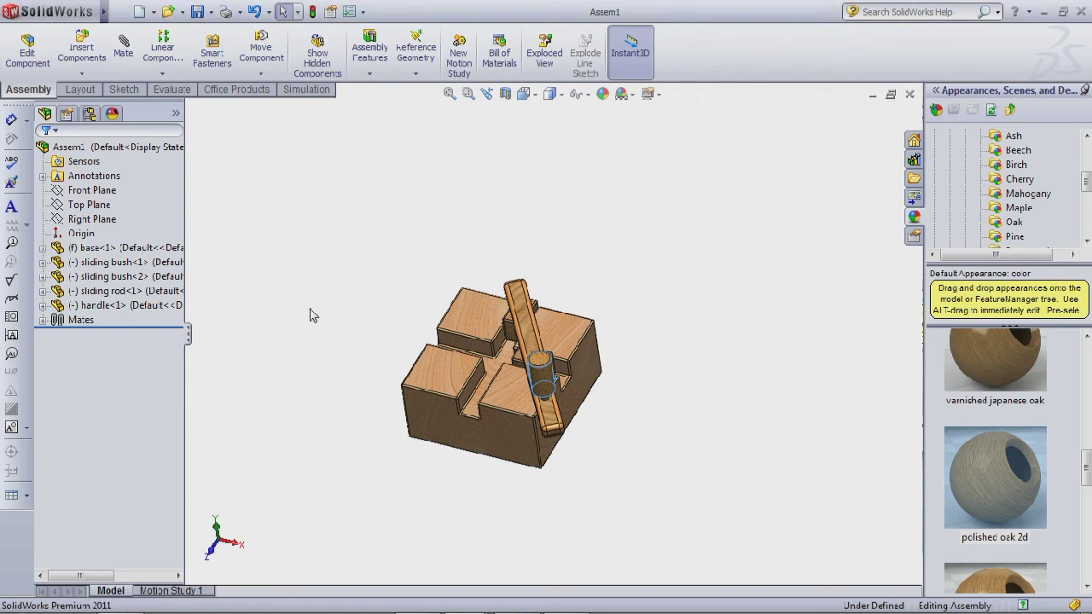
Open Motion Study 1 and expand its timeline.
{"action": "scroll", "coordinate": [311, 316], "scroll_direction": "down", "scroll_amount": 1}
{"action": "left_click", "coordinate": [173, 591]}
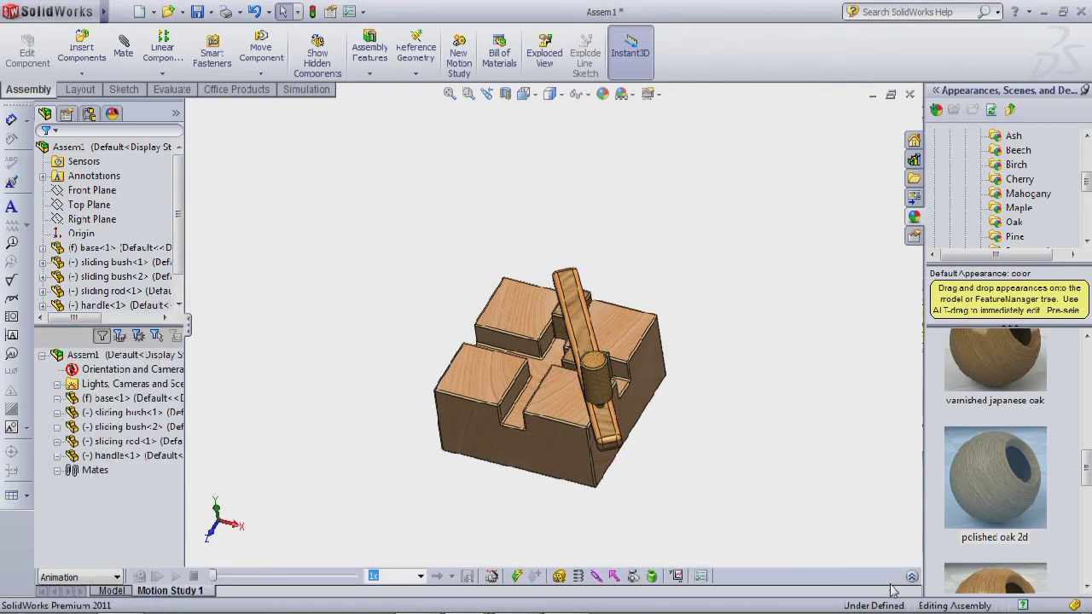
{"action": "left_click", "coordinate": [912, 577]}
{"action": "left_click", "coordinate": [397, 450]}
{"action": "left_click", "coordinate": [422, 435]}
{"action": "left_click", "coordinate": [423, 421]}
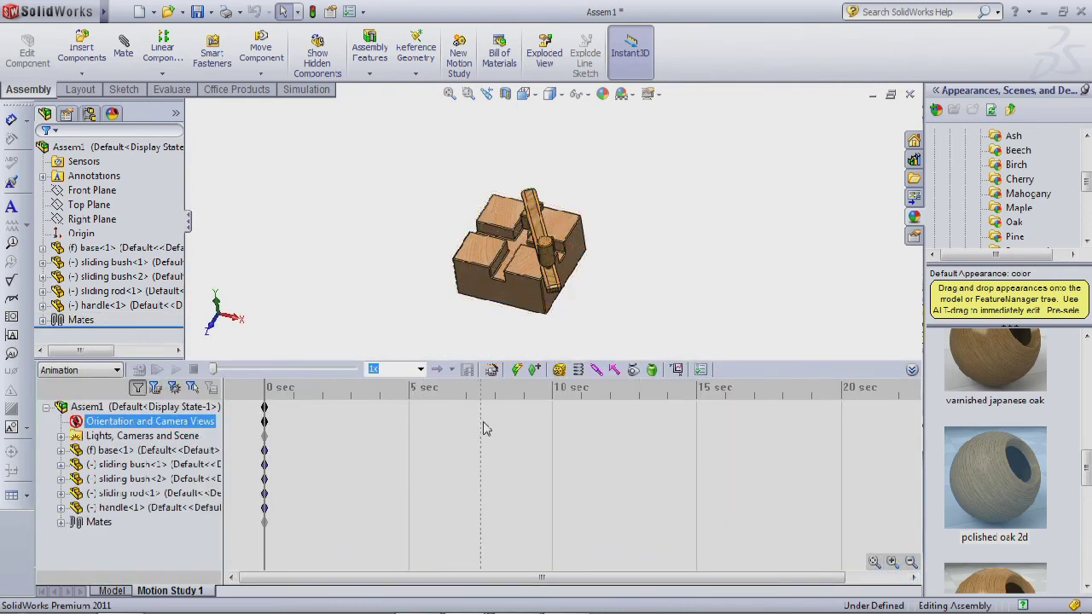
{"action": "left_click", "coordinate": [510, 436]}
{"action": "left_click", "coordinate": [451, 450]}
{"action": "left_click", "coordinate": [466, 464]}
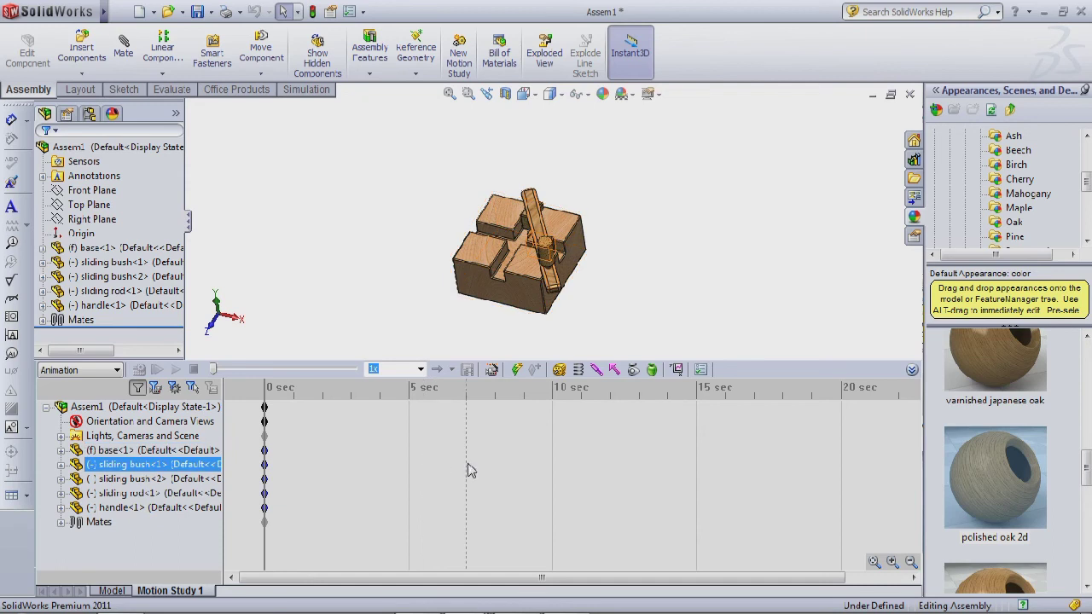
{"action": "left_click", "coordinate": [149, 421]}
Set the study type to Basic Motion and review the motion study properties, accepting them without changes.
{"action": "left_click", "coordinate": [116, 369]}
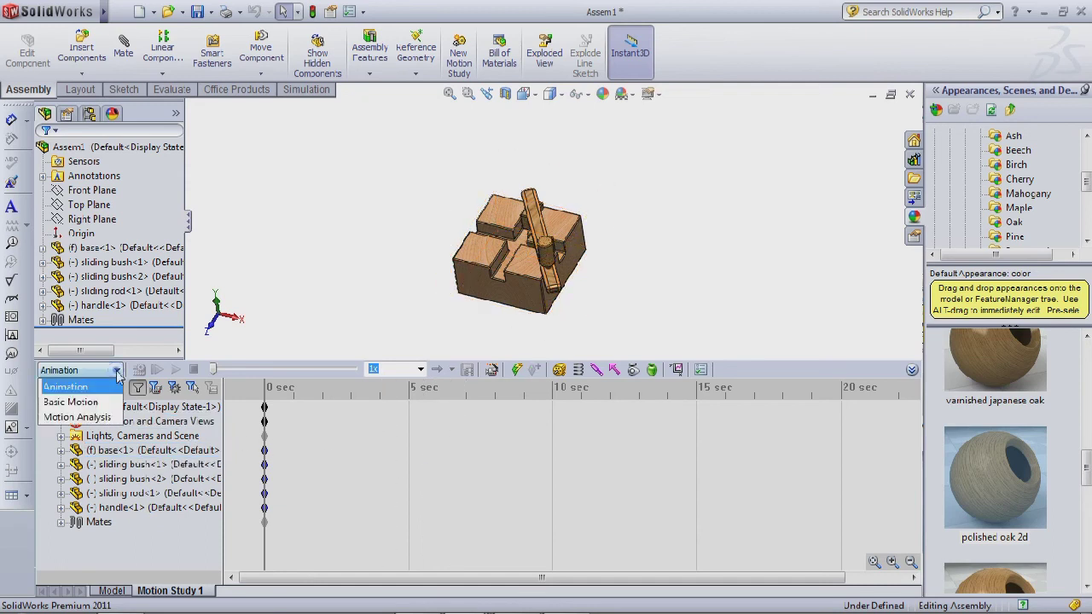
{"action": "left_click", "coordinate": [95, 401]}
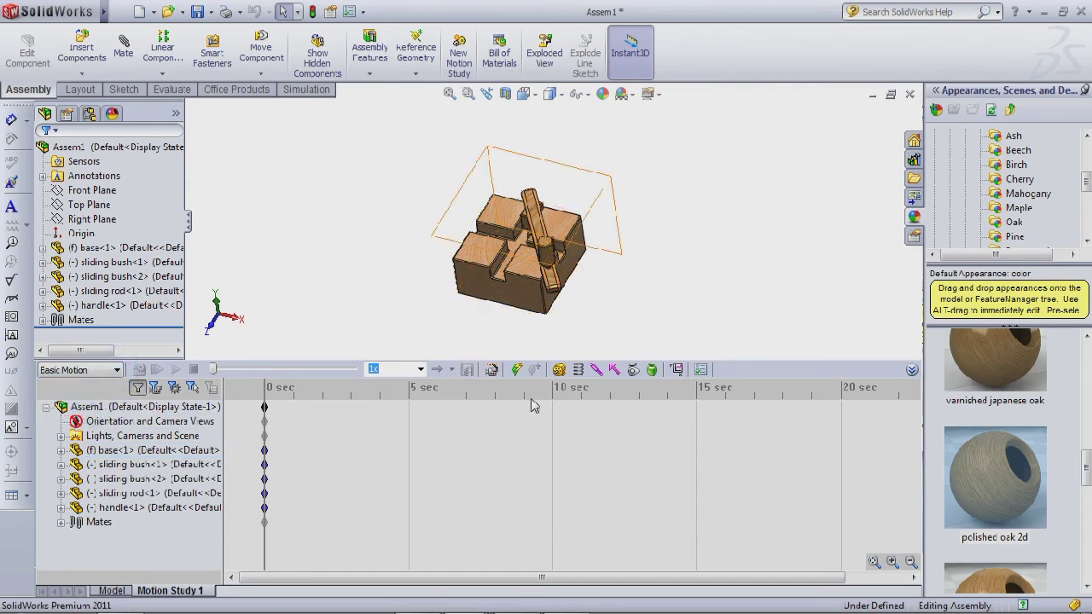
{"action": "left_click", "coordinate": [533, 406]}
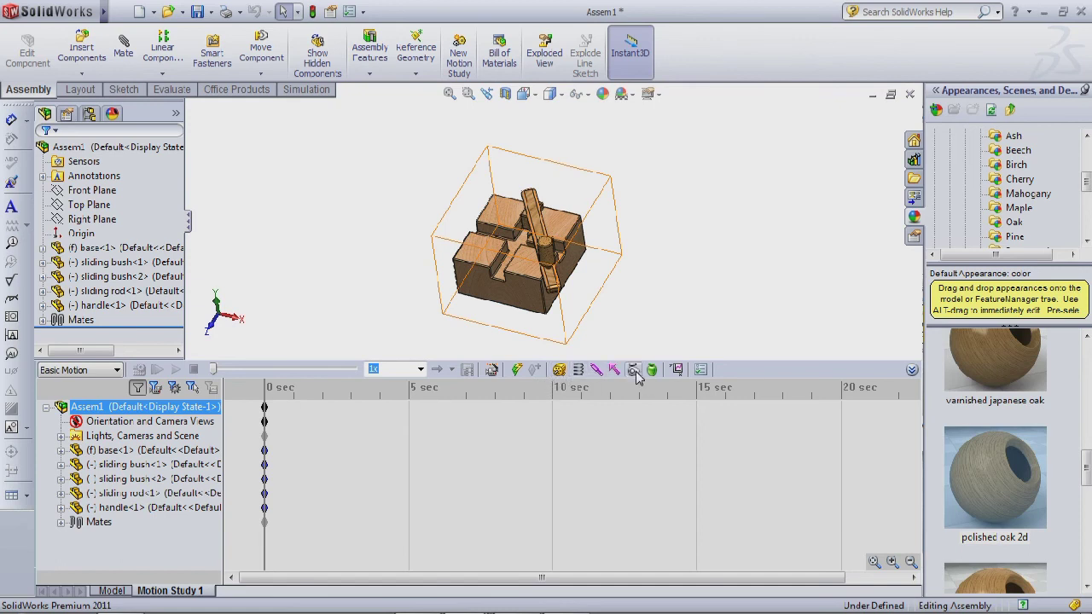
{"action": "left_click", "coordinate": [701, 370]}
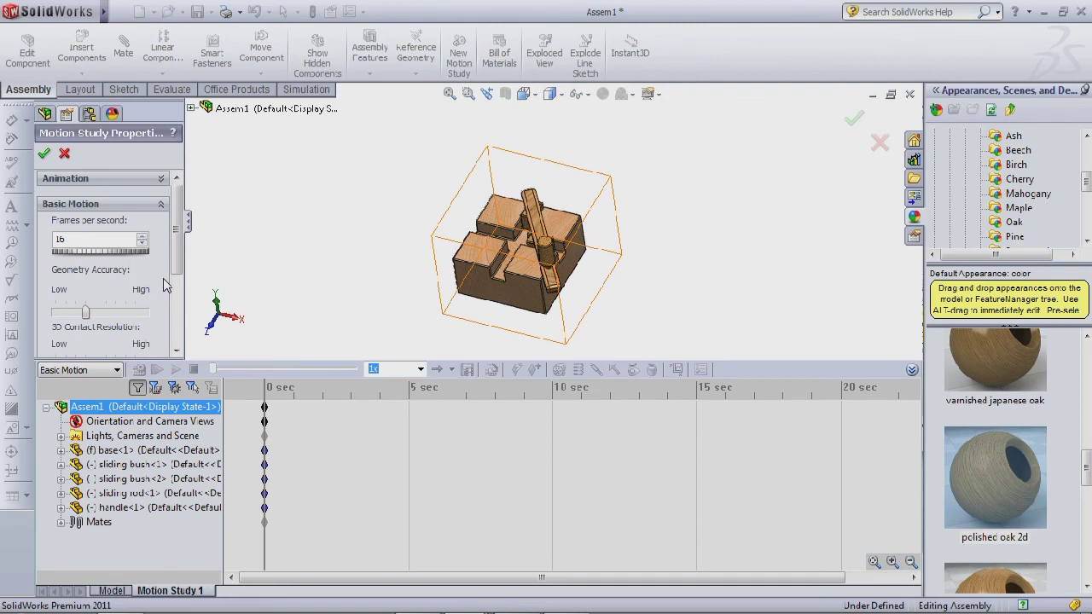
{"action": "left_click", "coordinate": [44, 155]}
{"action": "left_click", "coordinate": [299, 435]}
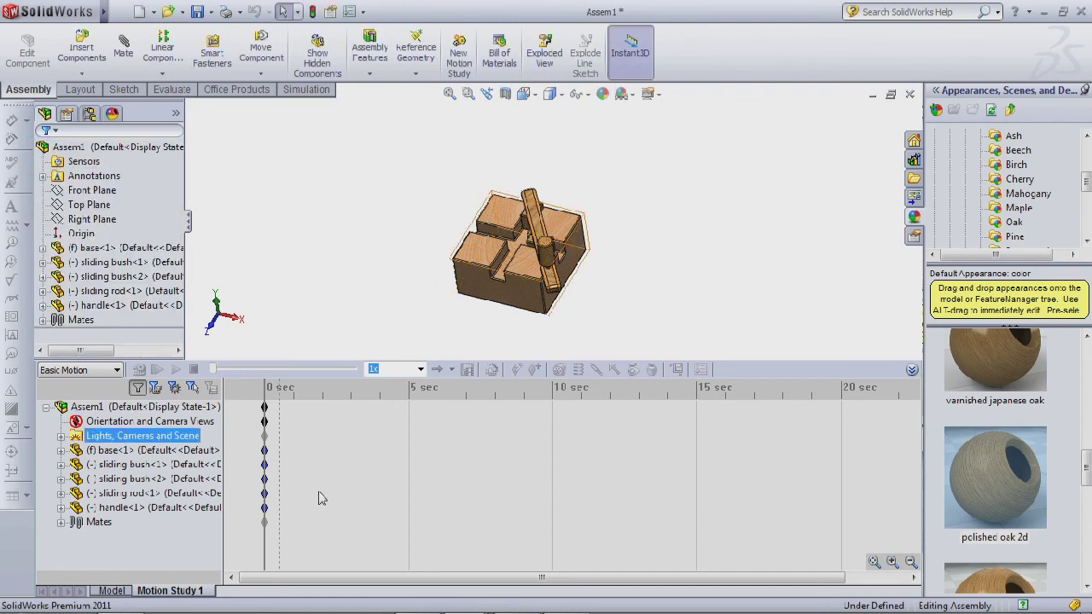
Place a key at the 15-second mark of the timeline to extend the motion study's duration to 15 seconds.
{"action": "left_click", "coordinate": [323, 494]}
{"action": "left_click_drag", "start_coordinate": [264, 436], "coordinate": [594, 435], "text": "ctrl"}
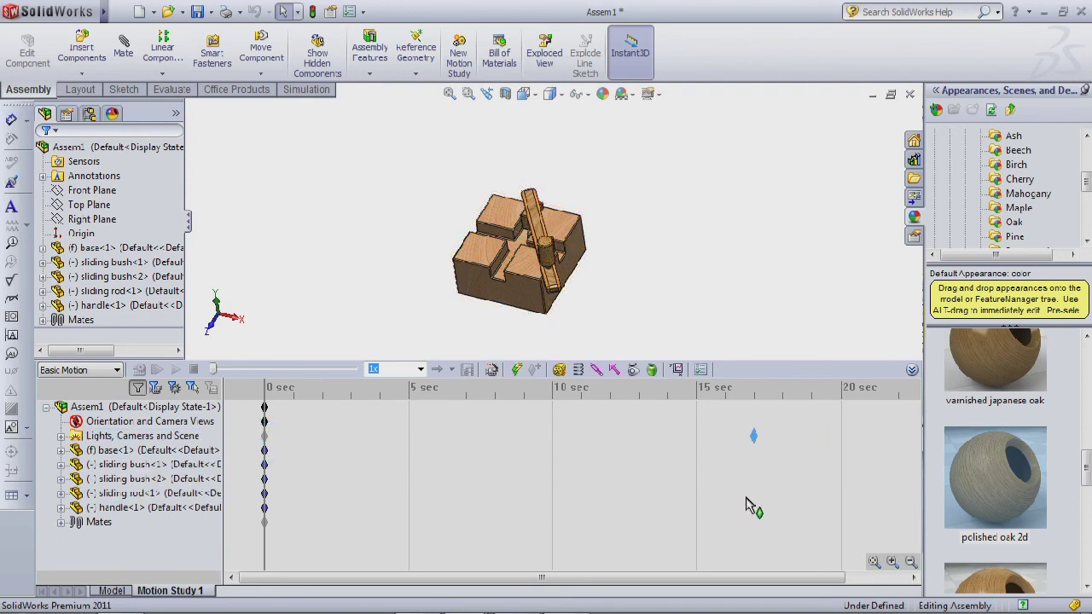
{"action": "left_click_drag", "start_coordinate": [747, 504], "coordinate": [702, 519], "text": "ctrl"}
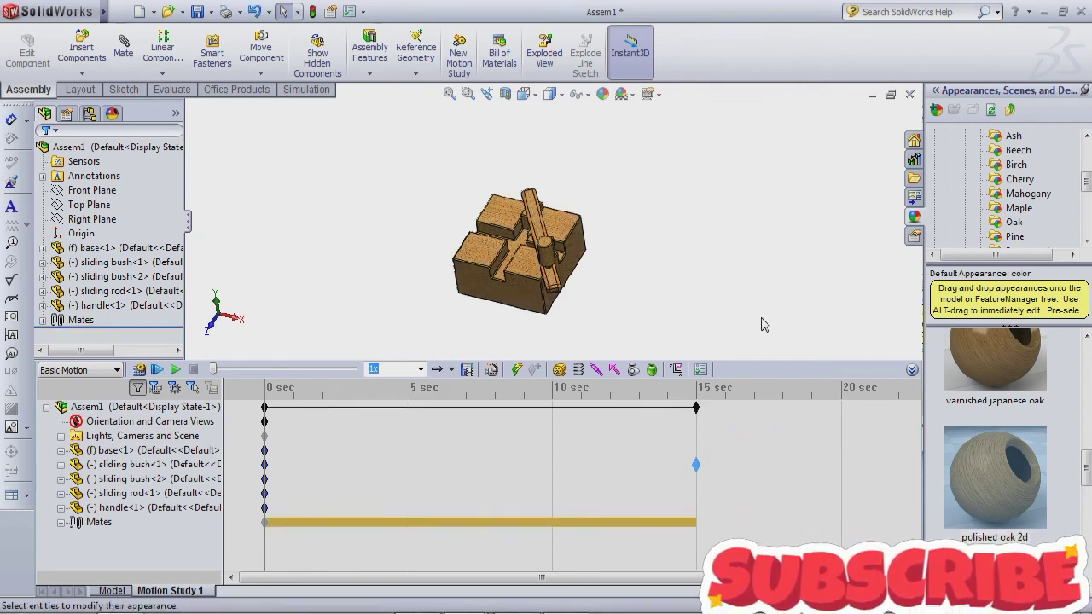
Add a solid body contact between the second sliding bush and the base.
{"action": "left_click", "coordinate": [640, 375]}
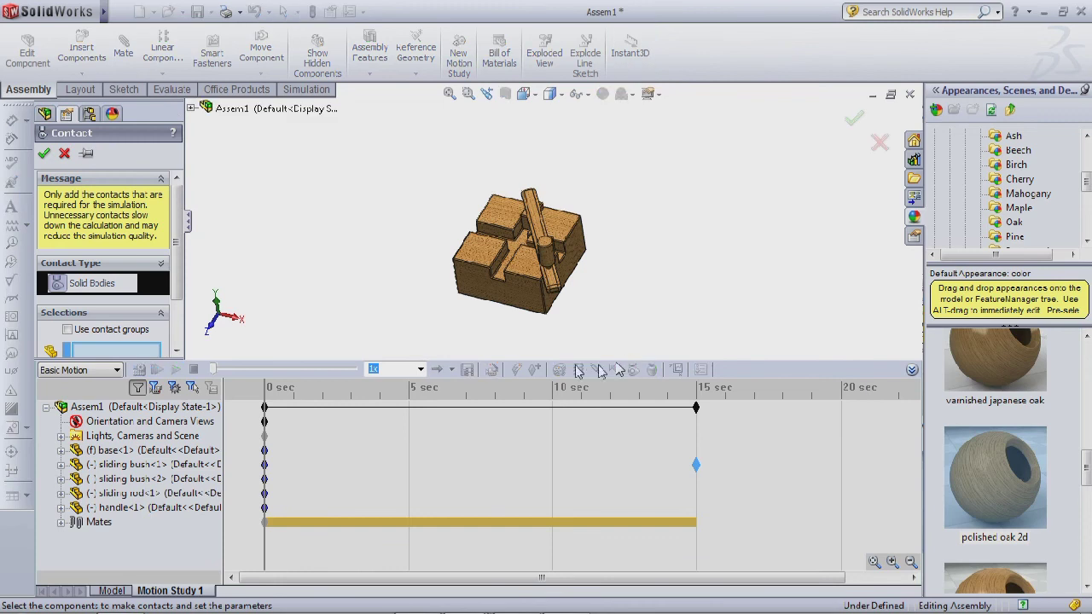
{"action": "scroll", "coordinate": [179, 315], "scroll_direction": "down", "scroll_amount": 3}
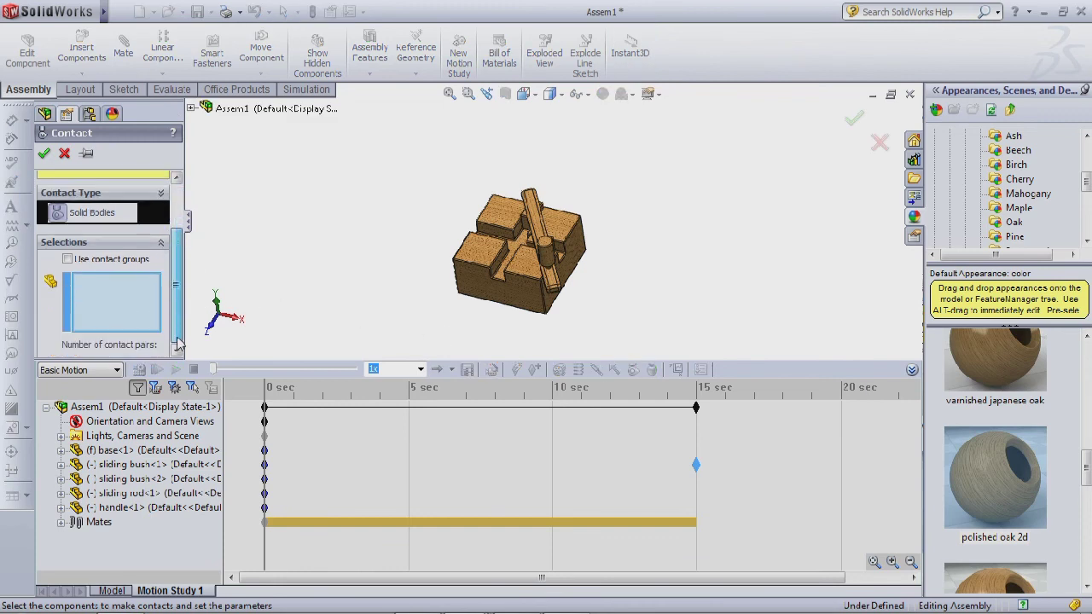
{"action": "middle_click_drag", "start_coordinate": [573, 294], "coordinate": [538, 336]}
{"action": "middle_click_drag", "start_coordinate": [651, 234], "coordinate": [637, 257]}
{"action": "left_click", "coordinate": [579, 227]}
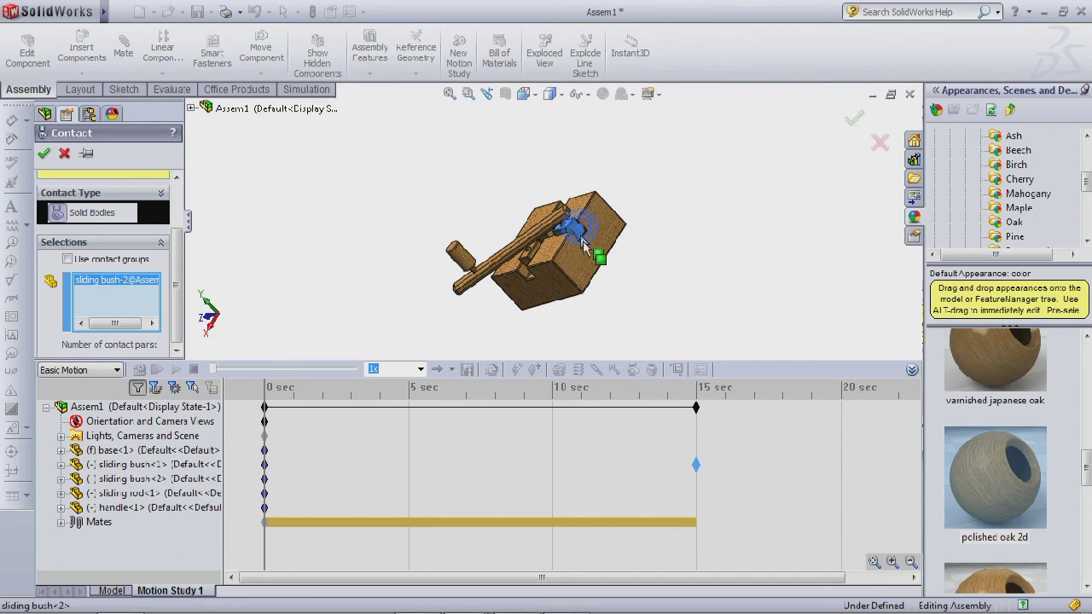
{"action": "left_click", "coordinate": [586, 273]}
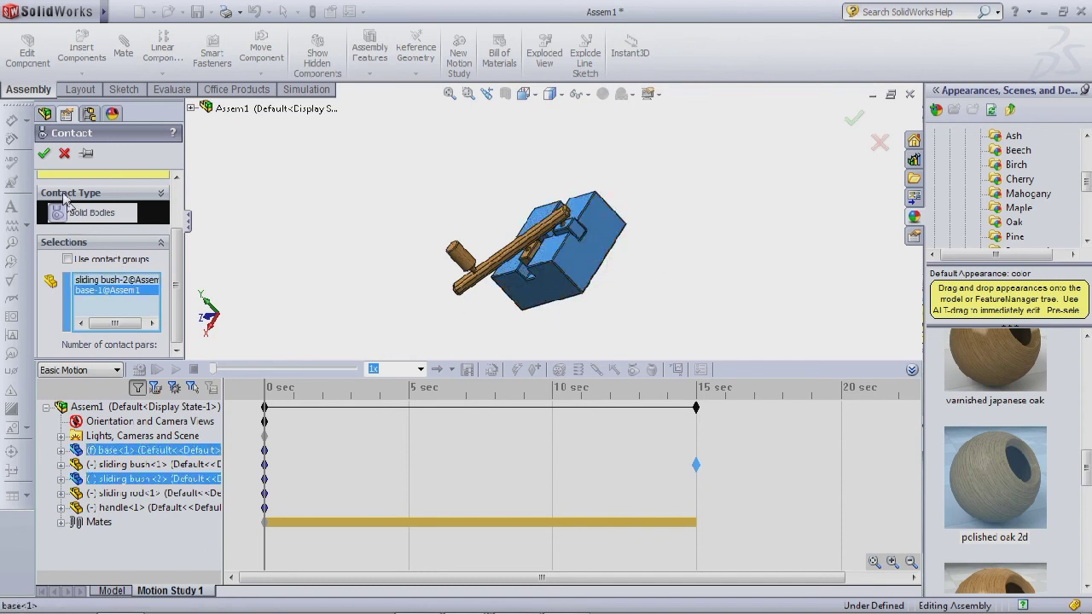
{"action": "left_click", "coordinate": [44, 154]}
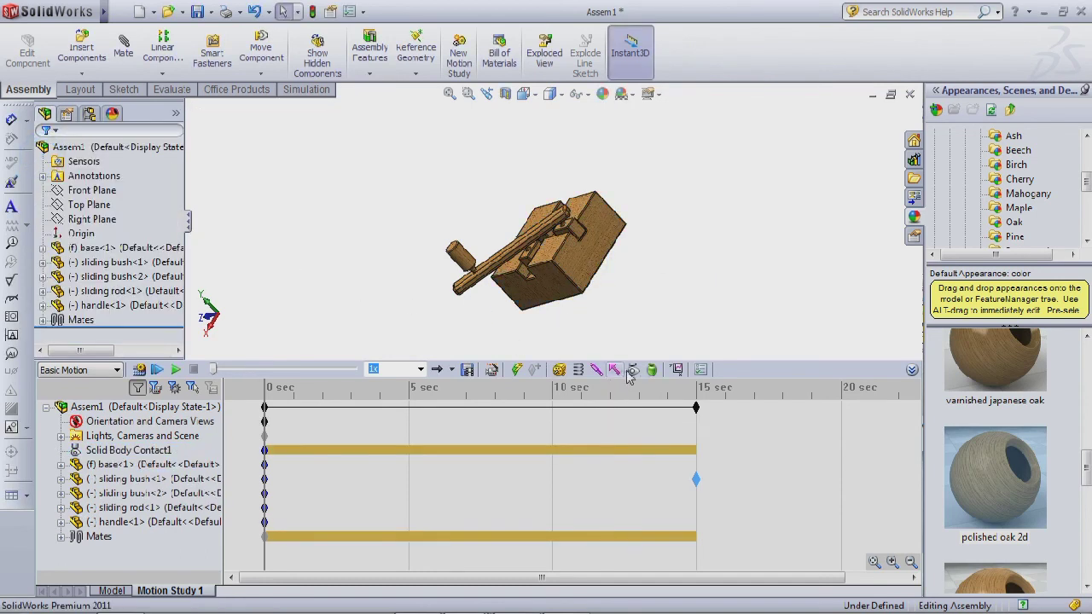
Add a solid body contact between the first sliding bush and the base.
{"action": "left_click", "coordinate": [633, 370]}
{"action": "middle_click_drag", "start_coordinate": [592, 337], "coordinate": [565, 288]}
{"action": "left_click", "coordinate": [553, 295]}
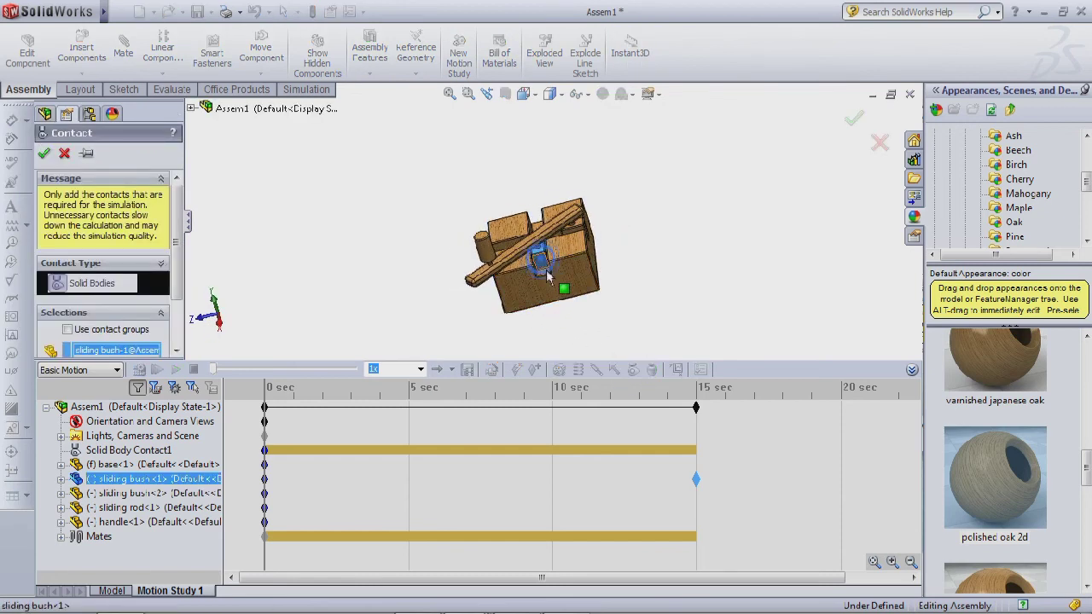
{"action": "left_click", "coordinate": [554, 294]}
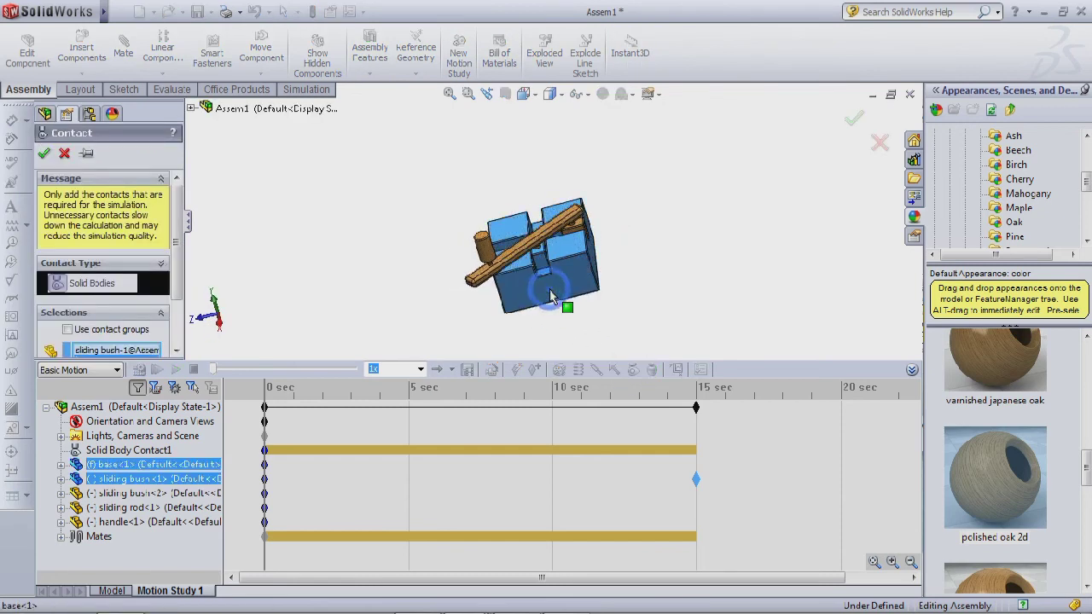
{"action": "left_click", "coordinate": [44, 154]}
Add a solid body contact among both sliding bushes, the sliding rod and the handle.
{"action": "left_click", "coordinate": [646, 412]}
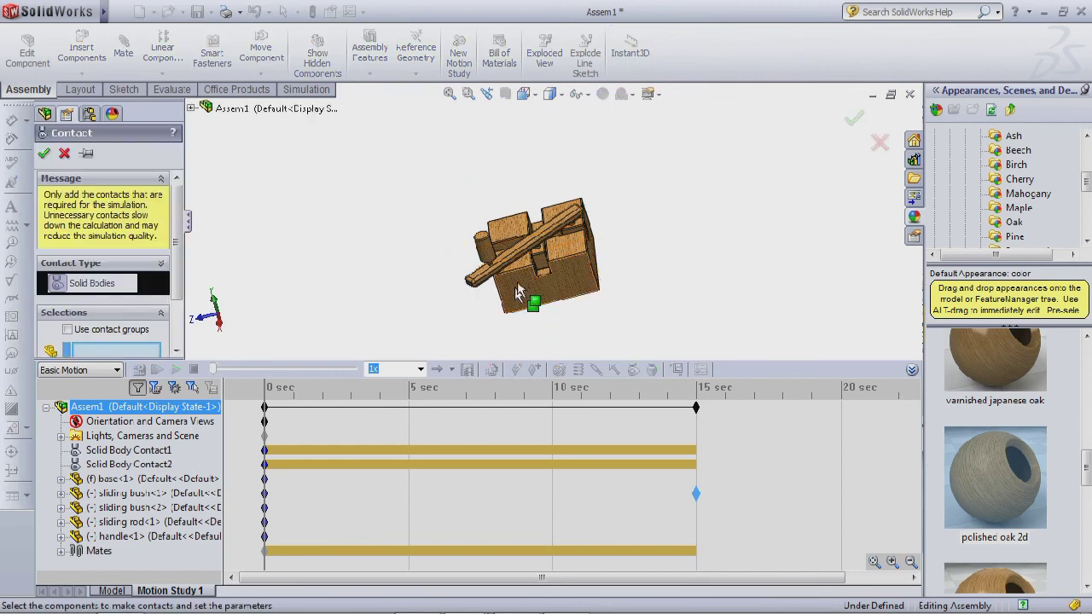
{"action": "left_click", "coordinate": [546, 256]}
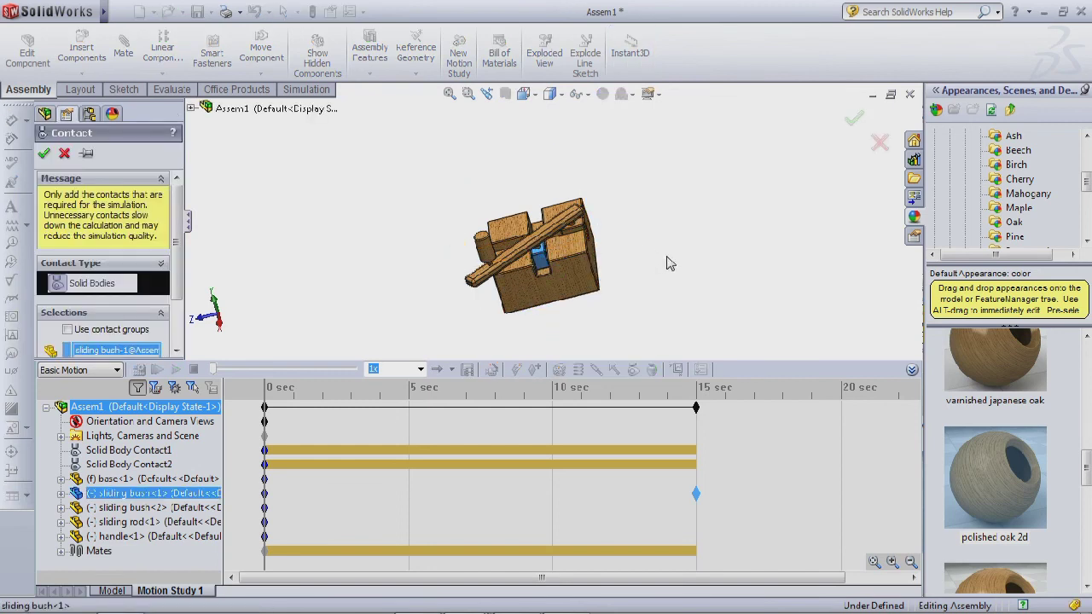
{"action": "middle_click_drag", "start_coordinate": [580, 251], "coordinate": [556, 243]}
{"action": "left_click", "coordinate": [552, 237]}
{"action": "middle_click_drag", "start_coordinate": [632, 260], "coordinate": [495, 293]}
{"action": "middle_click_drag", "start_coordinate": [350, 299], "coordinate": [294, 215]}
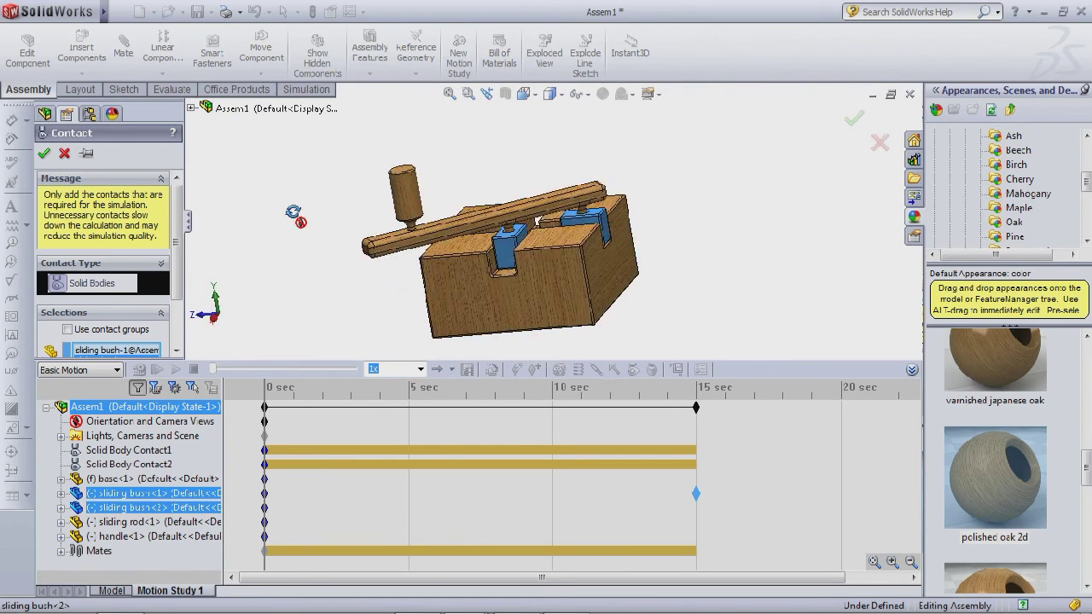
{"action": "left_click", "coordinate": [439, 241]}
{"action": "left_click", "coordinate": [409, 208]}
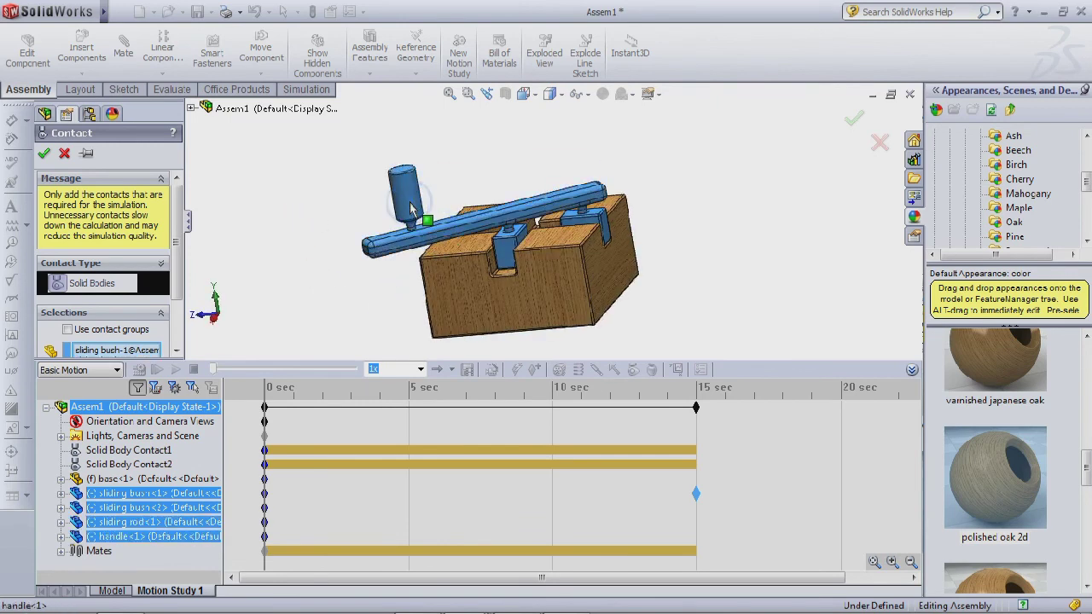
{"action": "left_click", "coordinate": [45, 154]}
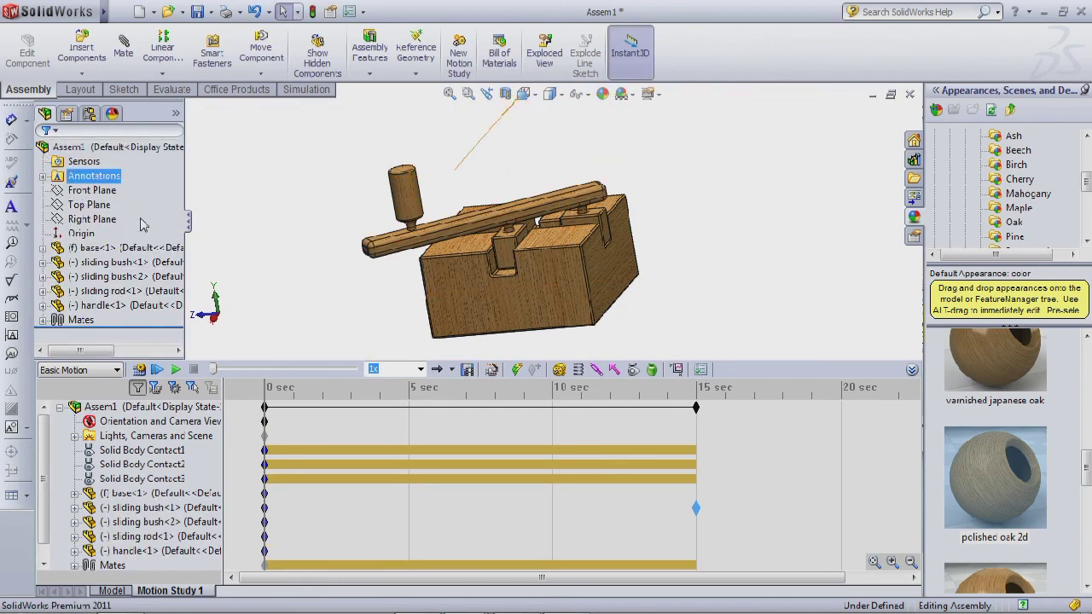
Add a constant-speed rotary motor to the sliding rod's top face and change its RPM value.
{"action": "middle_click_drag", "start_coordinate": [278, 249], "coordinate": [278, 278]}
{"action": "left_click", "coordinate": [563, 374]}
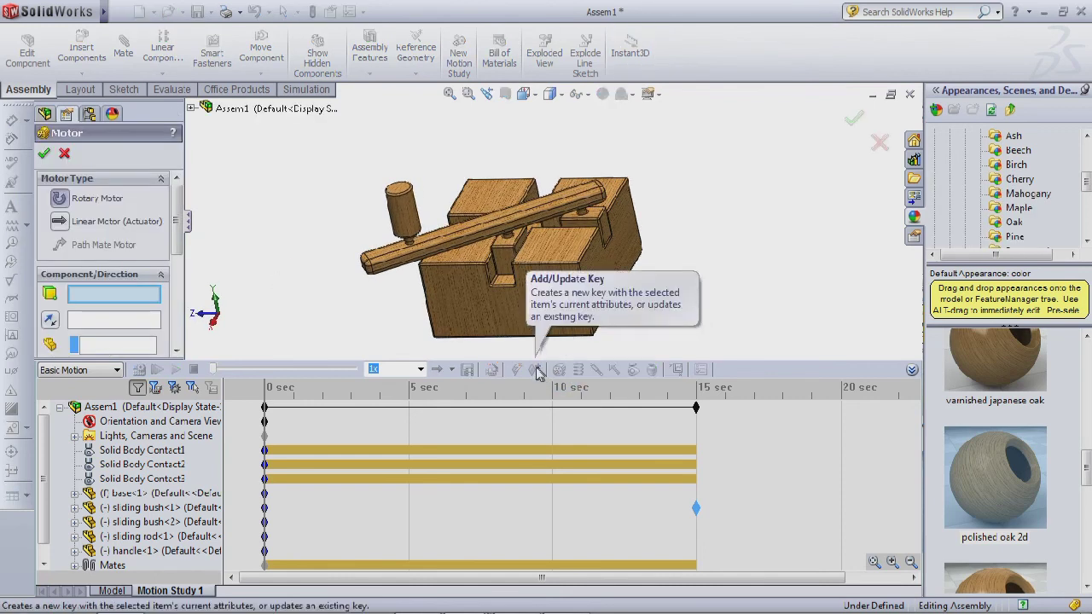
{"action": "middle_click_drag", "start_coordinate": [780, 293], "coordinate": [438, 246]}
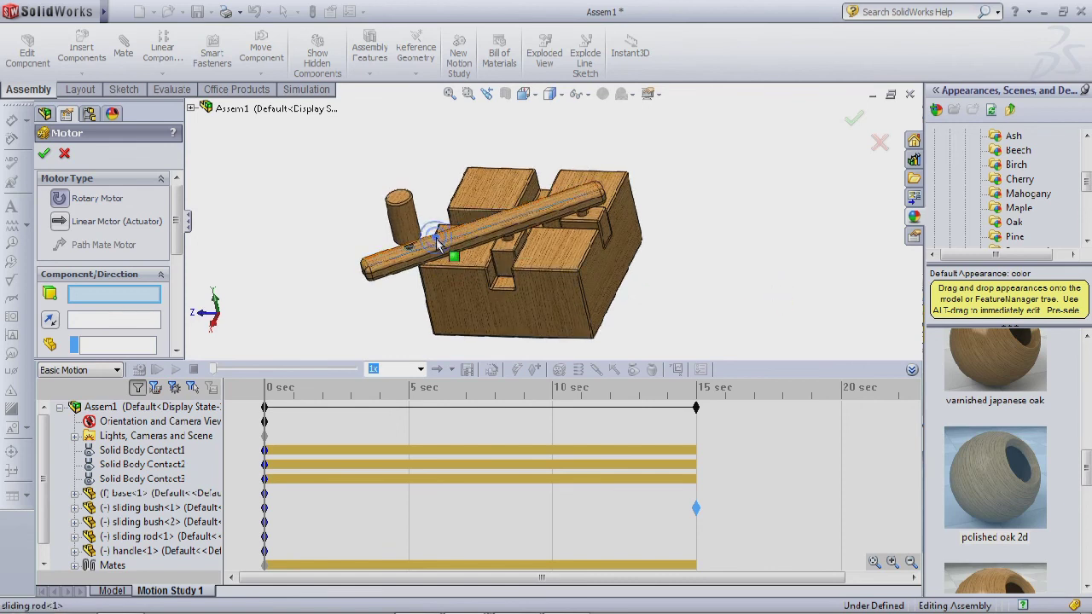
{"action": "left_click", "coordinate": [438, 246]}
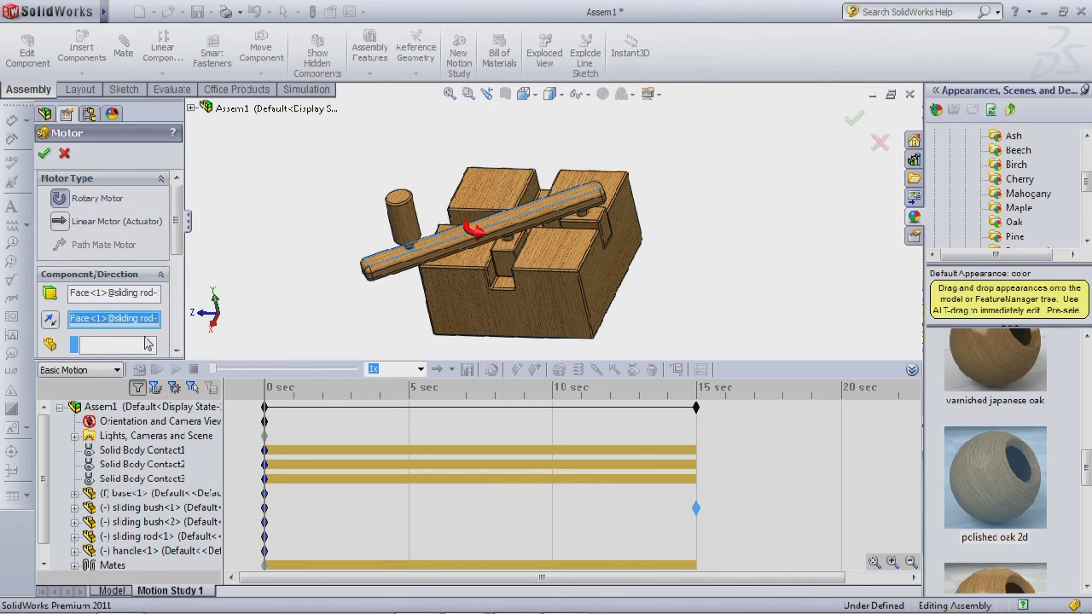
{"action": "left_click_drag", "start_coordinate": [180, 253], "coordinate": [181, 309]}
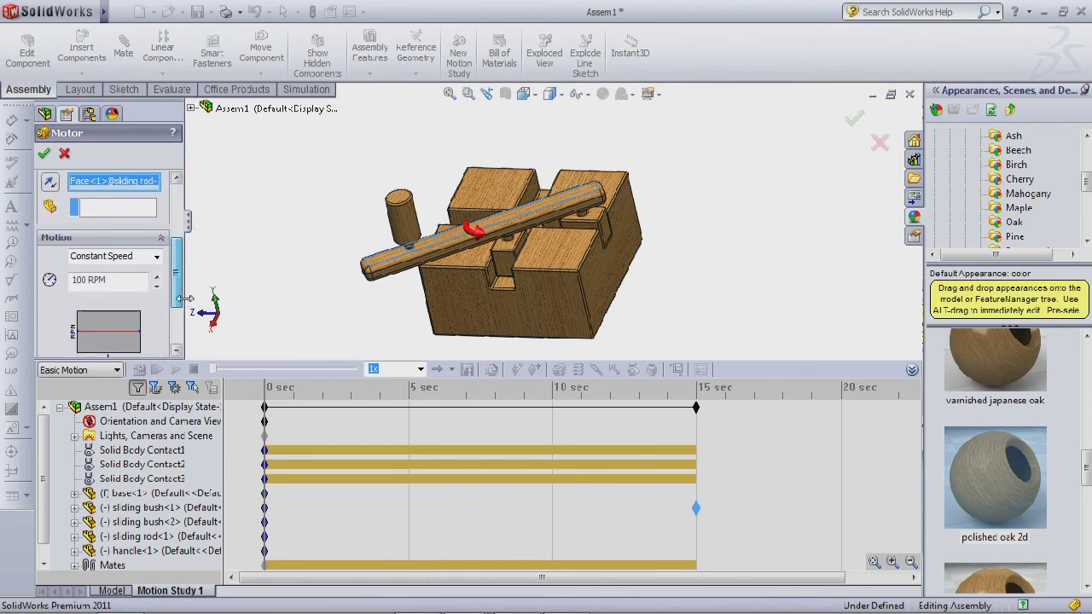
{"action": "left_click_drag", "start_coordinate": [128, 284], "coordinate": [64, 288]}
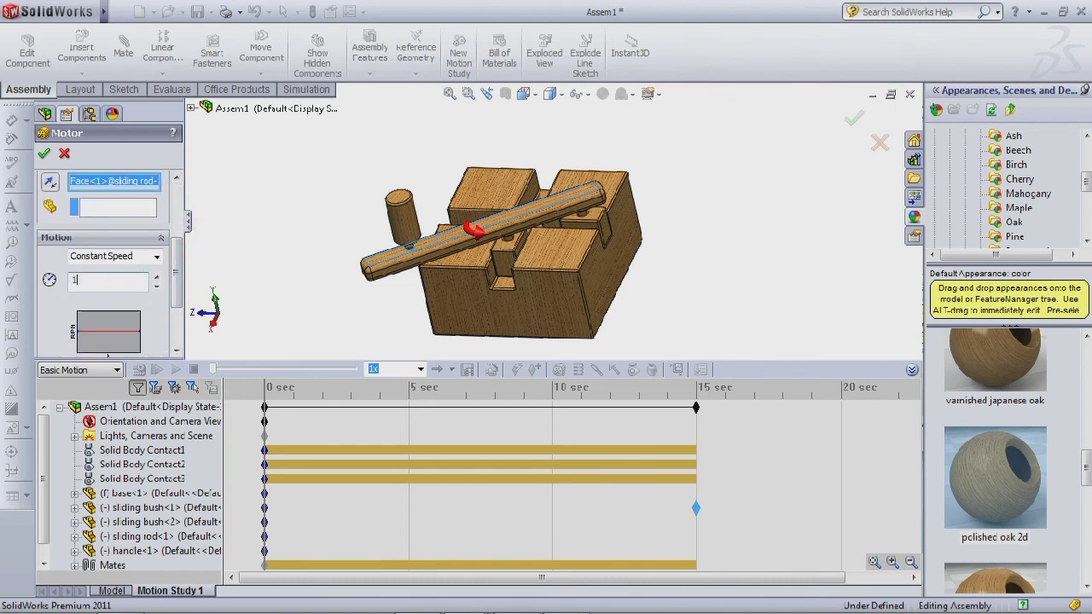
{"action": "left_click", "coordinate": [44, 155]}
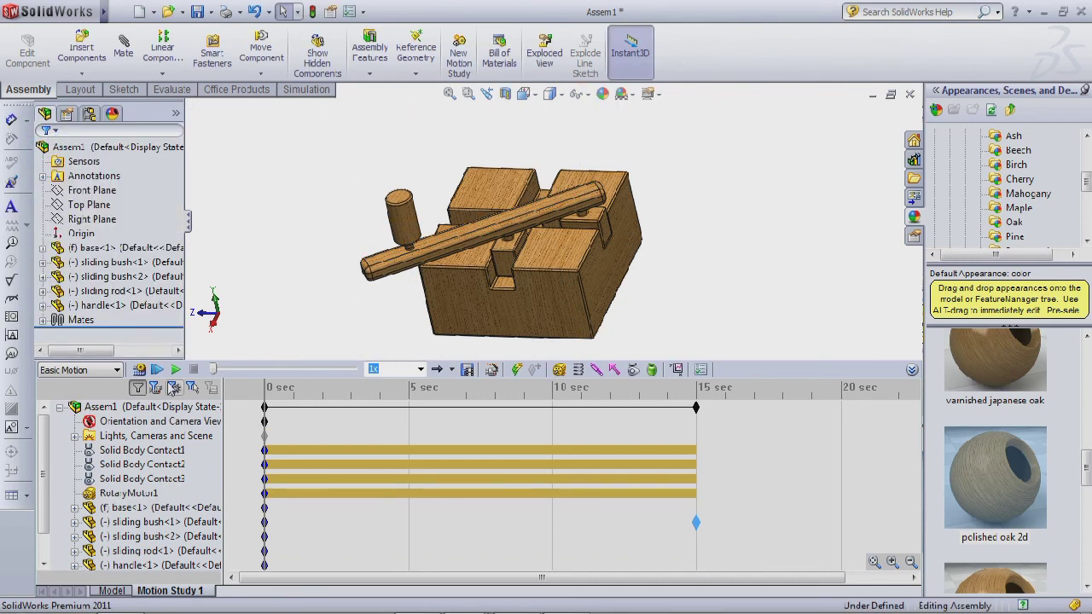
Calculate the motion study, accepting the 3D contacts compatibility notice, and play back the resulting animation.
{"action": "left_click", "coordinate": [140, 370]}
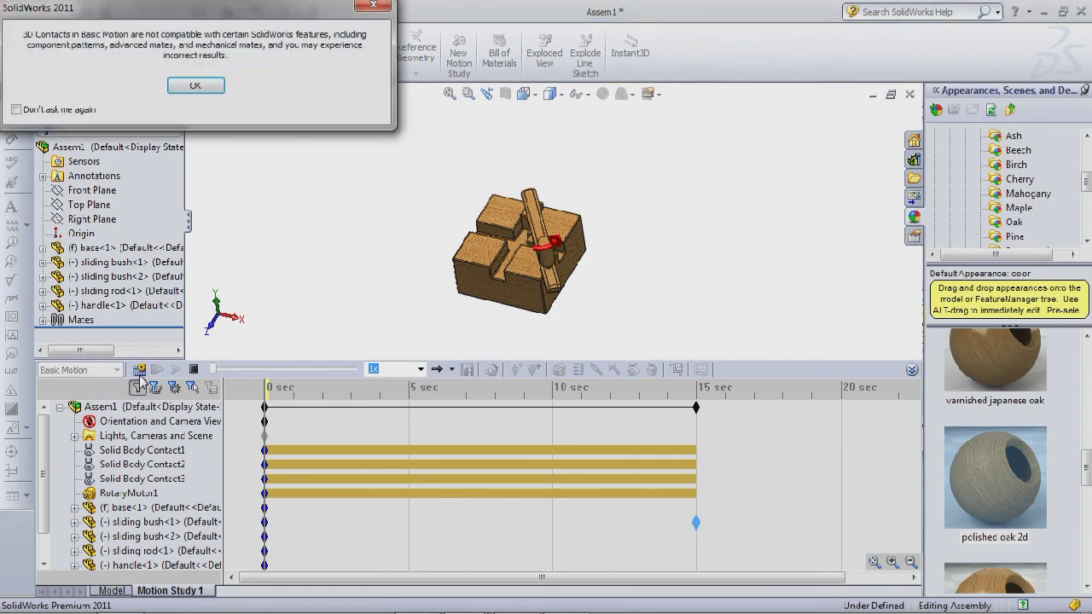
{"action": "key", "text": "Return"}
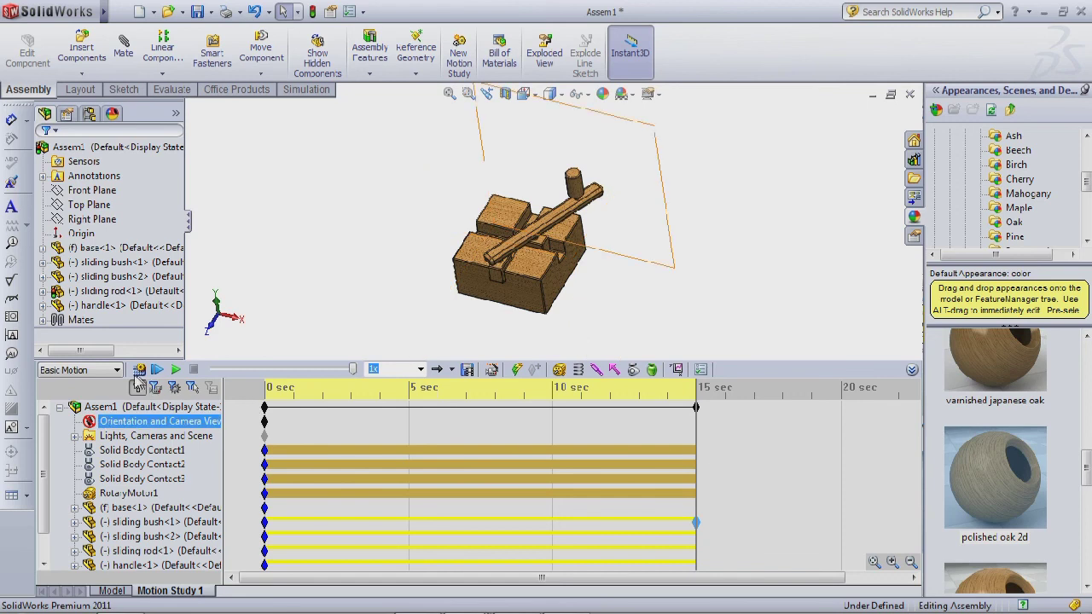
{"action": "left_click", "coordinate": [149, 406]}
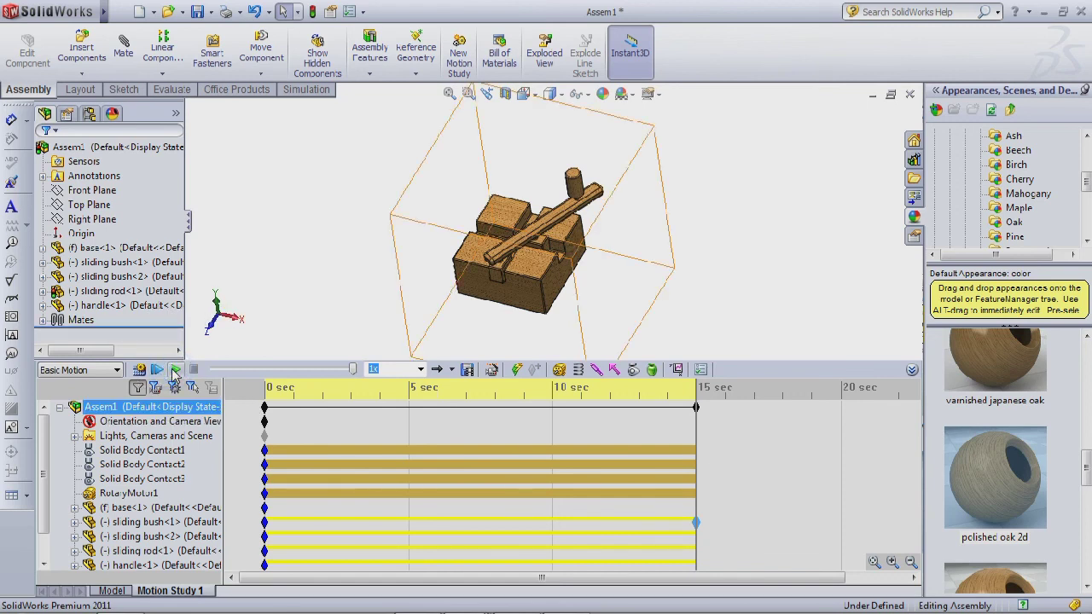
{"action": "left_click", "coordinate": [174, 370]}
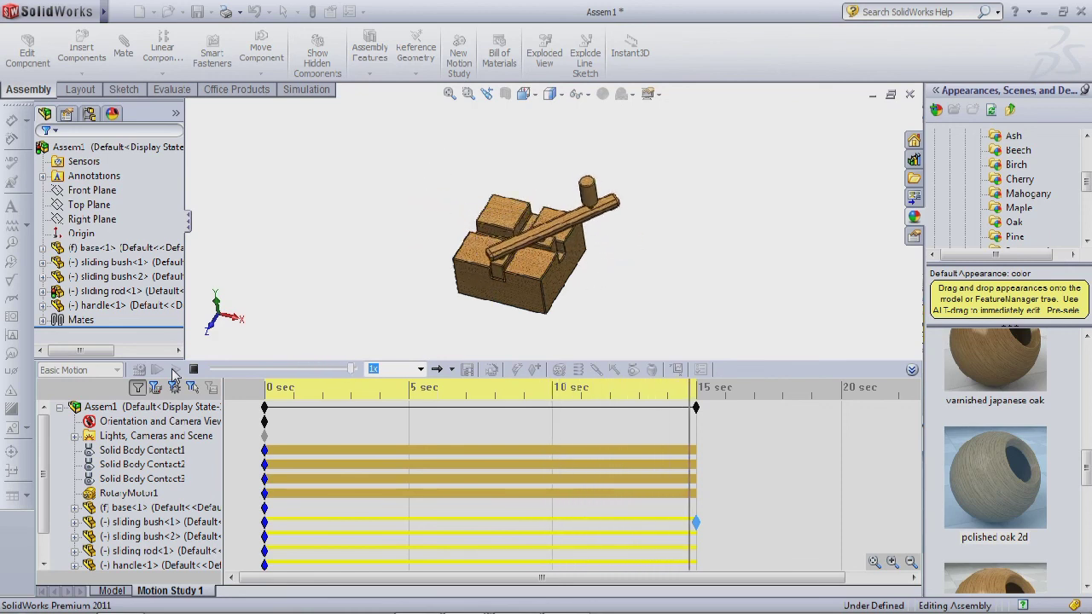
Collapse the motion study timeline, set the playback mode to Loop and play the animation.
{"action": "left_click", "coordinate": [912, 369]}
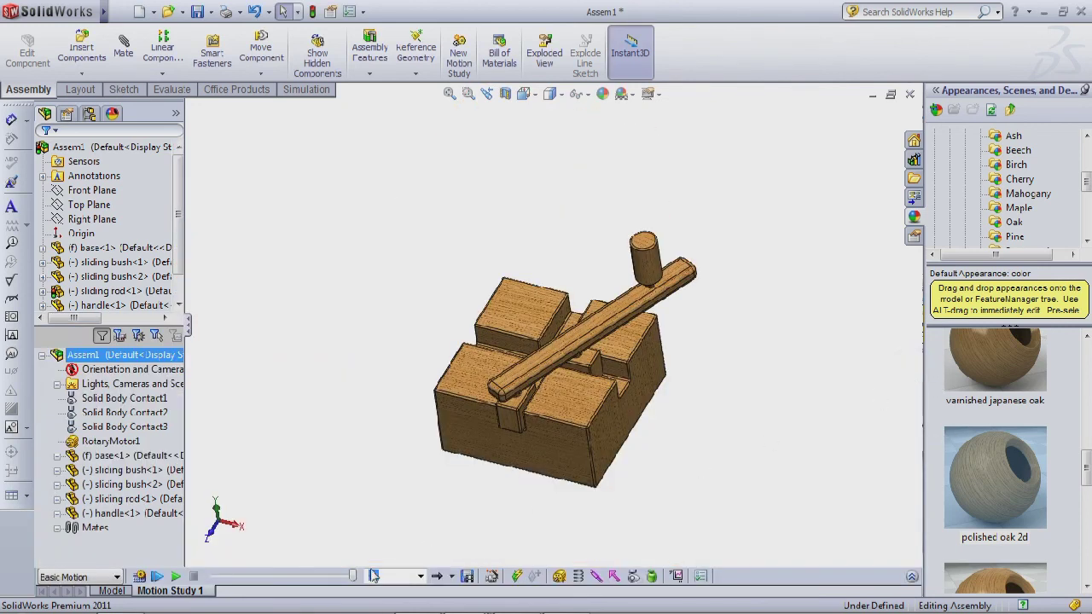
{"action": "left_click", "coordinate": [419, 577]}
{"action": "left_click", "coordinate": [423, 577]}
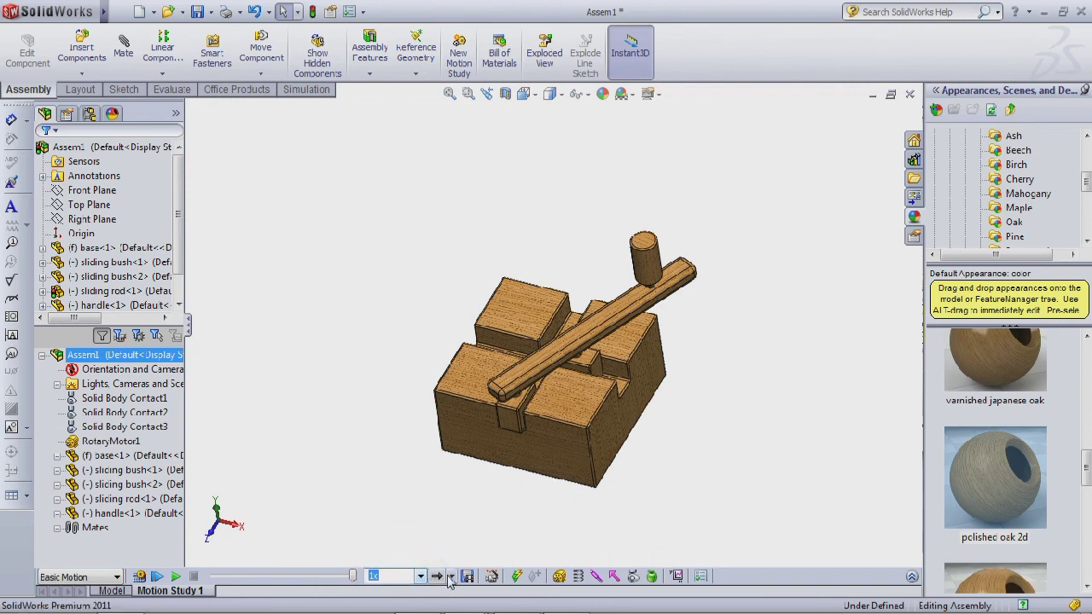
{"action": "left_click", "coordinate": [439, 576]}
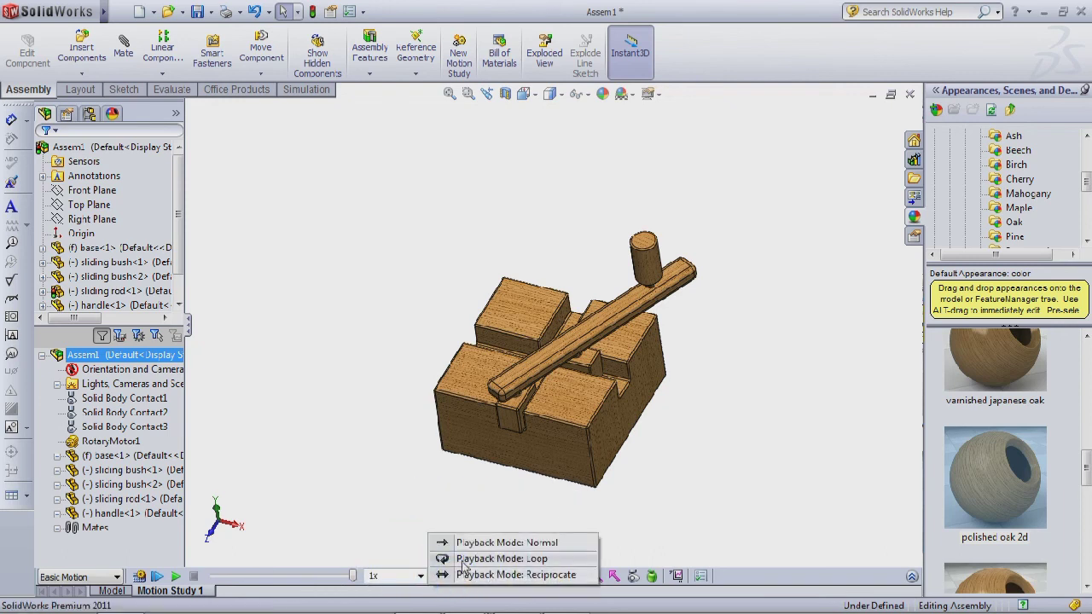
{"action": "left_click", "coordinate": [460, 559]}
{"action": "left_click", "coordinate": [176, 576]}
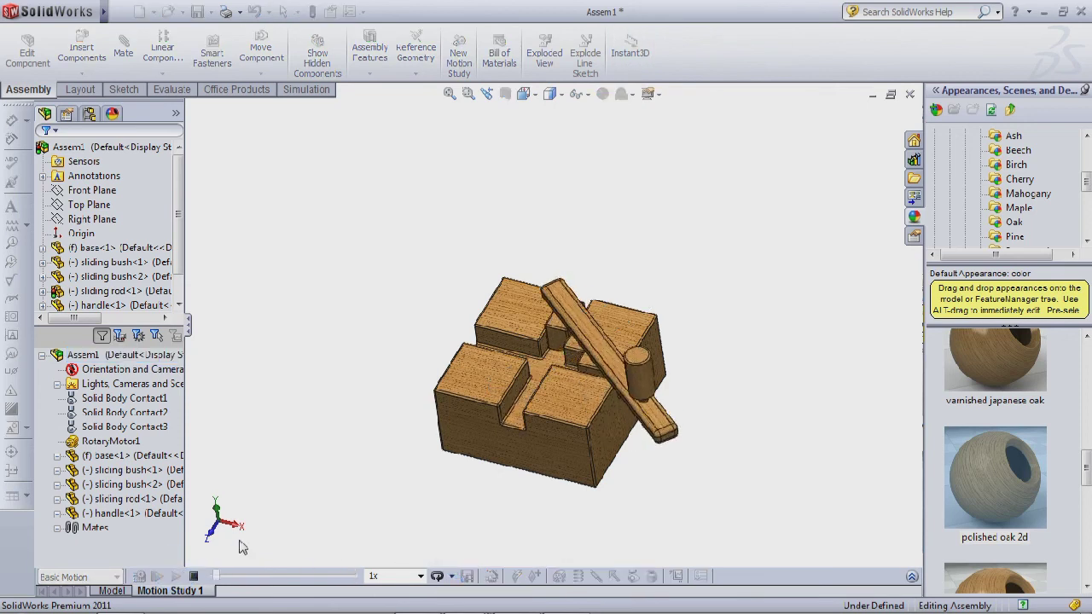